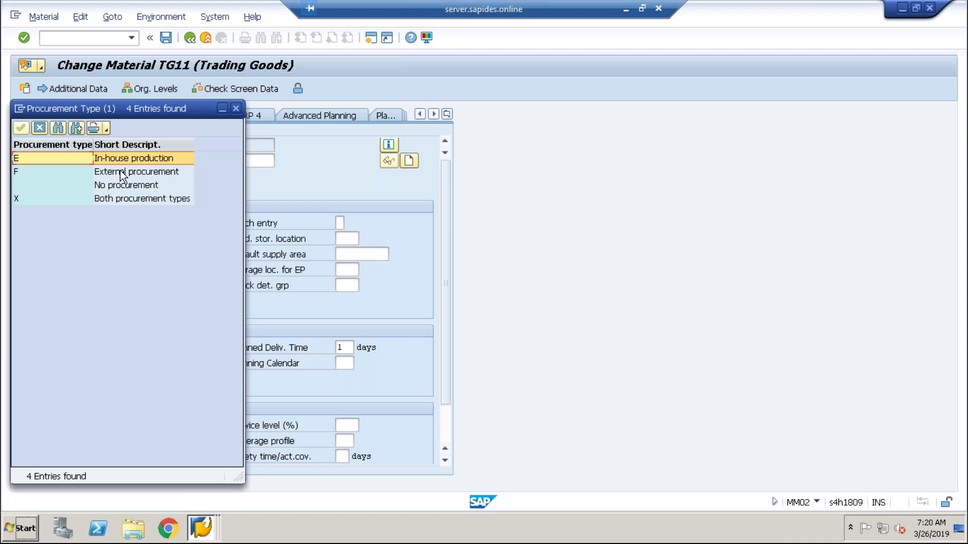
Close the procurement type list, leave material TG11 and bring up the view selection for material FG226
click(235, 111)
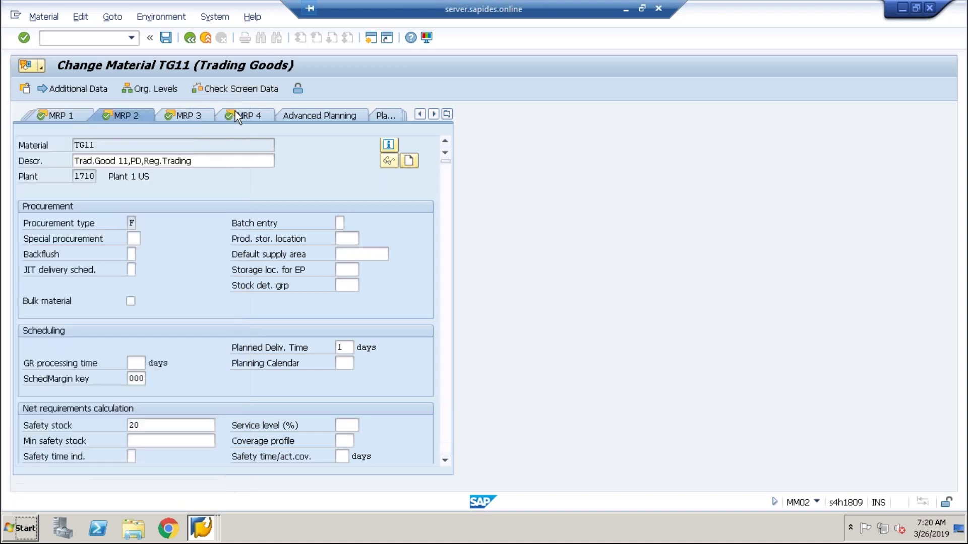
click(190, 43)
key(BackSpace)
key(BackSpace)
key(BackSpace)
key(BackSpace)
text(gg)
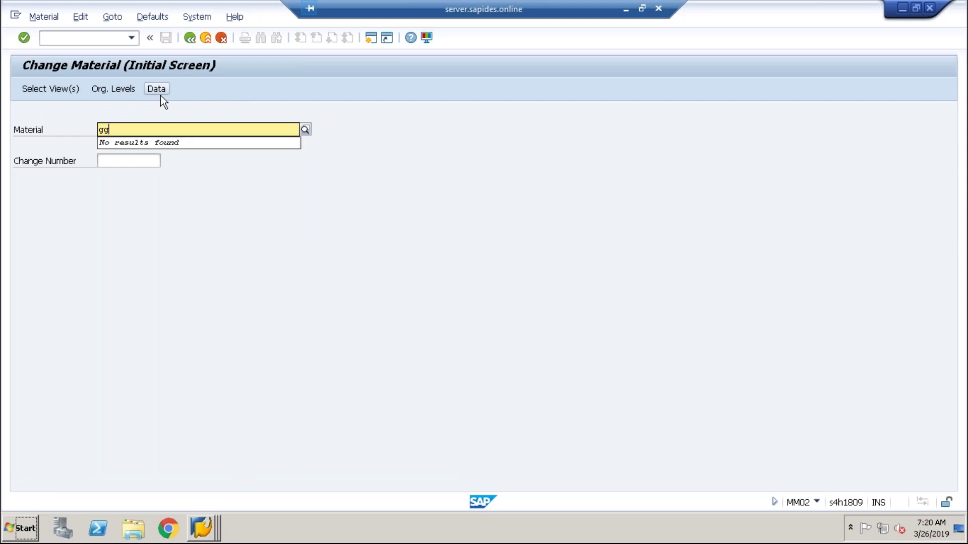
key(BackSpace)
key(BackSpace)
text(fg226)
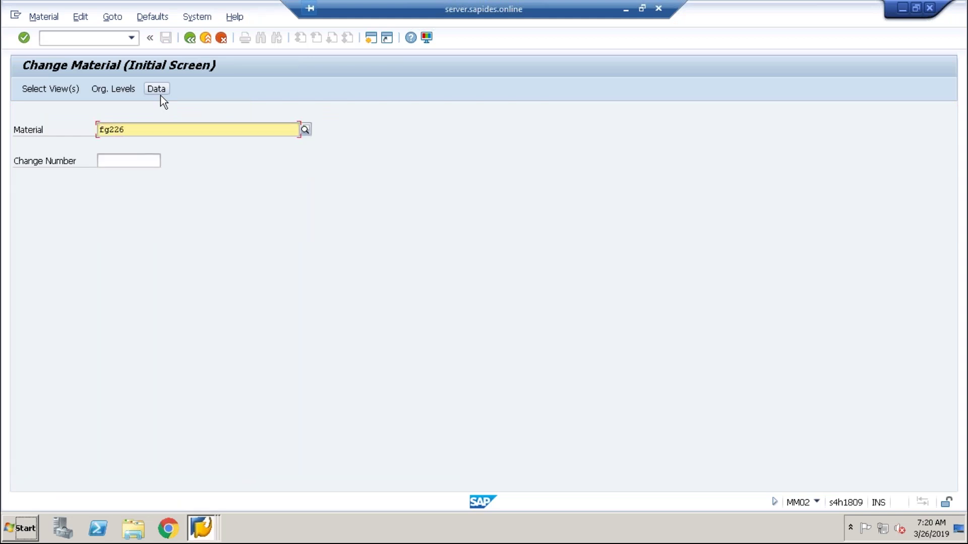
key(Return)
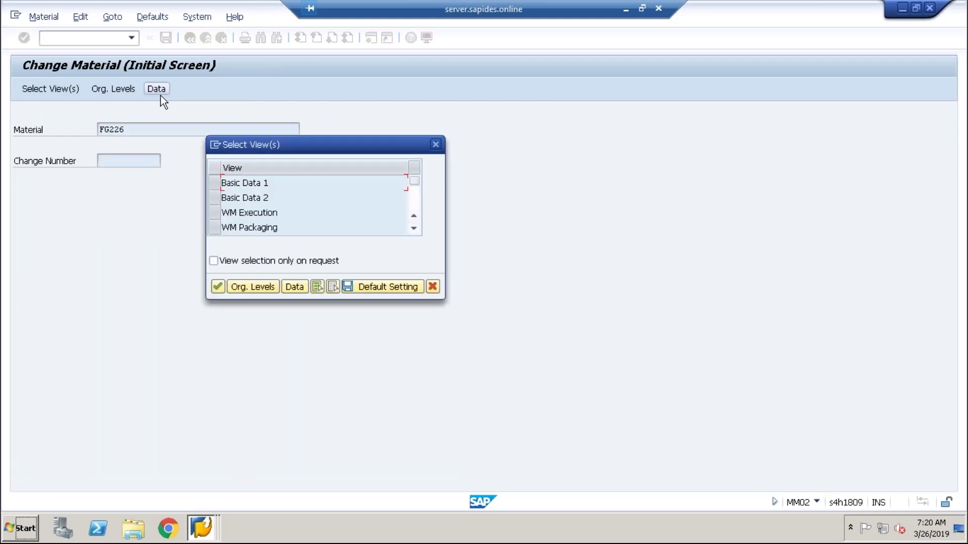
Check which views are offered for material FG226 and cancel the view selection
click(413, 230)
click(414, 230)
click(414, 229)
click(413, 229)
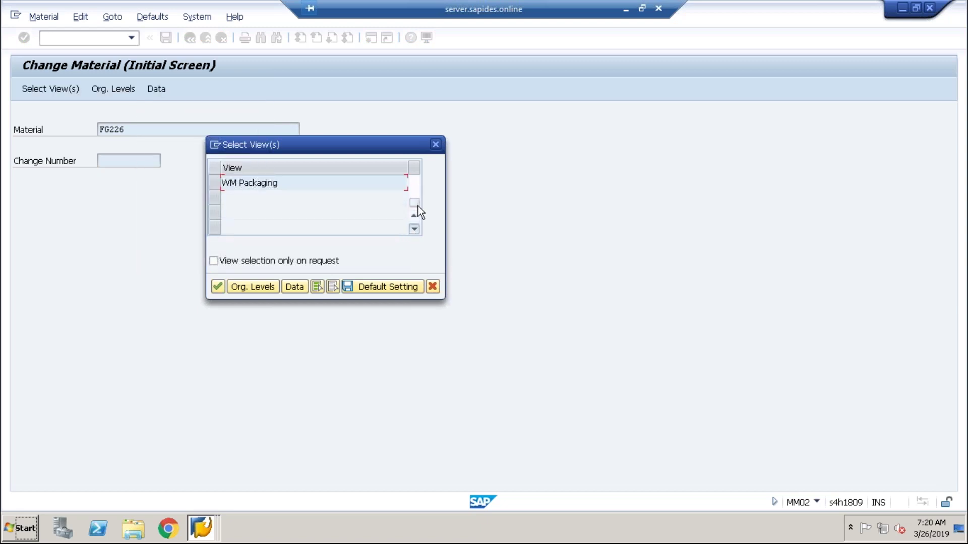
click(416, 216)
click(415, 216)
click(416, 216)
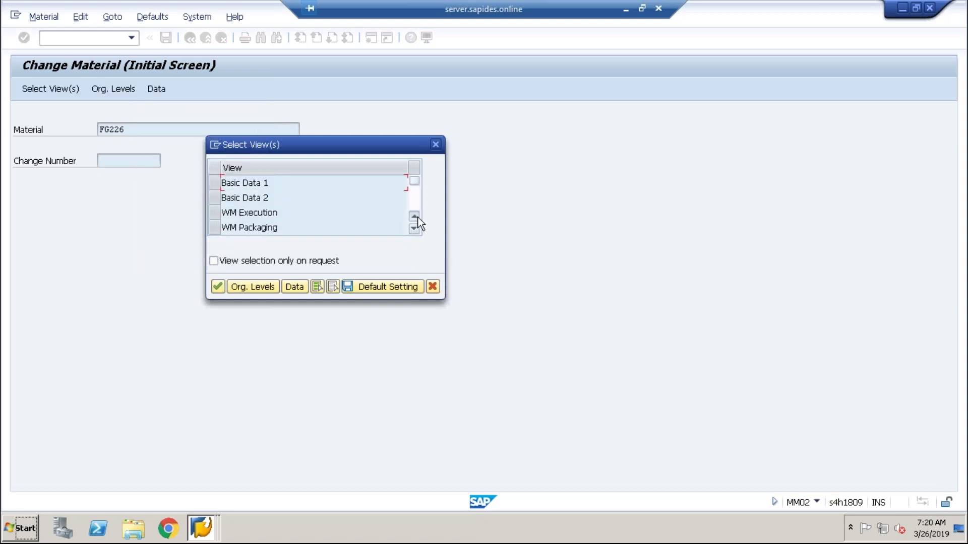
click(433, 287)
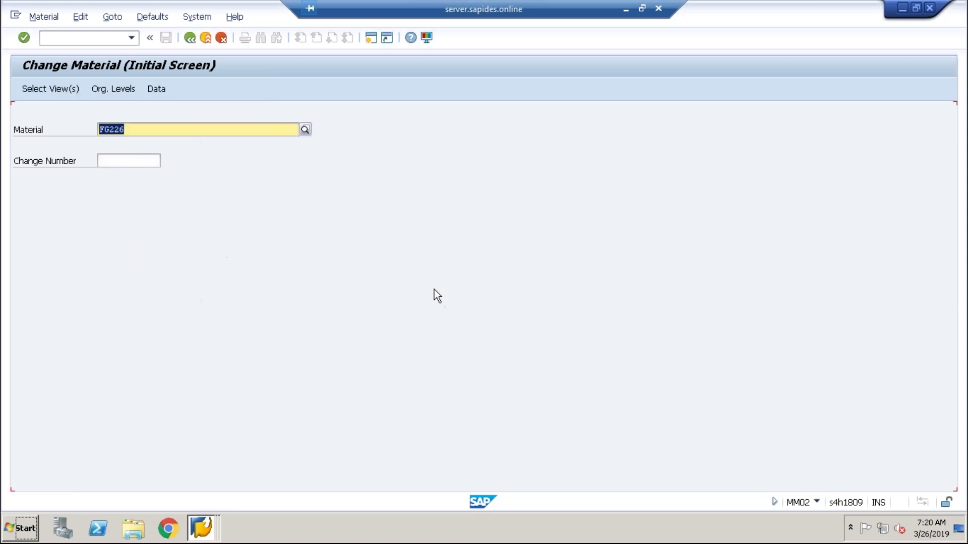
Switch to SAP Logon 740 and open the S/4-Hana-1709 Best Practices system connection
click(217, 522)
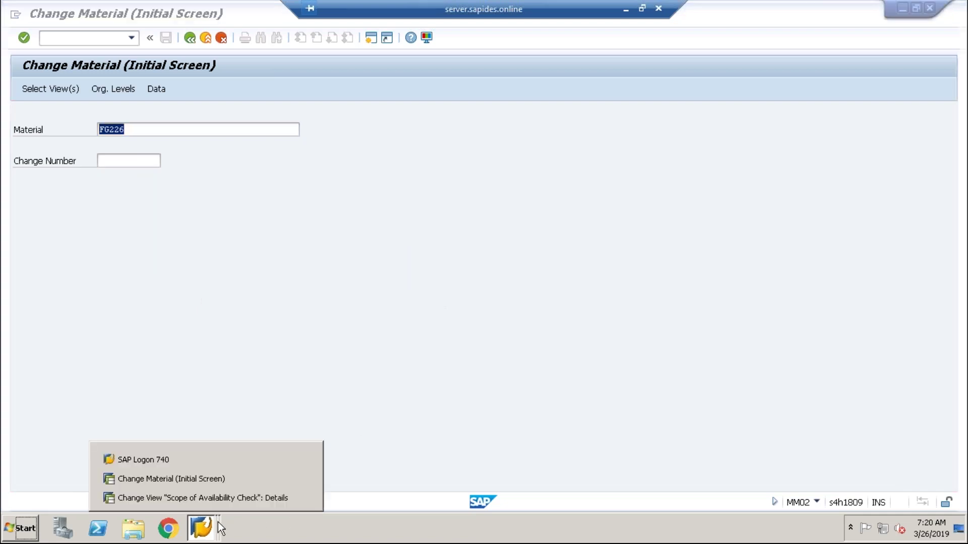
click(167, 457)
click(399, 192)
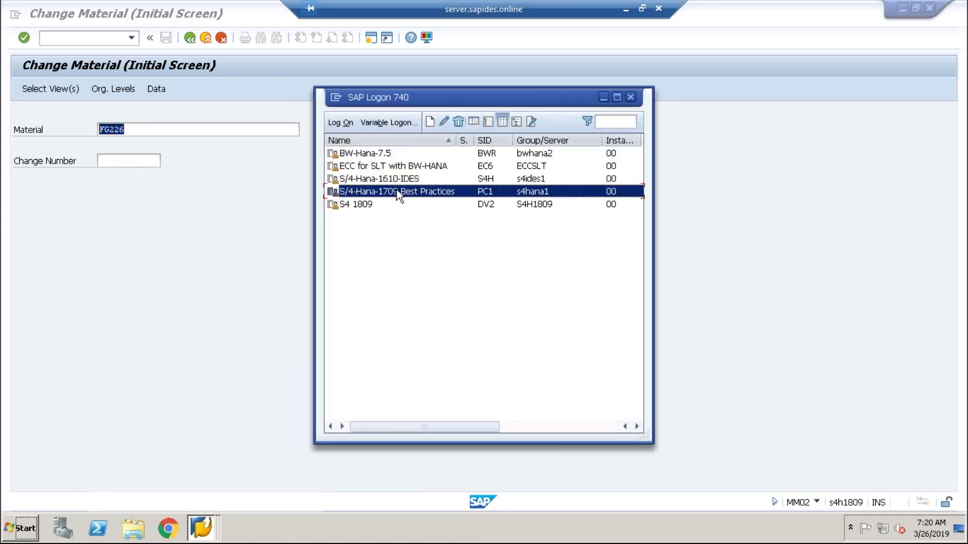
double_click(398, 193)
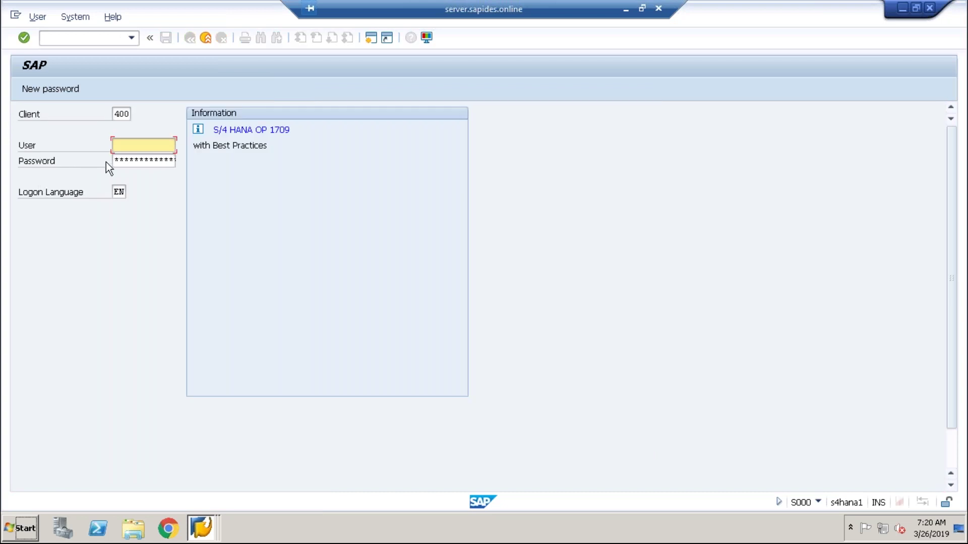
Log on to client 400 with the account's user name and password
text(RAM)
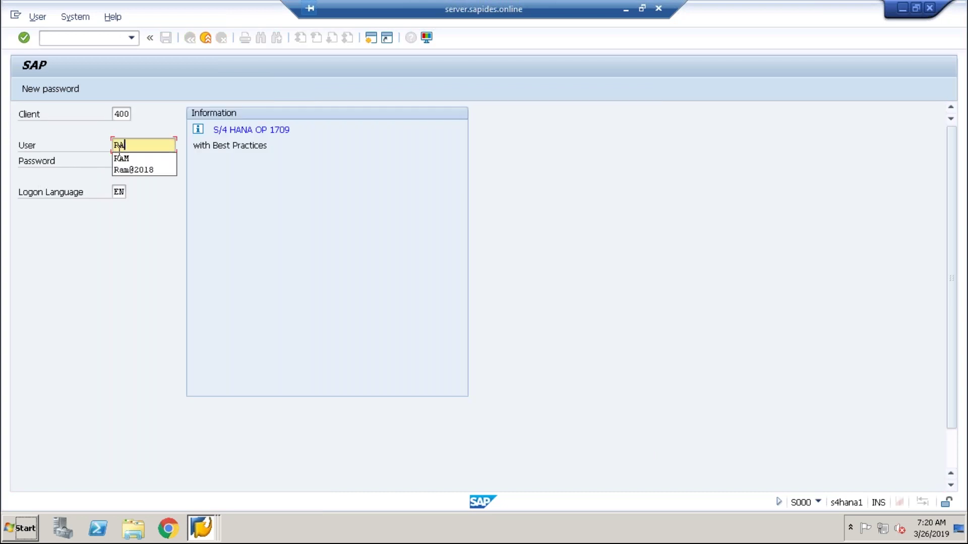
click(118, 159)
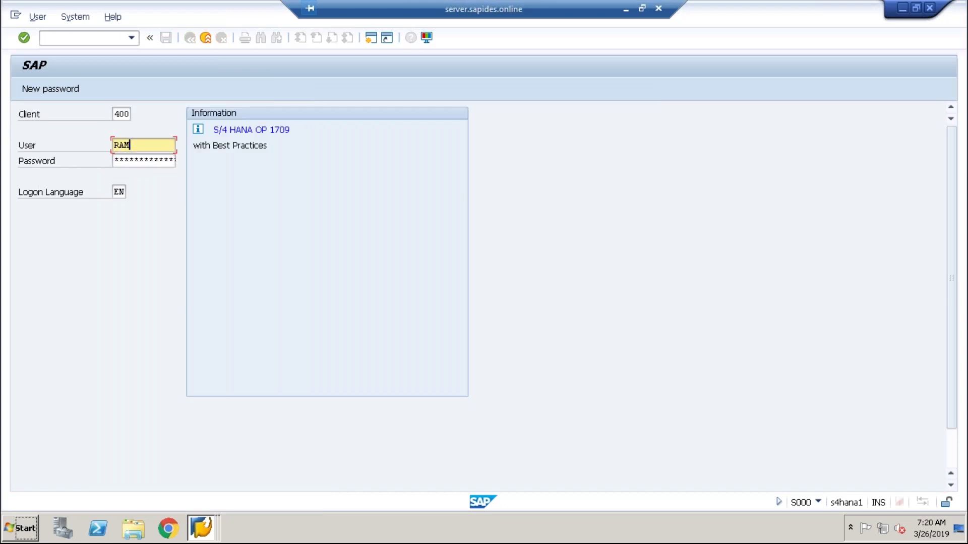
click(119, 160)
text(********)
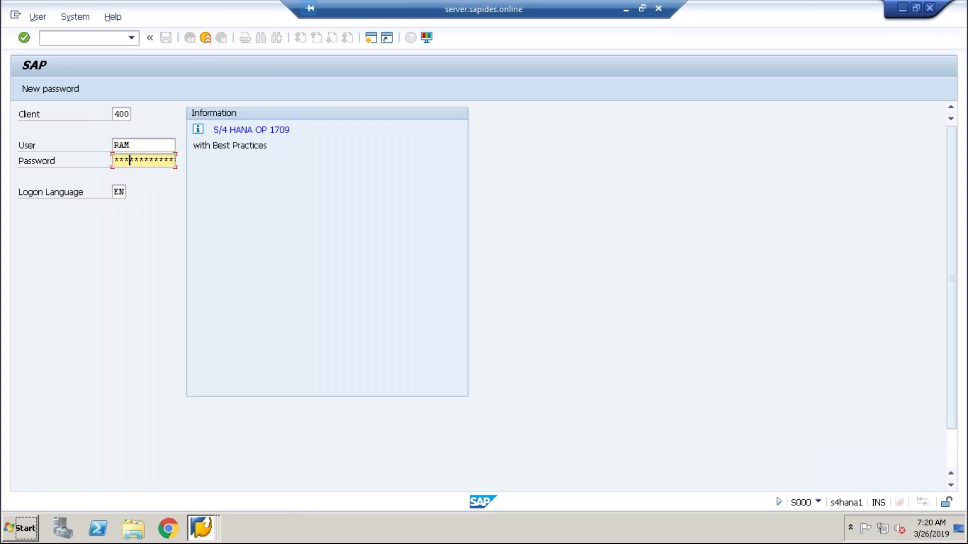
key(Return)
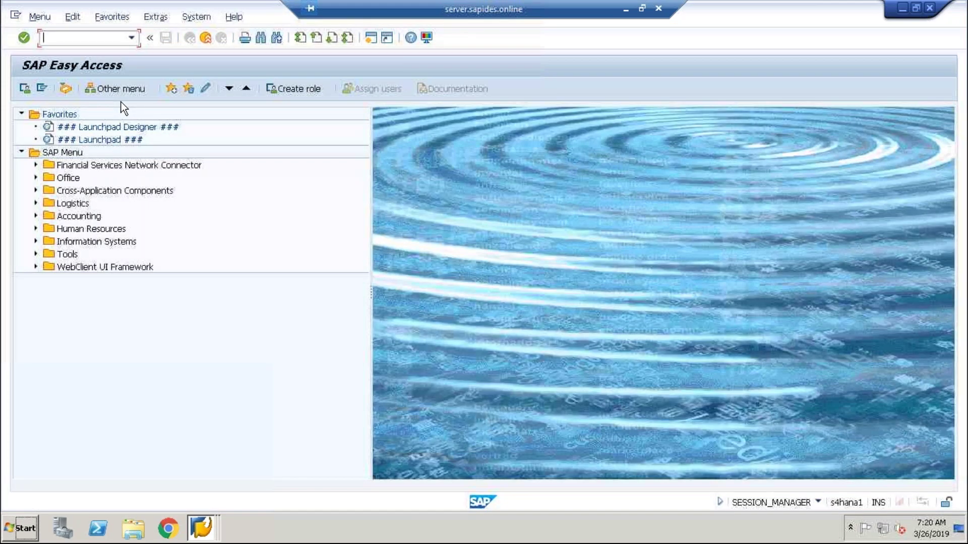
Start transaction MM02 and bring up the view selection for material FG226
text(mm02)
key(Return)
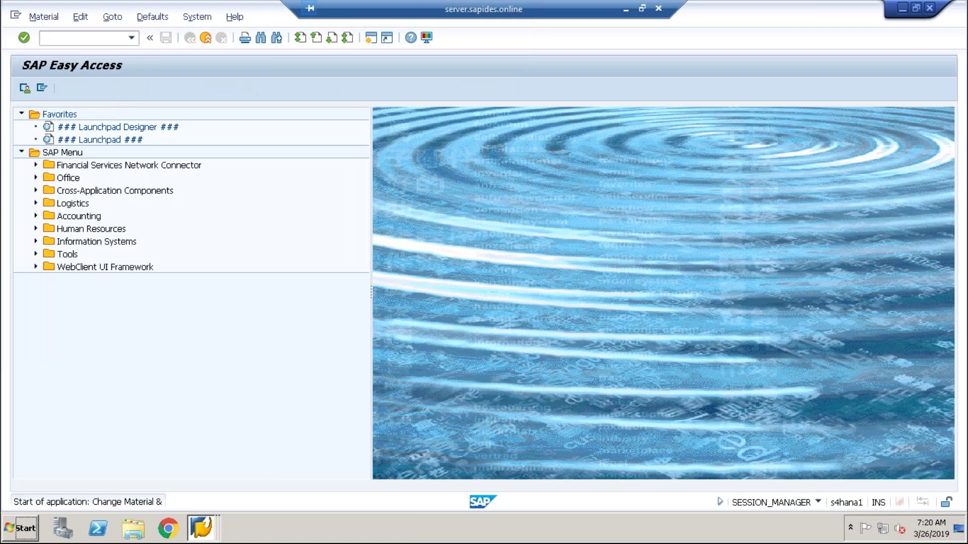
text(fg)
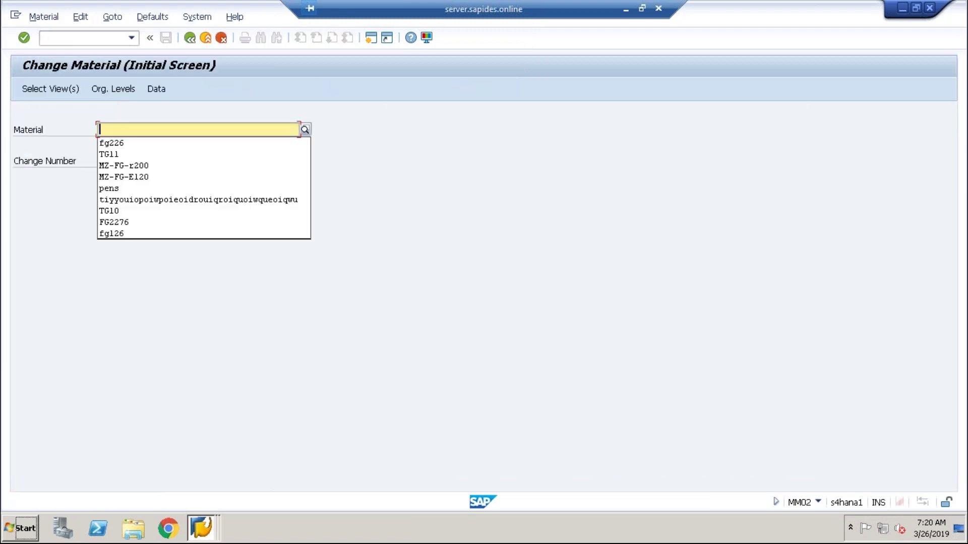
text(226)
key(Return)
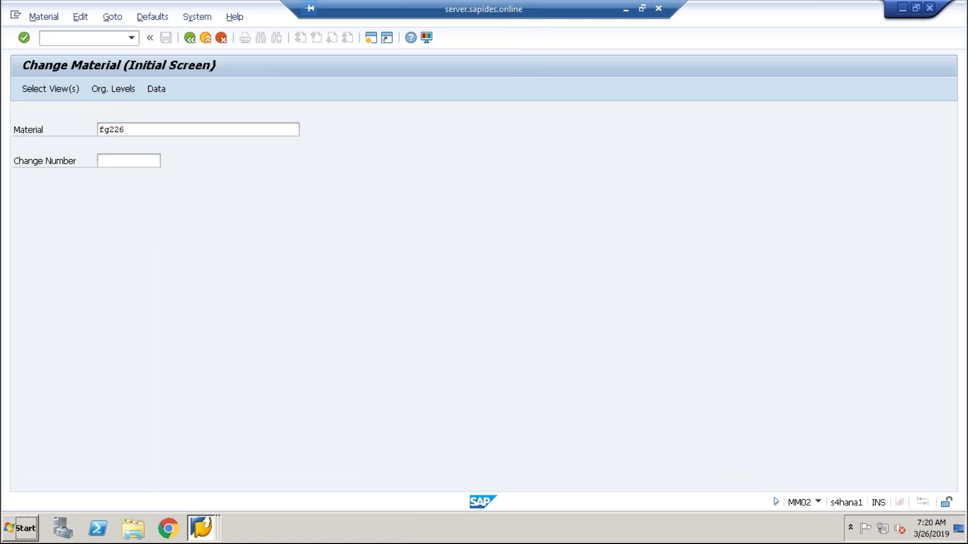
Select the MRP 1, MRP 2, MRP 3 and MRP 4 views for FG226 and confirm the selection
click(213, 302)
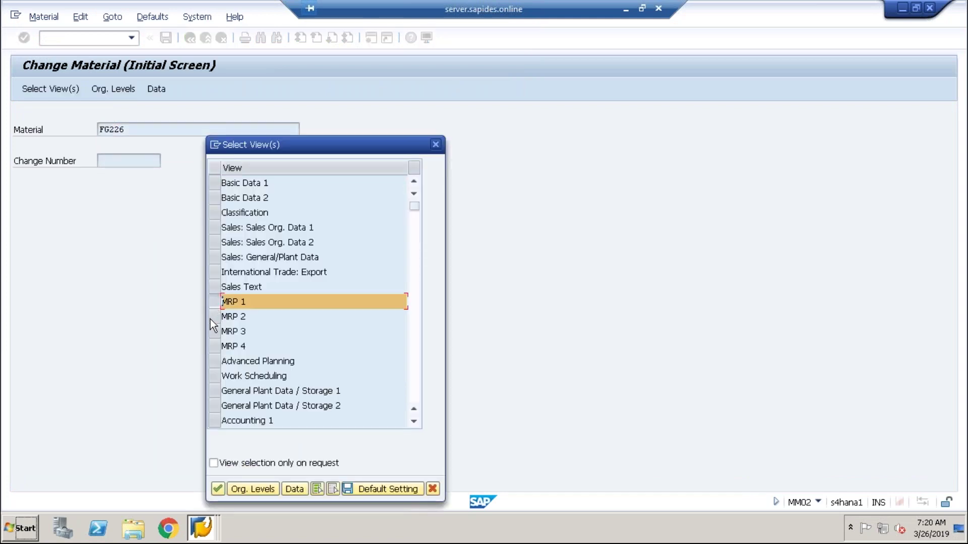
click(210, 318)
click(210, 332)
click(213, 345)
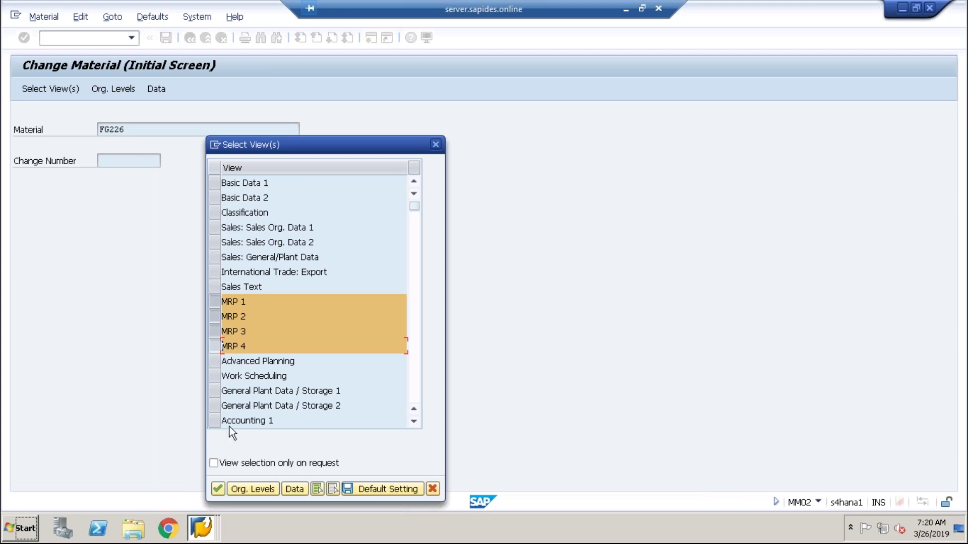
click(222, 487)
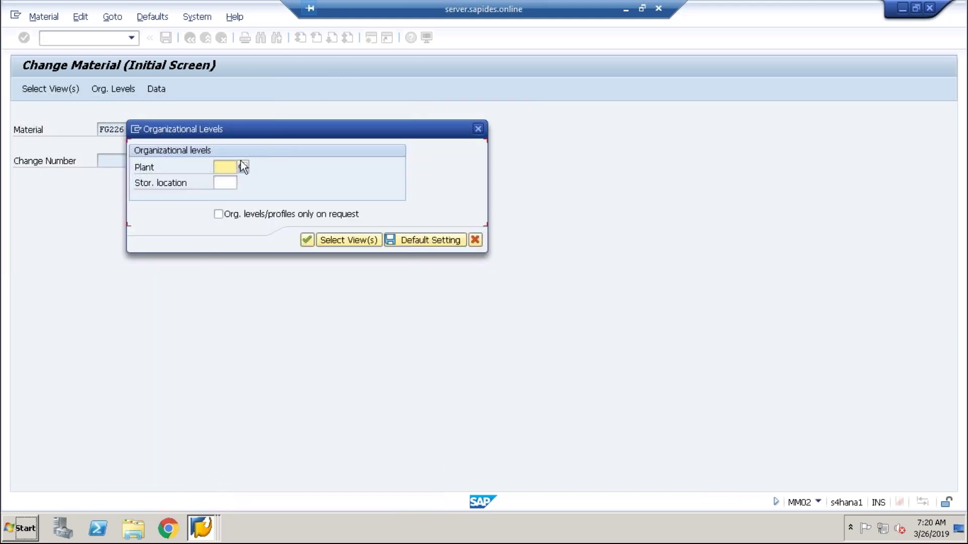
Set the plant to 1710 in the organizational levels and open the material's MRP data
click(226, 180)
text(1710)
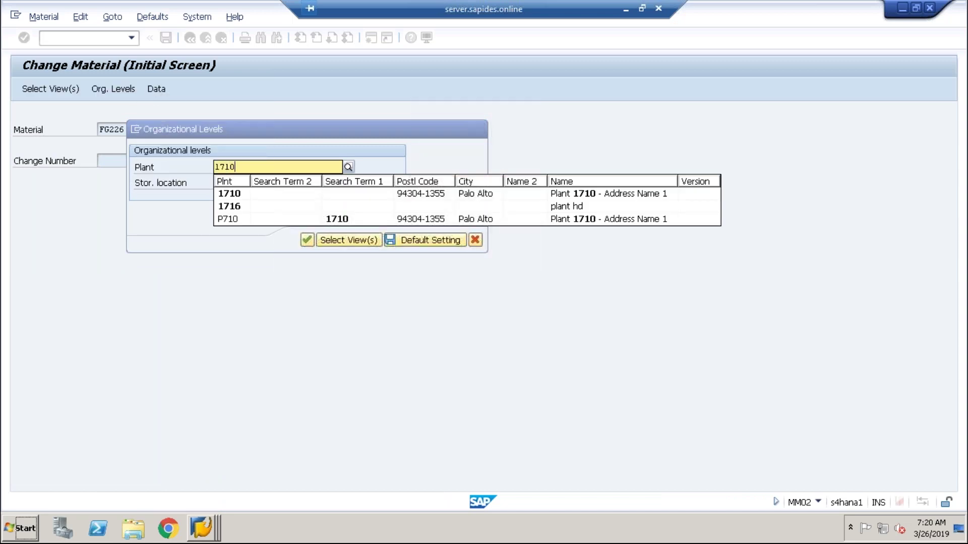
click(237, 194)
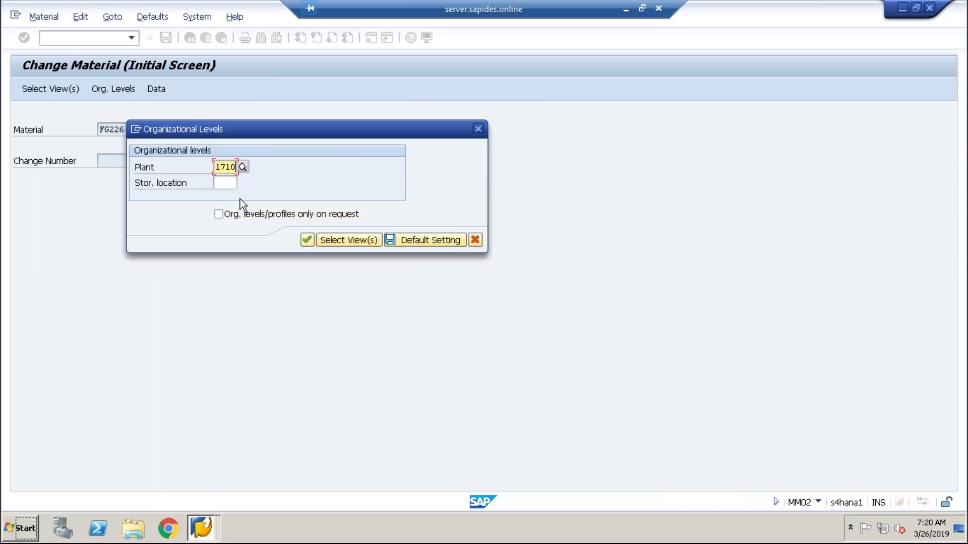
click(307, 240)
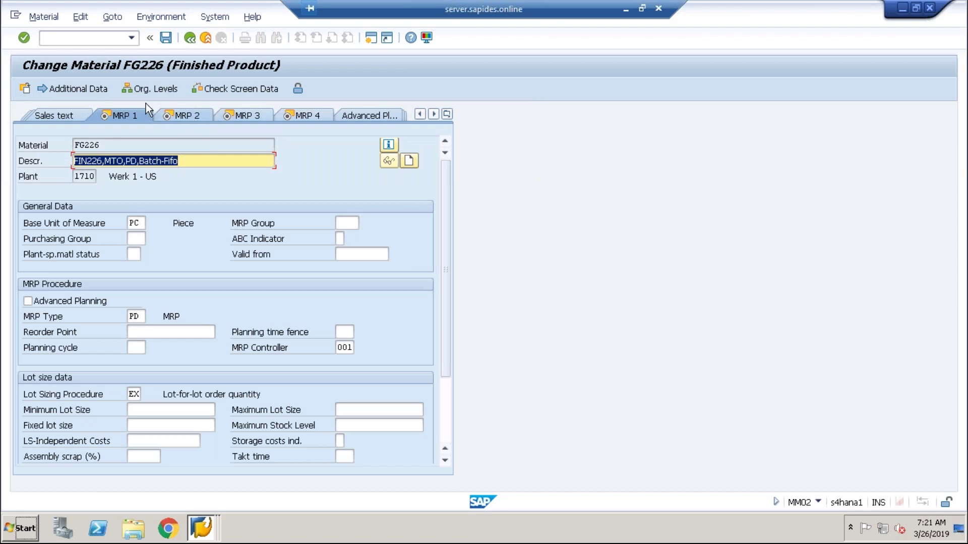
Review the MRP 2 data of FG226: procurement type, in-house production time, GR processing time and safety stock fields
click(173, 116)
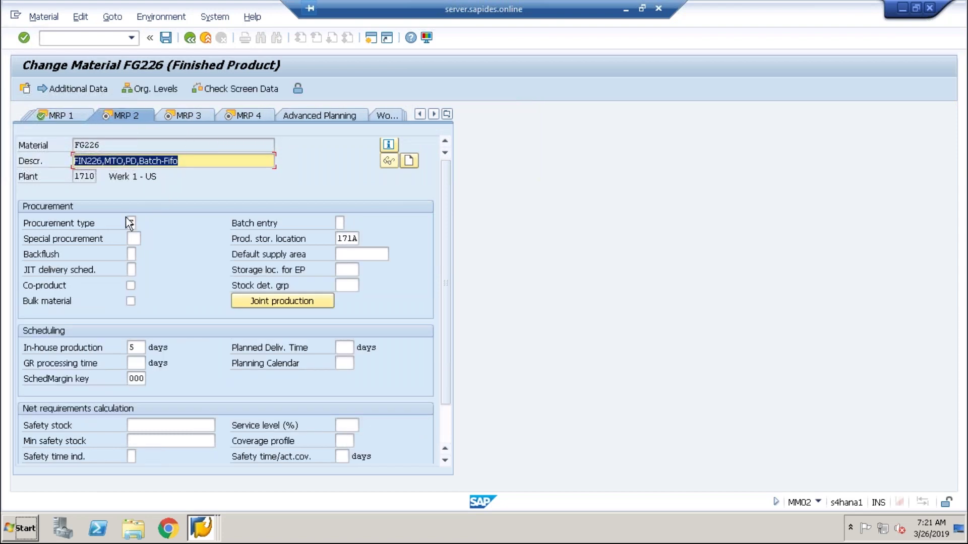
click(131, 223)
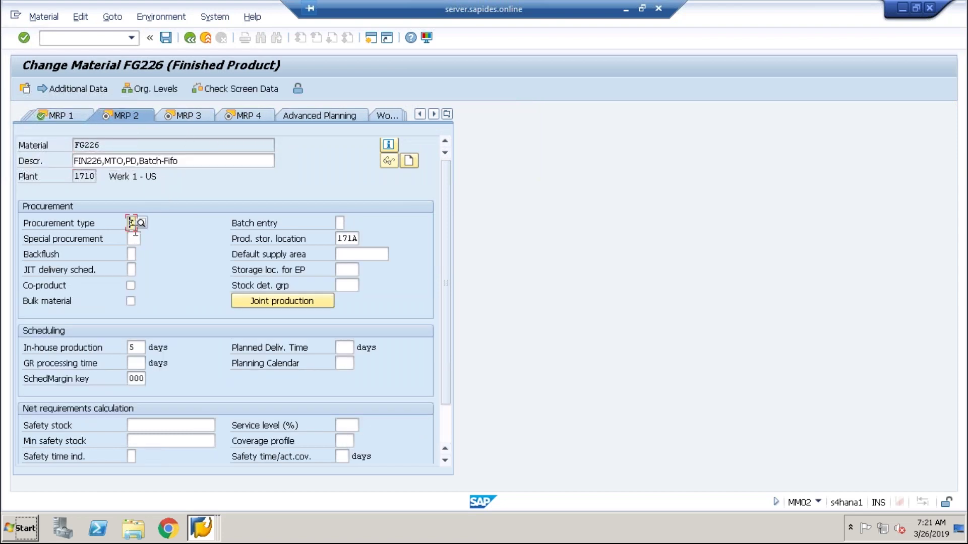
click(140, 347)
click(137, 363)
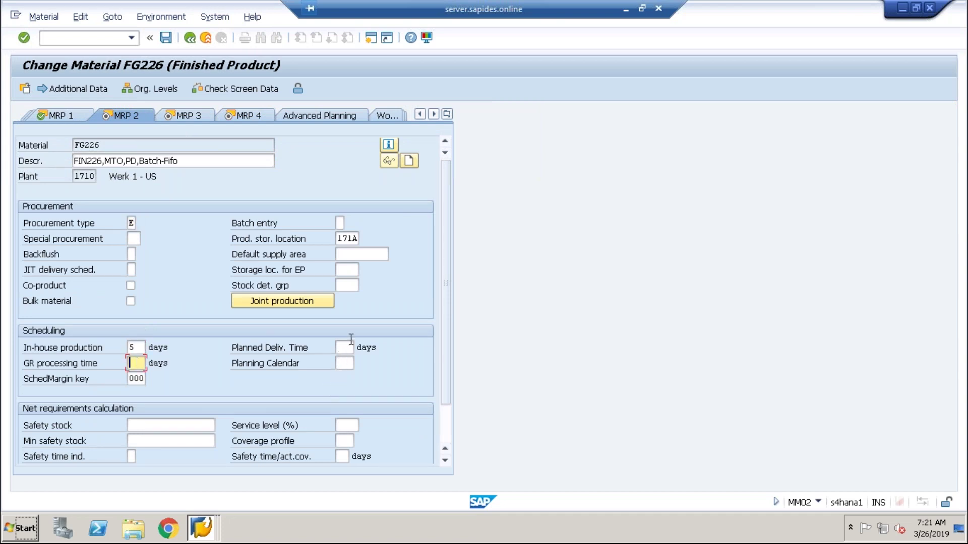
click(140, 428)
click(148, 442)
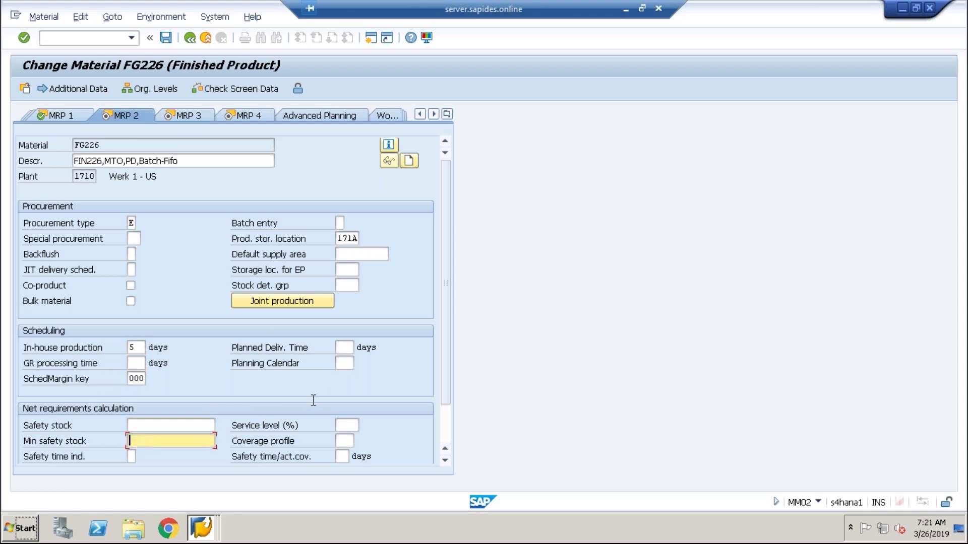
drag(446, 386, 440, 430)
Display the lot sizing procedures in the MRP 1 view and choose EX, Lot-for-lot order quantity
click(75, 119)
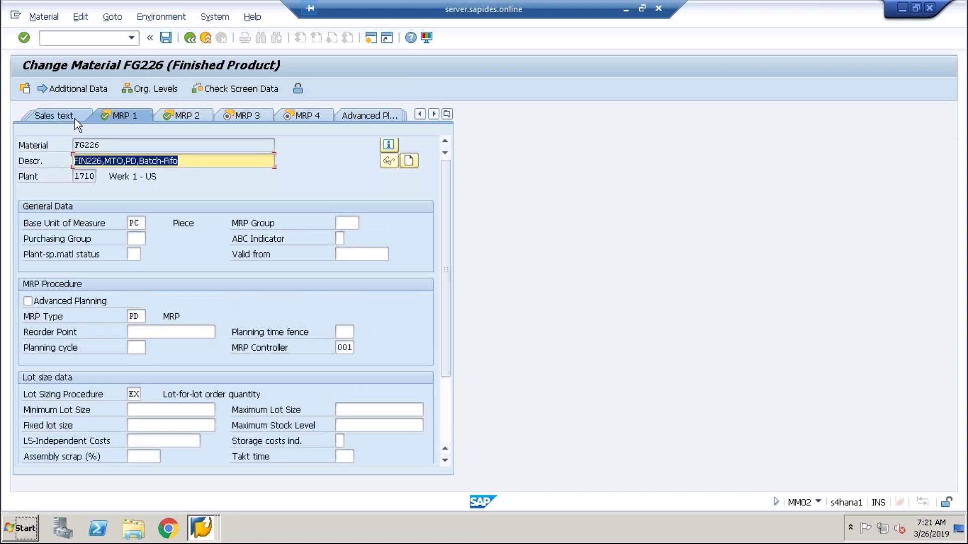
click(134, 394)
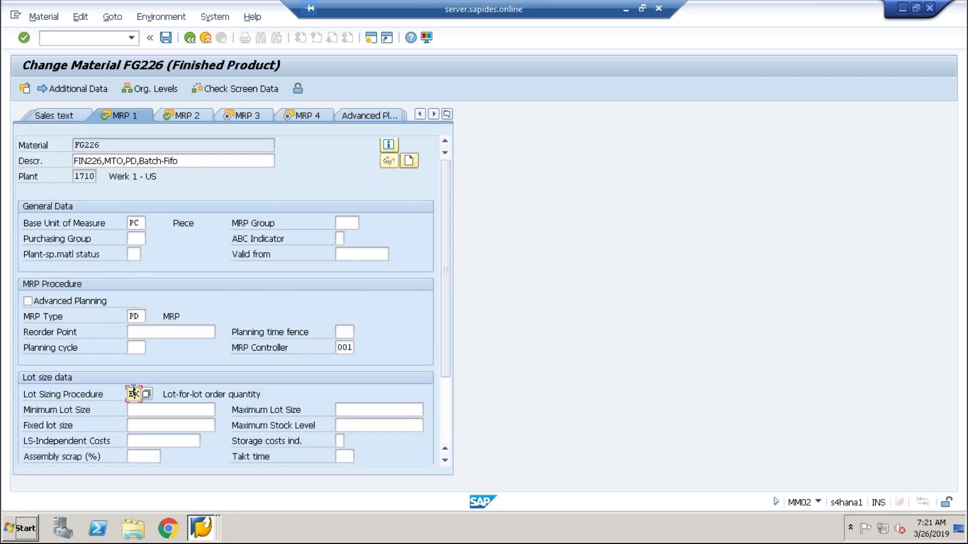
click(146, 394)
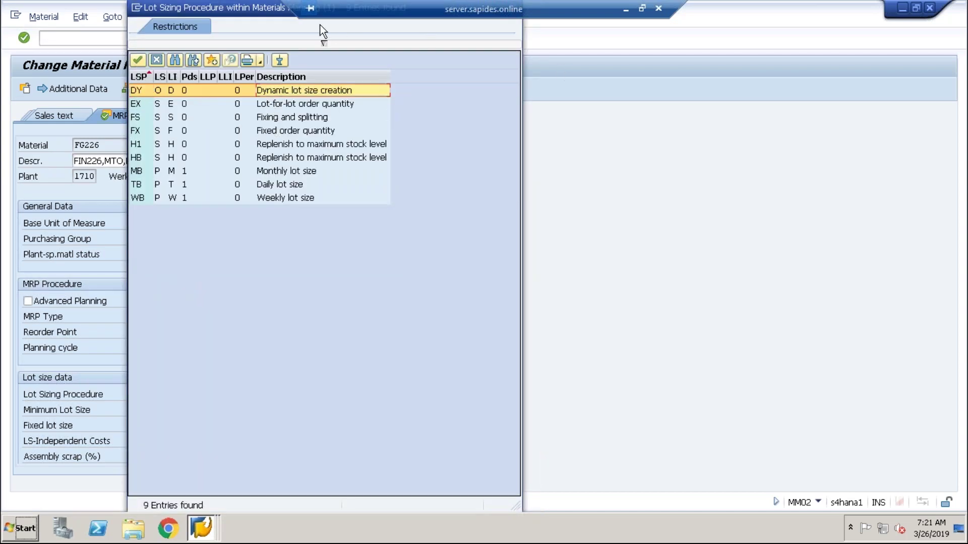
drag(274, 13, 258, 64)
double_click(201, 153)
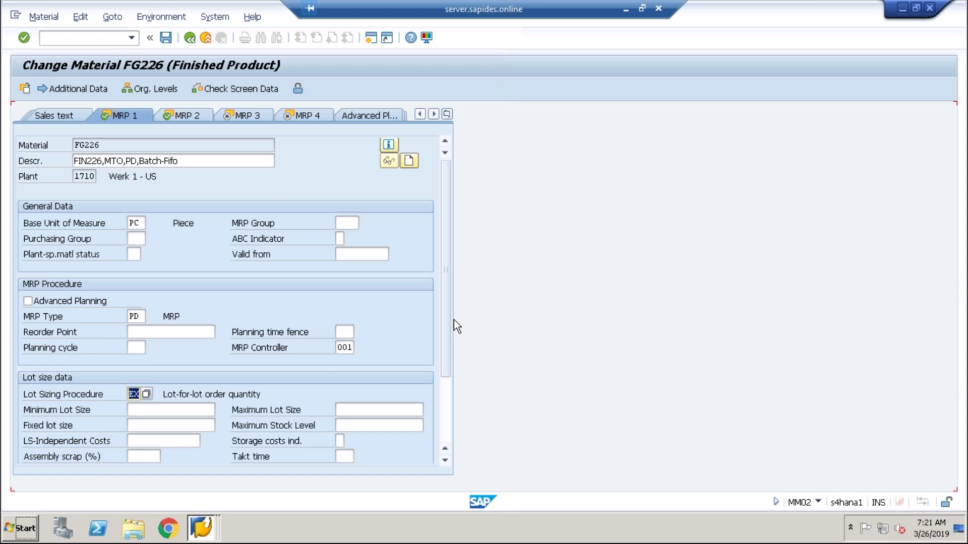
View the MRP areas overview of FG226, close it and return to the plant data in the MRP 1 view
drag(443, 325, 428, 403)
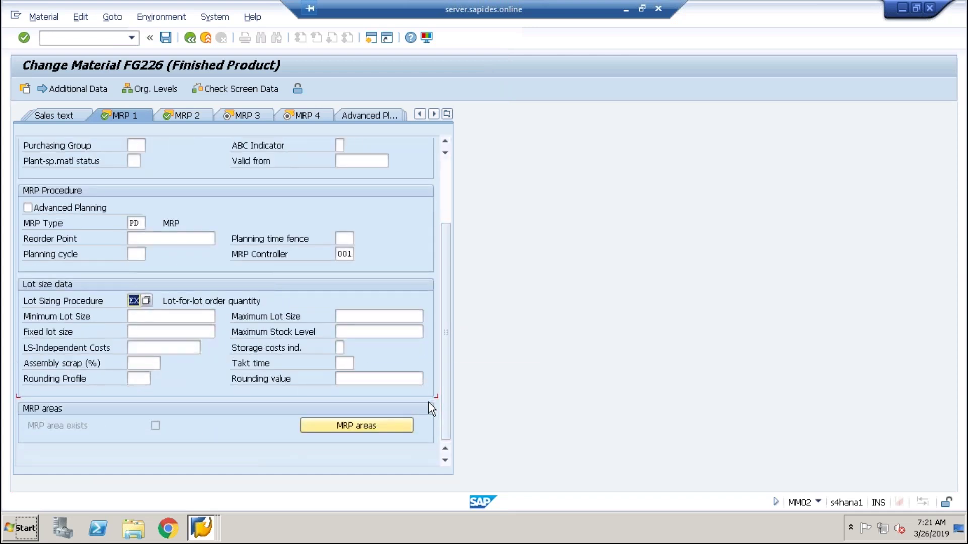
click(319, 429)
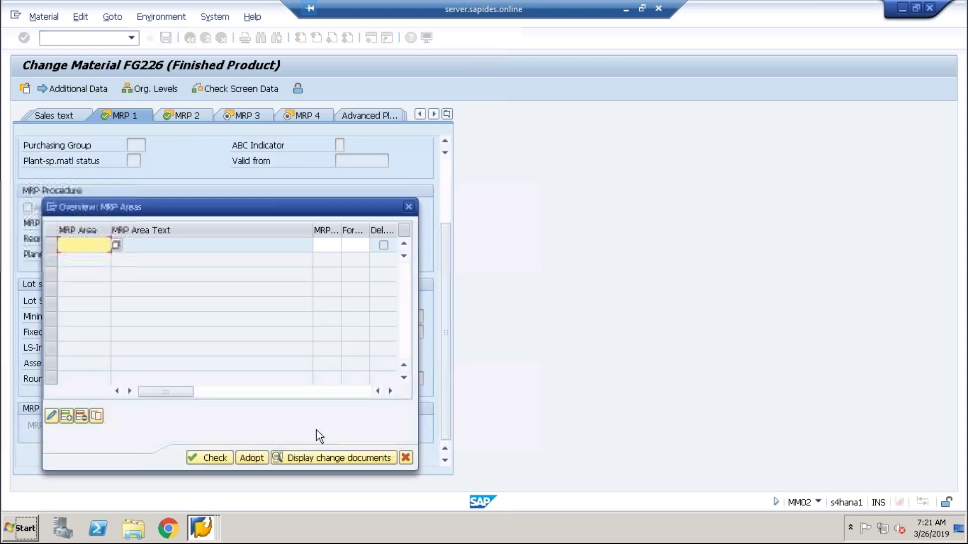
click(409, 207)
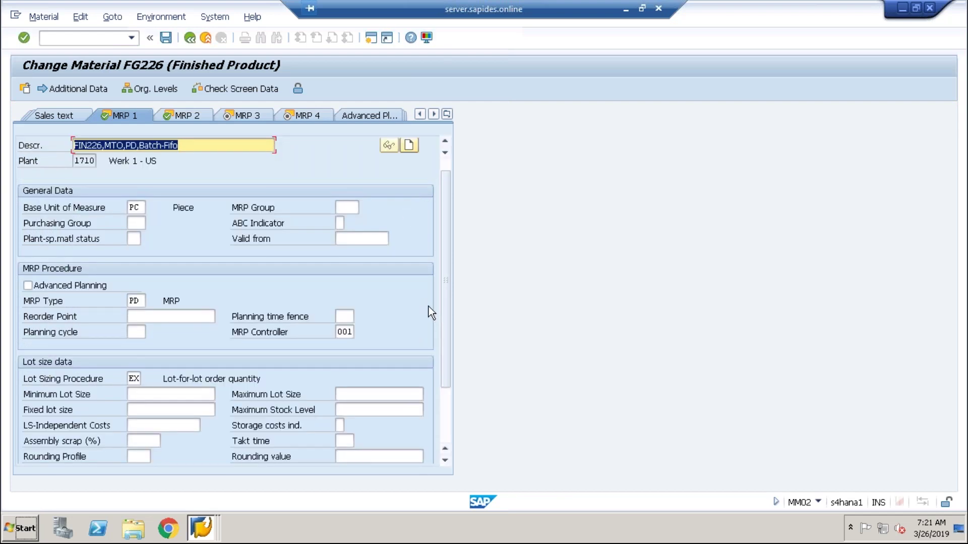
click(75, 159)
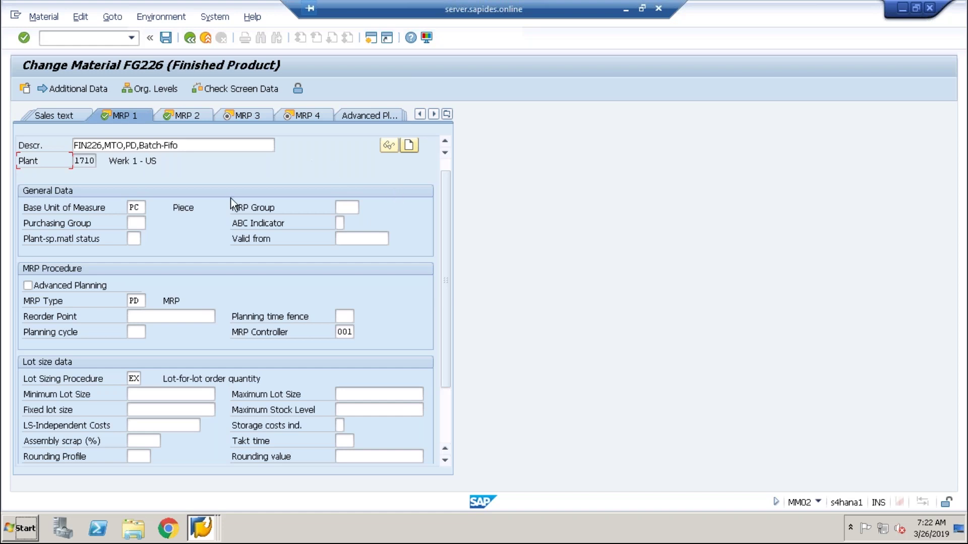
Review the MRP 3 data of FG226: availability check, total replenishment lead time and the possible consumption modes
scroll(231, 197, down, 1)
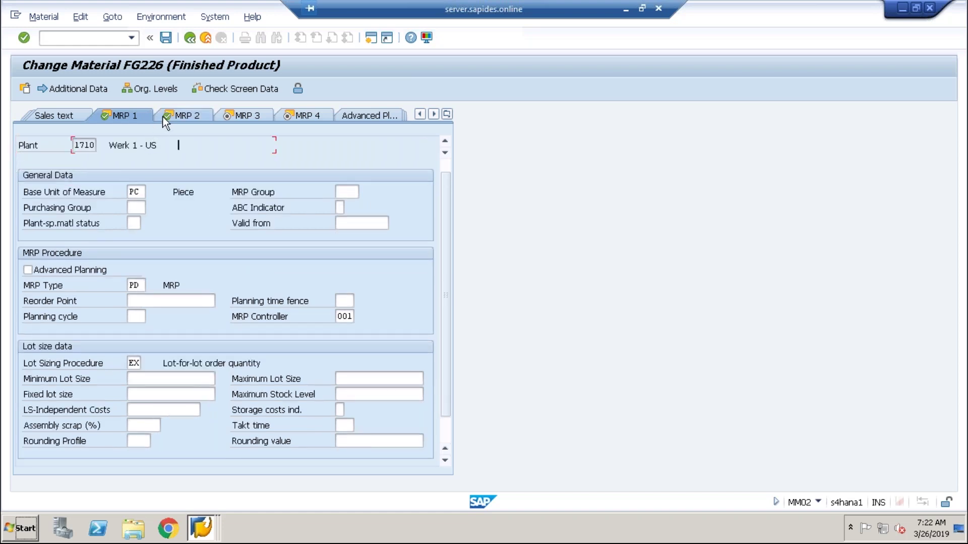
click(165, 117)
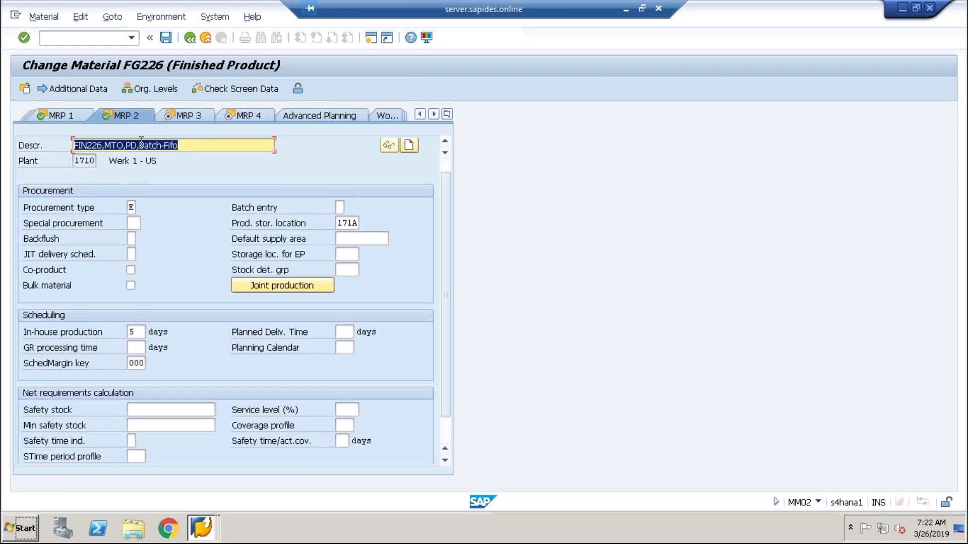
click(184, 115)
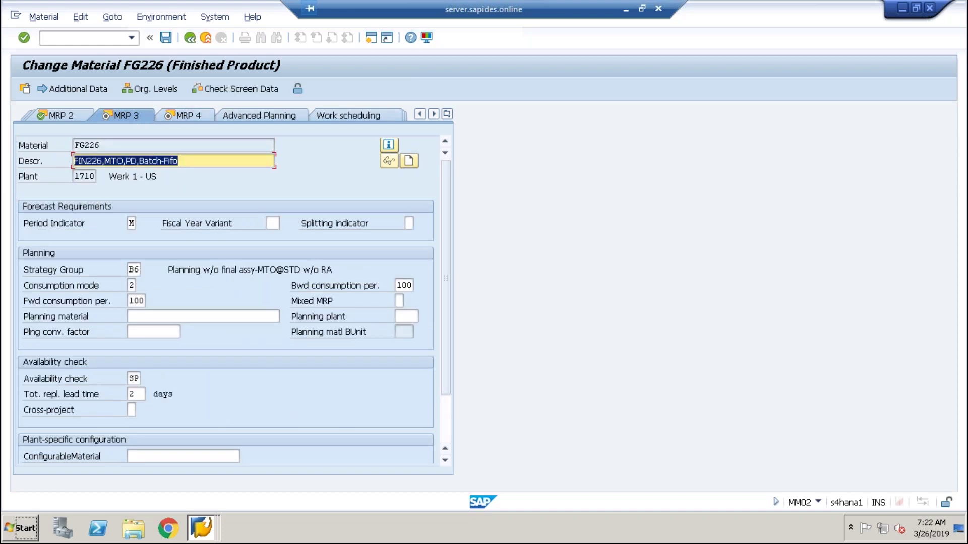
click(134, 378)
click(141, 394)
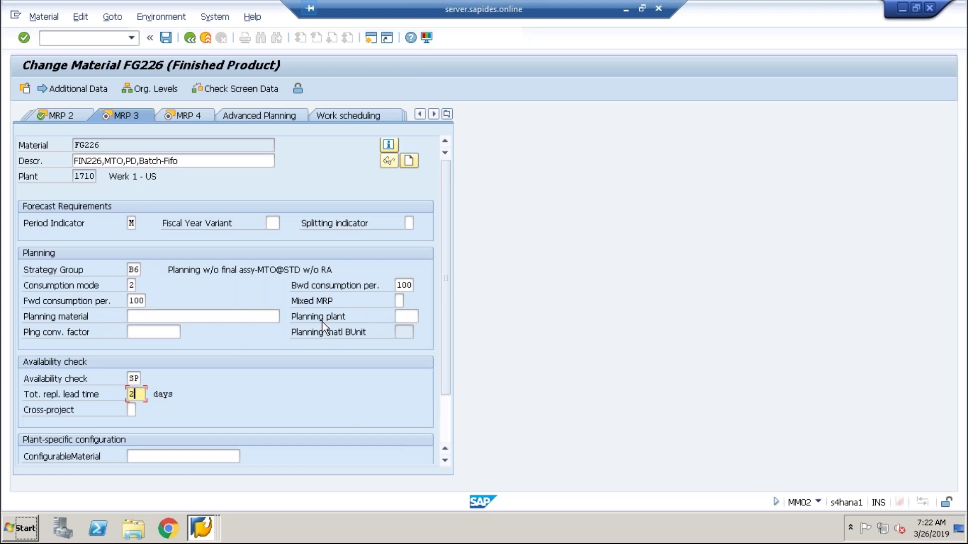
click(132, 286)
click(141, 285)
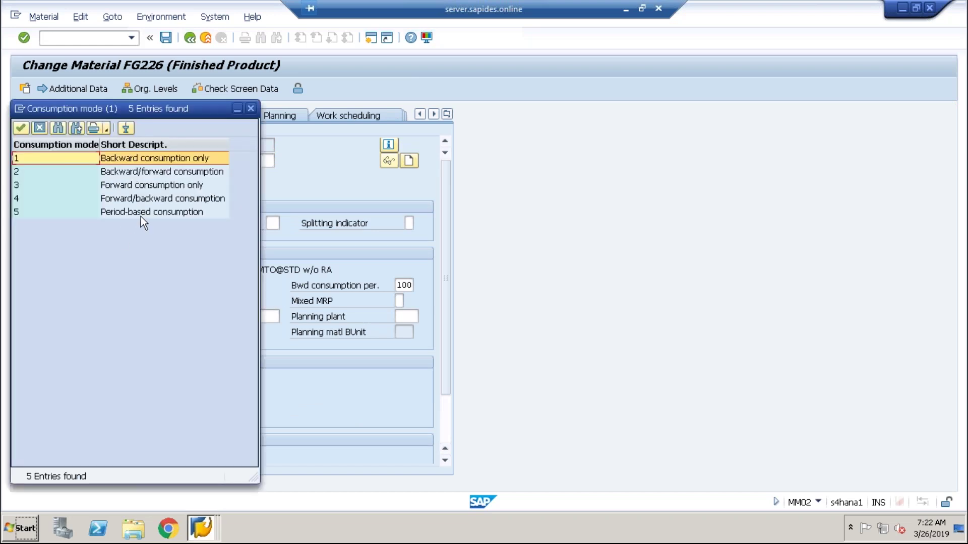
click(251, 113)
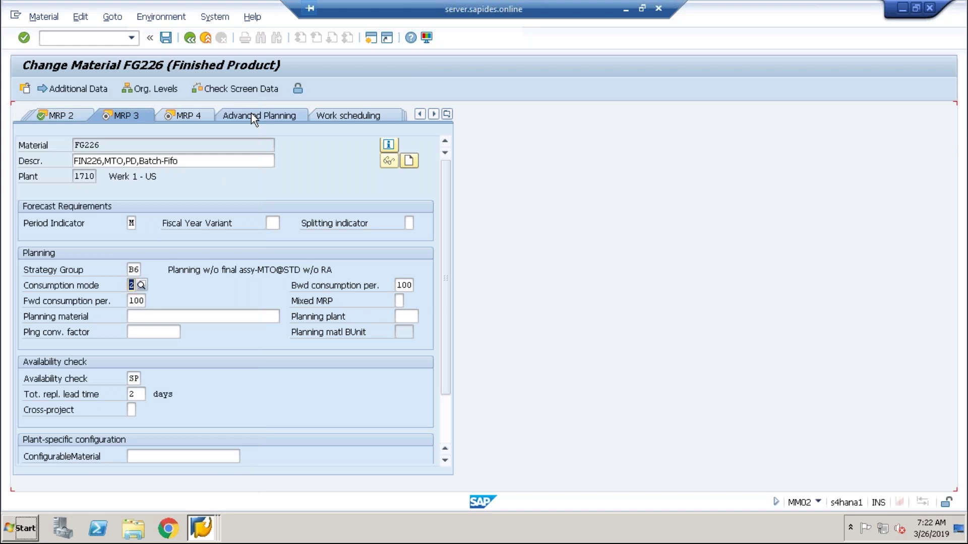
View the planning strategy groups available for FG226 and close the selection without changing the strategy group
click(135, 271)
click(146, 270)
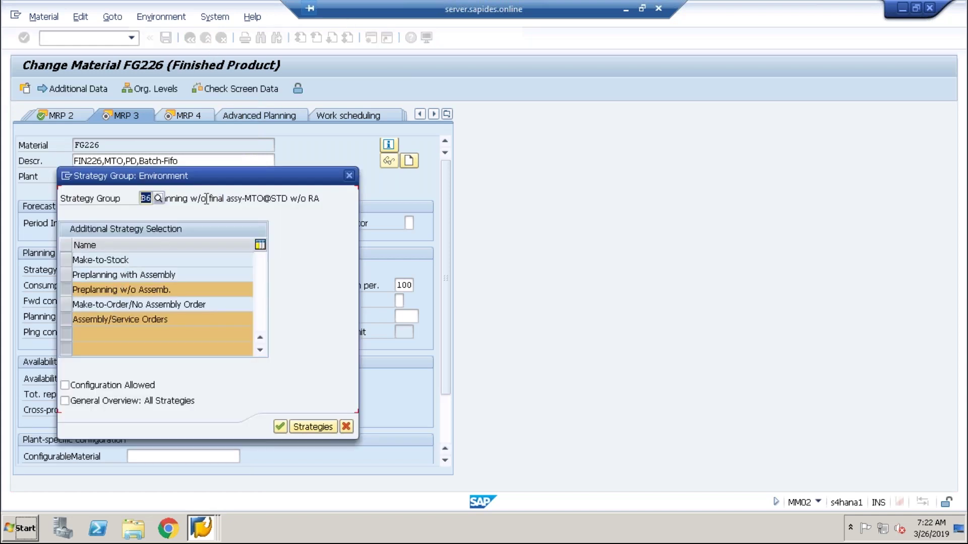
click(163, 202)
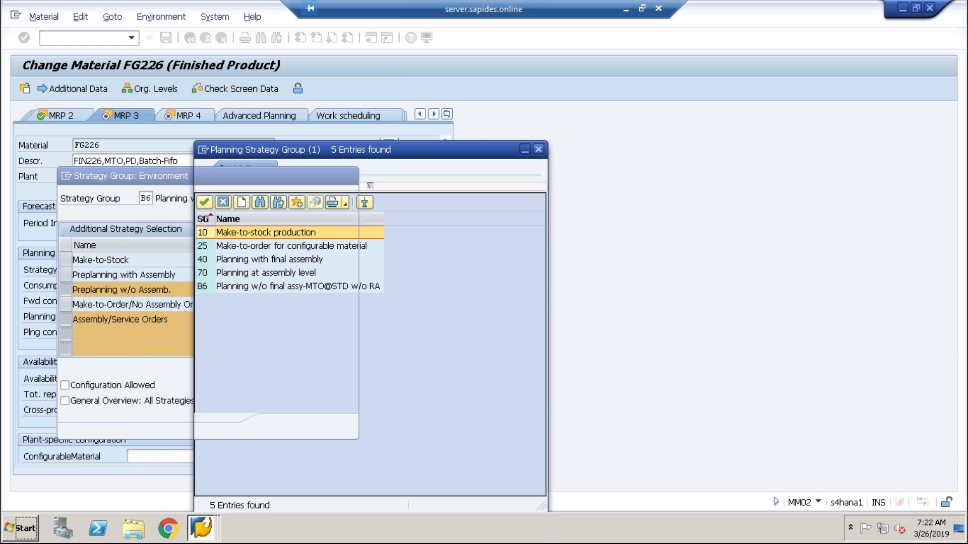
click(538, 150)
click(350, 175)
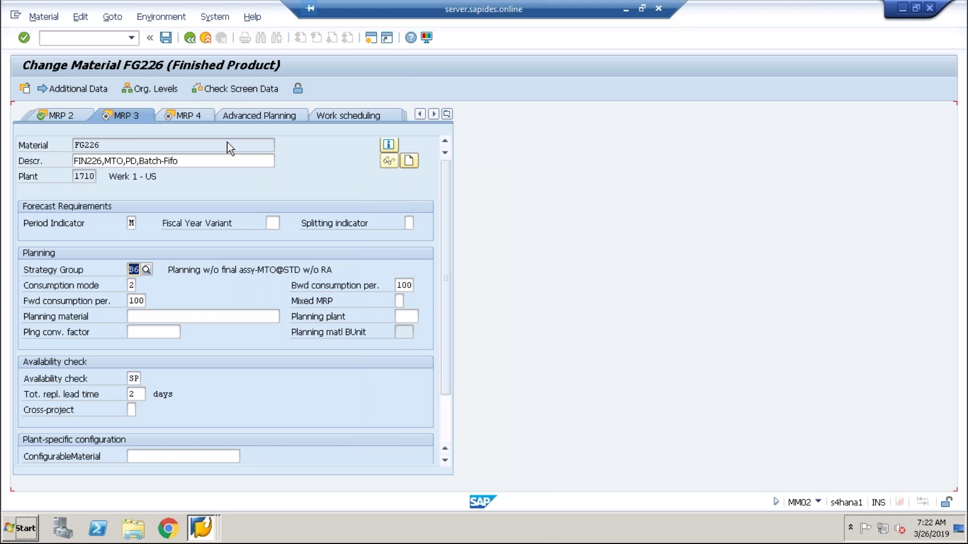
Return to the MRP 1 view of FG226 and display the available MRP types
click(74, 114)
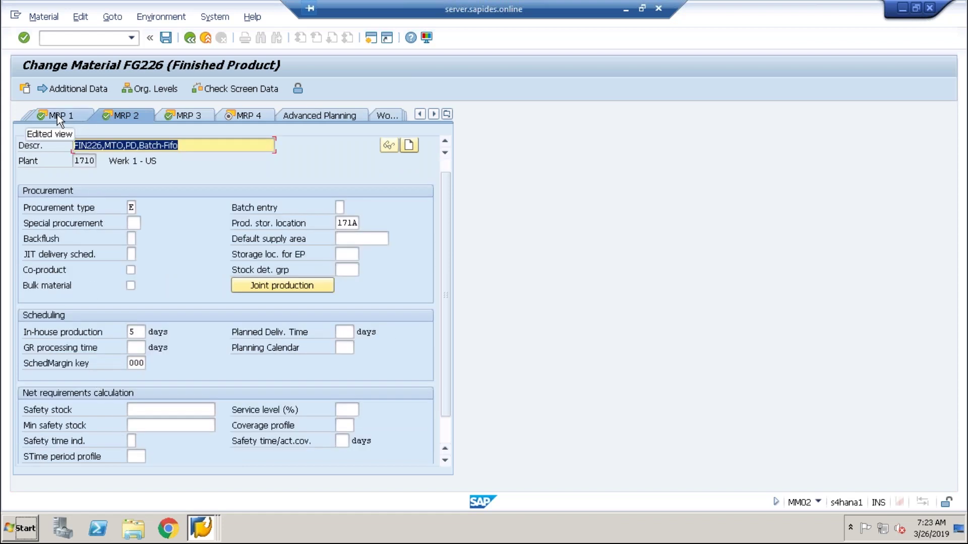
click(170, 113)
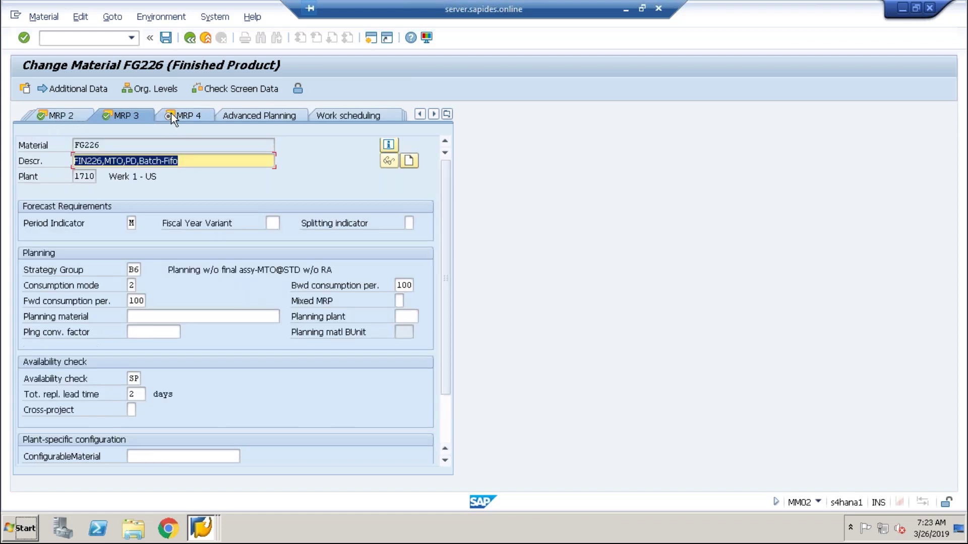
click(56, 114)
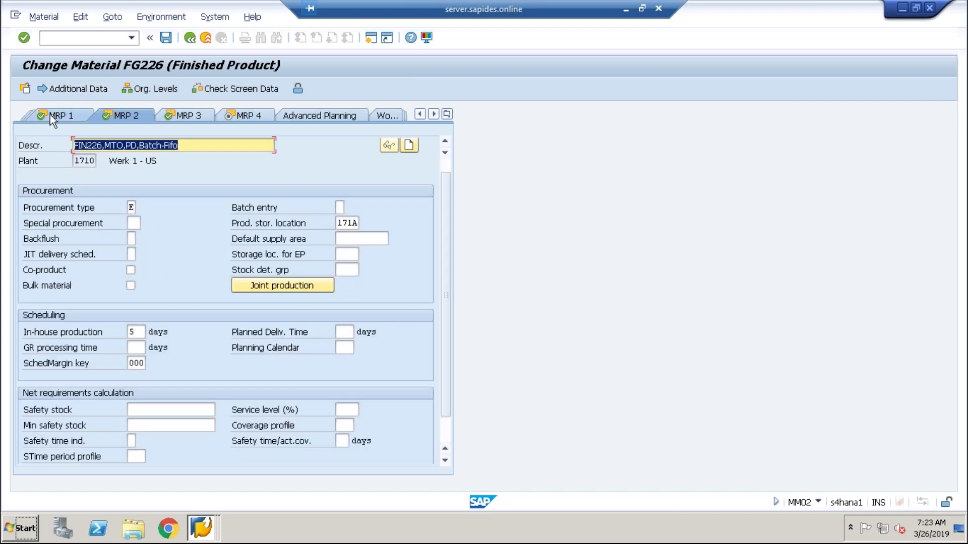
click(50, 114)
click(138, 301)
click(151, 301)
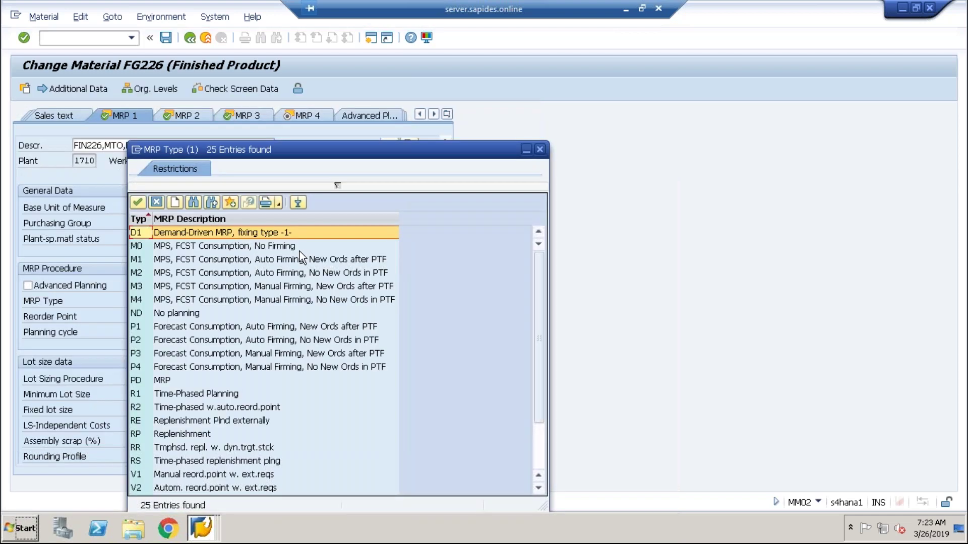
Examine the forecast consumption, MRP, time-phased, replenishment and reorder point entries among the MRP types
click(207, 249)
click(195, 316)
click(198, 330)
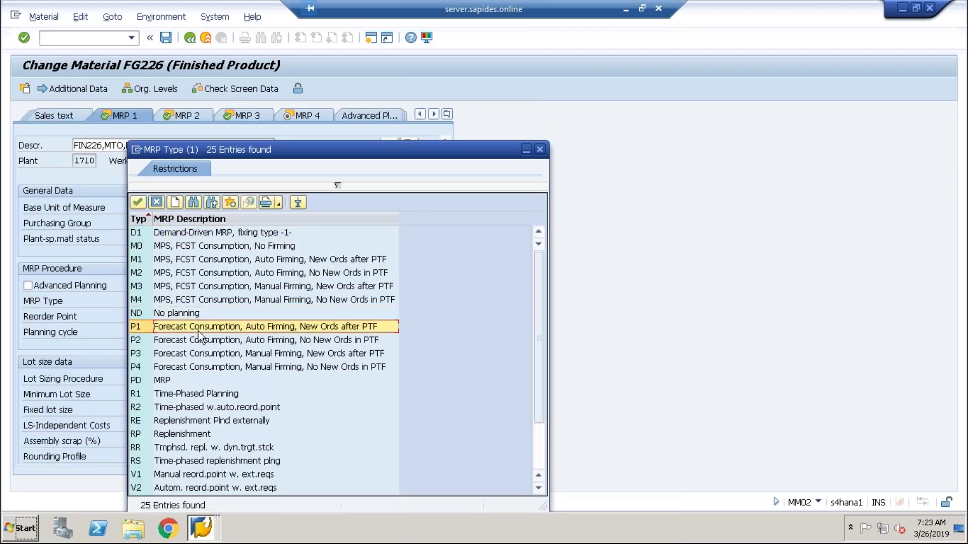
click(172, 377)
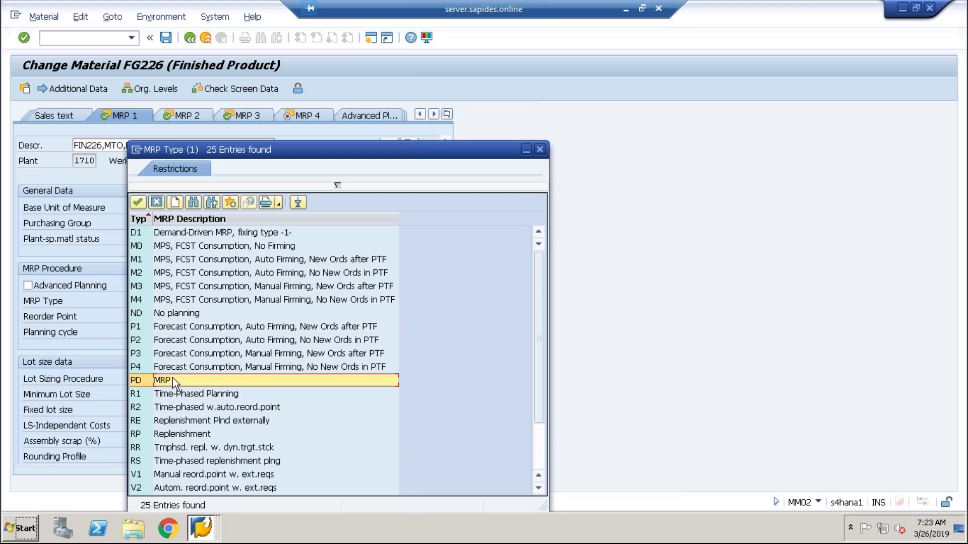
click(172, 394)
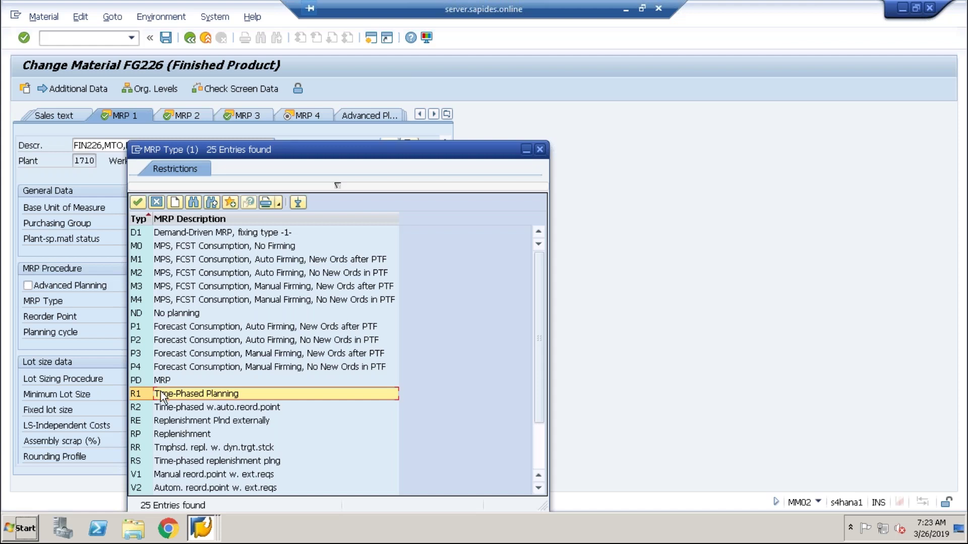
click(168, 434)
click(240, 478)
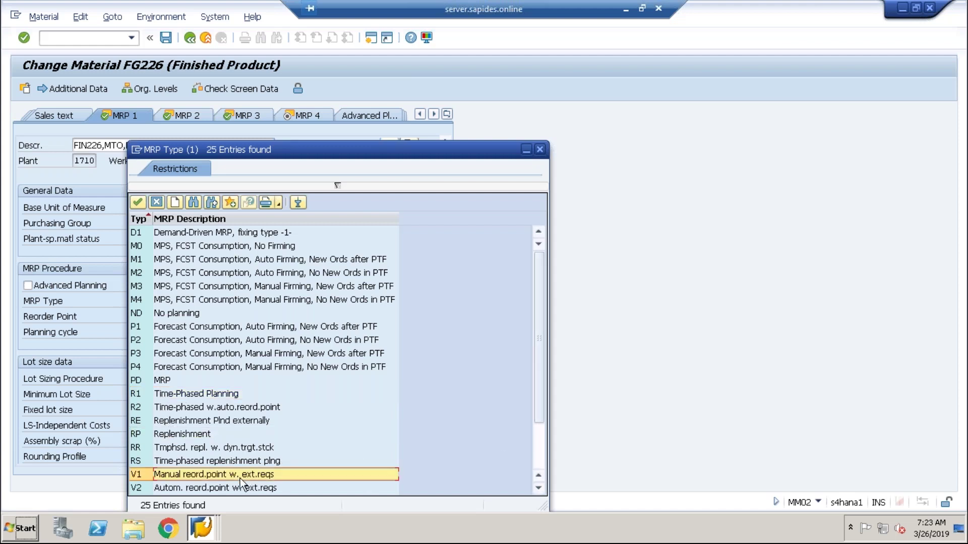
click(228, 489)
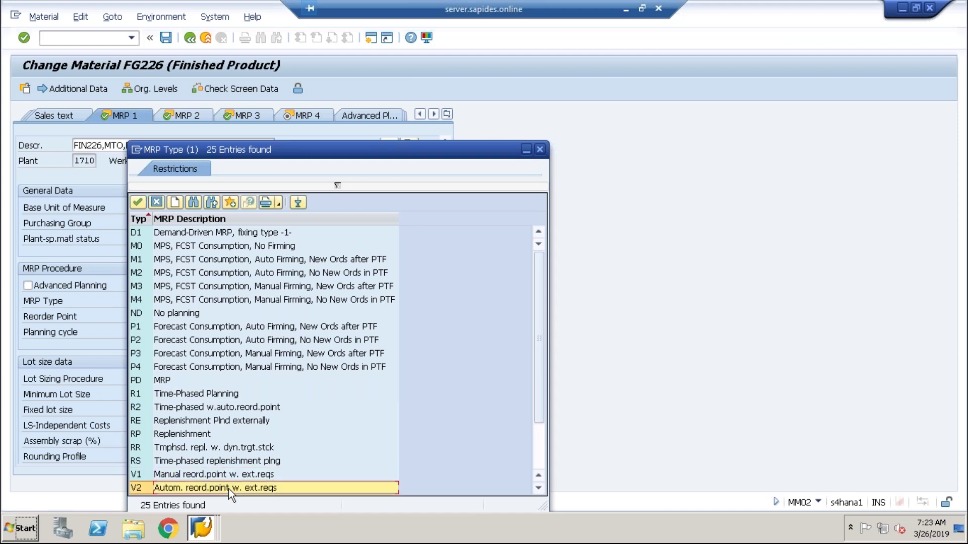
Switch to PowerPoint and present slide 7, the consumption planning diagram, full screen
click(625, 9)
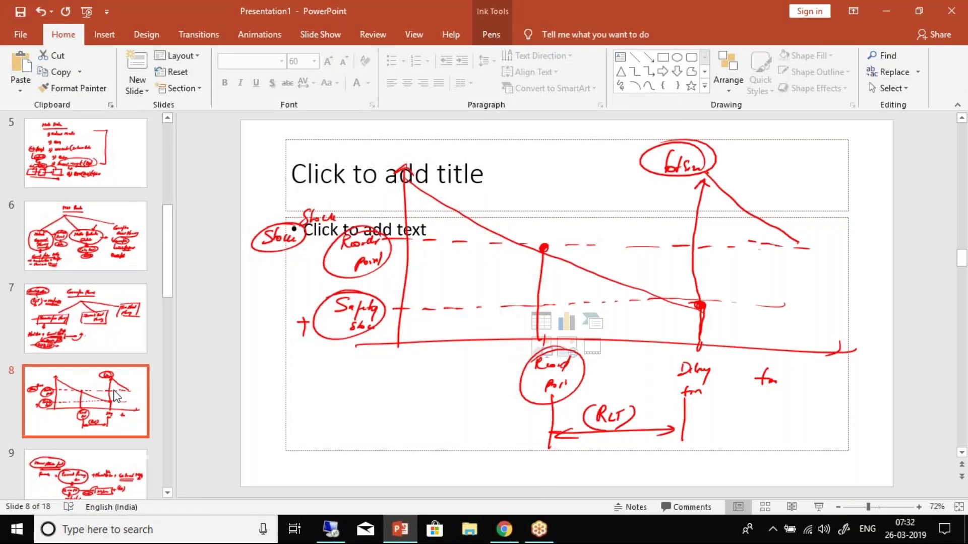
click(108, 359)
click(107, 349)
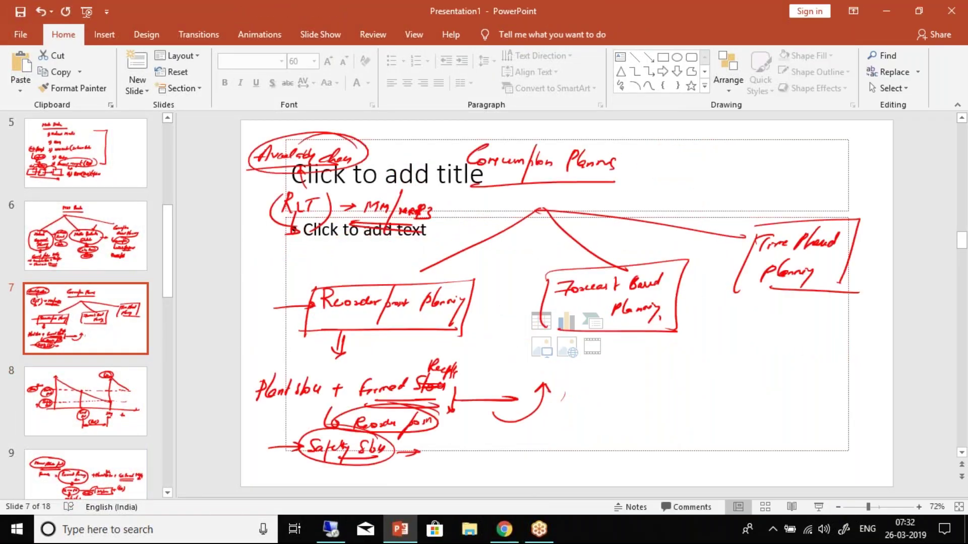
click(819, 507)
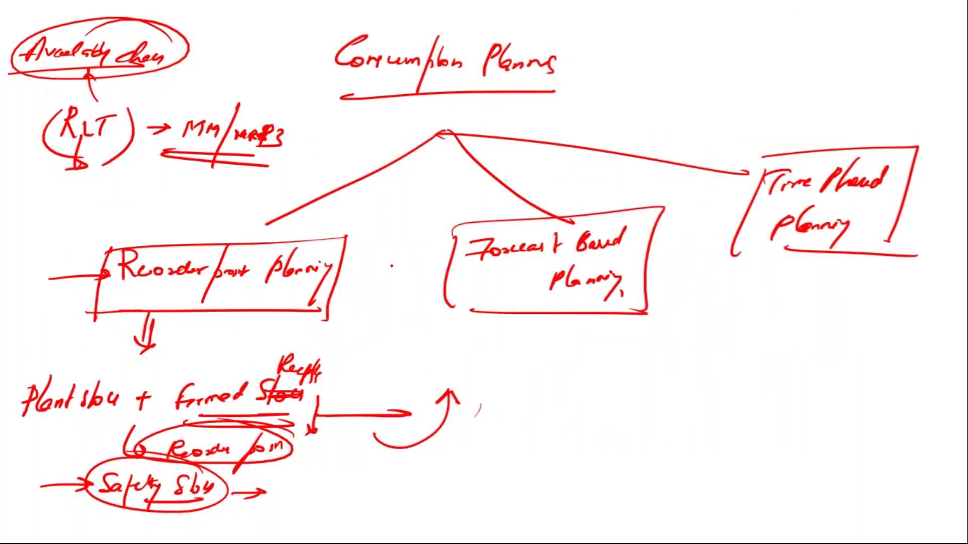
Handwrite an underlined "Historical data" note with an arrow beneath Forecast Based Planning, and keep the ink annotations
mouse_move(515, 320)
mouse_down()
mouse_move(529, 354)
mouse_move(610, 353)
mouse_move(633, 334)
mouse_move(656, 354)
mouse_up()
drag(530, 372, 653, 373)
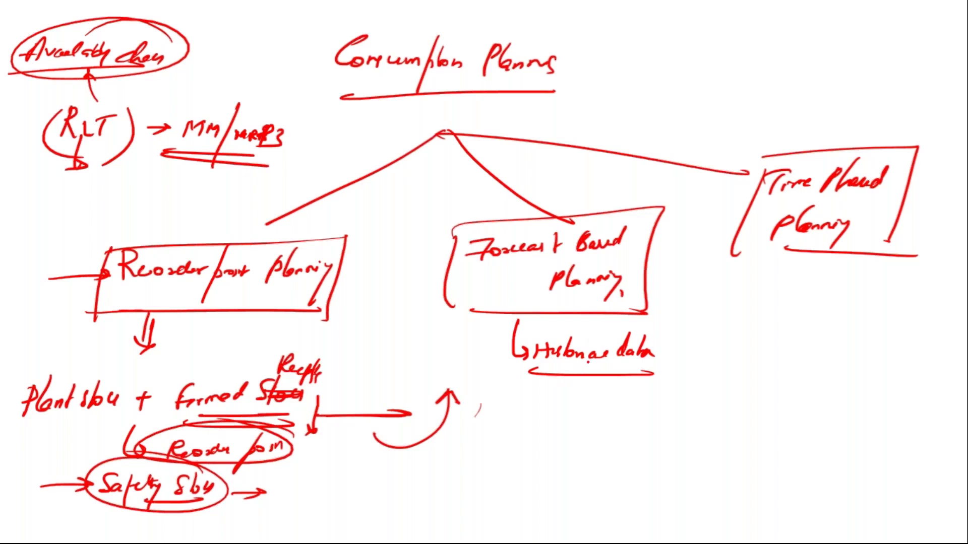
key(Escape)
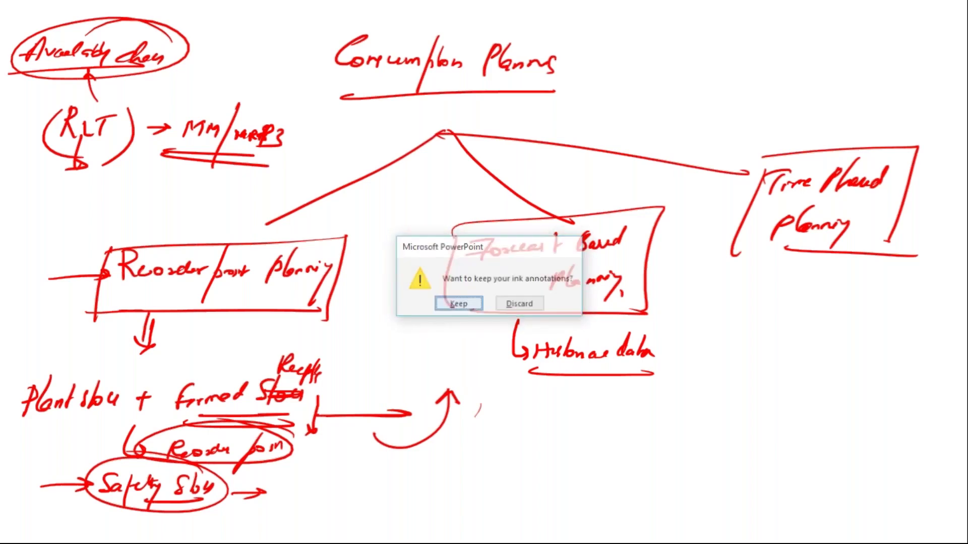
click(459, 304)
Switch back to the SAP session, close the MRP type list, and check FG226's available views and organizational levels
click(335, 527)
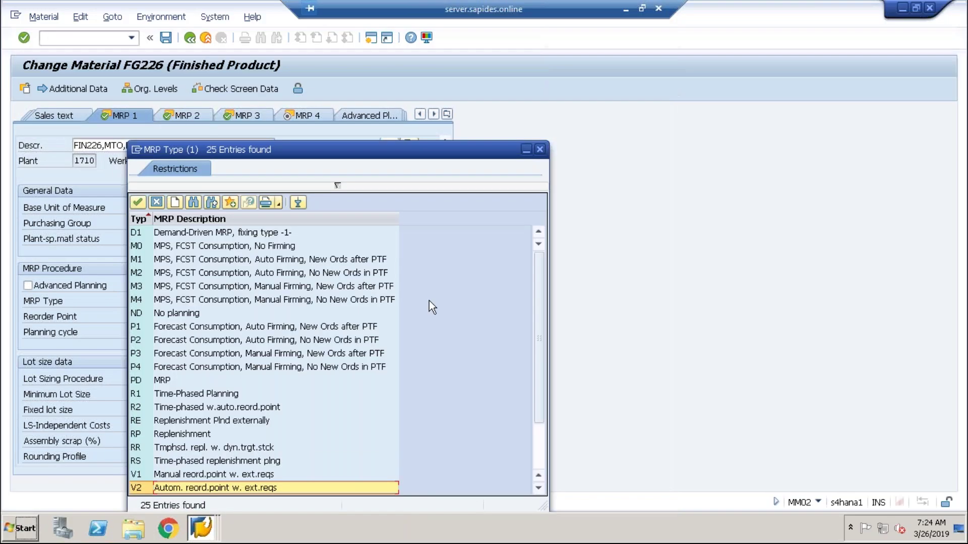
click(542, 147)
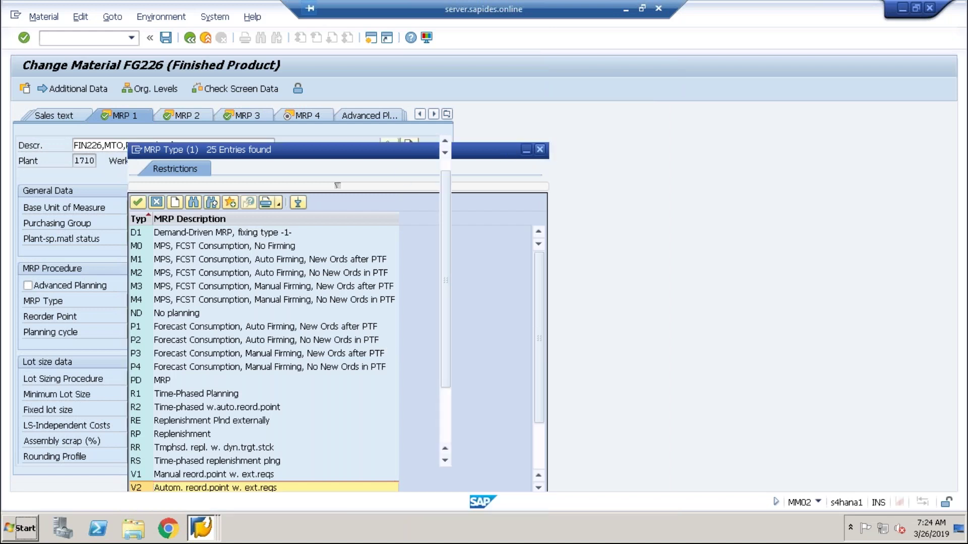
click(448, 114)
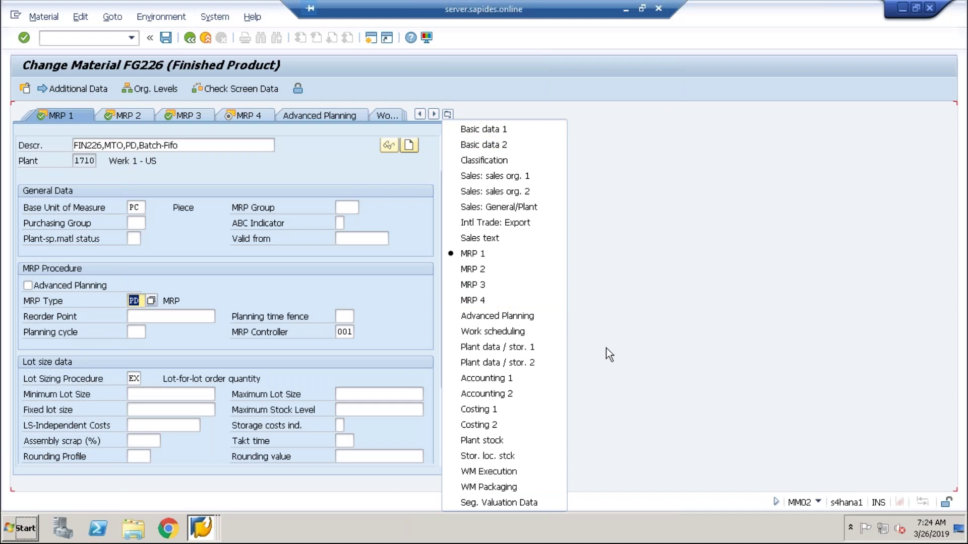
click(796, 269)
click(167, 87)
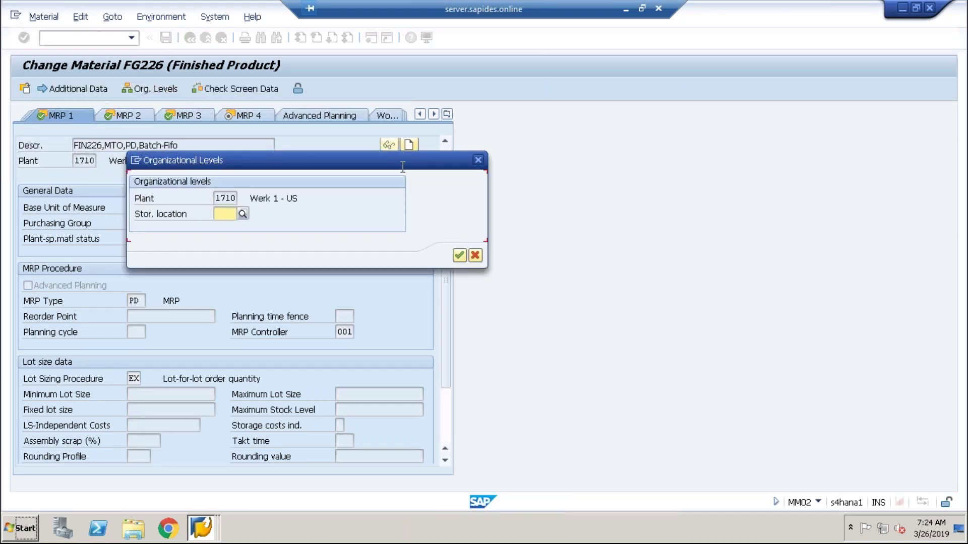
key(Return)
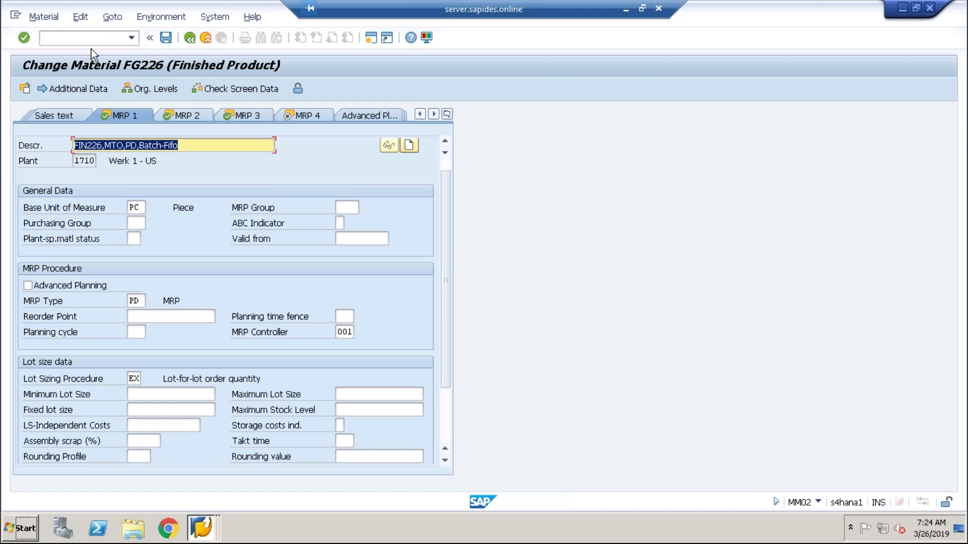
click(75, 38)
text(/nmm02)
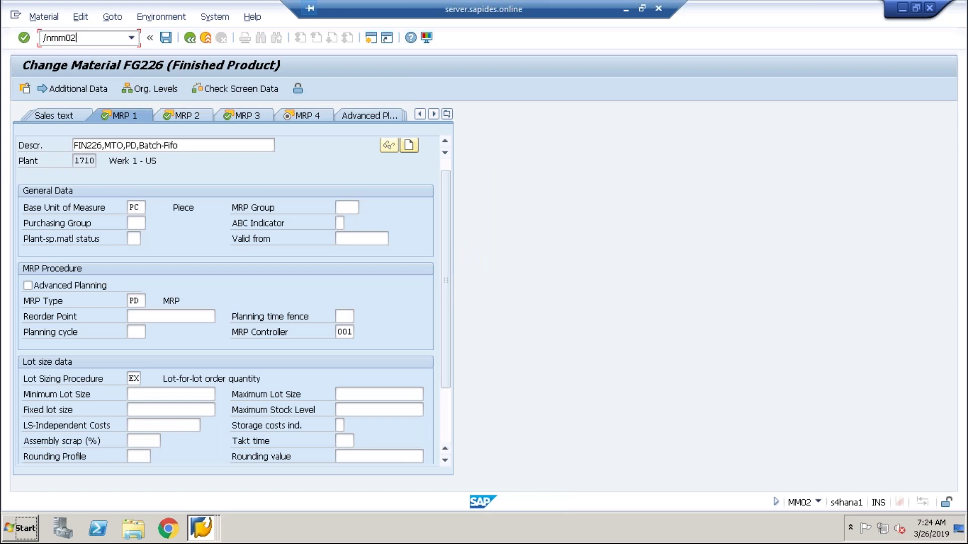
key(BackSpace)
text(1)
key(Return)
click(108, 126)
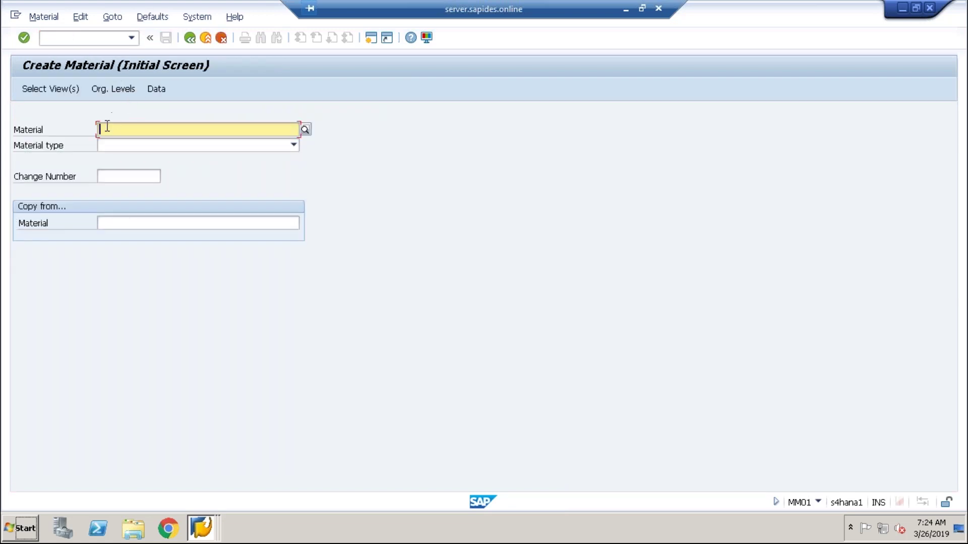
Open the Change Material transaction MM02 and enter TG11 as the material
click(68, 40)
text(/nmm01)
key(Return)
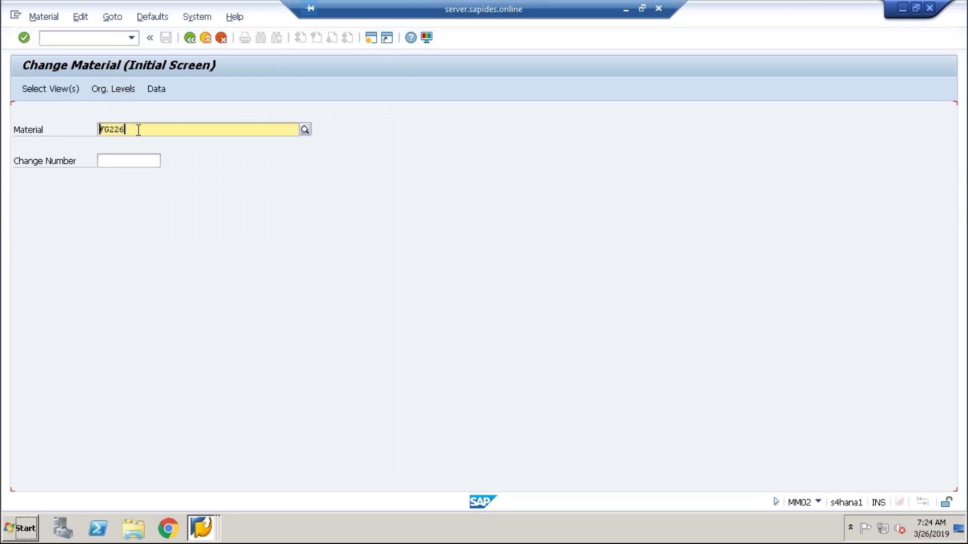
click(139, 130)
text(tg11)
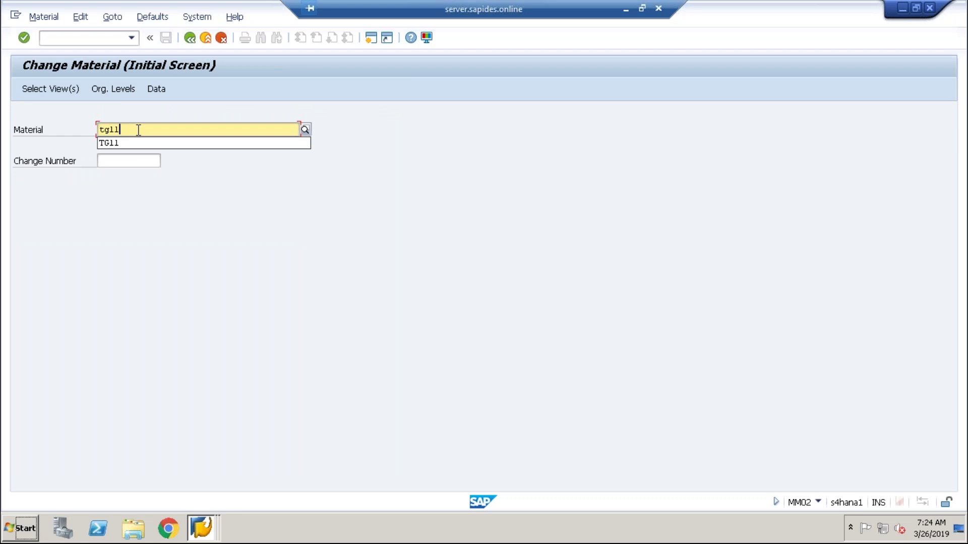
Examine the selectable views of material TG11 and close the view selection
click(120, 93)
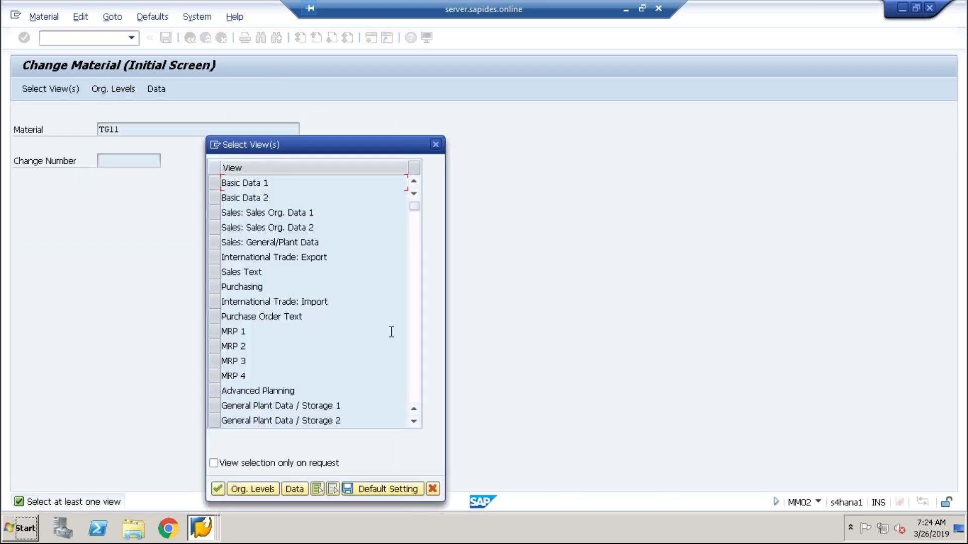
click(414, 422)
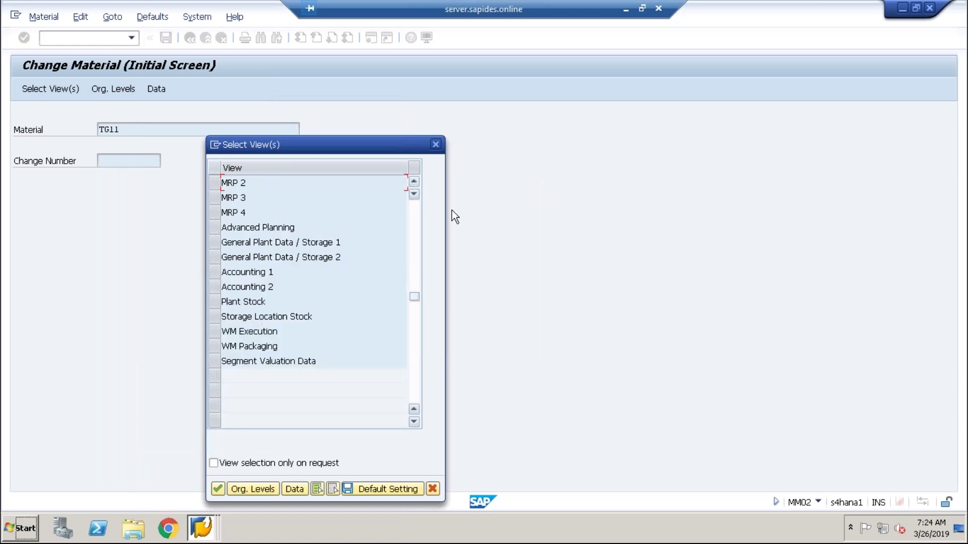
click(435, 145)
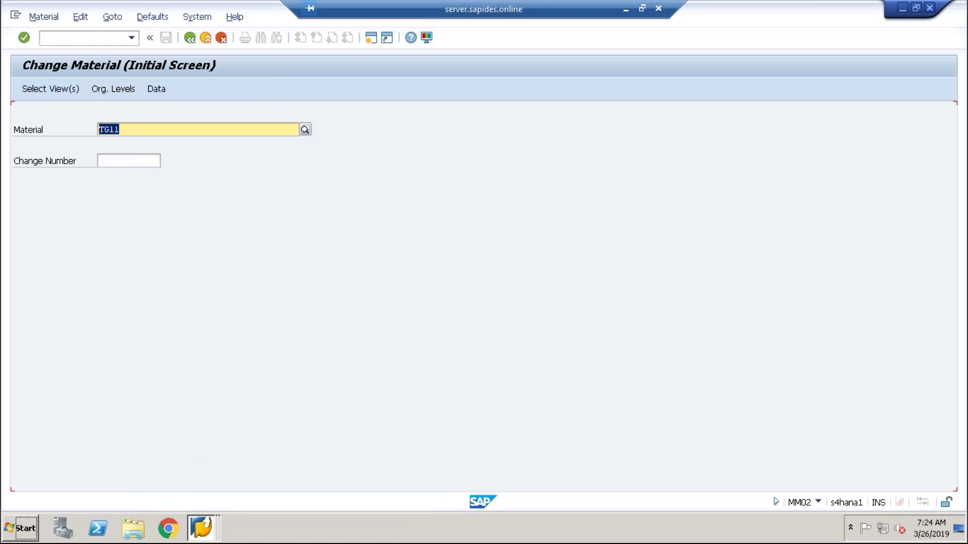
Leave the Change Material screen and open the Create Material transaction MM01
click(81, 38)
text(/nm)
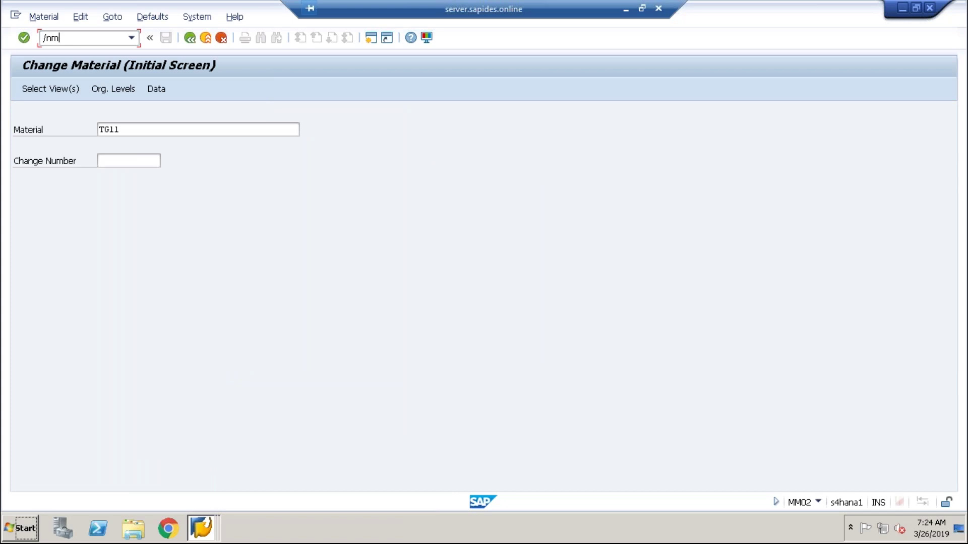
text(m01)
key(Return)
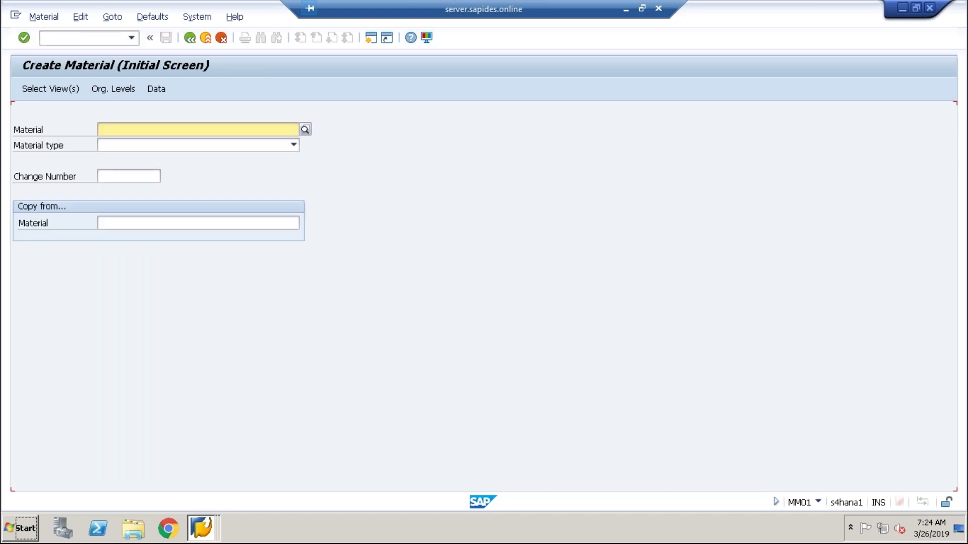
Enter TG11 as the material and clear the change number entered by mistake
click(107, 176)
text(tgll)
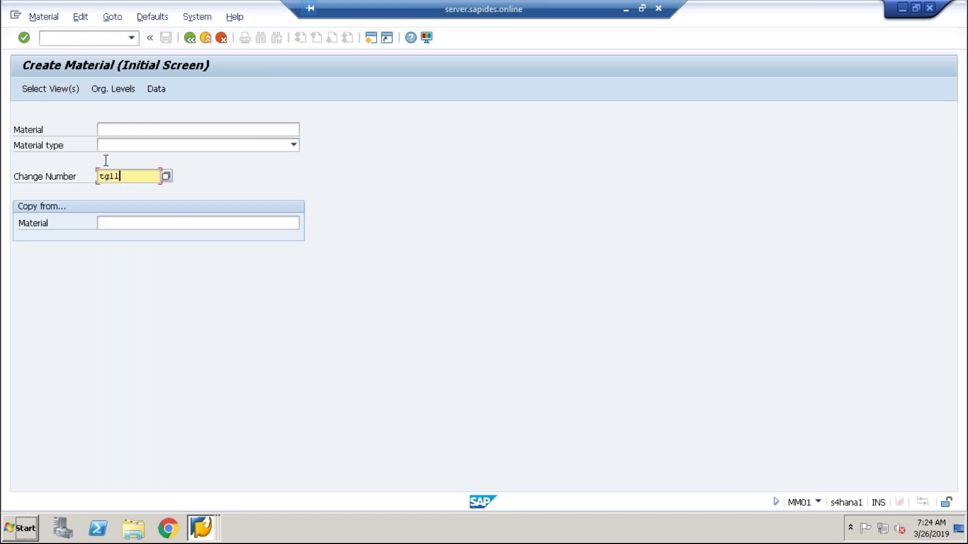
click(113, 132)
text(tg11)
key(Return)
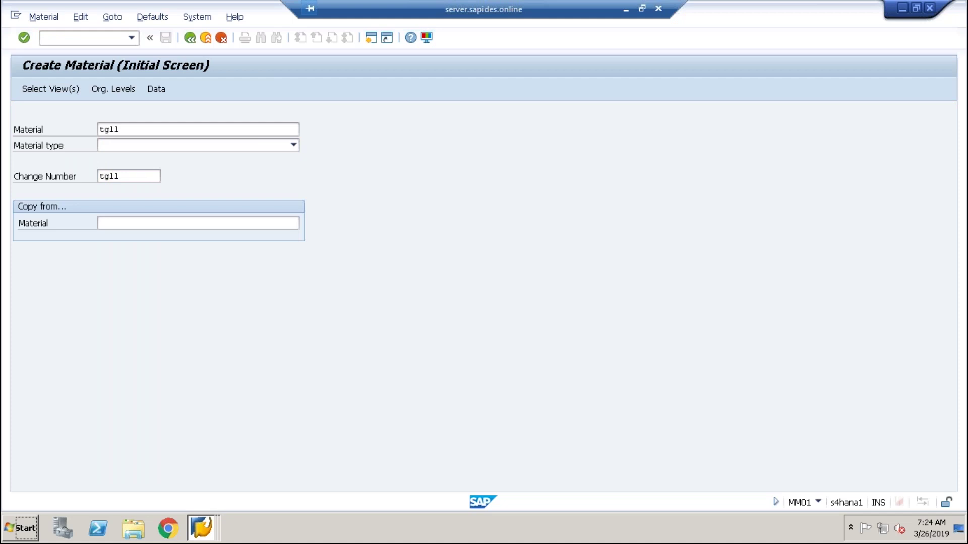
click(108, 87)
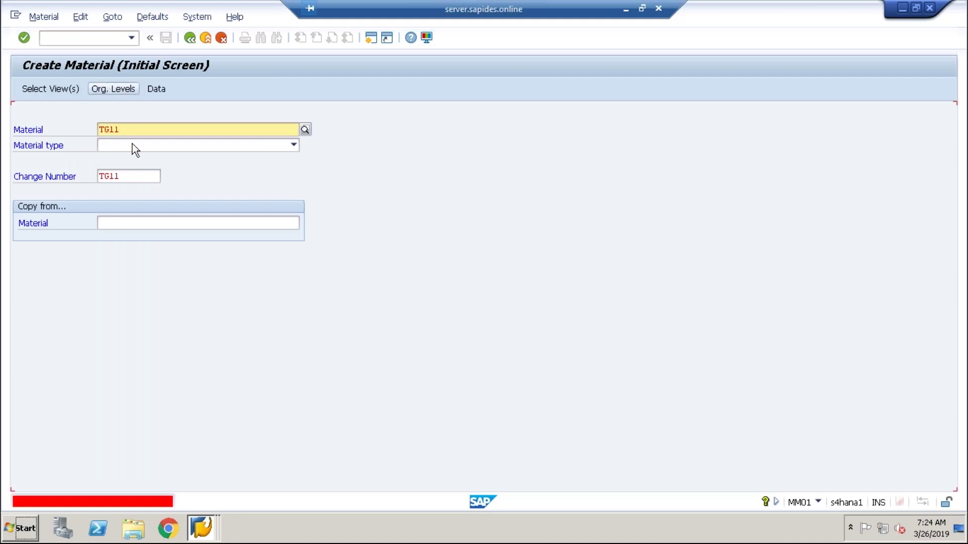
click(134, 175)
key(Delete)
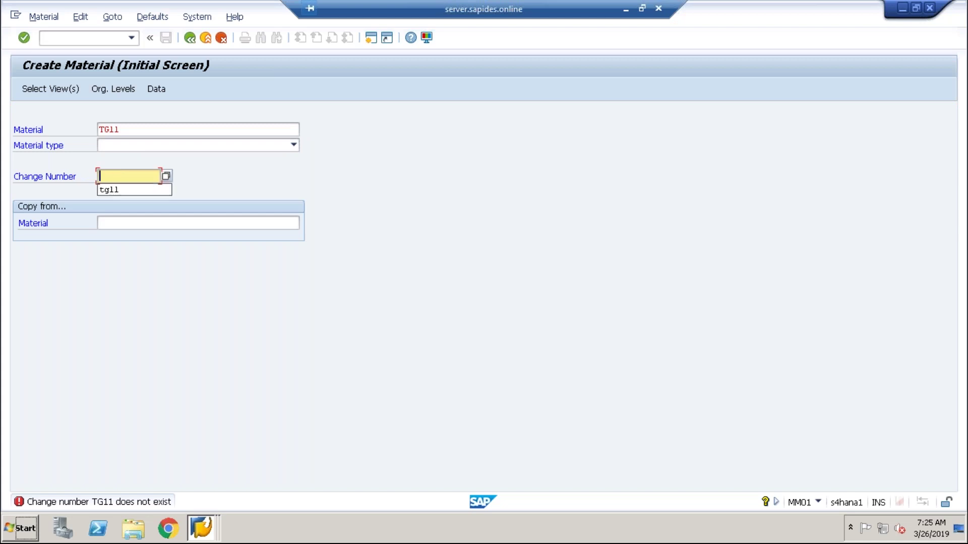
click(105, 90)
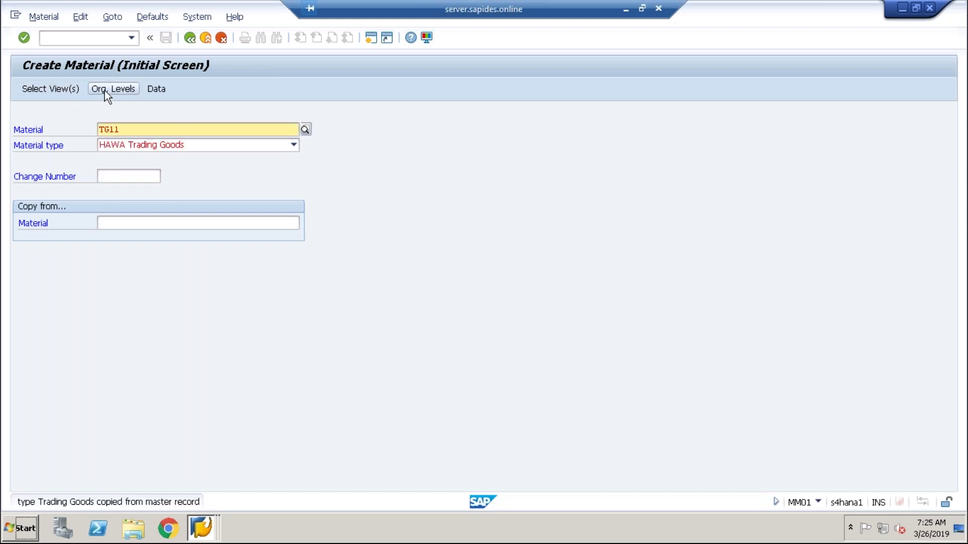
Select the Forecasting view for TG11 and proceed to its organizational levels
click(104, 90)
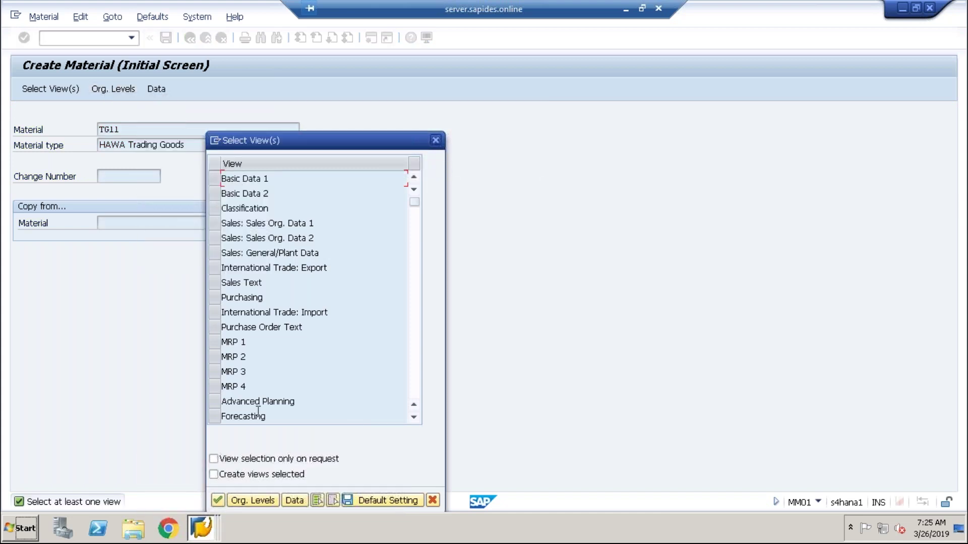
click(256, 417)
click(222, 500)
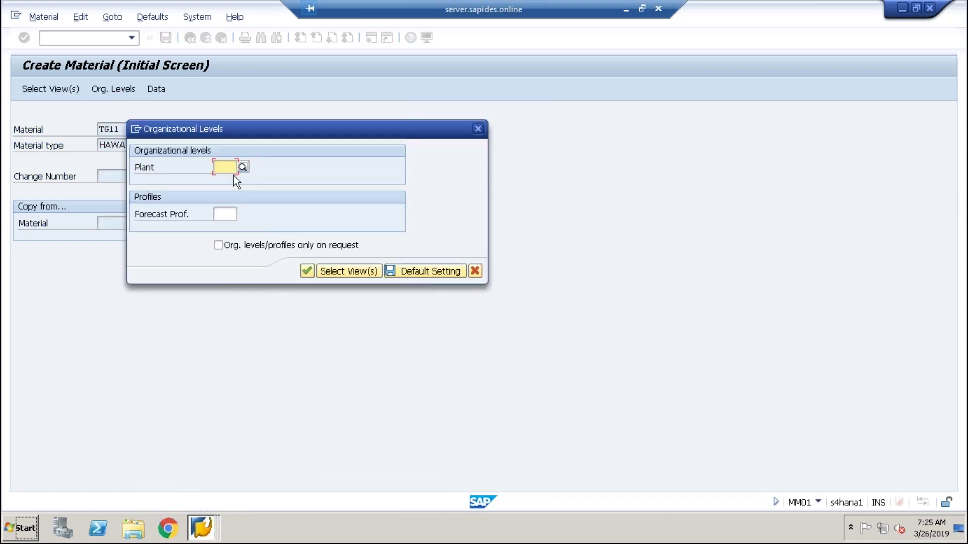
text(`7`)
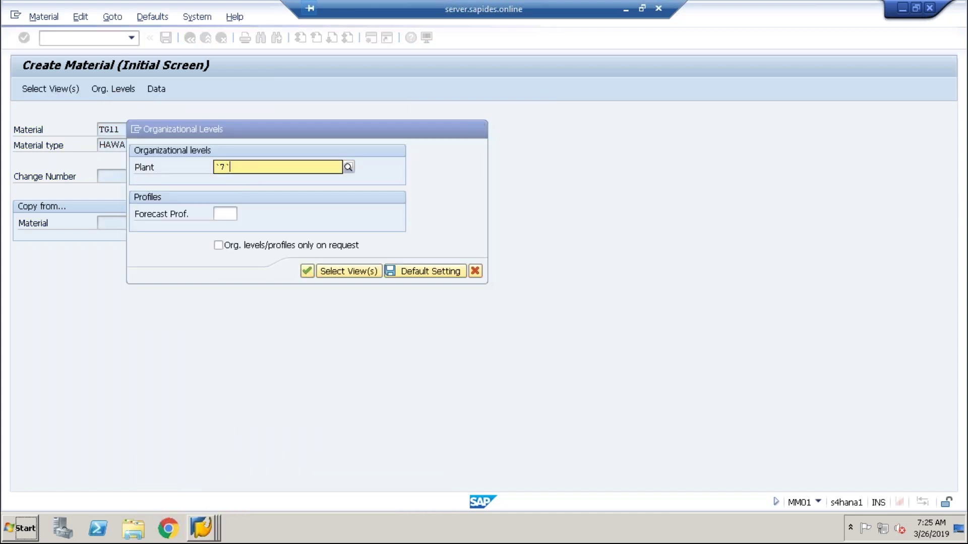
text(0)
key(BackSpace)
key(BackSpace)
key(BackSpace)
key(BackSpace)
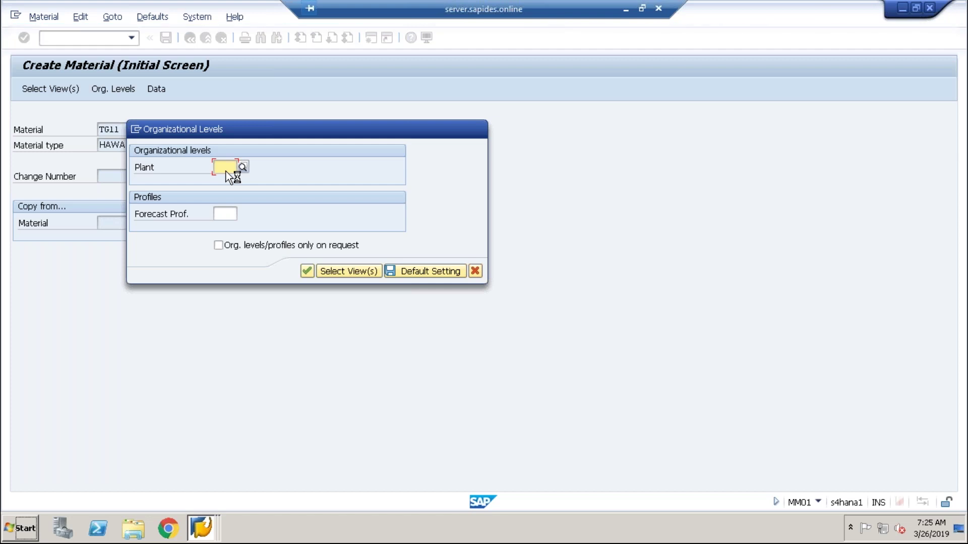
Switch to SAP Logon and open a connection to the S/4-Hana-1610-IDES system
right_click(213, 524)
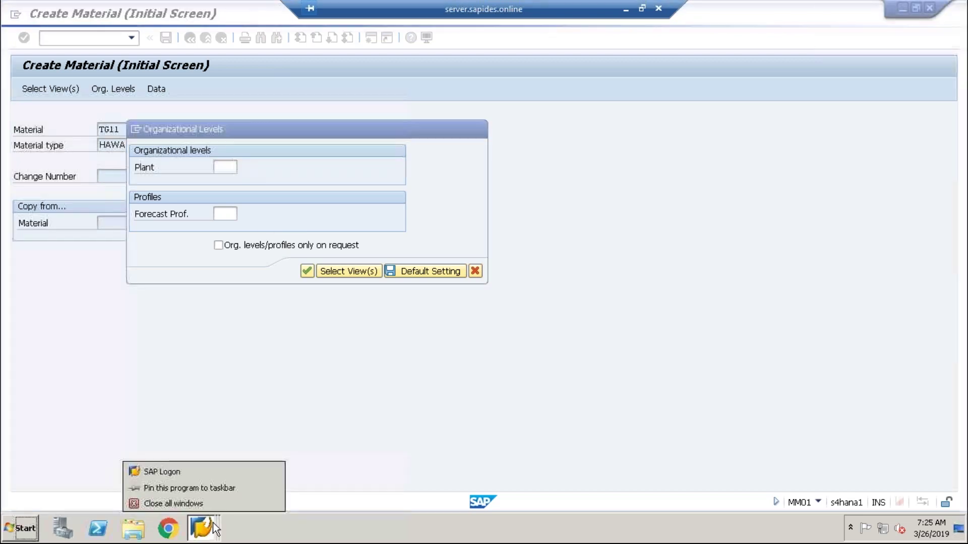
click(189, 471)
right_click(351, 182)
click(346, 181)
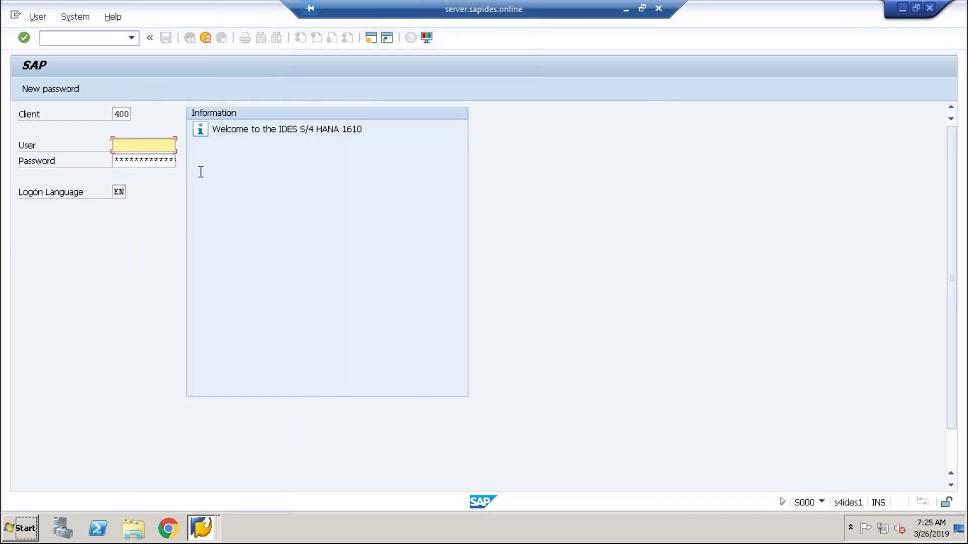
Log on to client 400 of the IDES system with the user name and the account password
click(164, 157)
click(151, 145)
text(RAM)
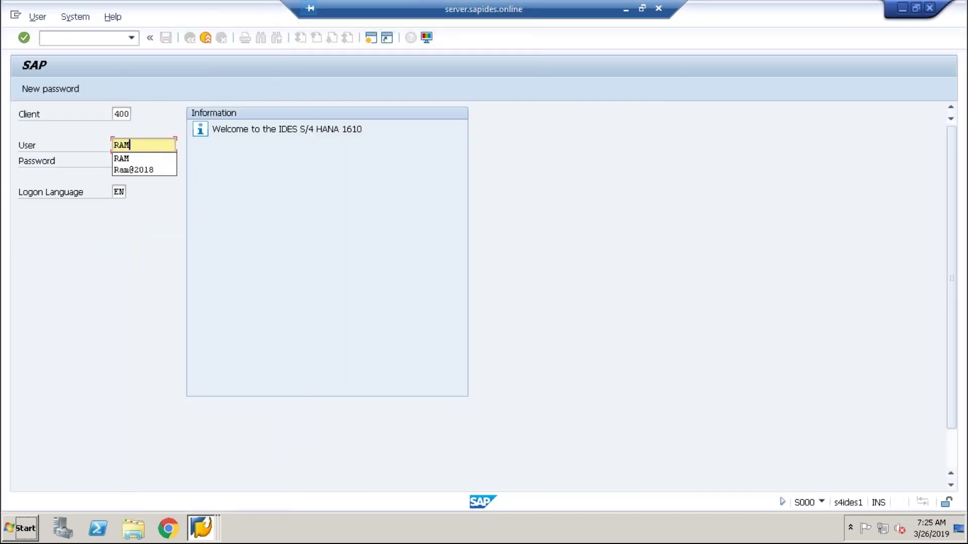
click(133, 158)
key(Right)
key(Right)
key(Right)
key(Right)
key(Right)
key(Right)
key(Right)
key(Right)
key(Right)
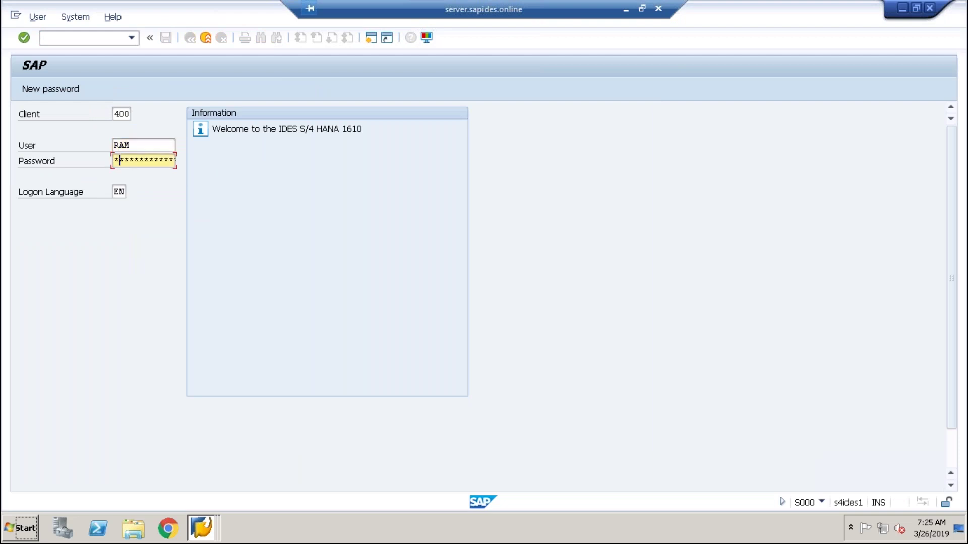
key(Return)
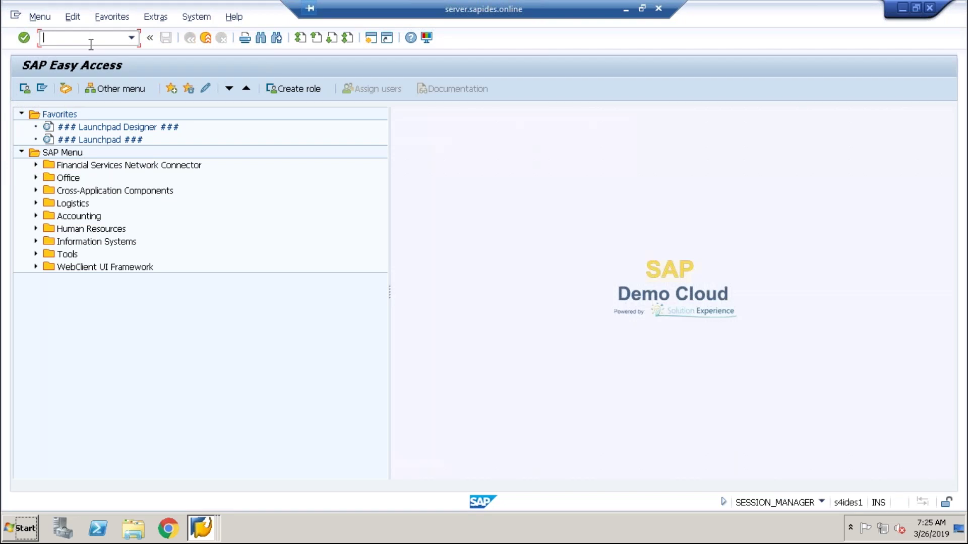
Check the open Create Material session's organizational levels and return to the new SAP Easy Access session
key(alt+Tab)
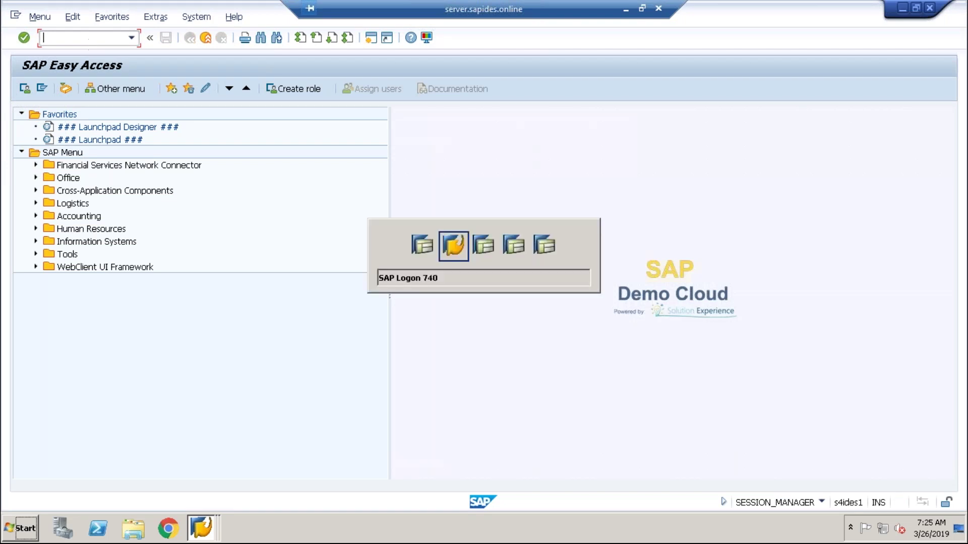
key(alt+space)
click(201, 529)
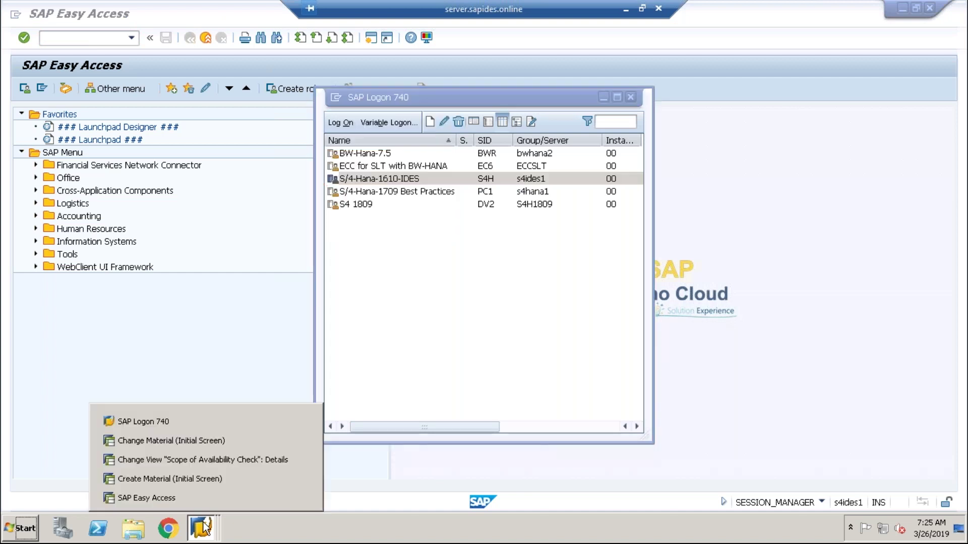
click(187, 477)
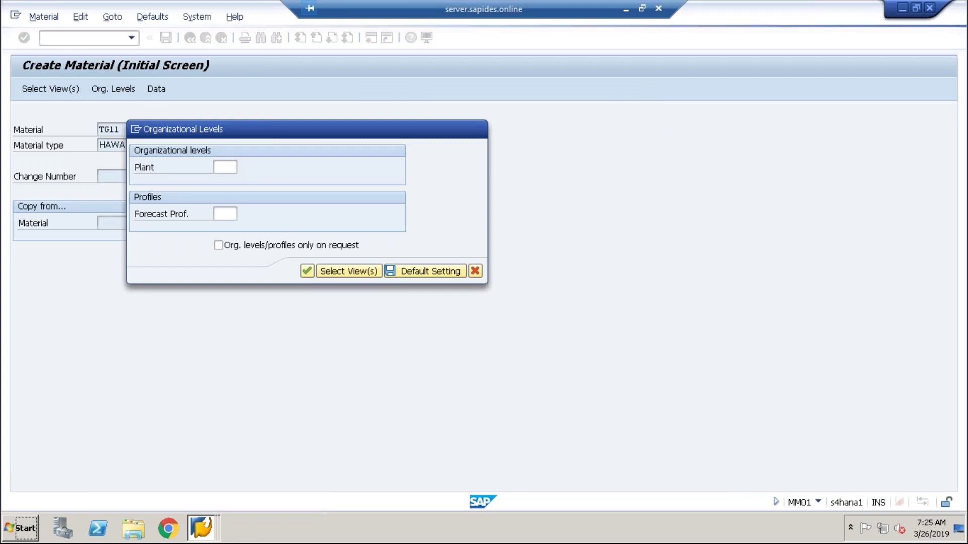
click(202, 528)
click(182, 497)
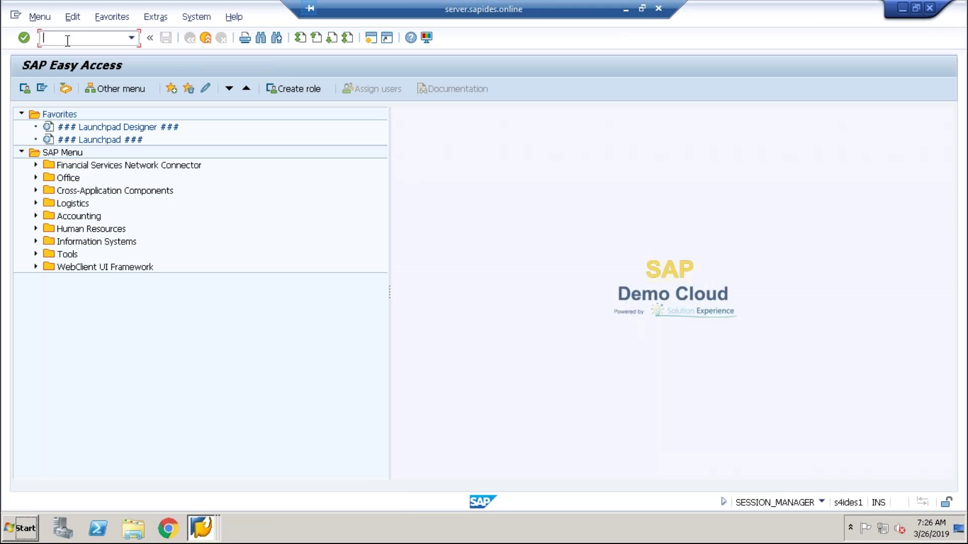
Open the Create Material transaction MM01 in the IDES system and enter TG11 as the material
text(/nmm02)
key(Return)
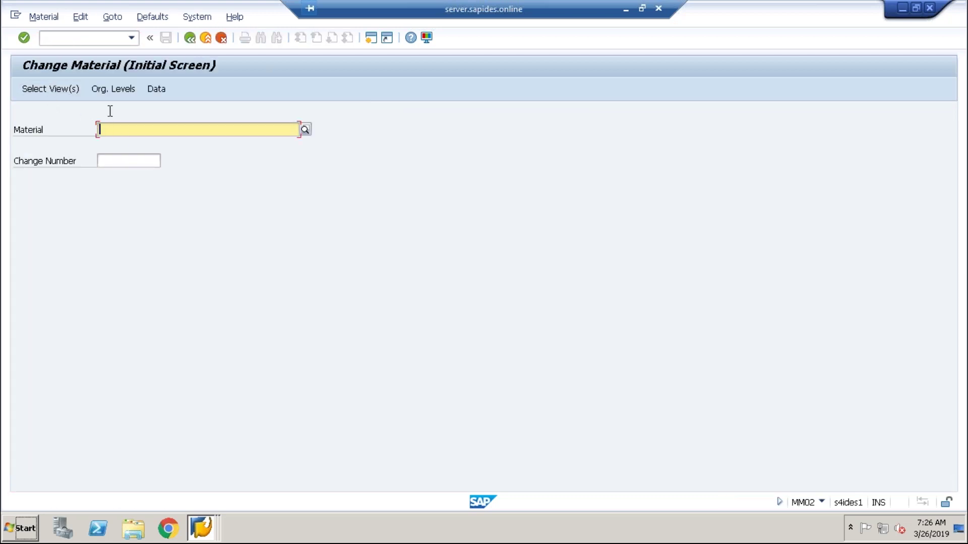
click(75, 36)
text(/nmm01)
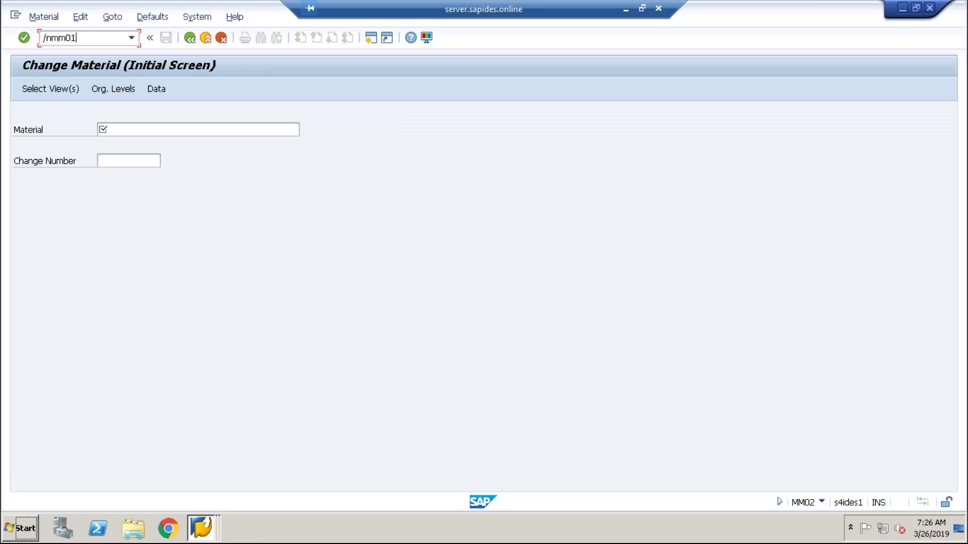
key(Return)
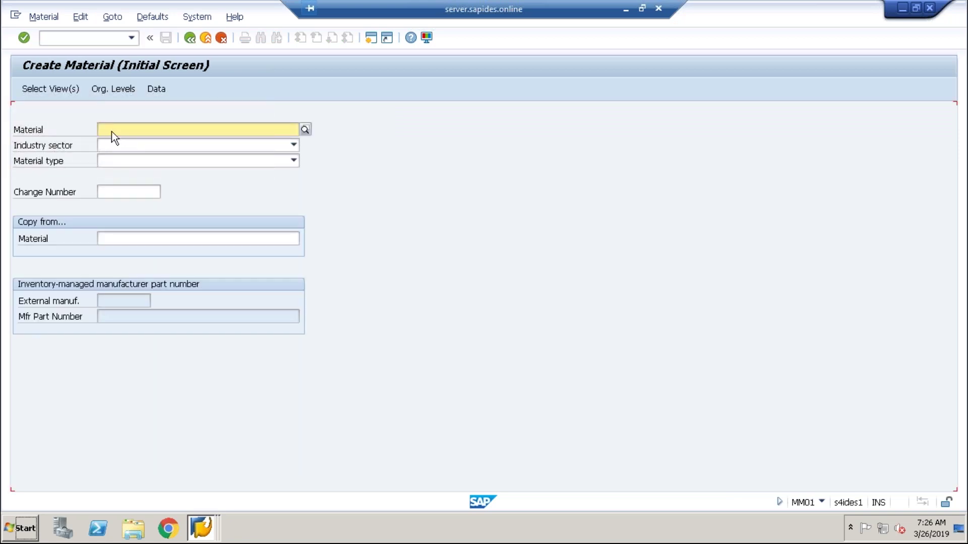
text(TG11)
key(Return)
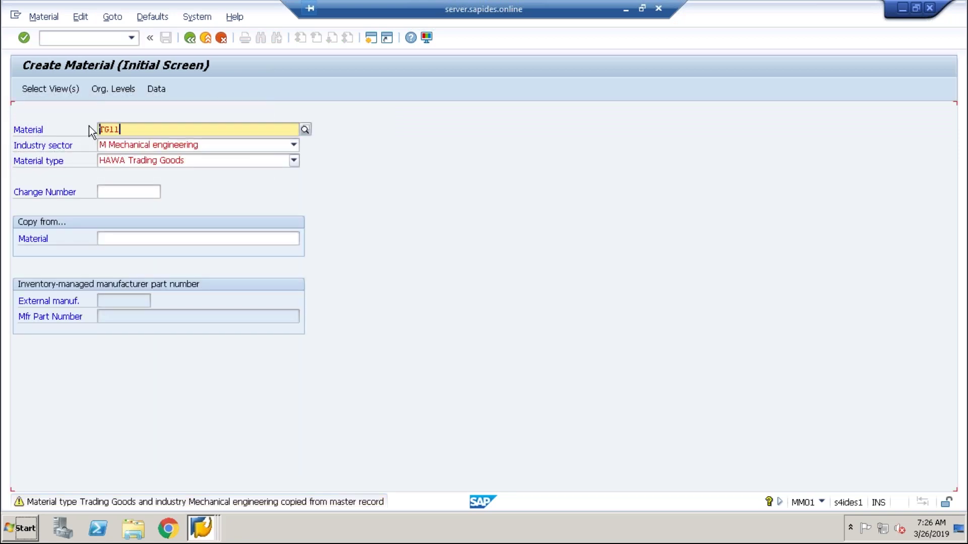
Select the Forecasting view for extending TG11 and dismiss the error dialog over the organizational levels
click(132, 89)
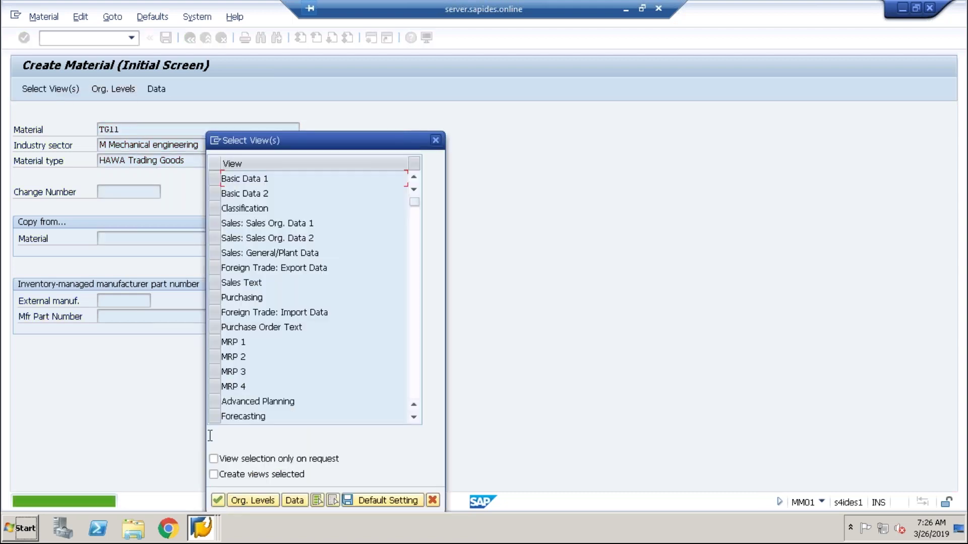
click(214, 416)
click(220, 500)
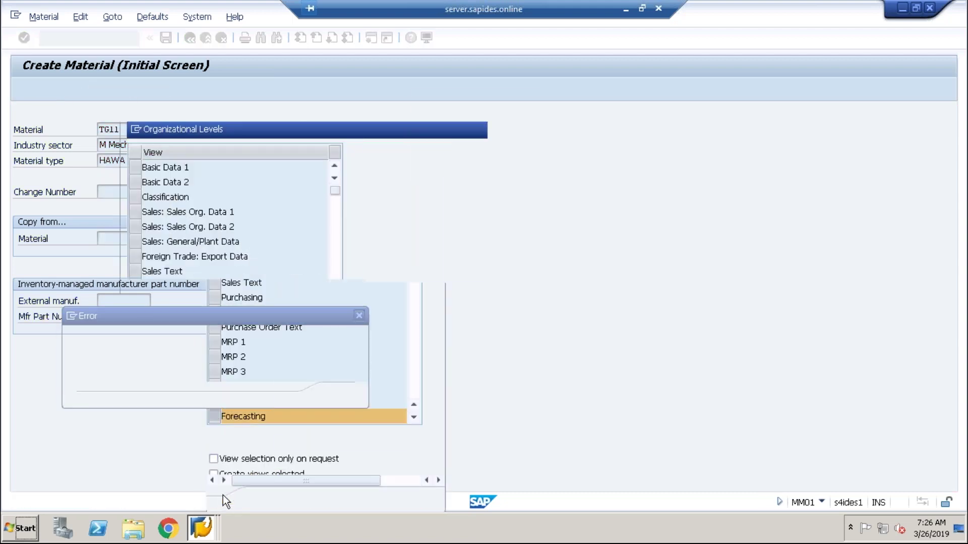
click(359, 316)
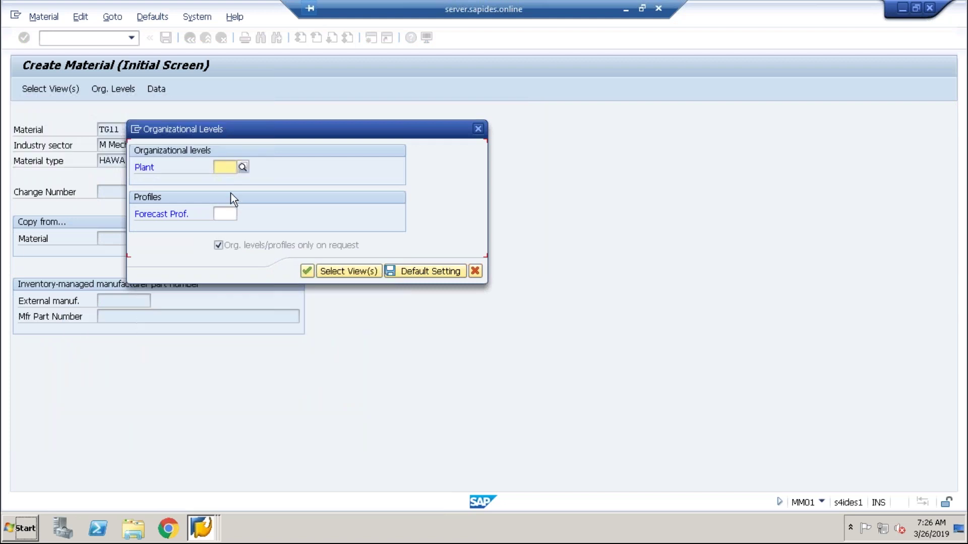
Set the plant to 1710 and the forecast profile to H100, and open TG11's Forecasting view
text(1710)
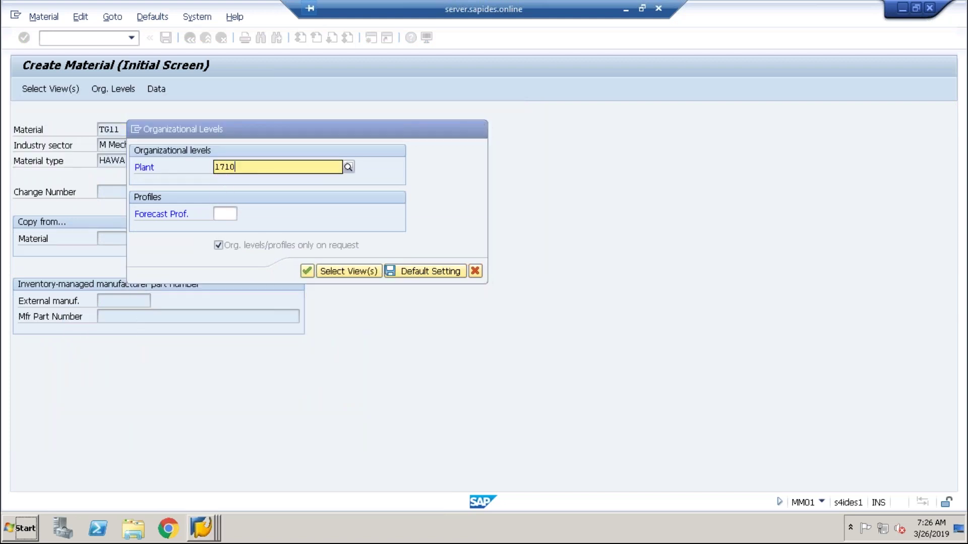
click(222, 193)
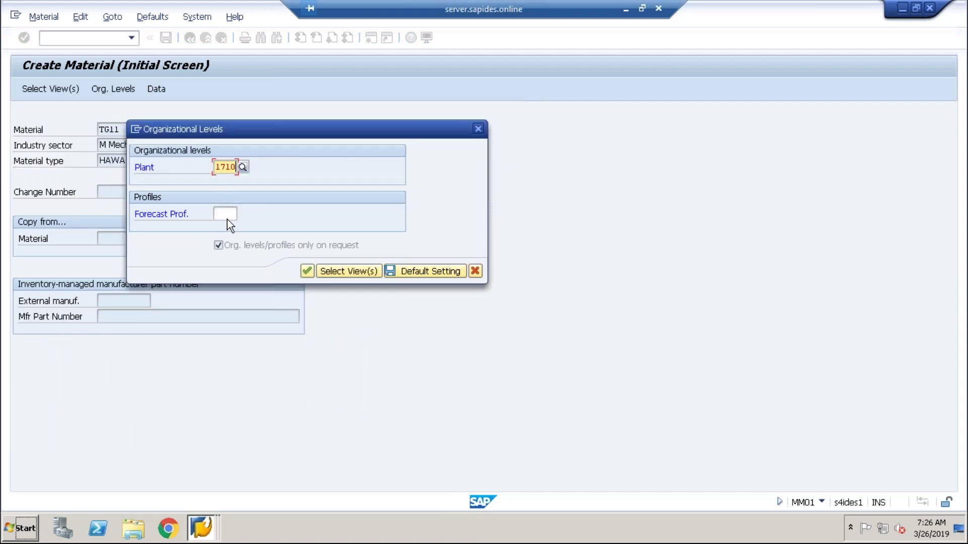
click(224, 214)
click(244, 213)
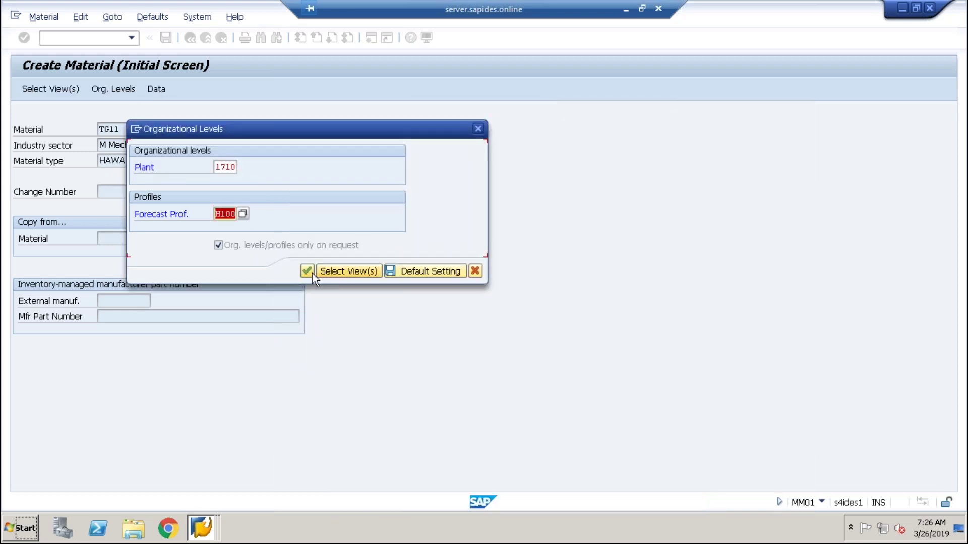
click(313, 273)
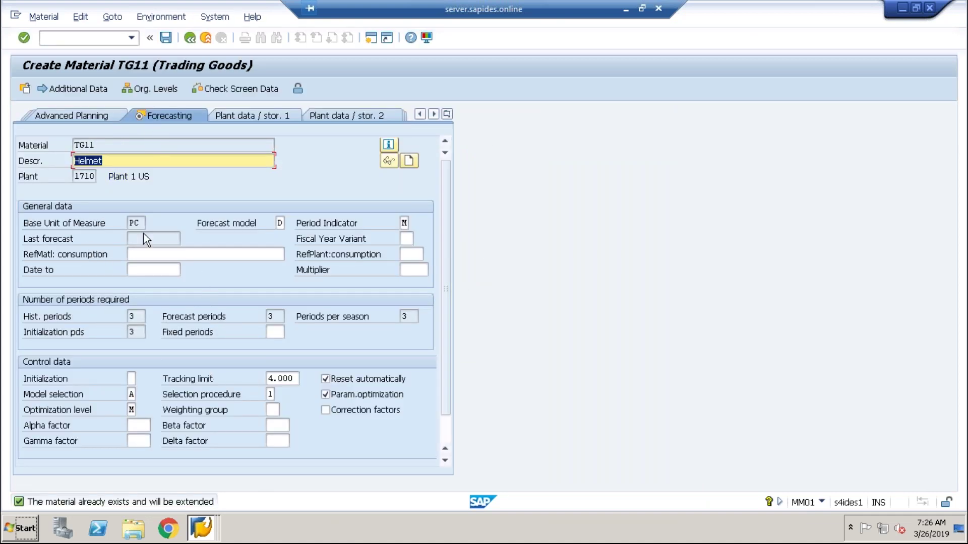
Examine the list of available forecast models for TG11 and close it without changing the model
click(284, 222)
click(289, 223)
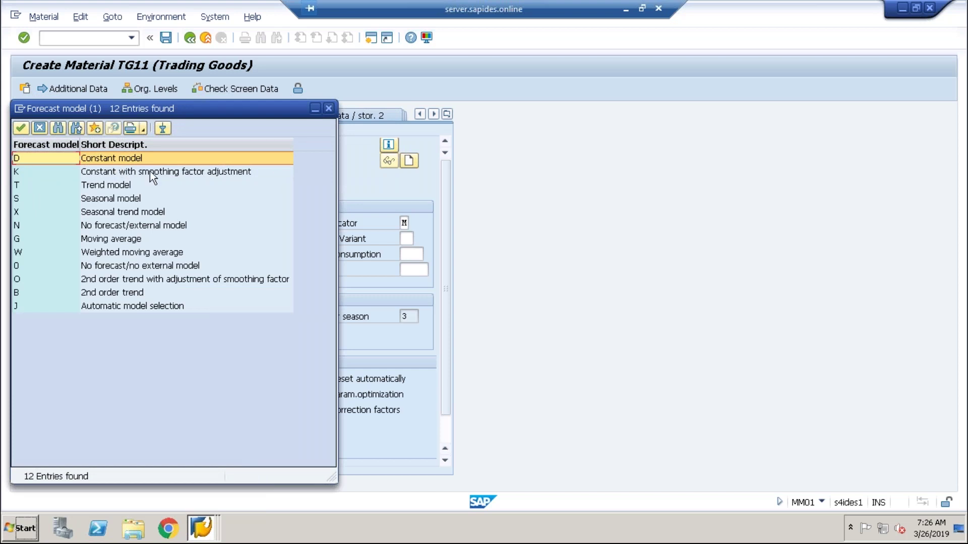
click(328, 109)
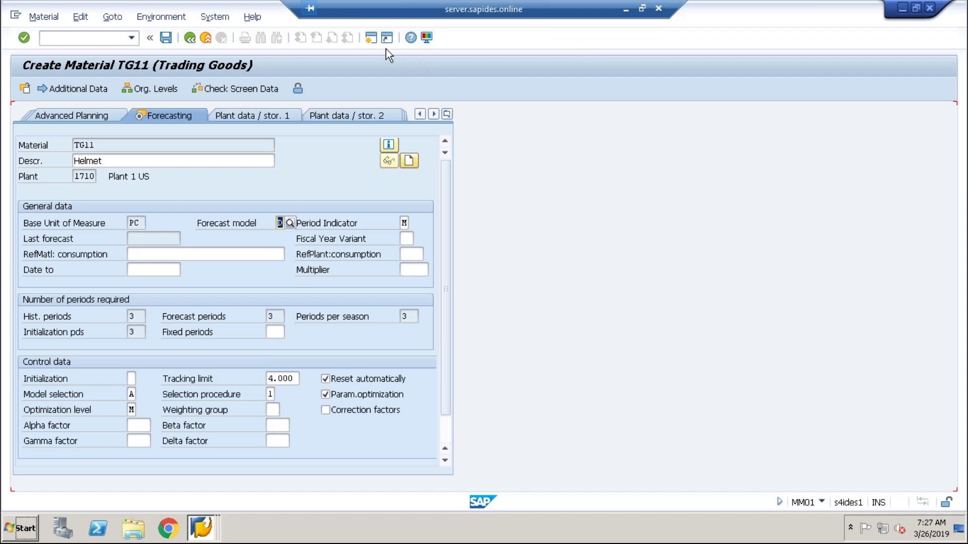
Open a new SAP session and start the Create Forecast Profile transaction MP80
click(371, 37)
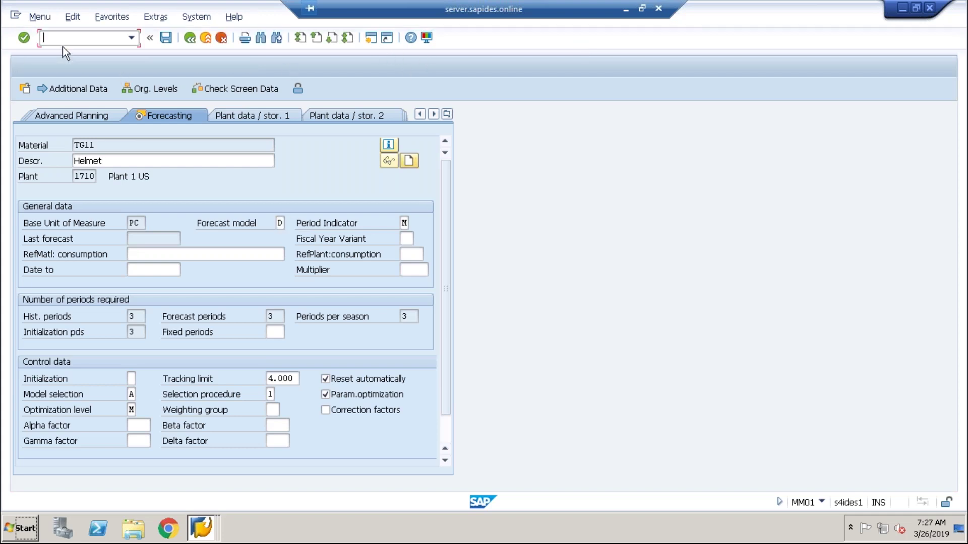
text(/nmp)
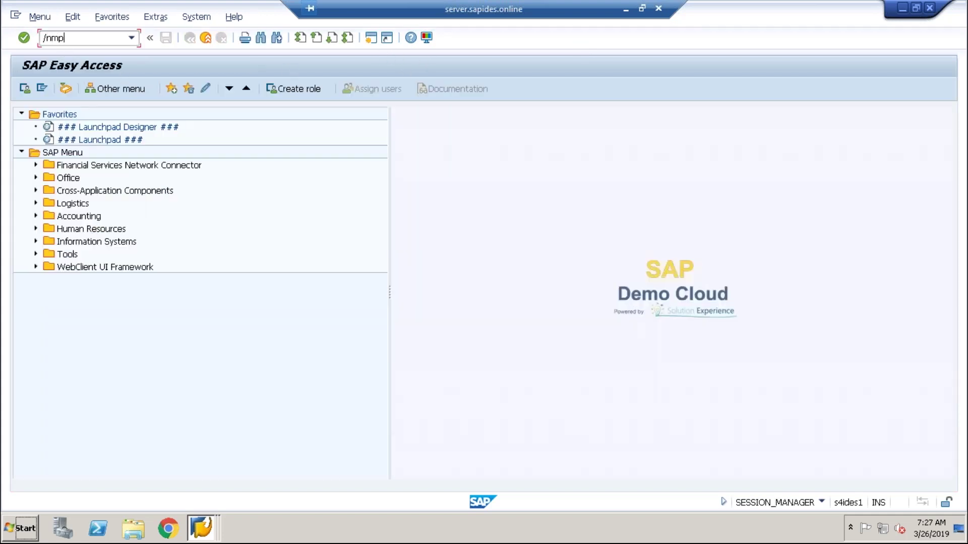
text(80)
key(Return)
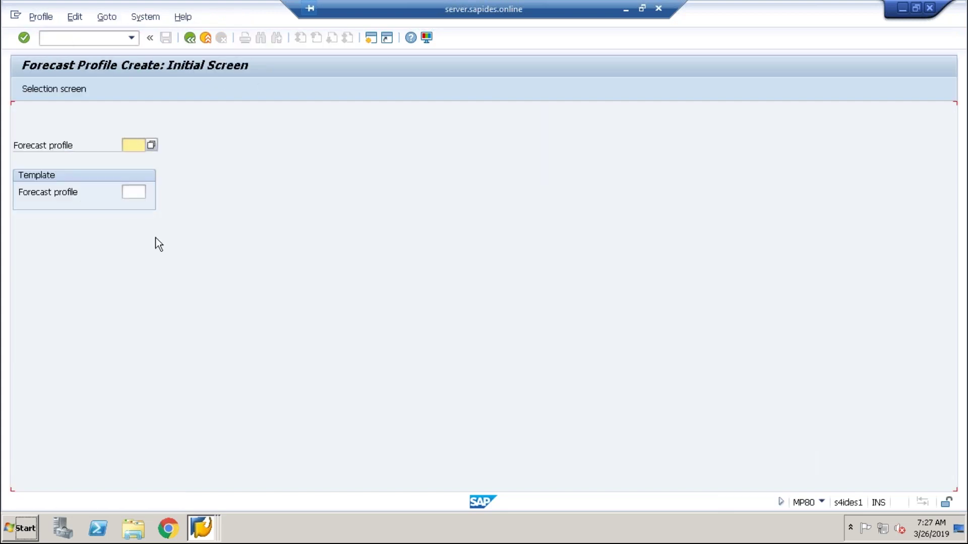
Try to create forecast profile H100 without a template, and clear the profile name
click(131, 145)
click(153, 145)
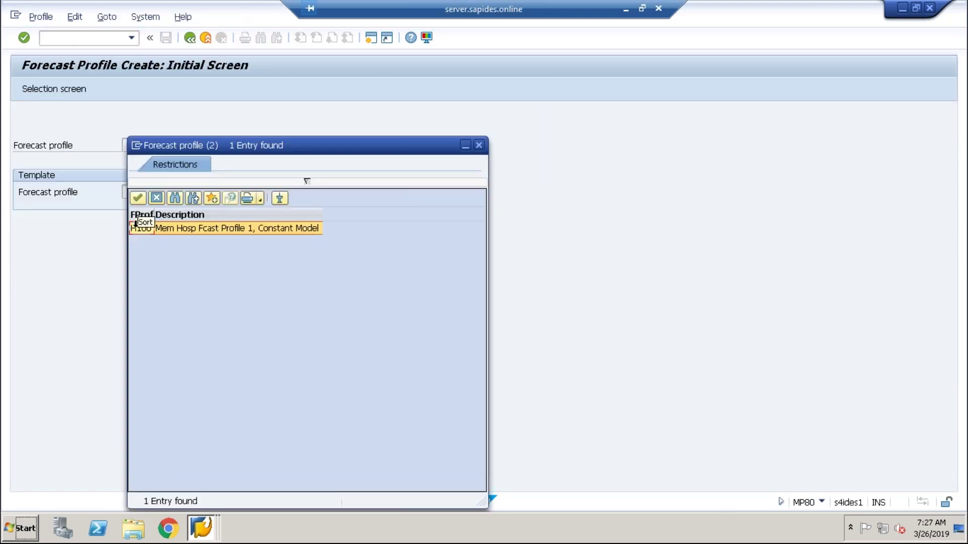
key(Return)
key(Return)
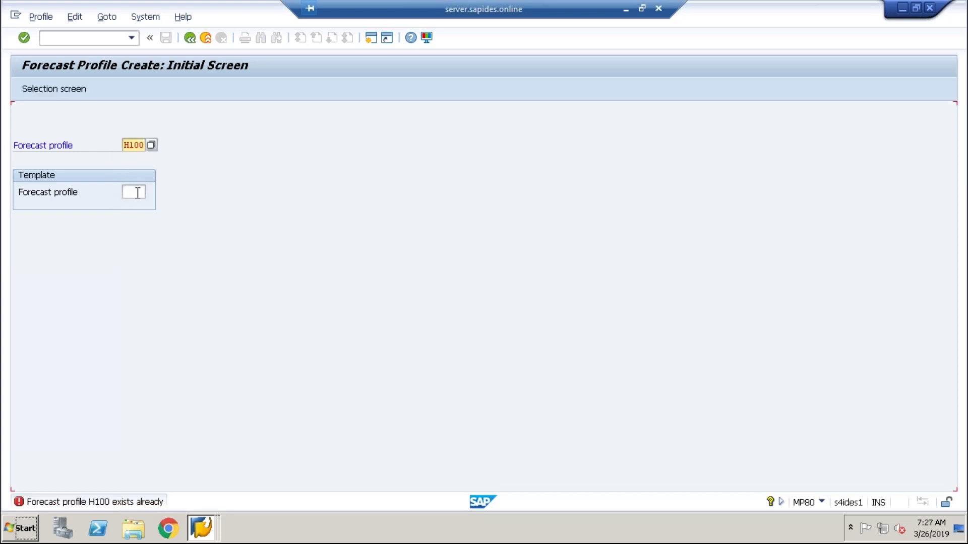
click(137, 193)
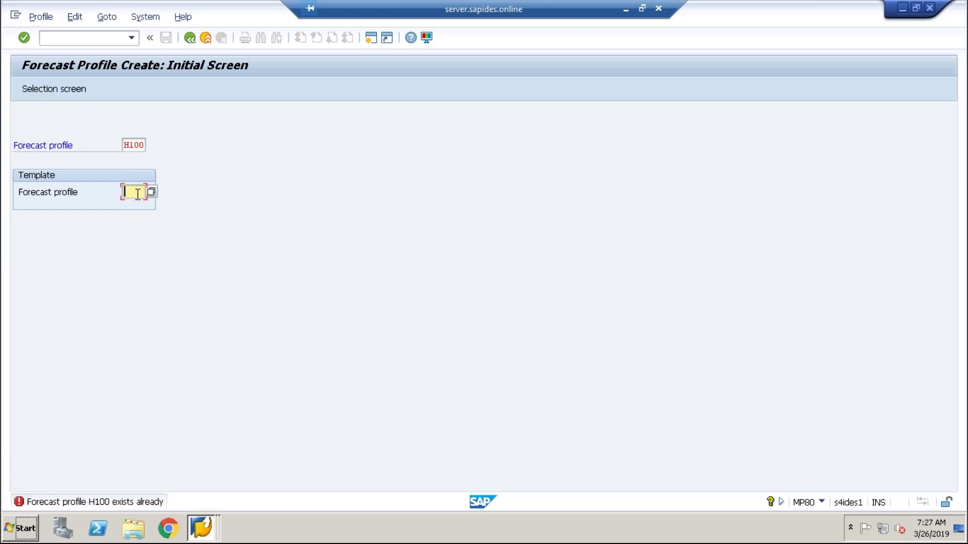
click(129, 144)
key(Return)
click(144, 146)
drag(145, 146, 141, 147)
click(146, 146)
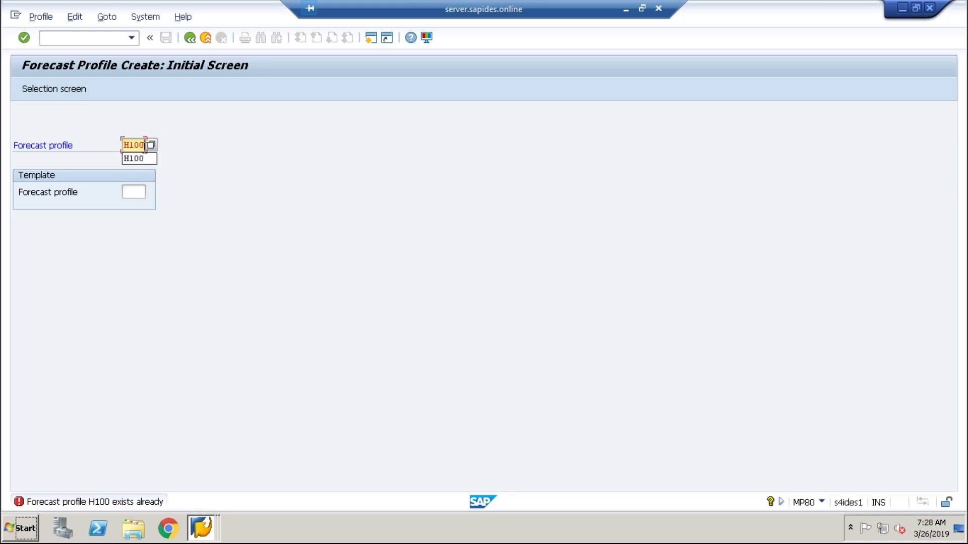
click(200, 155)
drag(124, 146, 146, 146)
key(BackSpace)
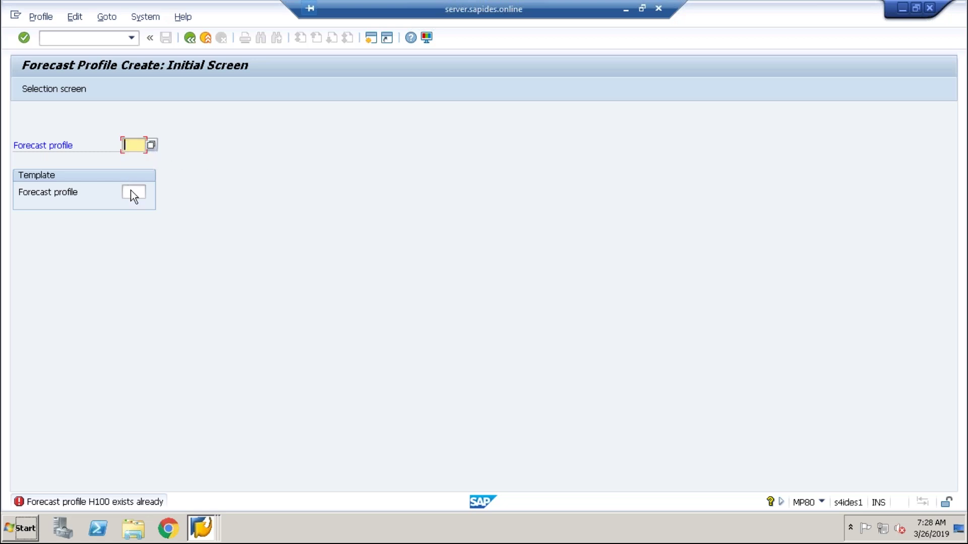
Try to create forecast profile H100 using H100 as the template
click(132, 194)
click(152, 192)
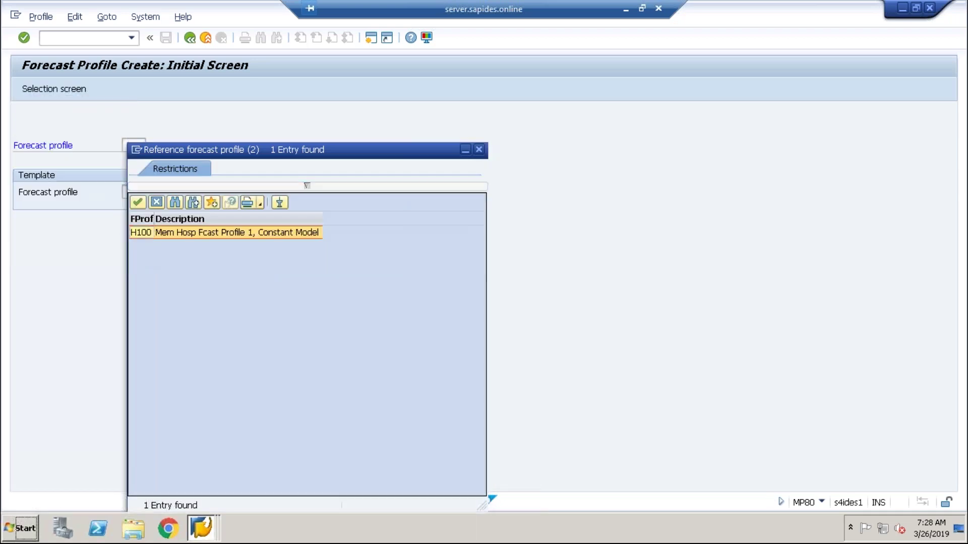
key(Return)
text(H100)
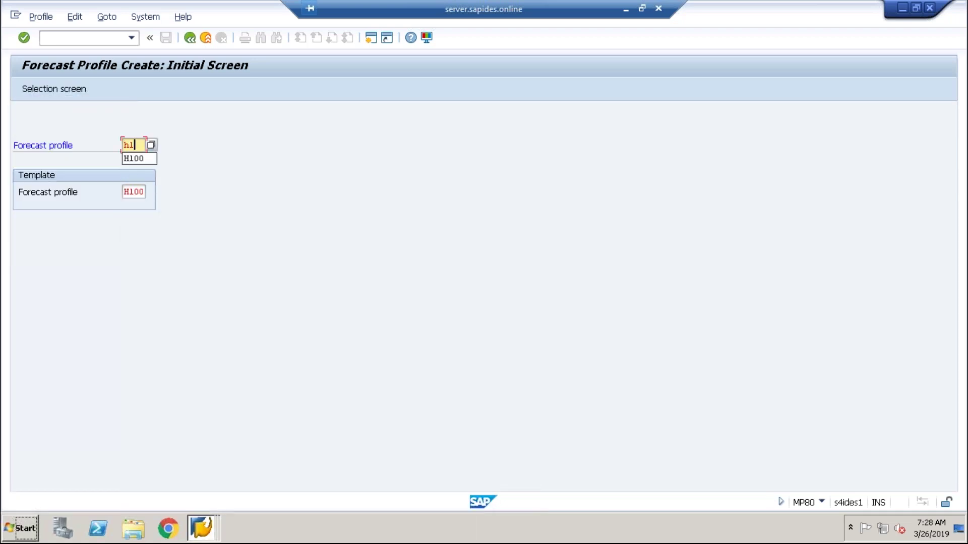
key(Return)
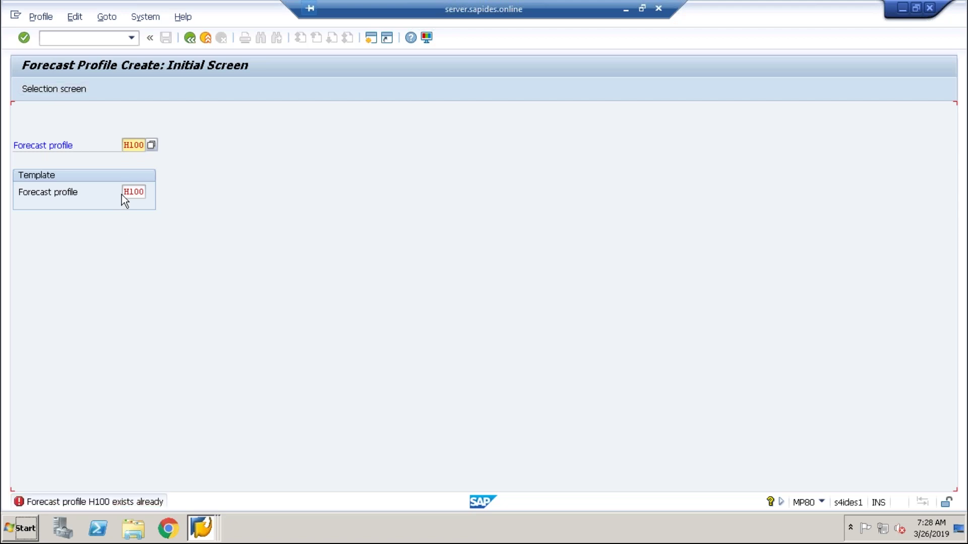
drag(123, 193, 146, 192)
Open the Display Forecast Profile transaction MP83 and view the field selection of profile H100
click(92, 42)
text(/nmp)
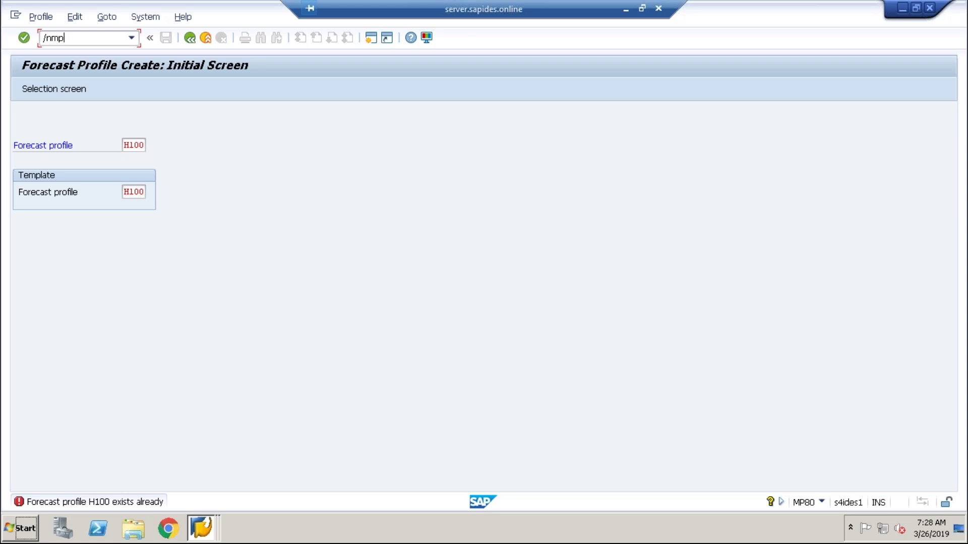
text(83)
key(Return)
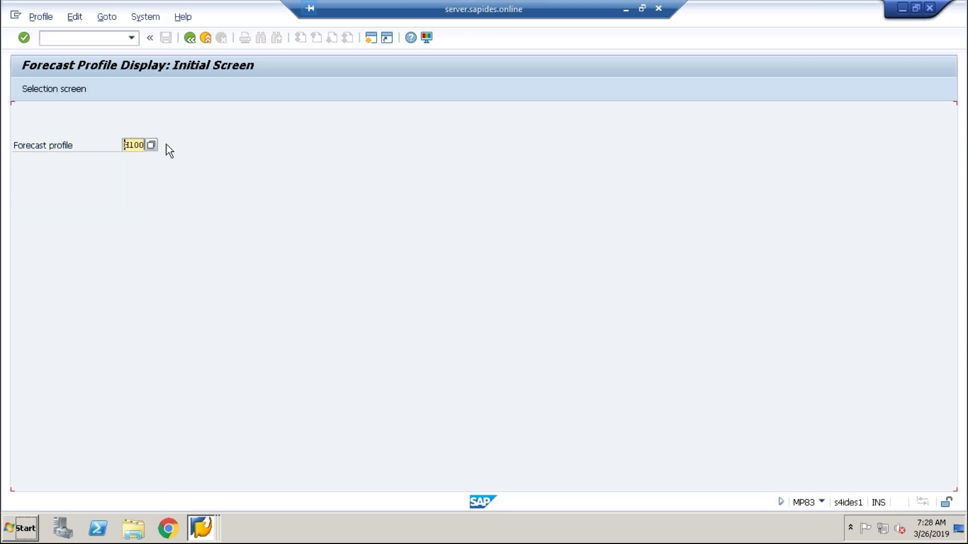
key(Return)
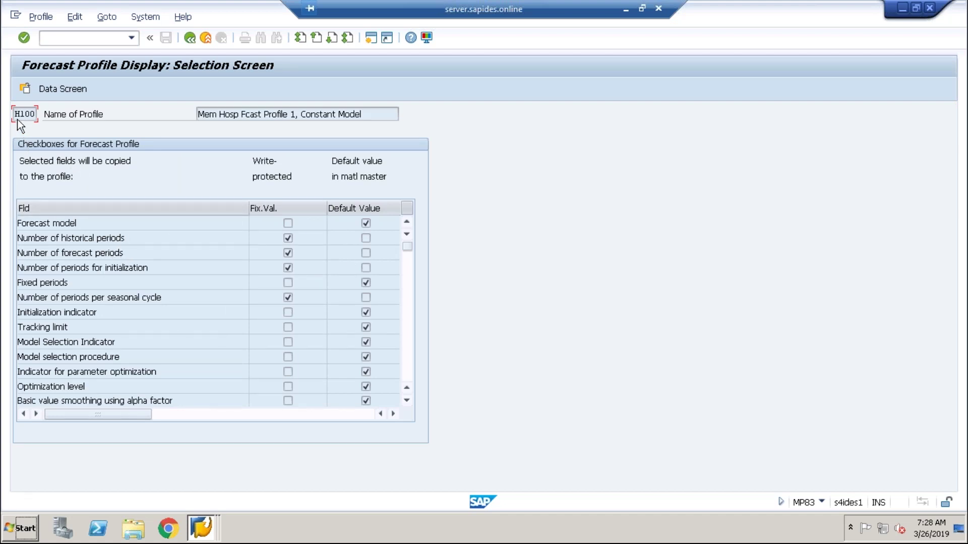
drag(16, 114, 46, 110)
Open the CO forecast profile maintenance KE1T, view the blank new-entry form and try to leave it
click(64, 38)
text(/n)
text(k)
text(ea0)
key(Return)
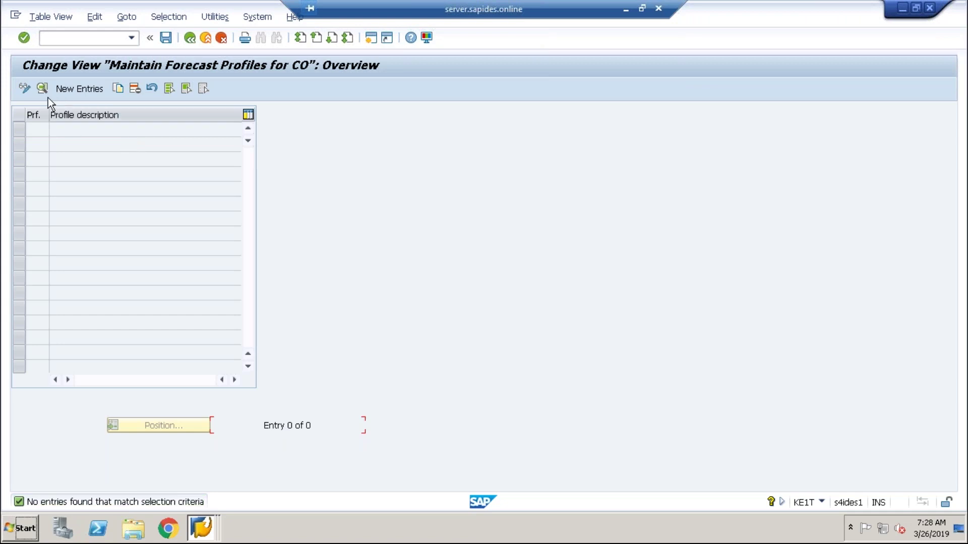
click(61, 94)
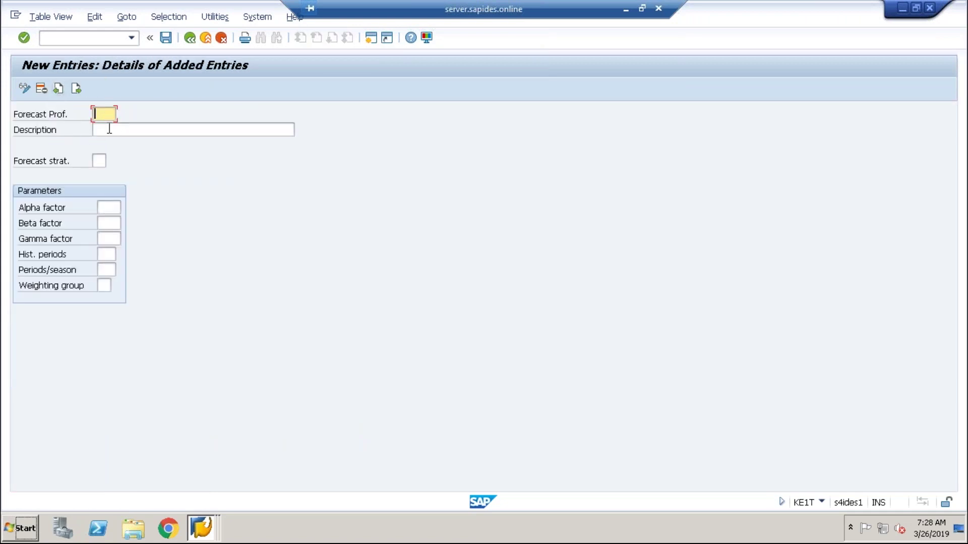
click(185, 41)
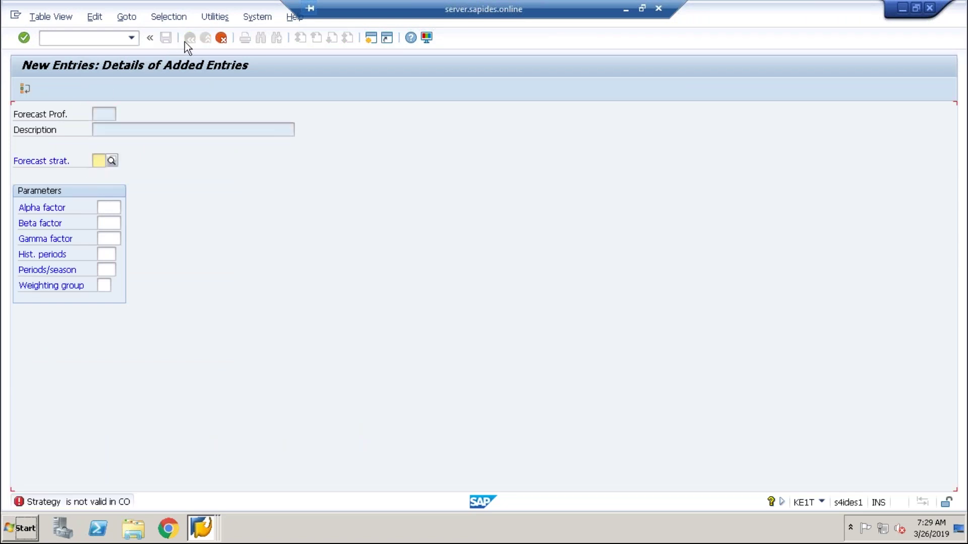
Switch to PowerPoint, annotate below Time Phased Planning on the Consumption Planning slide in the slide show, and keep the ink when ending it
click(212, 528)
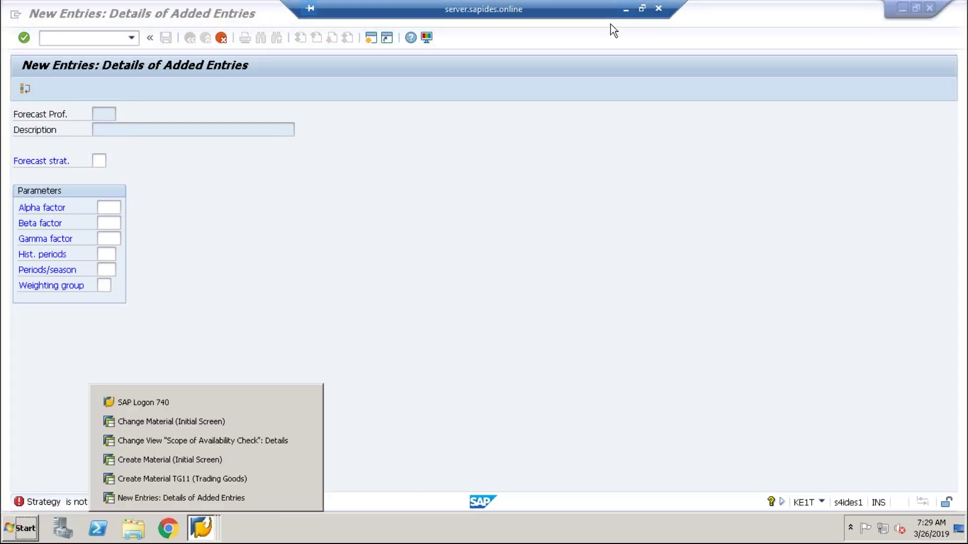
click(626, 9)
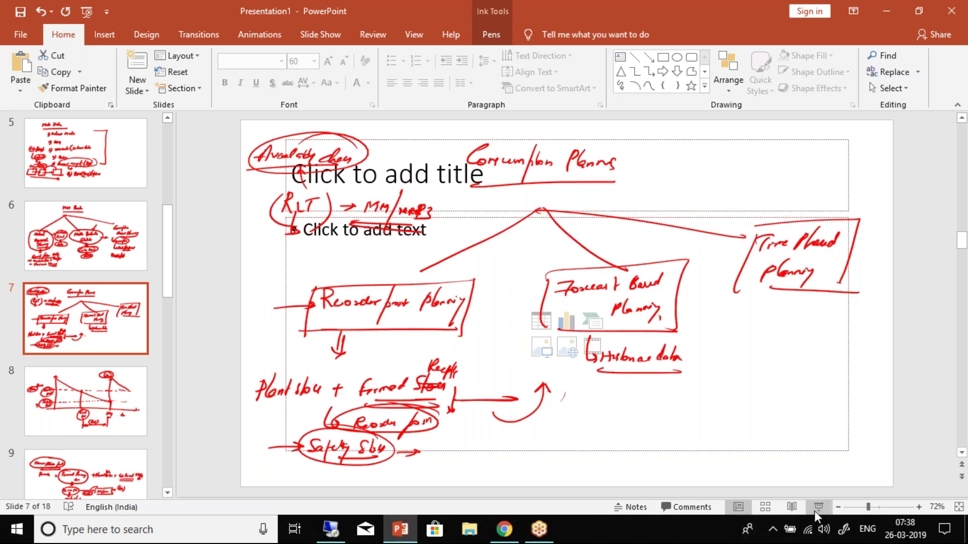
key(shift+F5)
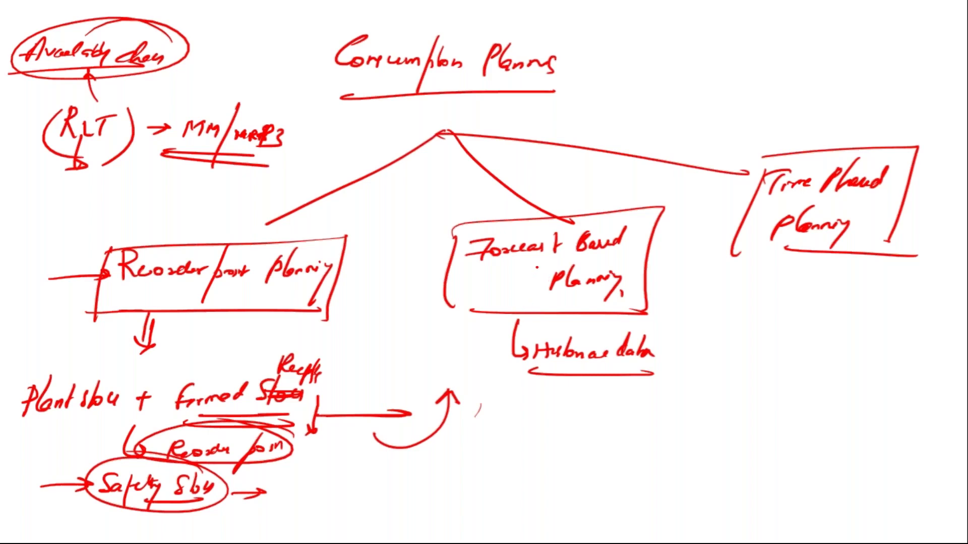
mouse_move(776, 263)
mouse_down()
mouse_move(783, 291)
mouse_move(764, 318)
mouse_move(788, 318)
mouse_move(795, 337)
mouse_up()
mouse_move(807, 302)
mouse_down()
mouse_move(820, 322)
mouse_move(833, 318)
mouse_up()
mouse_move(780, 282)
mouse_down()
mouse_move(822, 340)
mouse_move(839, 290)
mouse_up()
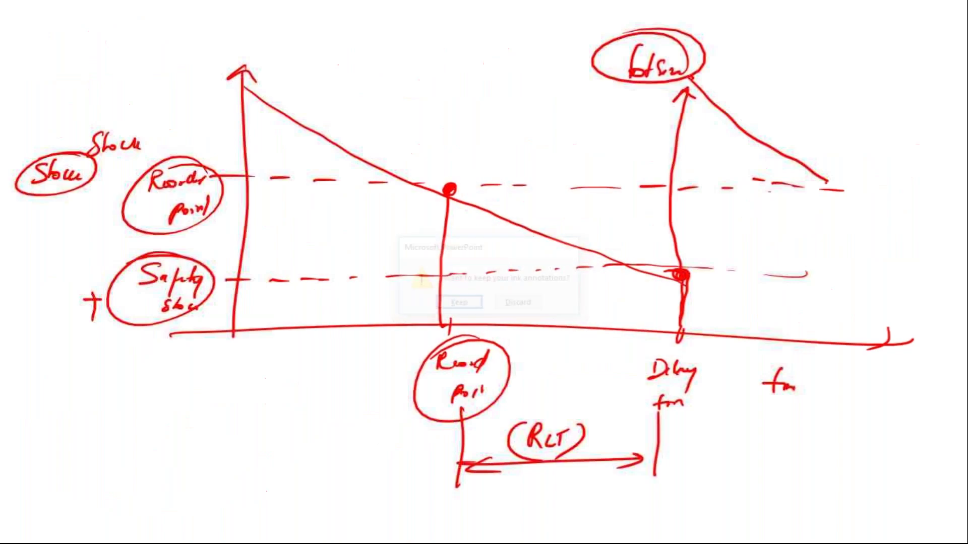
key(Escape)
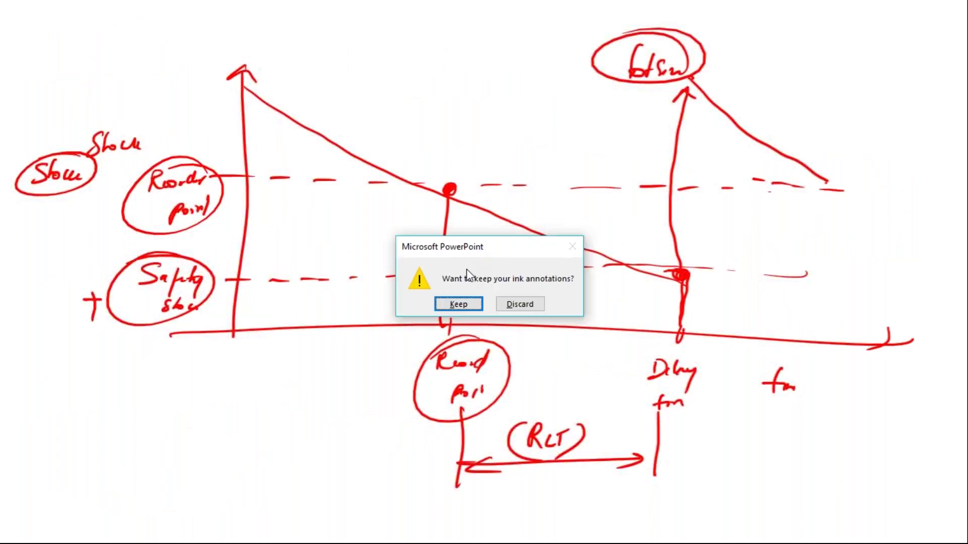
click(457, 304)
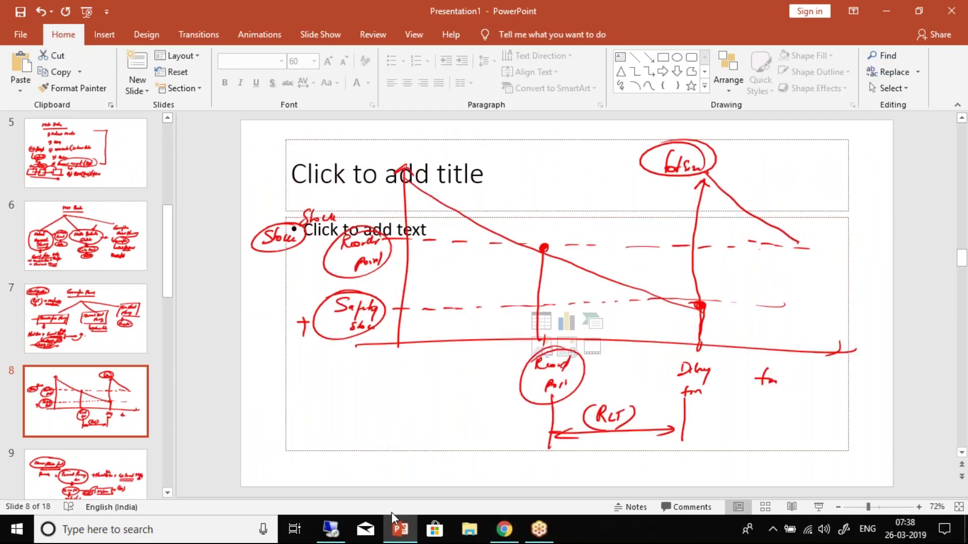
Switch back to the SAP session and display the planning file entries for material TG11 with transaction MD21
click(330, 530)
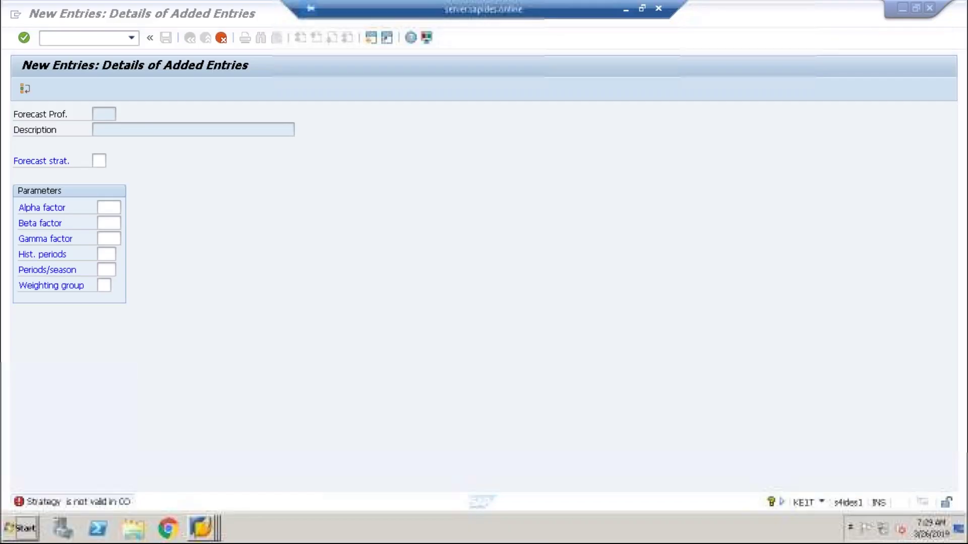
click(51, 43)
text(/nmd21)
key(Return)
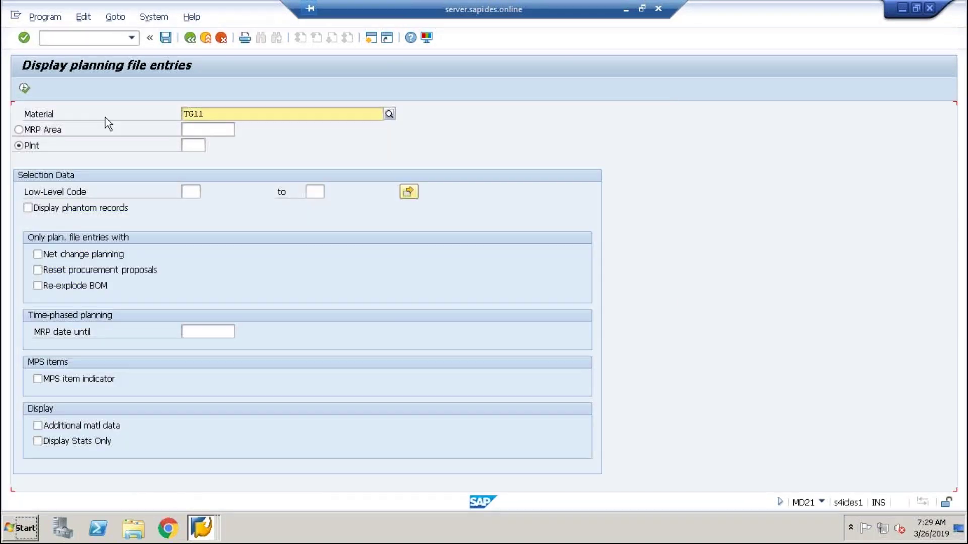
click(24, 89)
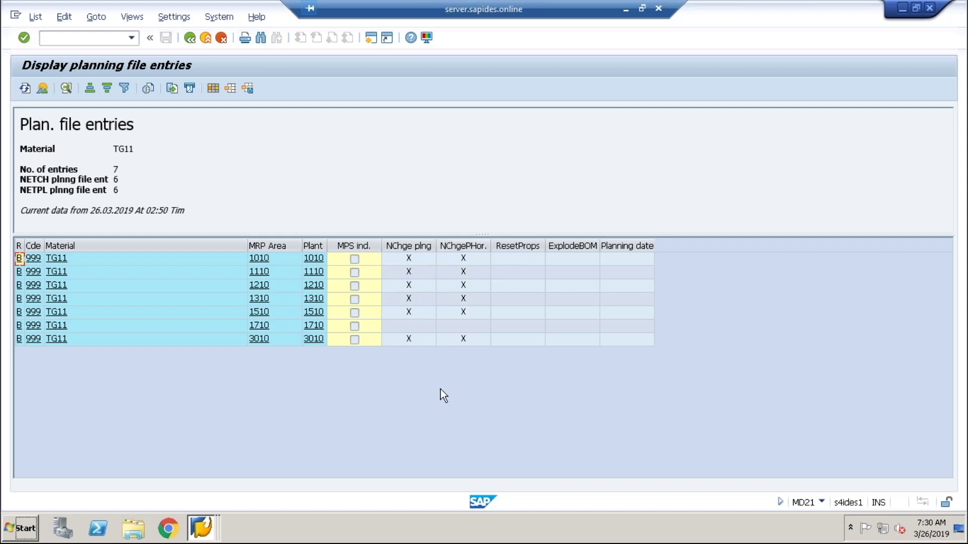
View the details of TG11's planning file entry for plant 1010 and close them
click(354, 259)
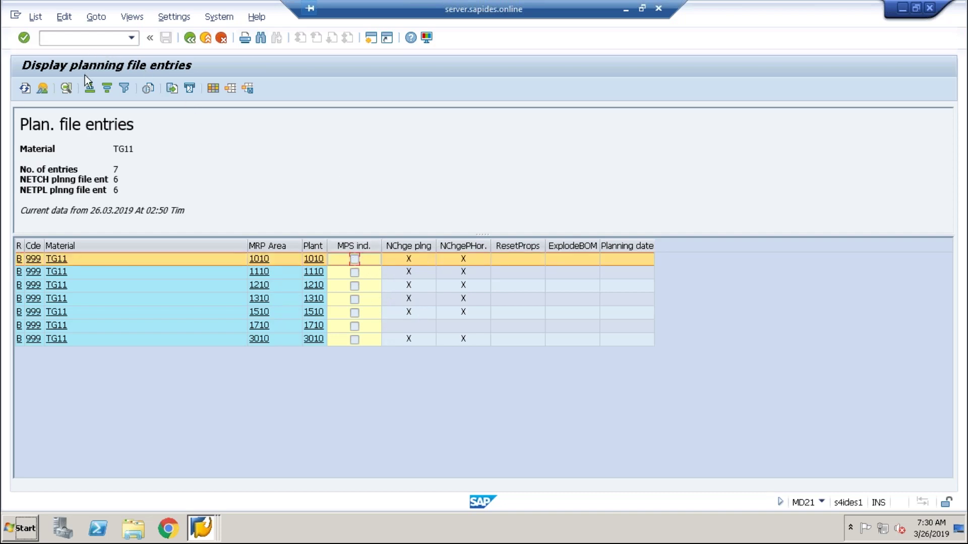
click(65, 90)
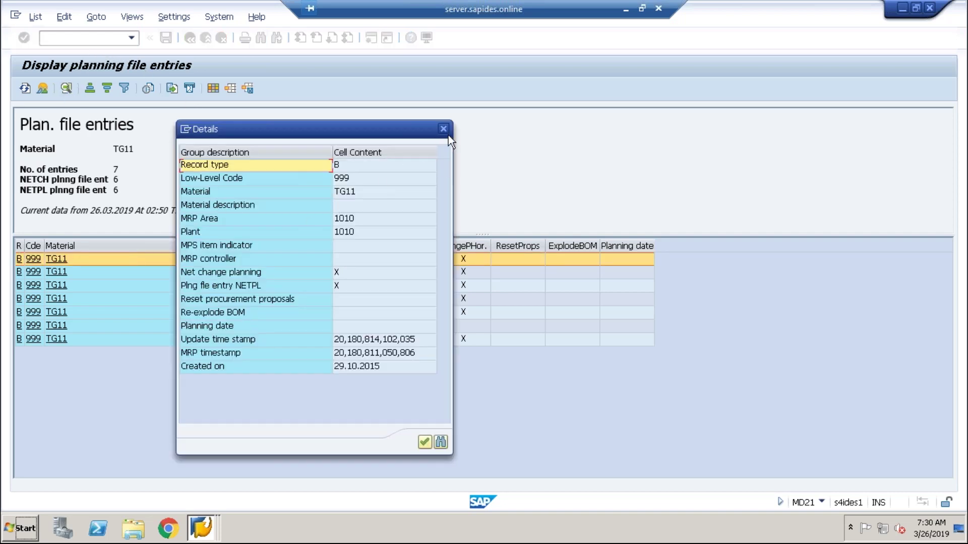
click(449, 135)
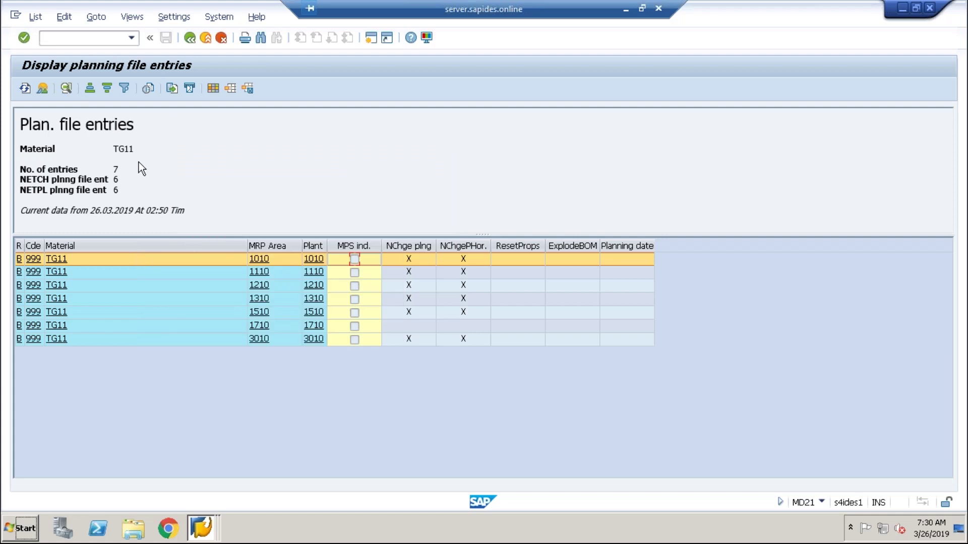
Open the Create Planning File Entry transaction MD20 and set the material to TG14
click(69, 41)
text(/nmd20)
key(Return)
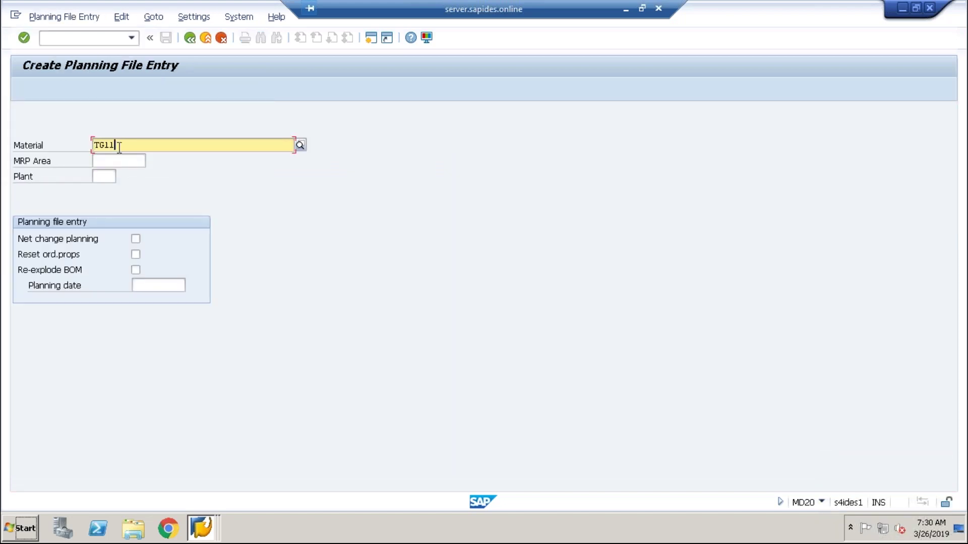
key(BackSpace)
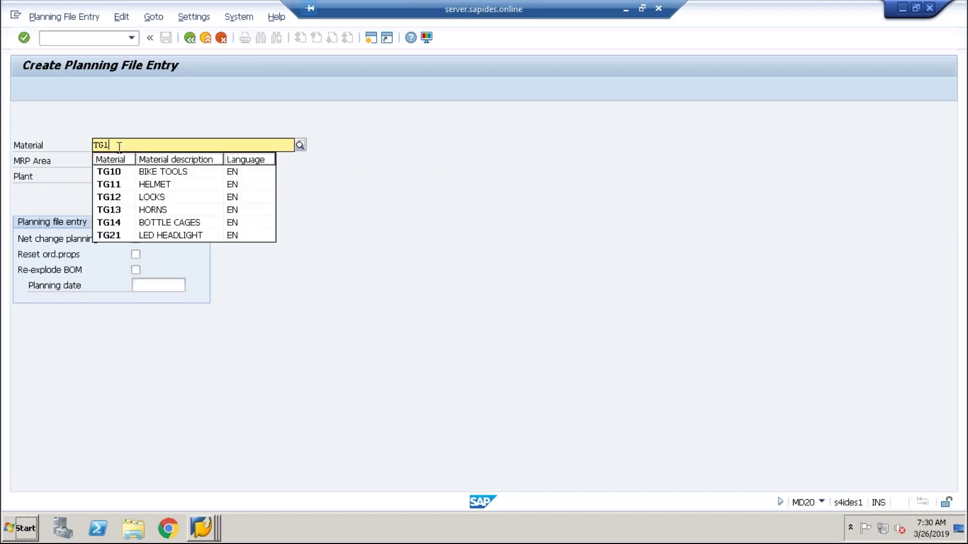
text(4)
key(Return)
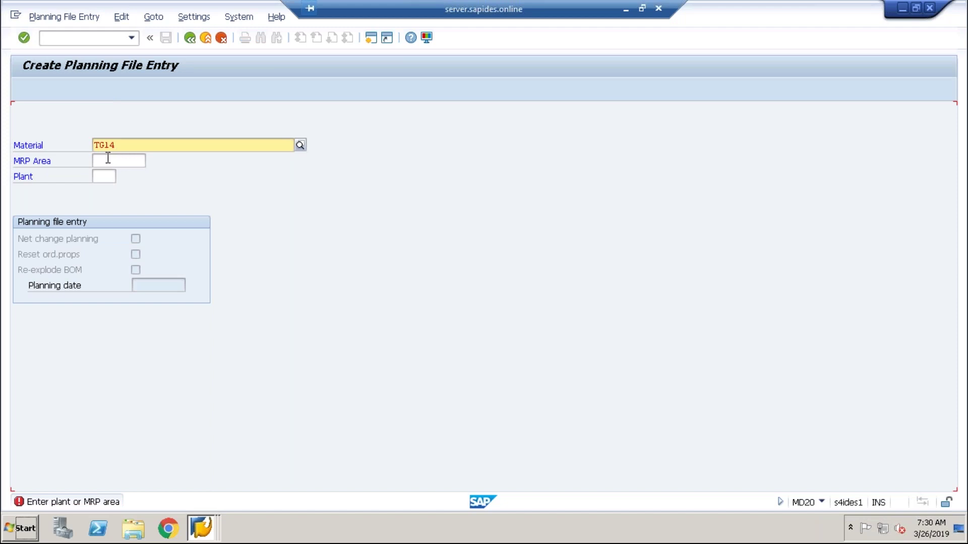
Set the MRP area to 1710 and create TG14's planning file entry with net change planning
click(108, 158)
text(1710)
key(Return)
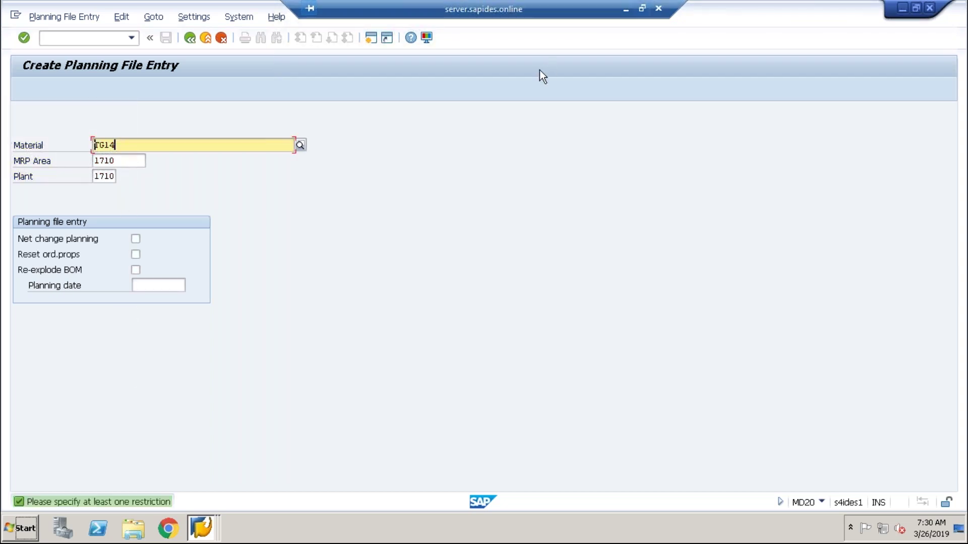
click(136, 239)
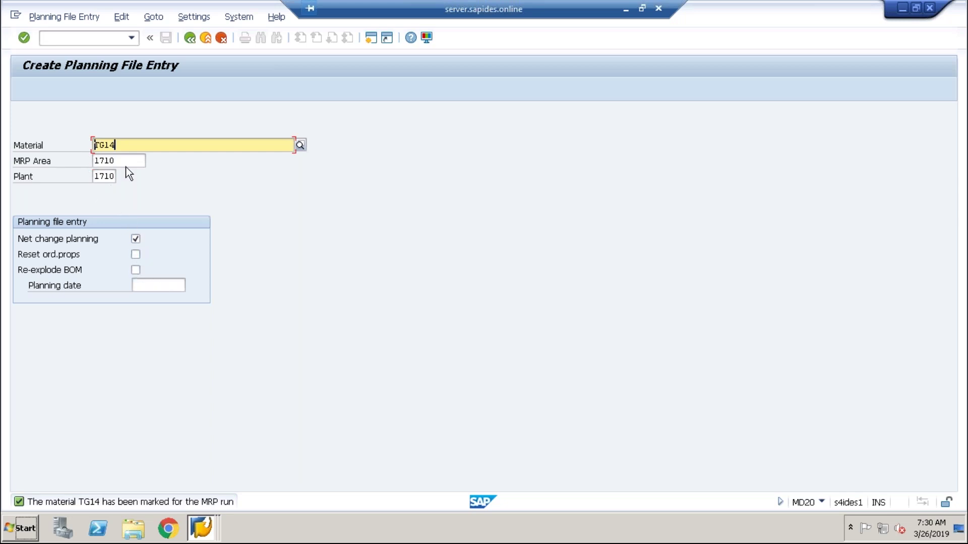
Clear the material in the entry form and open the Display Planning File Entries transaction MD21
drag(125, 146, 93, 146)
key(BackSpace)
click(91, 37)
text(/nmd2)
key(Return)
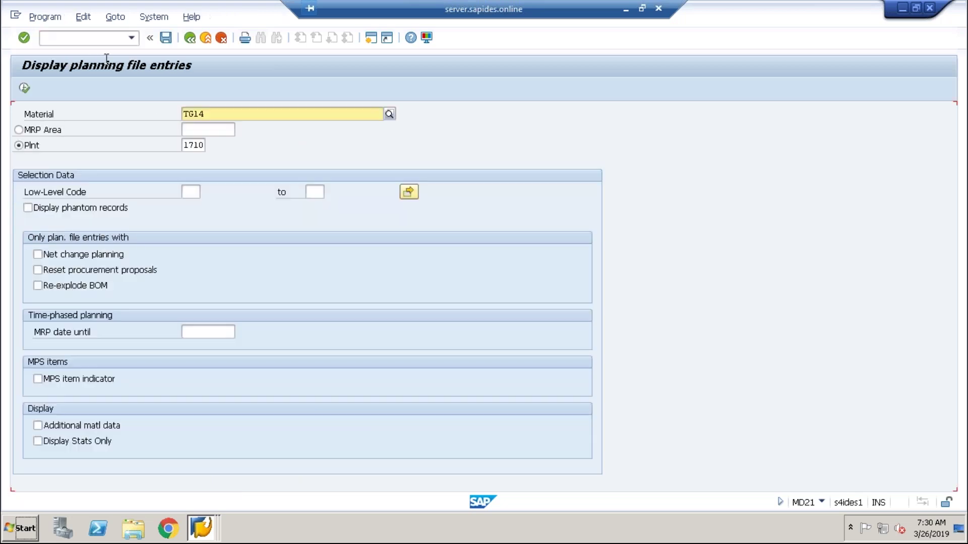
Display TG14's planning file entries for plant 1710 and return to the selection screen
click(25, 89)
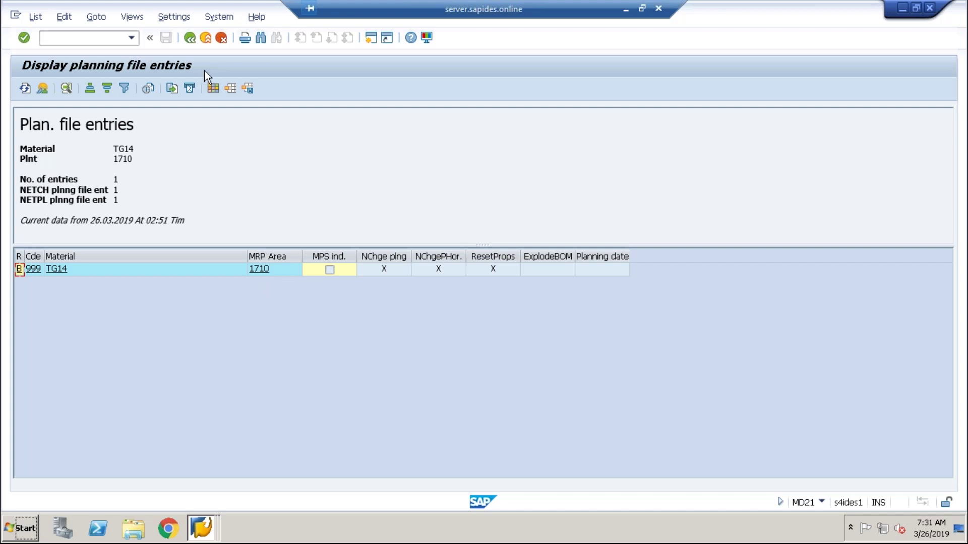
click(190, 38)
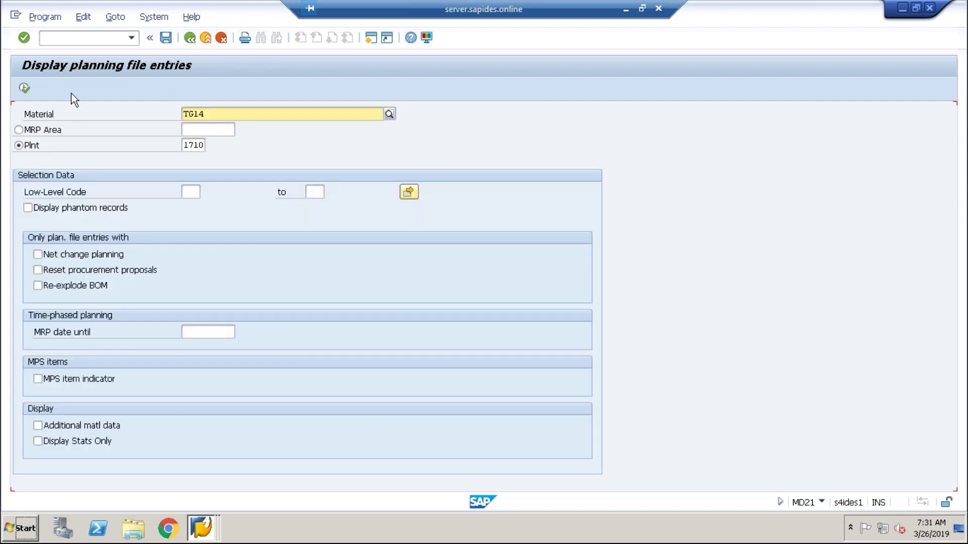
Open the Create Planning File Entry transaction MD20
click(49, 41)
text(/)
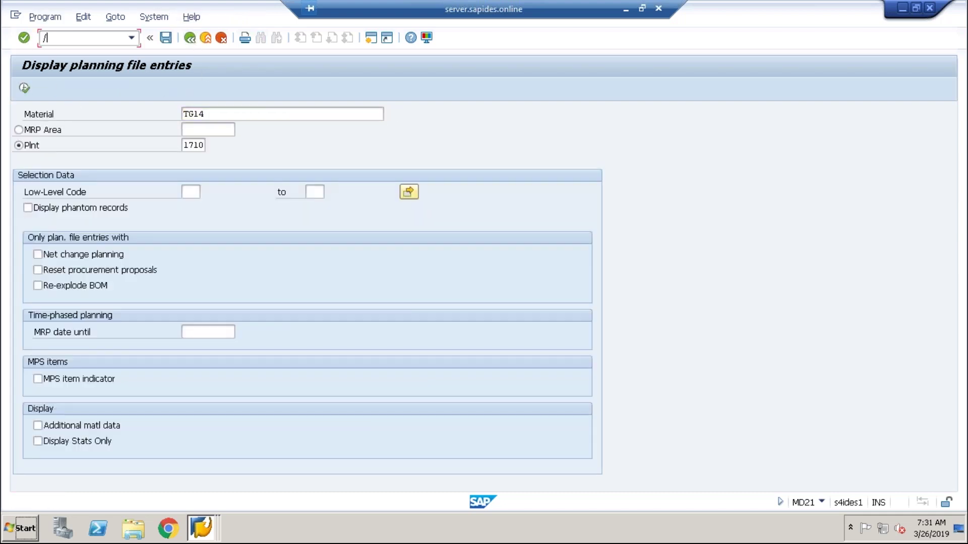
text(nmd20)
key(Return)
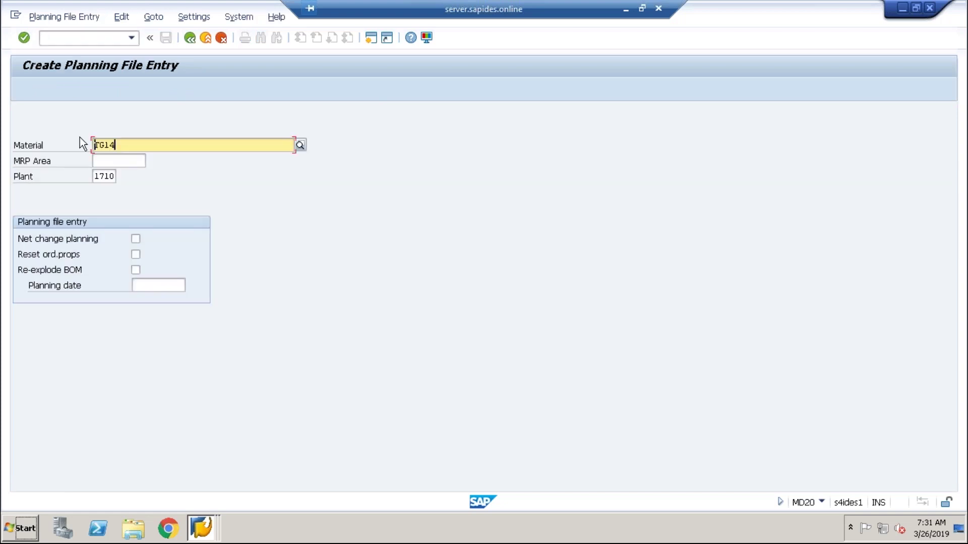
Set the plant to 1010 and create TG14's planning file entry with net change planning
click(107, 174)
key(BackSpace)
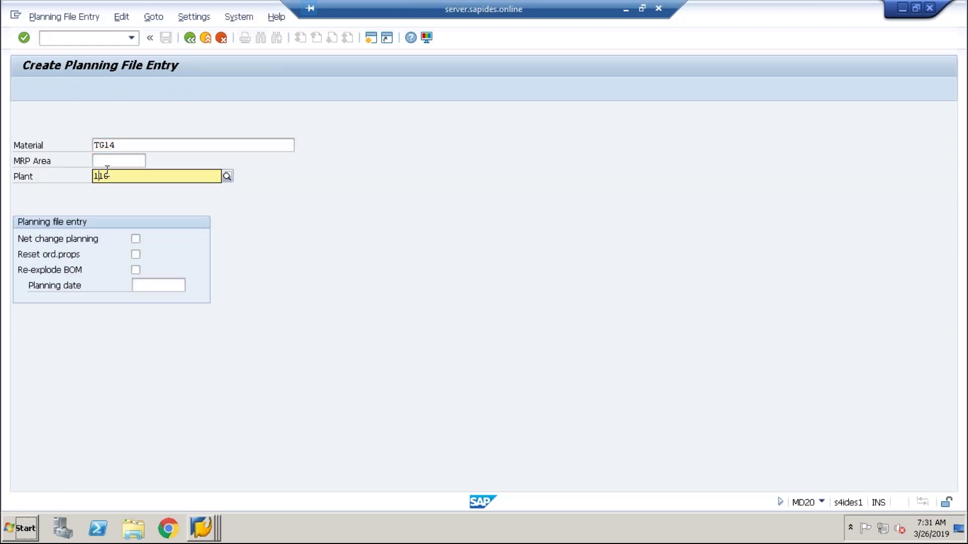
key(BackSpace)
key(BackSpace)
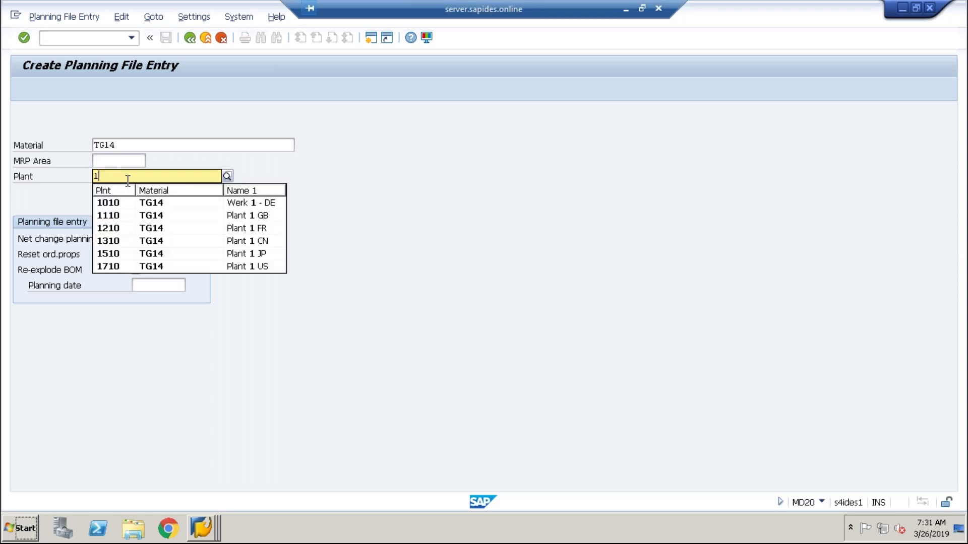
click(125, 205)
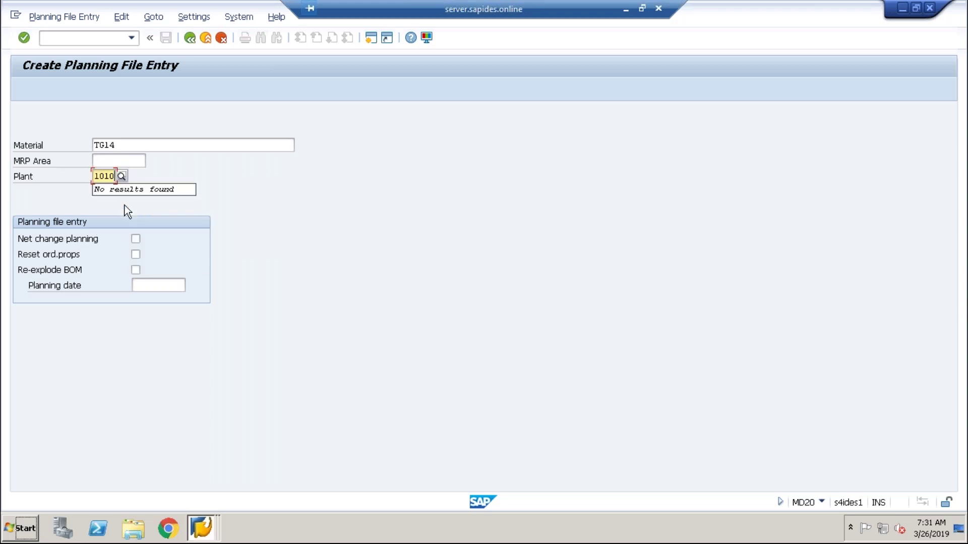
key(Return)
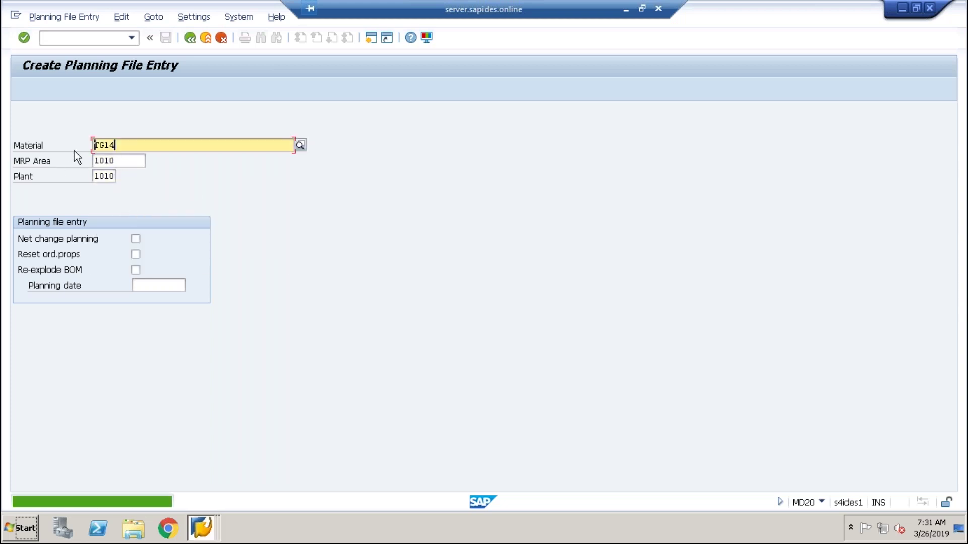
click(135, 242)
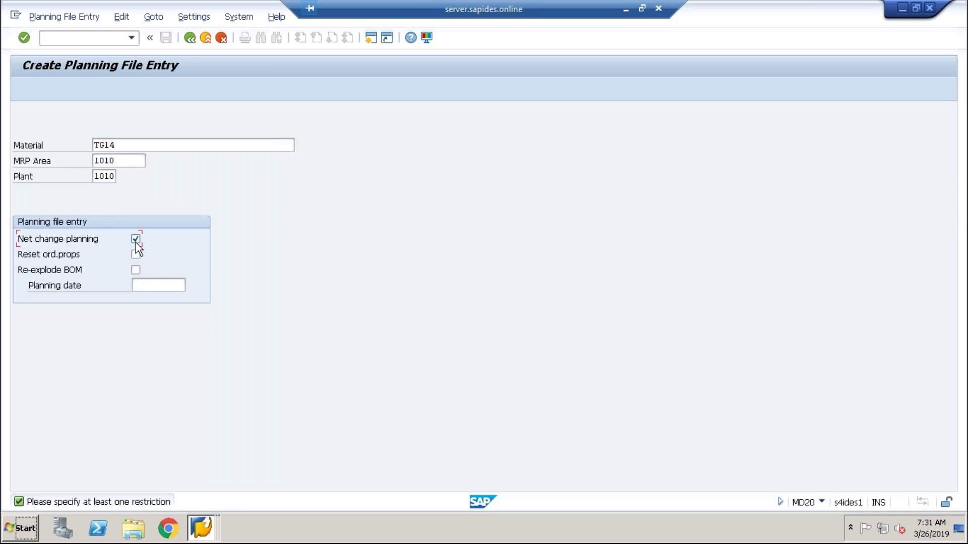
key(Return)
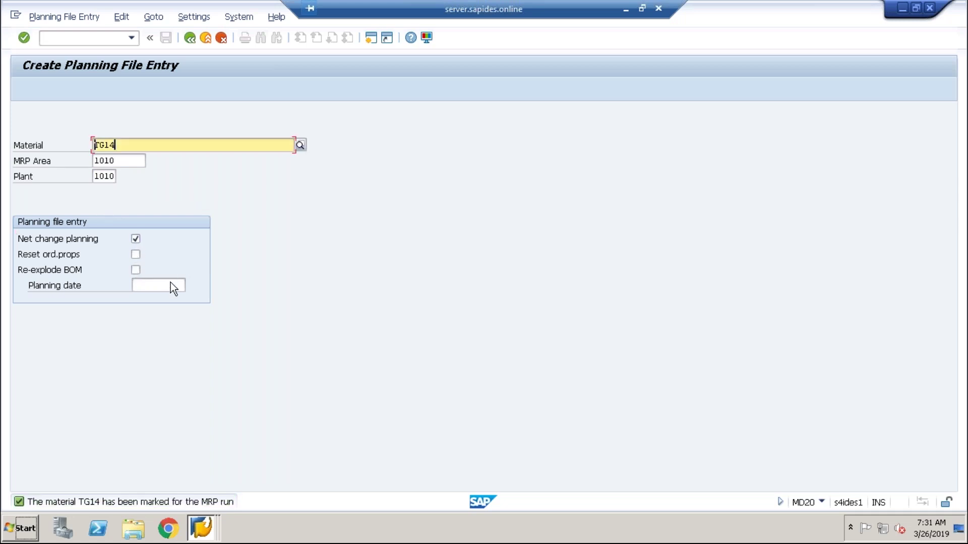
Clear the plant in the planning file entry form
click(115, 178)
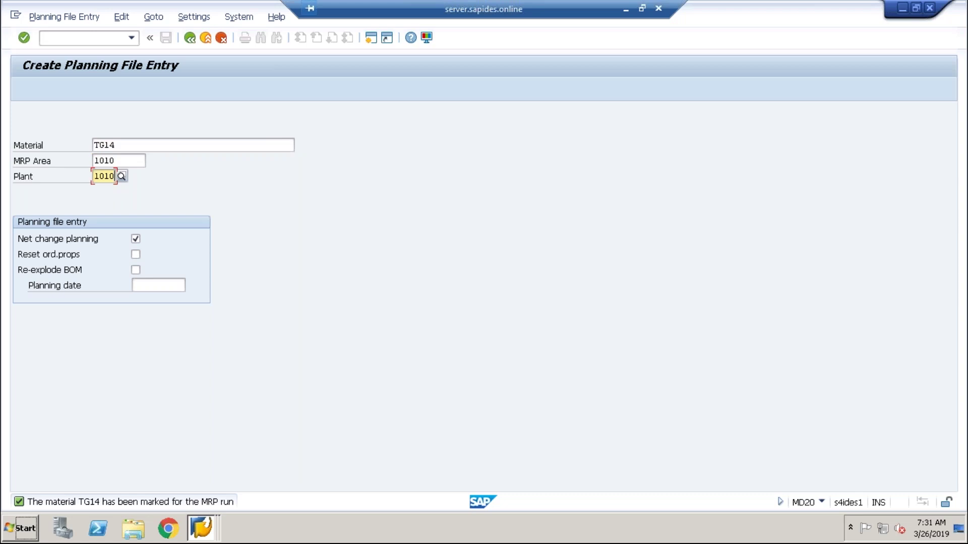
key(BackSpace)
key(BackSpace)
key(BackSpace)
key(BackSpace)
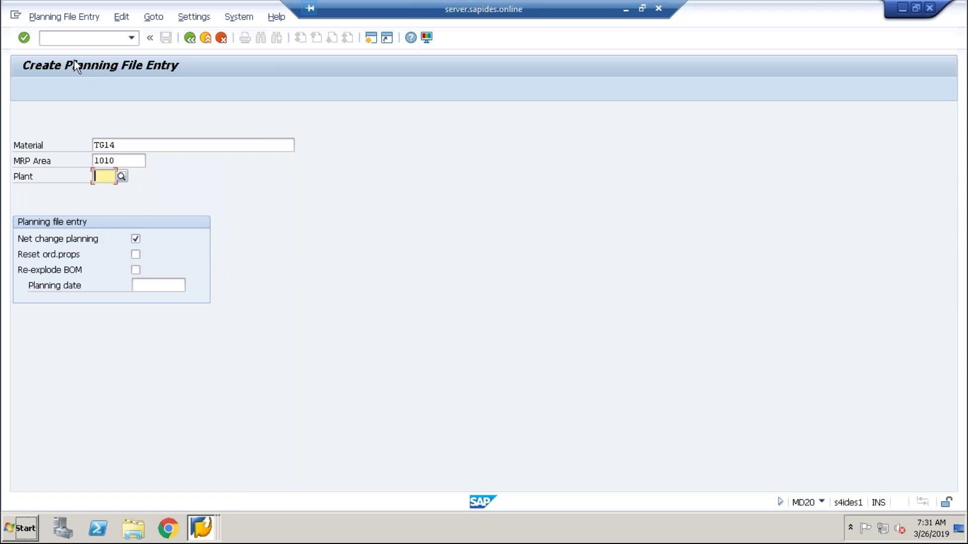
Open the requirements planning Activation transaction OMDU
click(57, 37)
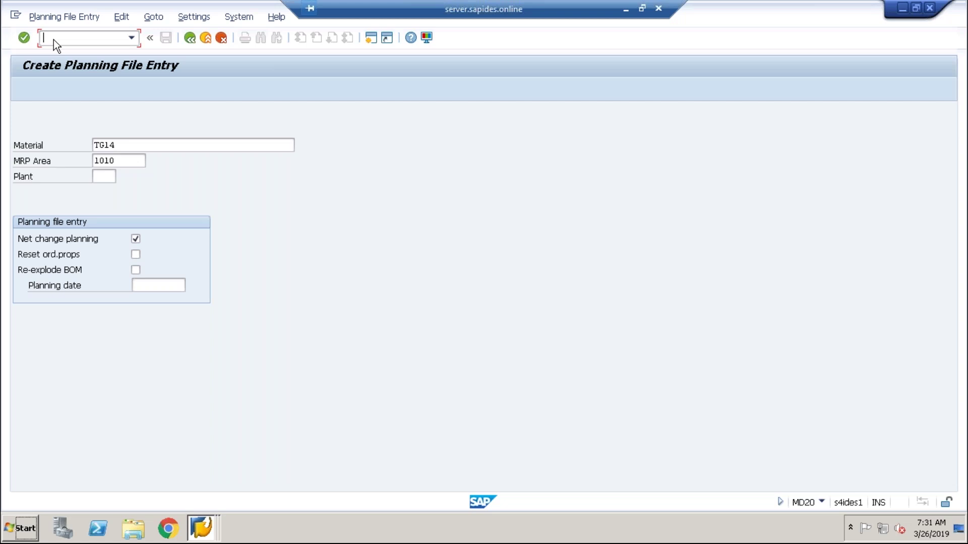
right_click(46, 37)
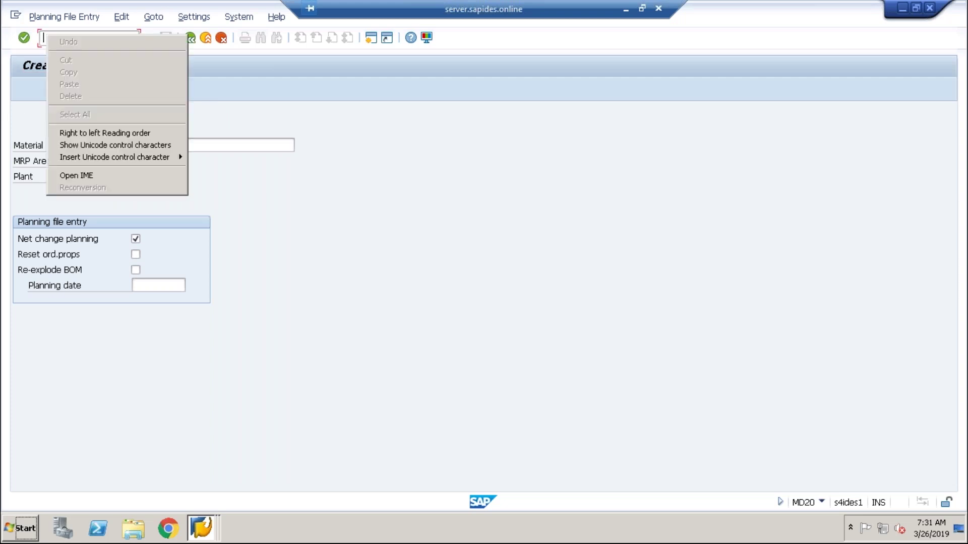
key(Escape)
text(md04)
key(Return)
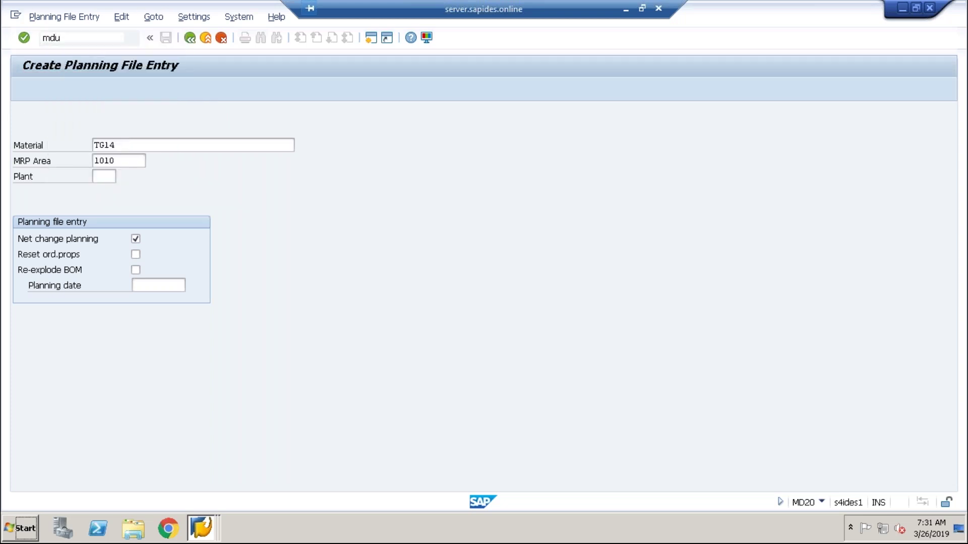
click(45, 38)
text(/nmd04)
key(Return)
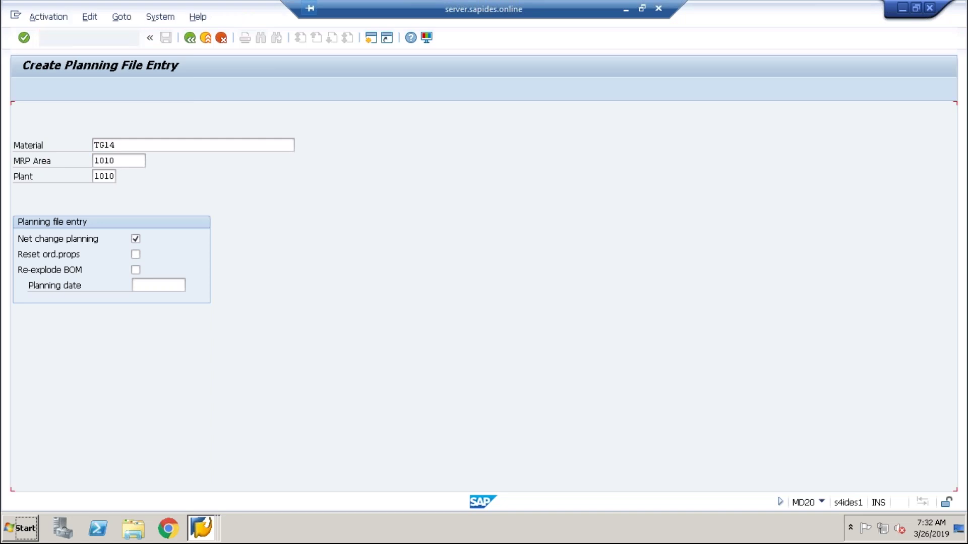
View which plants have material requirements planning activated, and open the planning file setup variants
click(123, 144)
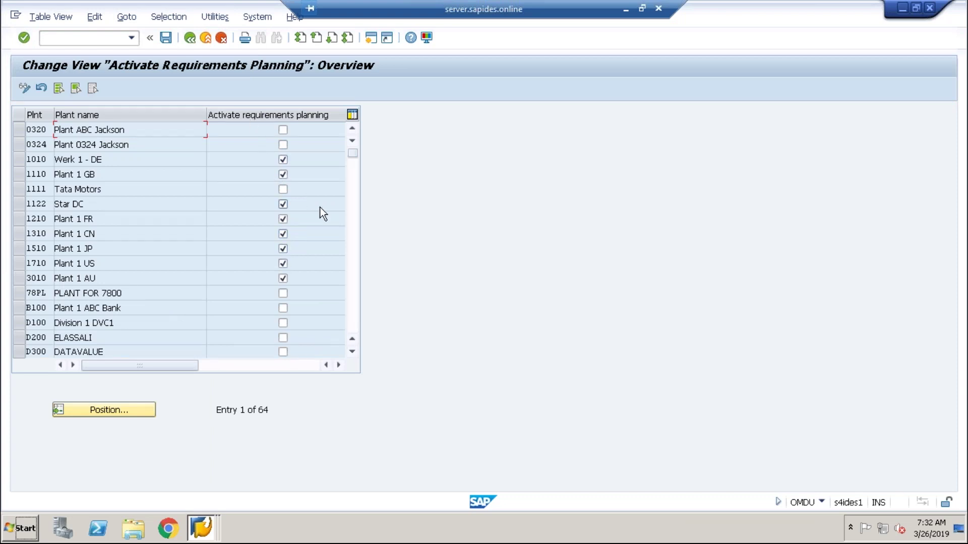
click(189, 40)
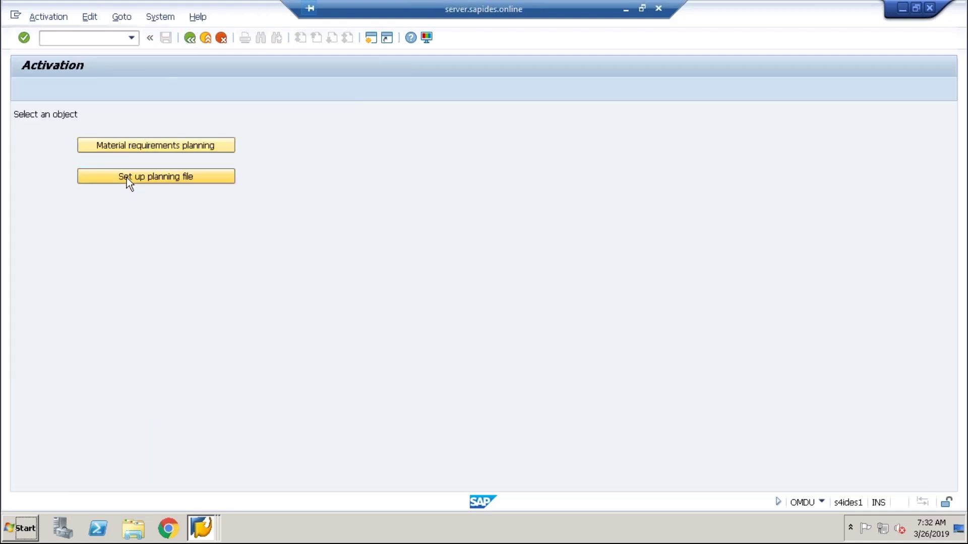
click(126, 177)
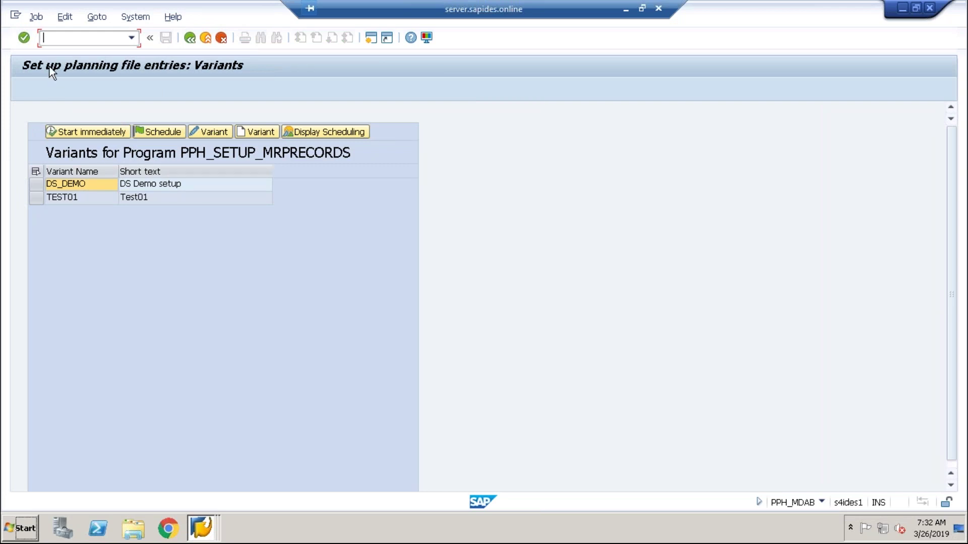
Open transaction MD21, display TG11's planning file entries without a plant restriction and examine the net change indicators for plant 1010
text(/nmd21)
key(Return)
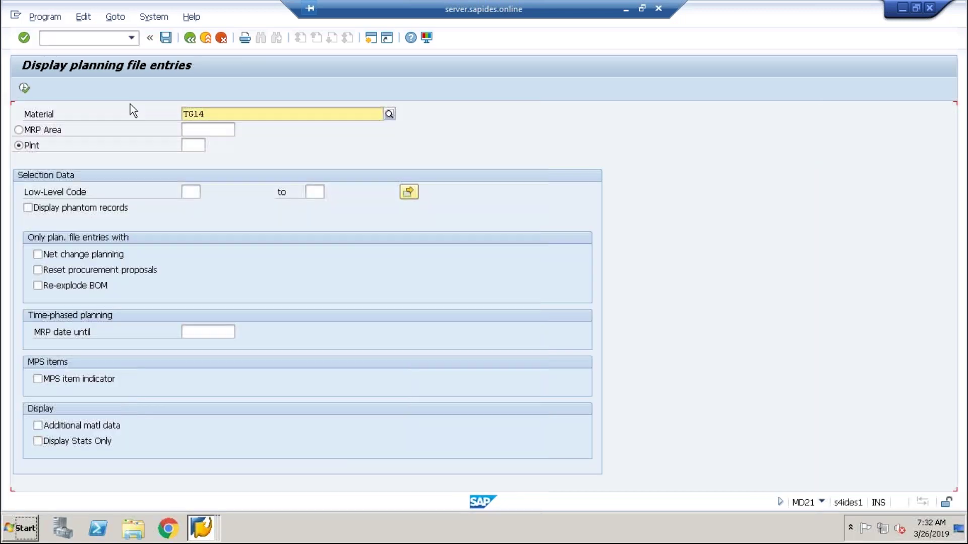
key(BackSpace)
text(1)
click(24, 89)
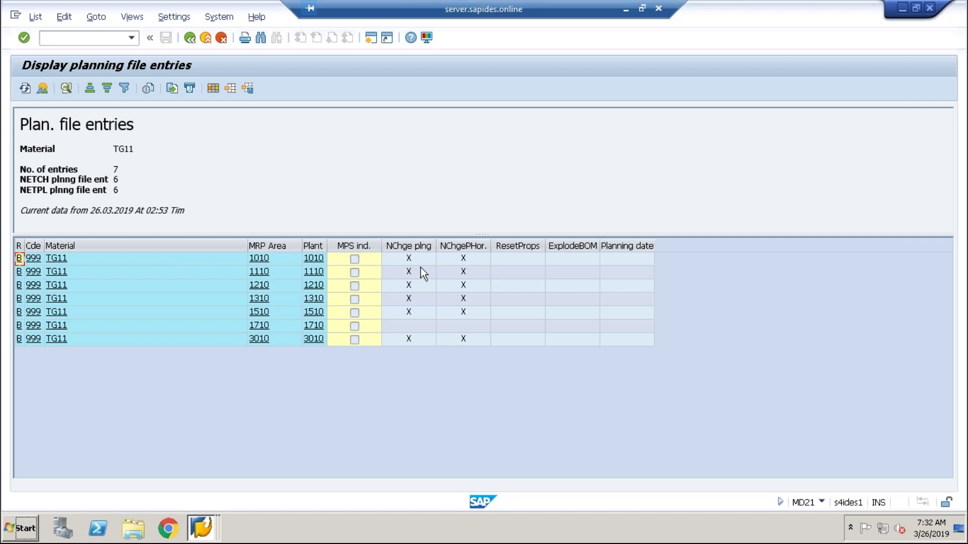
click(417, 258)
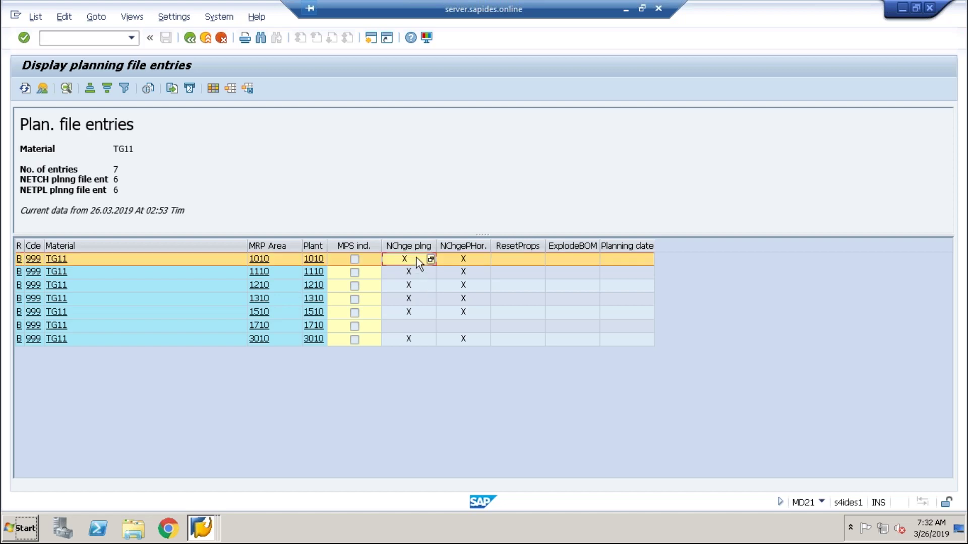
click(464, 259)
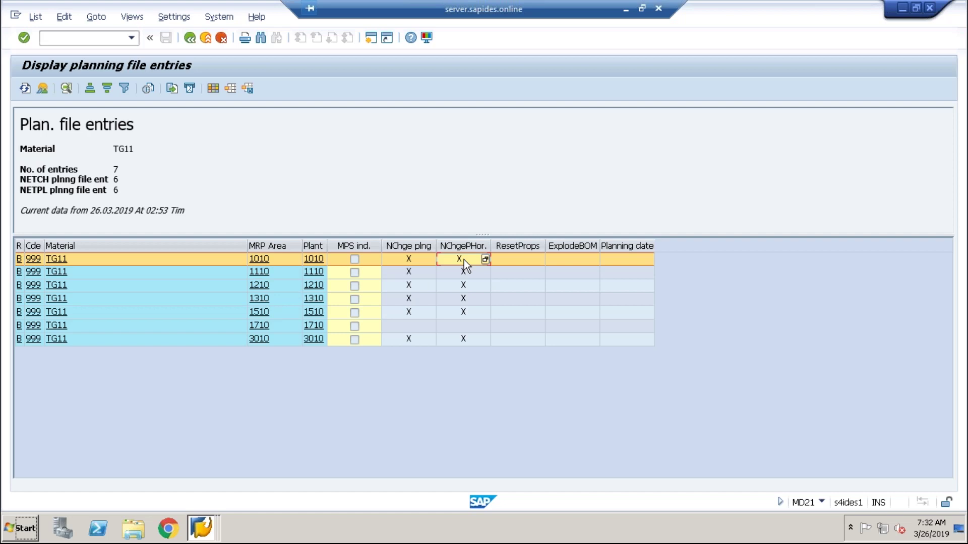
Open the MRP Run transaction MD01 in a new session
click(371, 38)
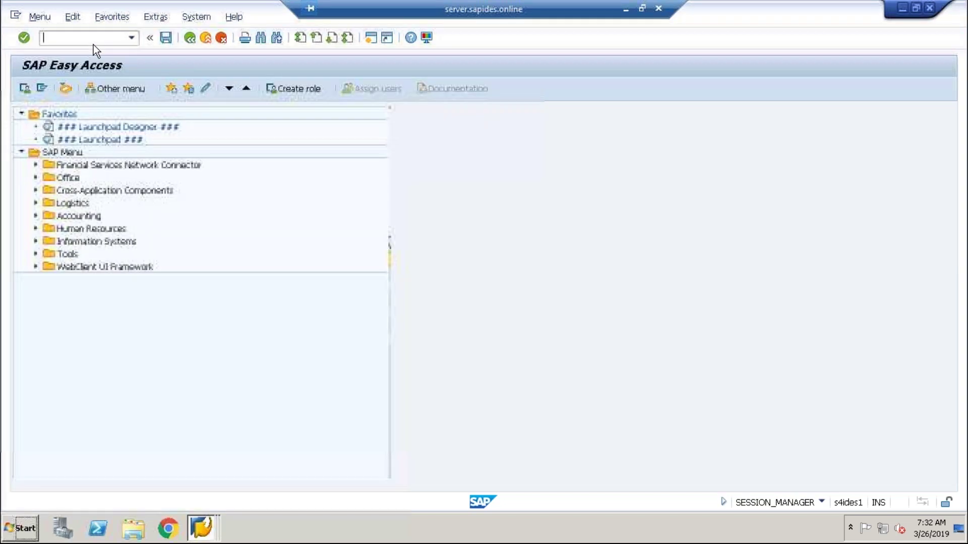
text(/nmd01)
key(Return)
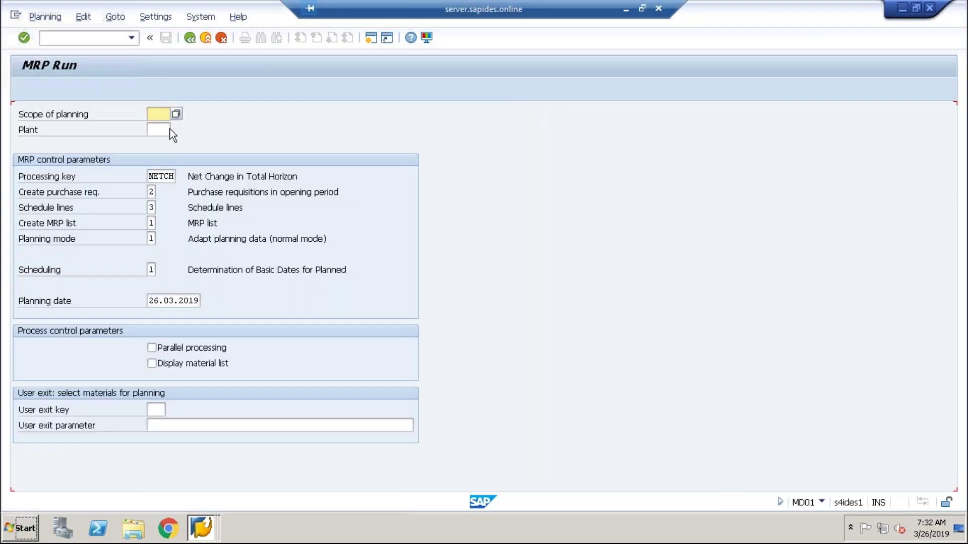
View the available processing keys for the MRP run and highlight NEUPL
click(168, 175)
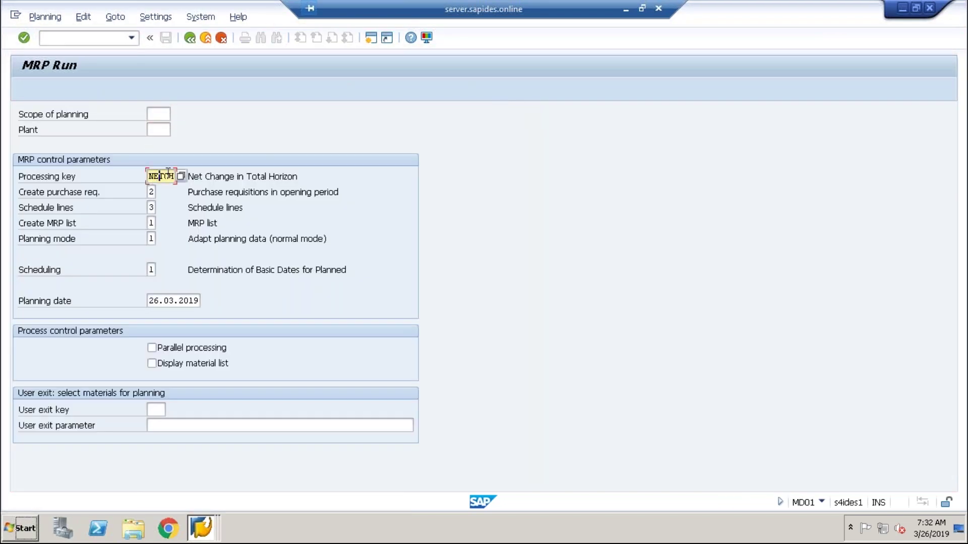
click(182, 176)
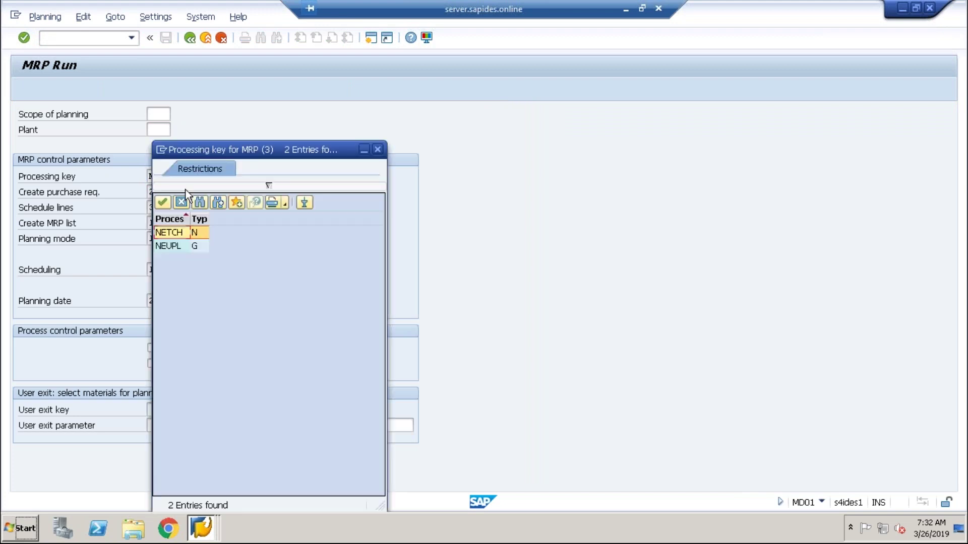
click(174, 243)
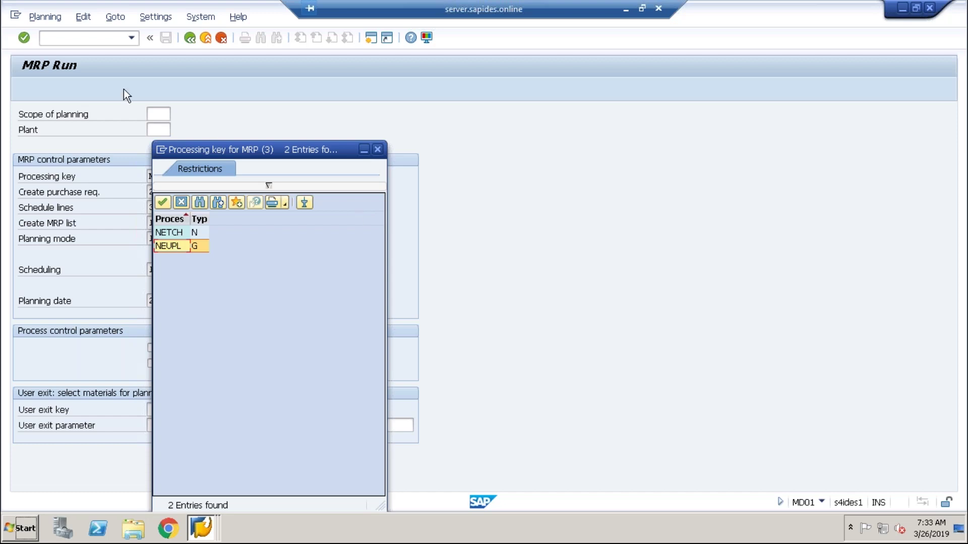
Switch to the PowerPoint presentation and start the slide show from blank slide 10
click(625, 9)
click(131, 467)
click(131, 467)
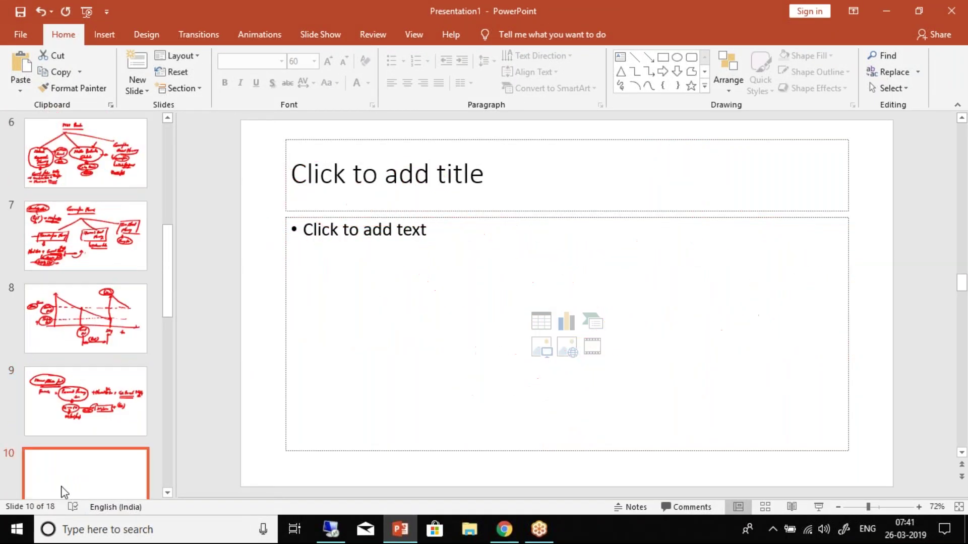
click(819, 507)
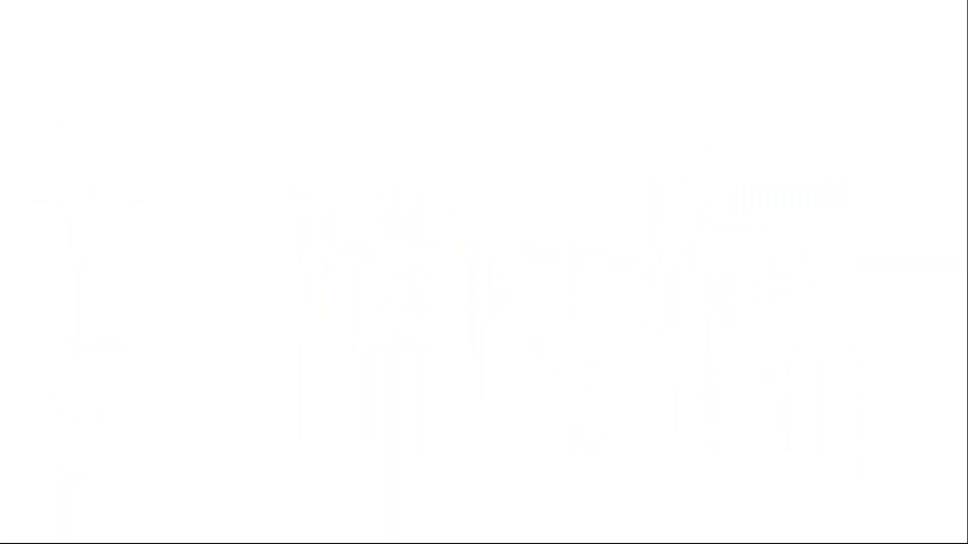
Handwrite the heading "Processing keys" on the blank slide, then underline and circle it
mouse_move(266, 51)
mouse_down()
mouse_move(277, 81)
mouse_move(338, 75)
mouse_move(401, 106)
mouse_up()
drag(349, 65, 351, 71)
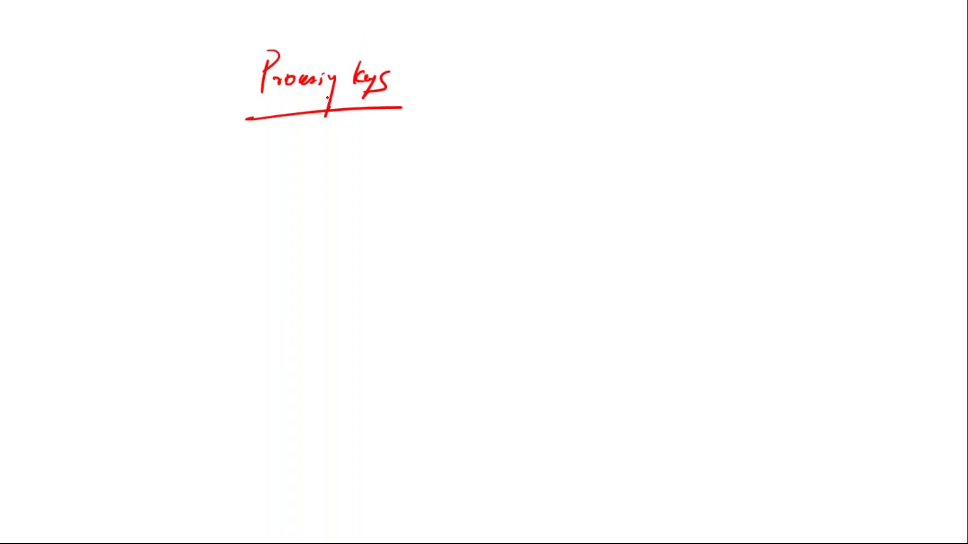
mouse_move(402, 59)
mouse_down()
mouse_move(383, 108)
mouse_move(327, 32)
mouse_up()
Draw two arrows below the heading and handwrite NETCH and NETPL beside them
mouse_move(227, 129)
mouse_down()
mouse_move(236, 187)
mouse_move(262, 173)
mouse_move(276, 185)
mouse_move(294, 174)
mouse_up()
mouse_move(288, 174)
mouse_down()
mouse_move(288, 186)
mouse_move(307, 185)
mouse_up()
drag(309, 176, 316, 184)
mouse_move(198, 231)
mouse_down()
mouse_move(184, 269)
mouse_move(225, 272)
mouse_up()
drag(222, 266, 224, 278)
drag(242, 276, 258, 265)
drag(263, 269, 287, 282)
drag(281, 266, 305, 268)
drag(315, 264, 326, 277)
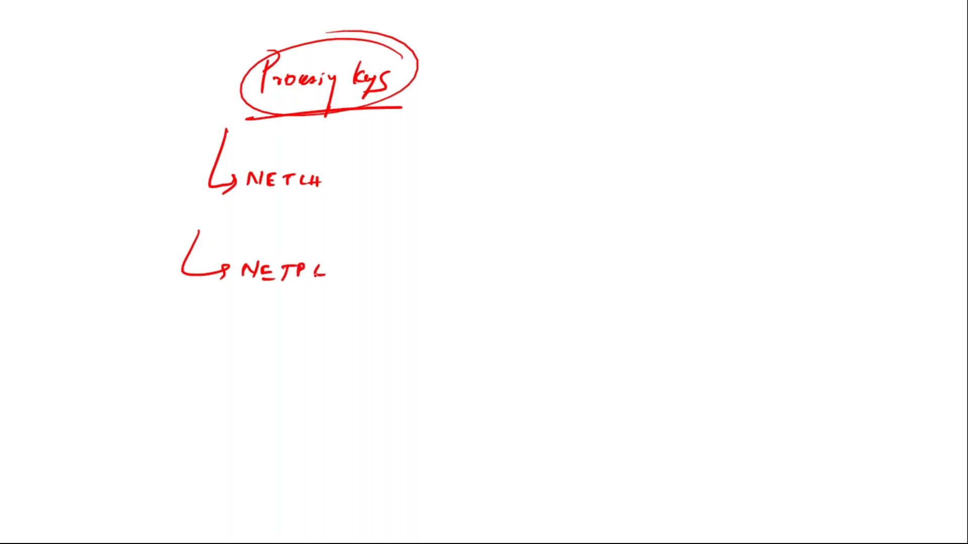
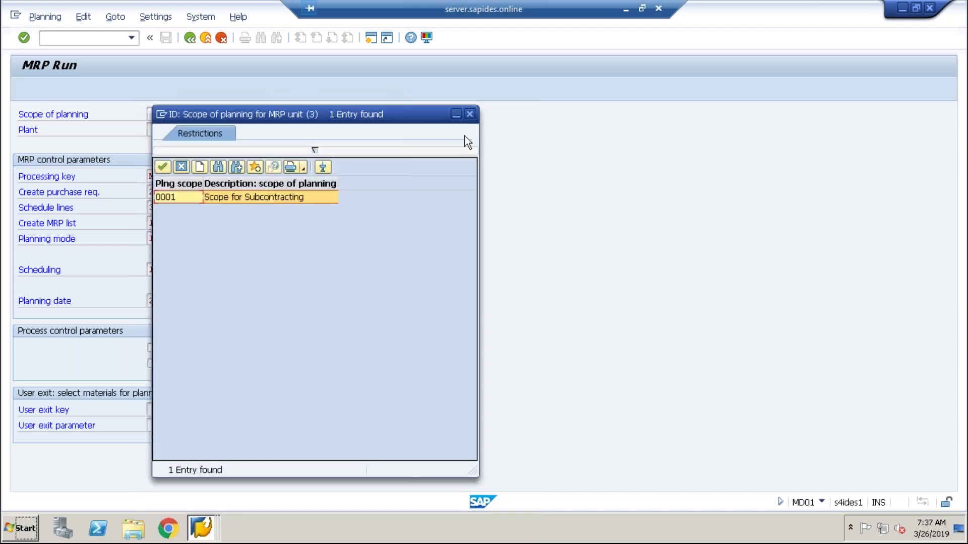
Dismiss the scope of planning list and carry out the MRP run for plant 1710 with processing key NETCH
click(473, 117)
key(Tab)
text(171)
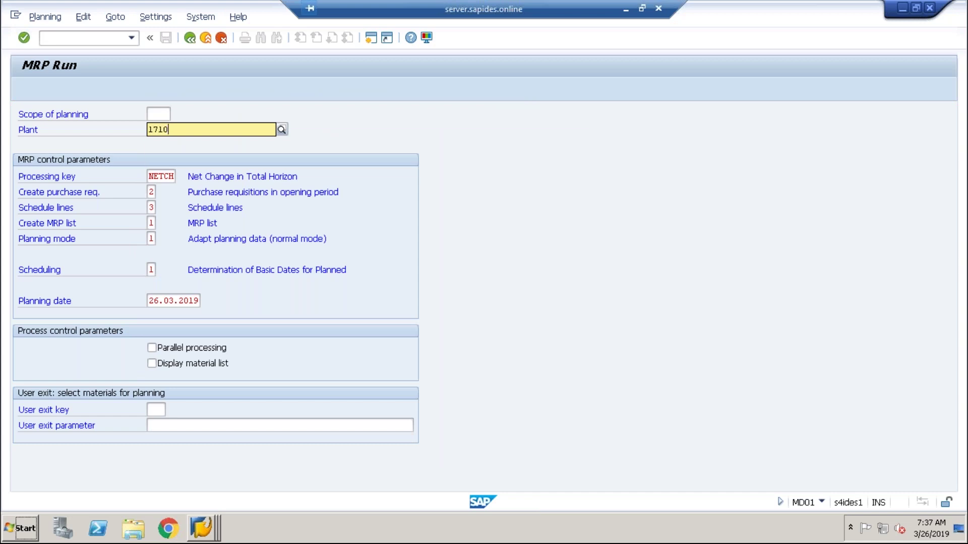
key(Return)
key(Return)
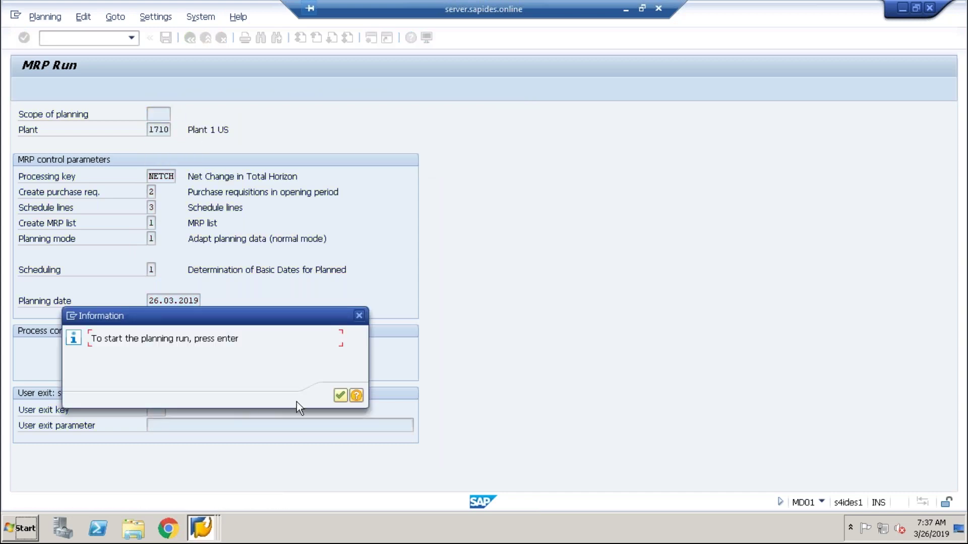
click(341, 395)
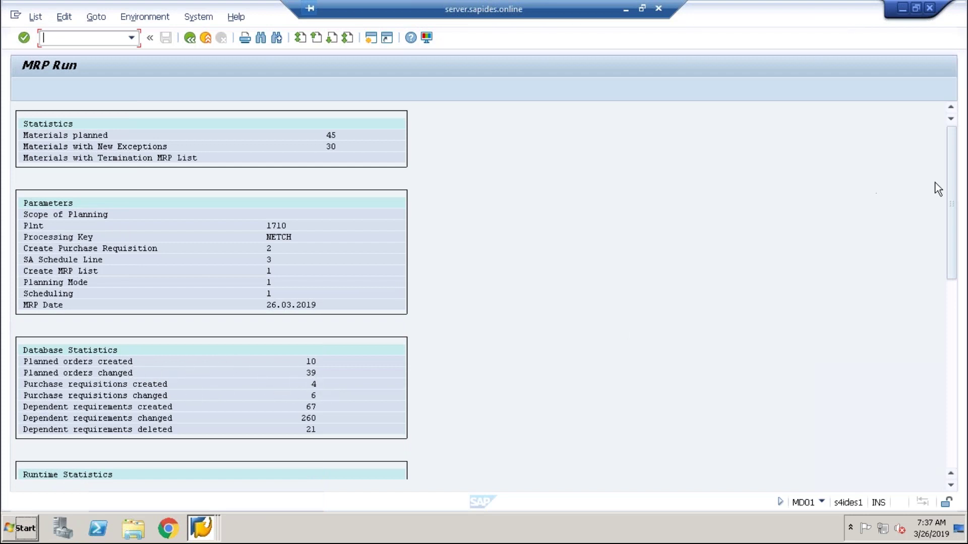
Review the MRP run results through the runtime statistics and the ranking list of materials with the highest CPU times
drag(951, 194, 951, 313)
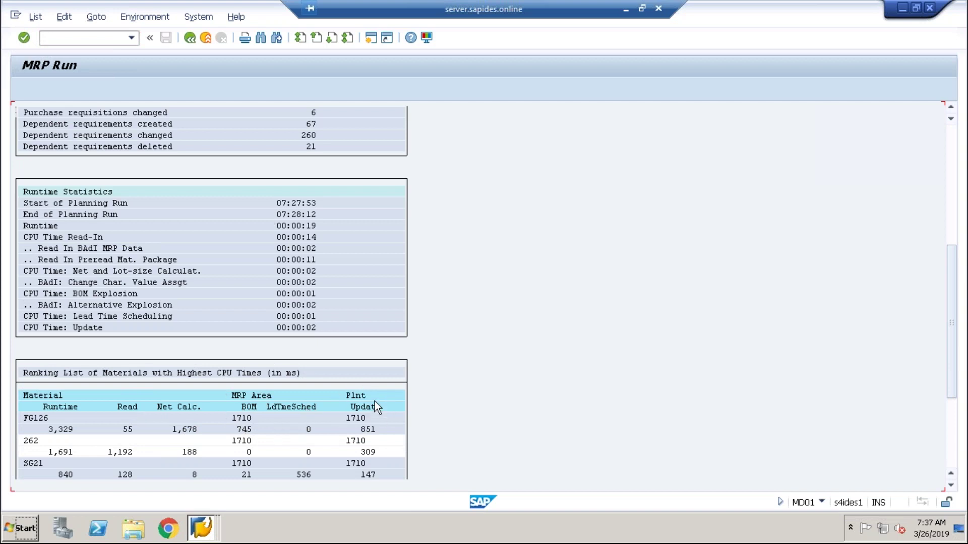
click(43, 460)
click(953, 151)
drag(954, 151, 952, 338)
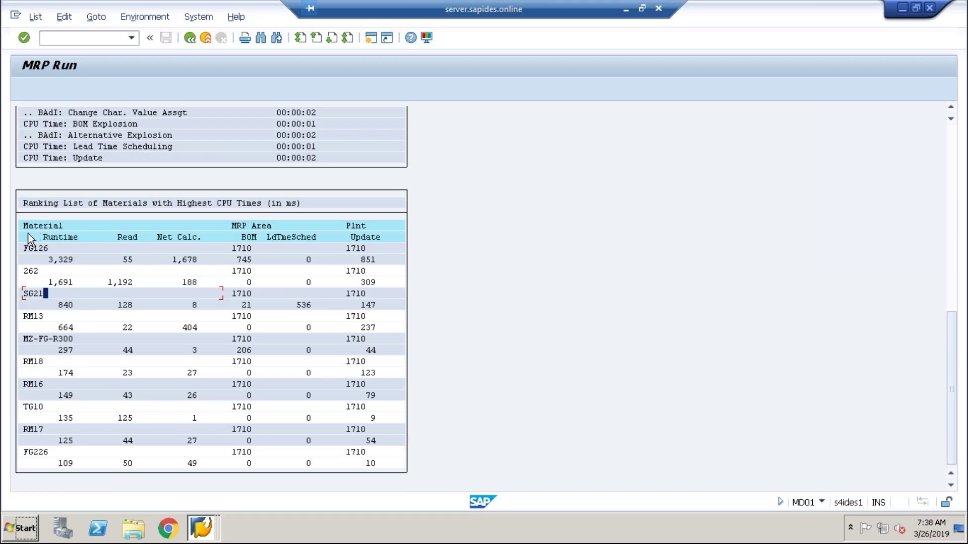
Display the stock/requirements list (MD04) for material FG226 in a new session and view its last entries
click(371, 38)
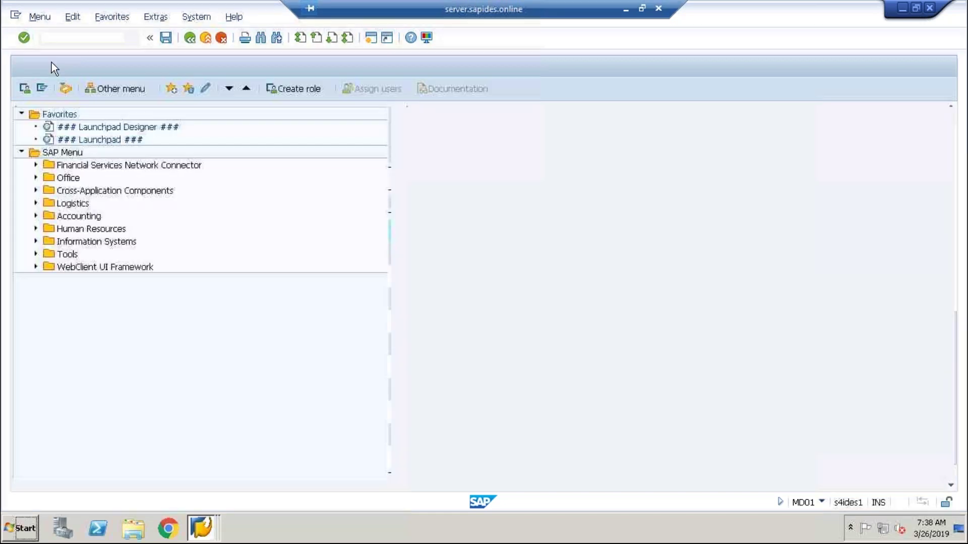
text(/nmd04)
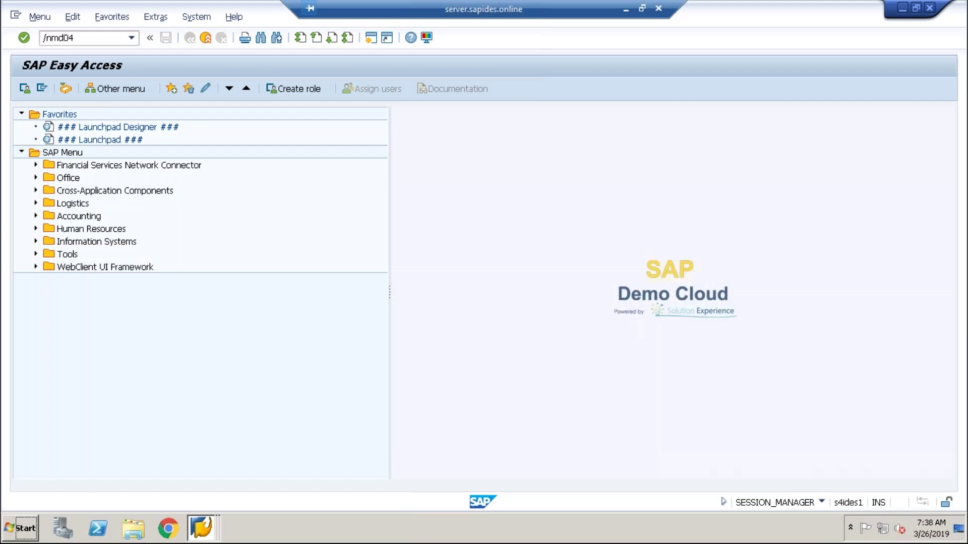
key(Return)
drag(121, 175, 67, 176)
text(fg226\)
key(Return)
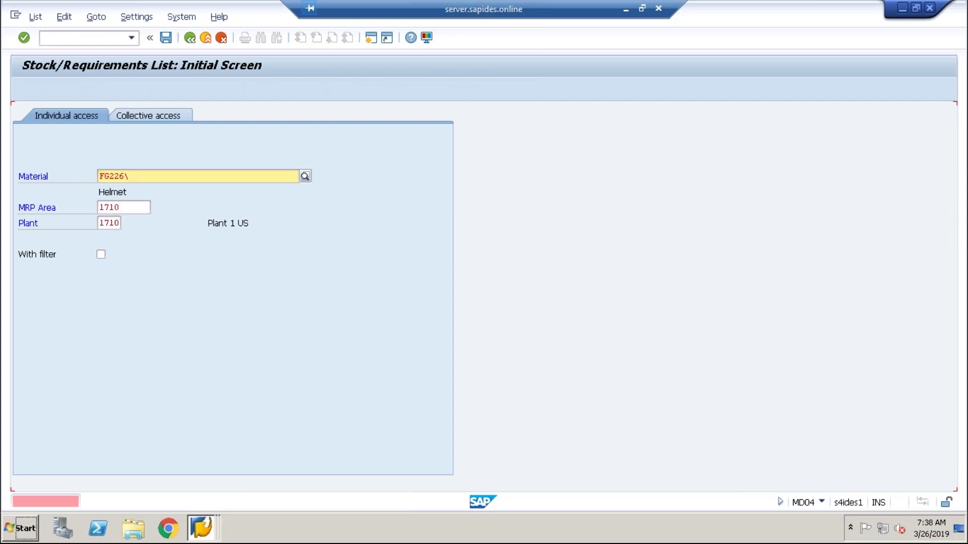
key(BackSpace)
key(Return)
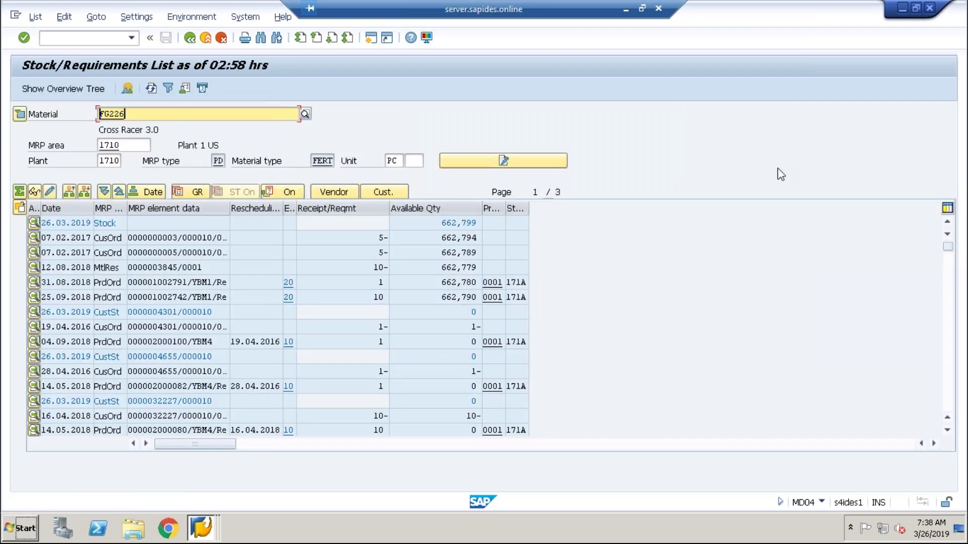
click(948, 368)
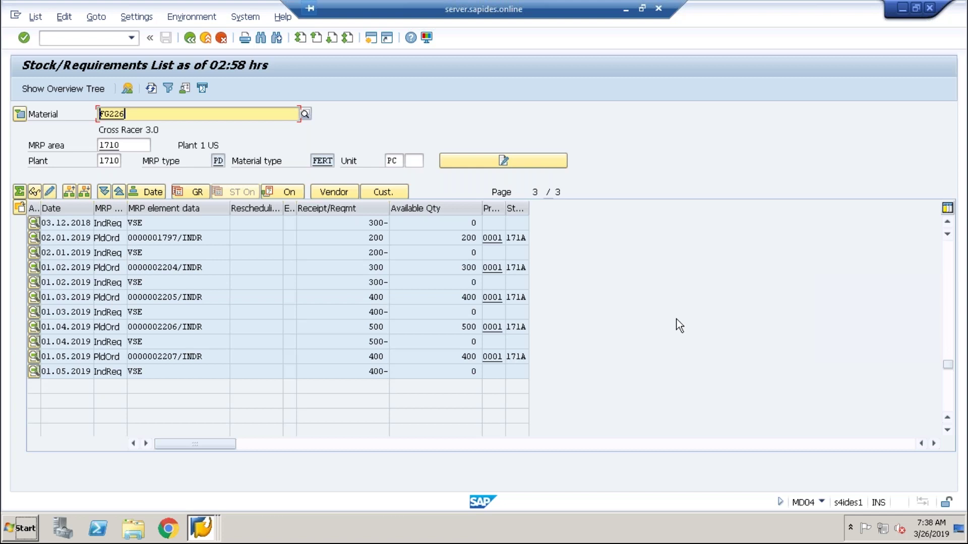
Start transaction MD61 in a new session and open the planned independent requirements table for FG226 in plant 1710
click(383, 39)
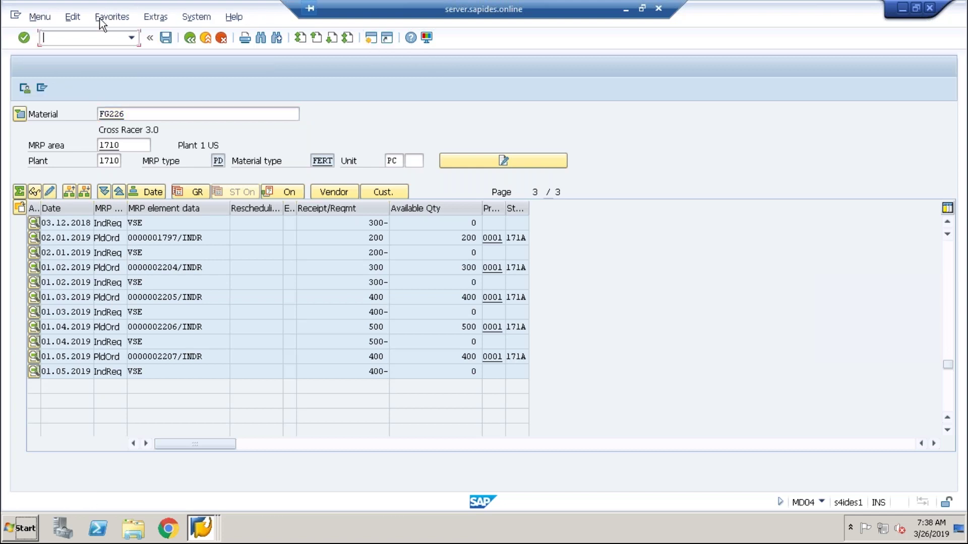
text(/nm)
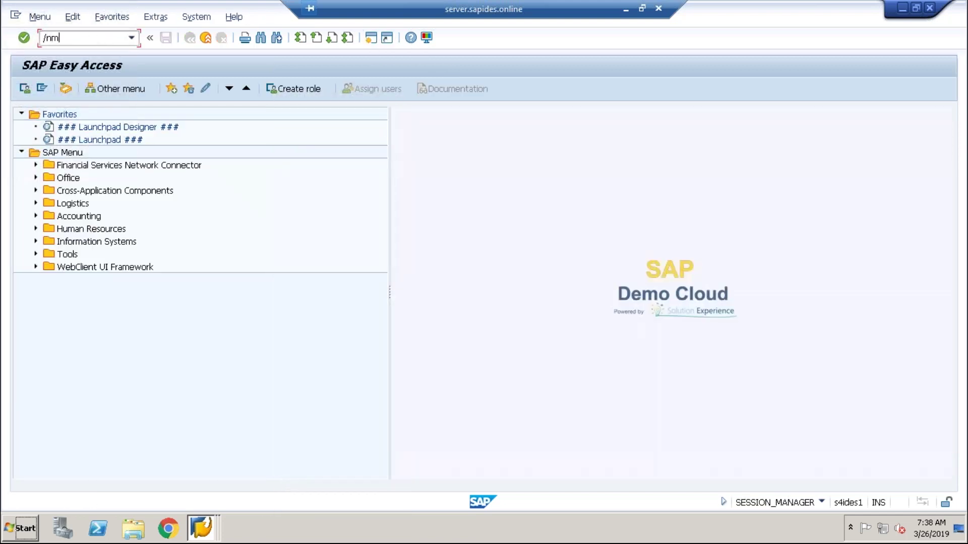
text(d5)
key(BackSpace)
text(61)
key(Return)
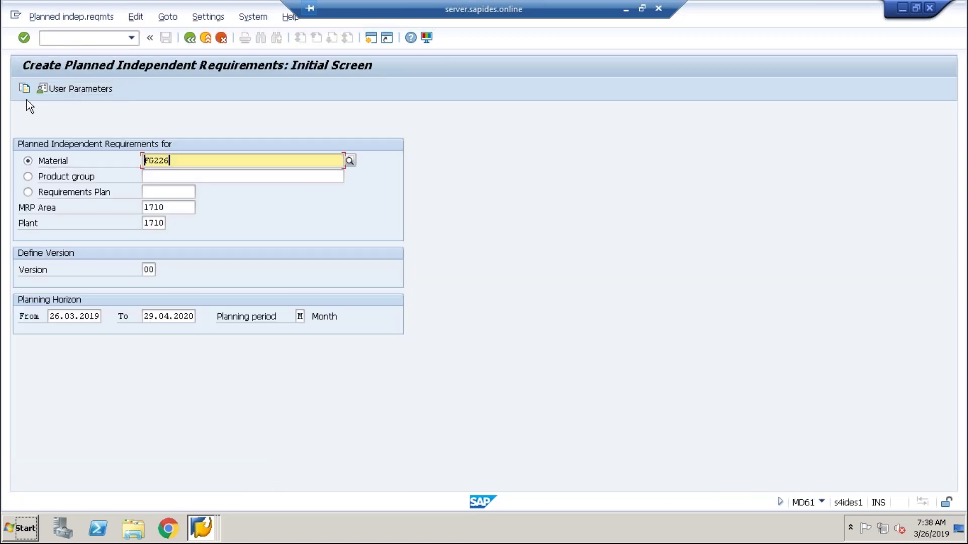
key(Return)
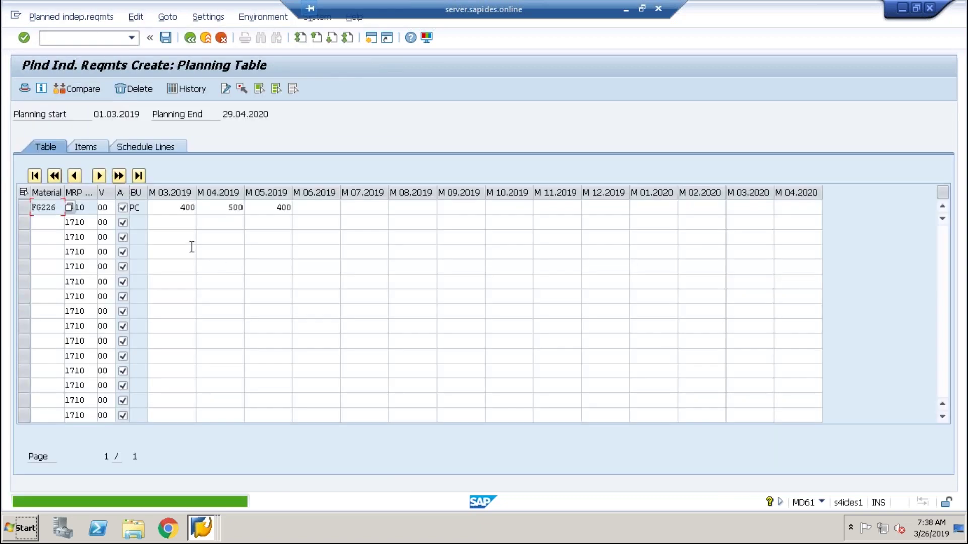
Enter requirements for FG226 of 600 for 06.2019, 500 for 07.2019 and 600 for 08.2019, and save them
click(47, 222)
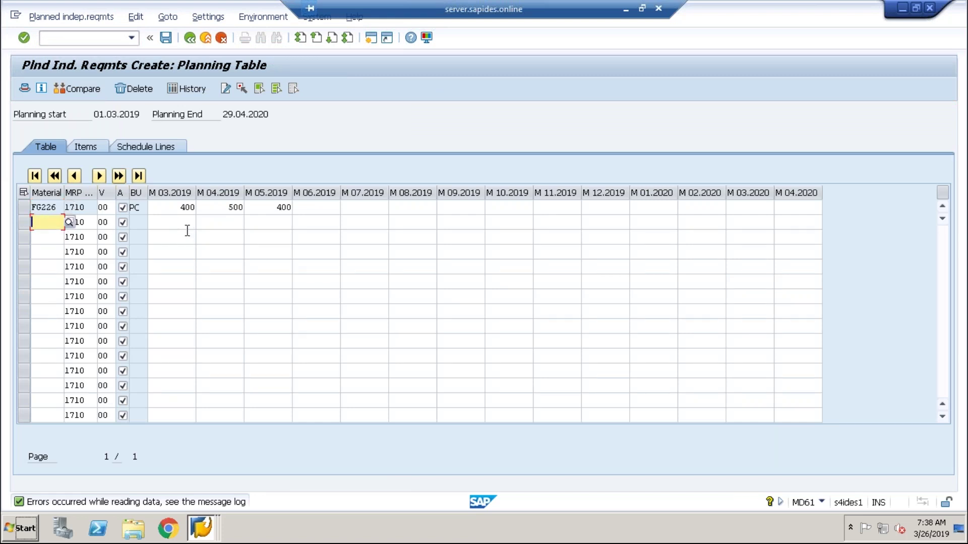
click(314, 208)
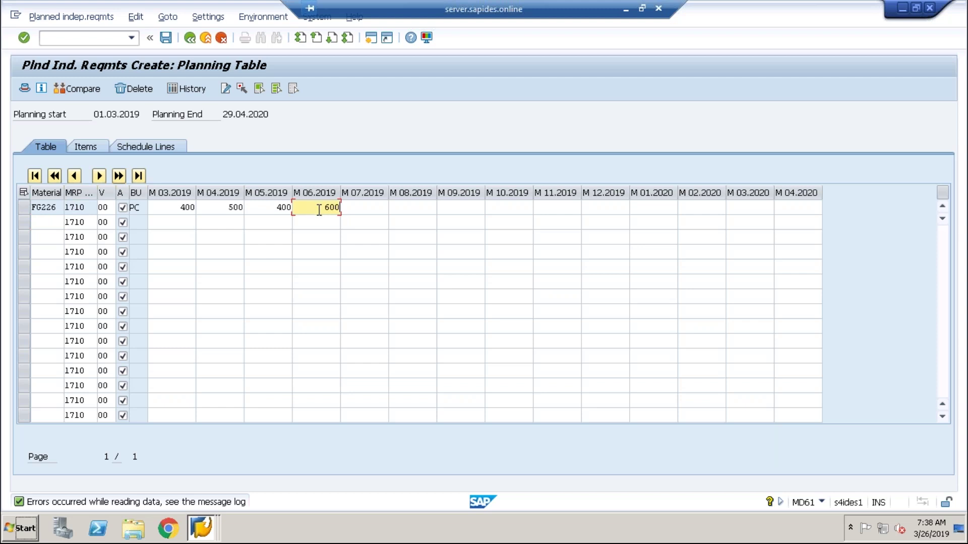
click(381, 213)
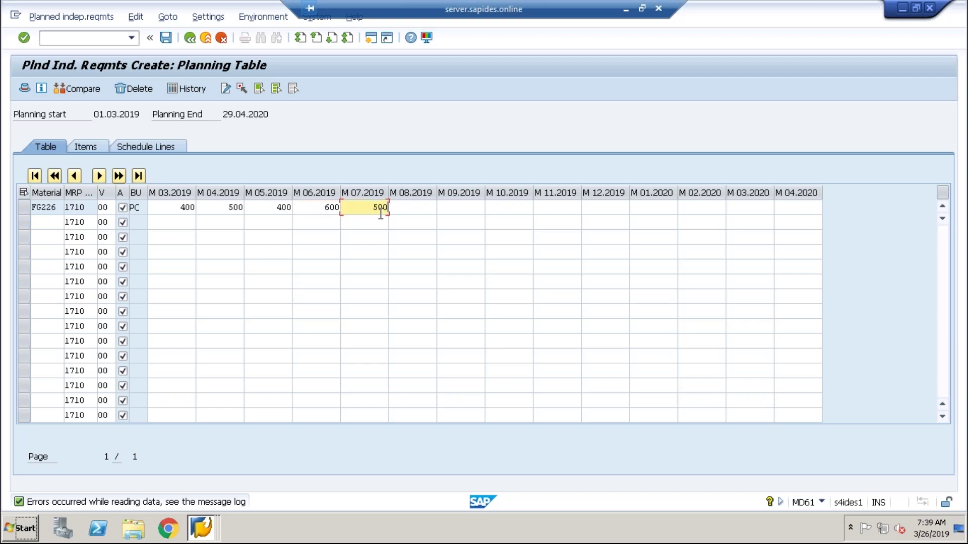
click(403, 209)
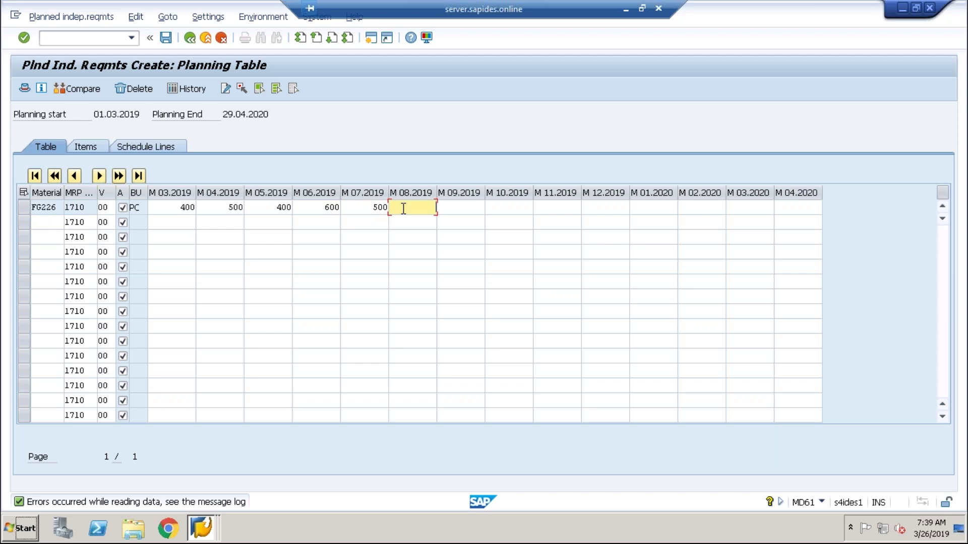
text(600)
key(Return)
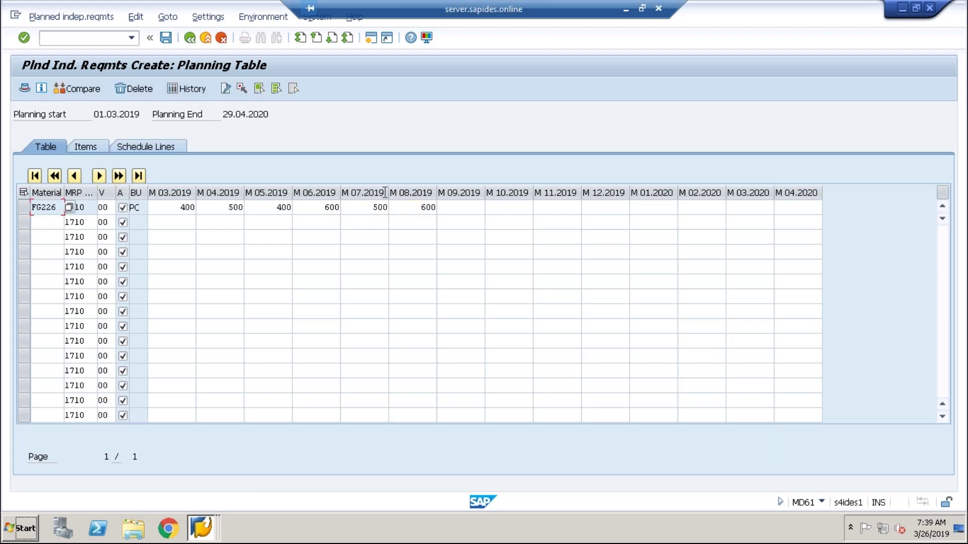
click(162, 37)
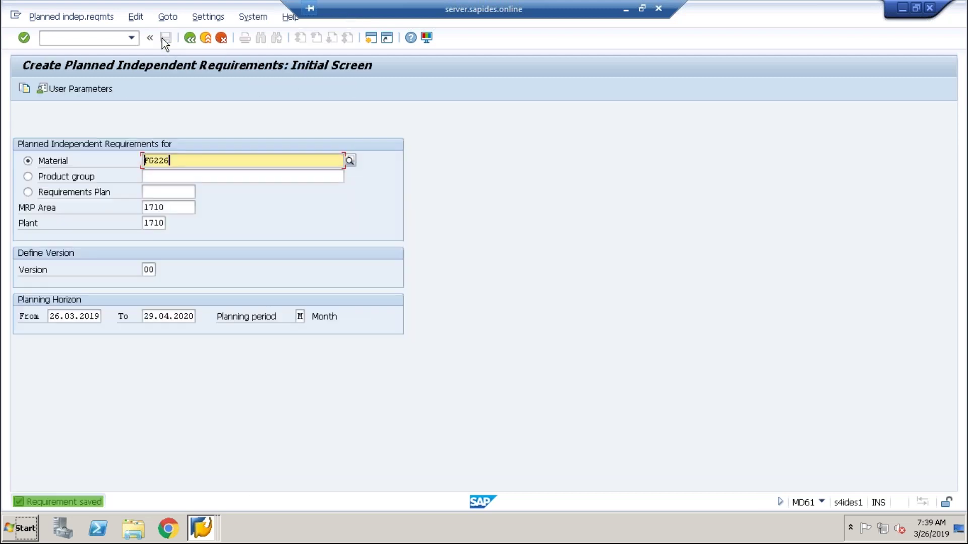
Run single-item, single-level MRP (MD03) for FG226 in plant 1710 with processing key NETCH, and repeat the run once
click(63, 40)
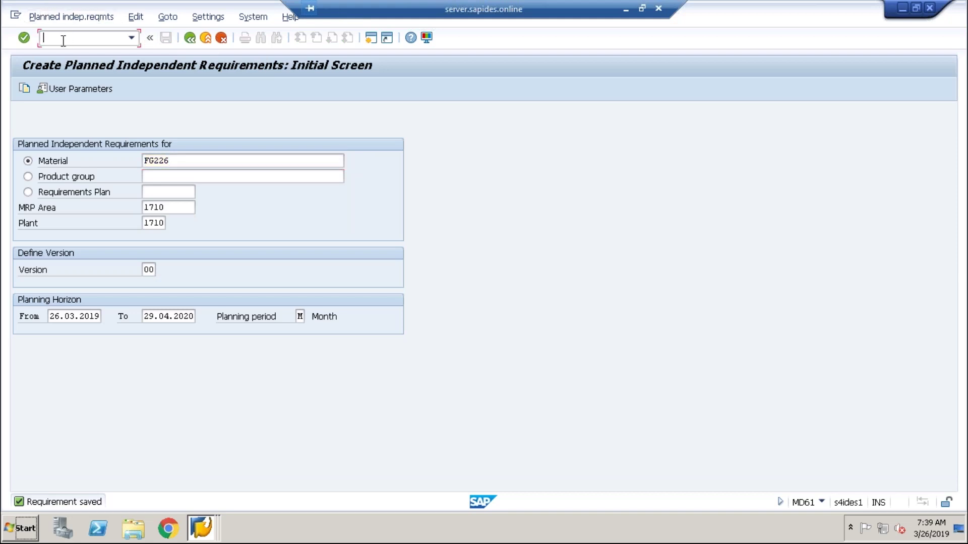
text(/nmd03)
key(Return)
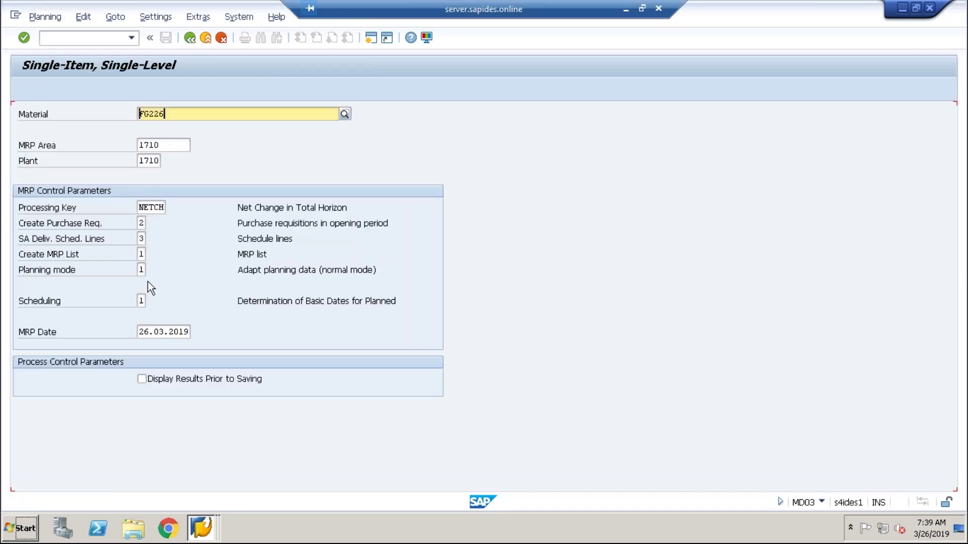
key(Return)
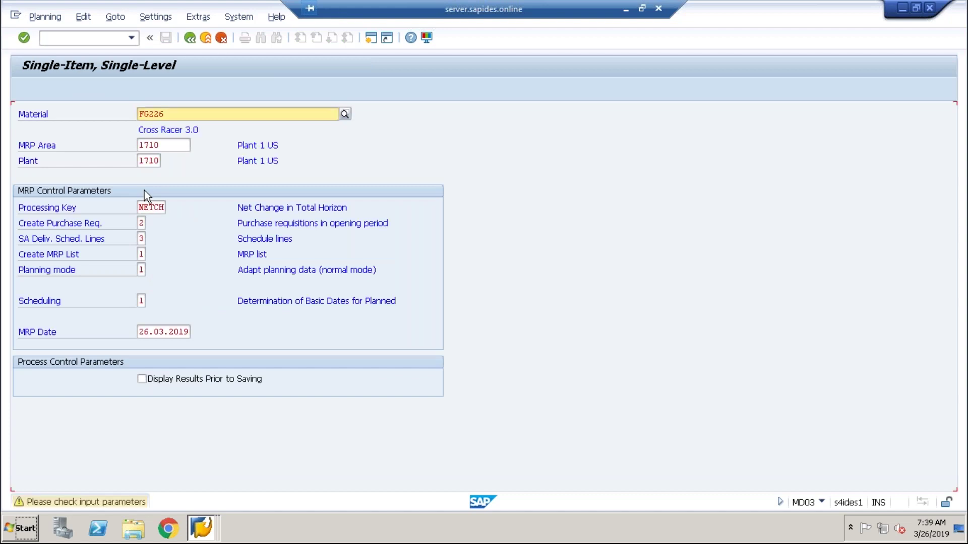
key(Return)
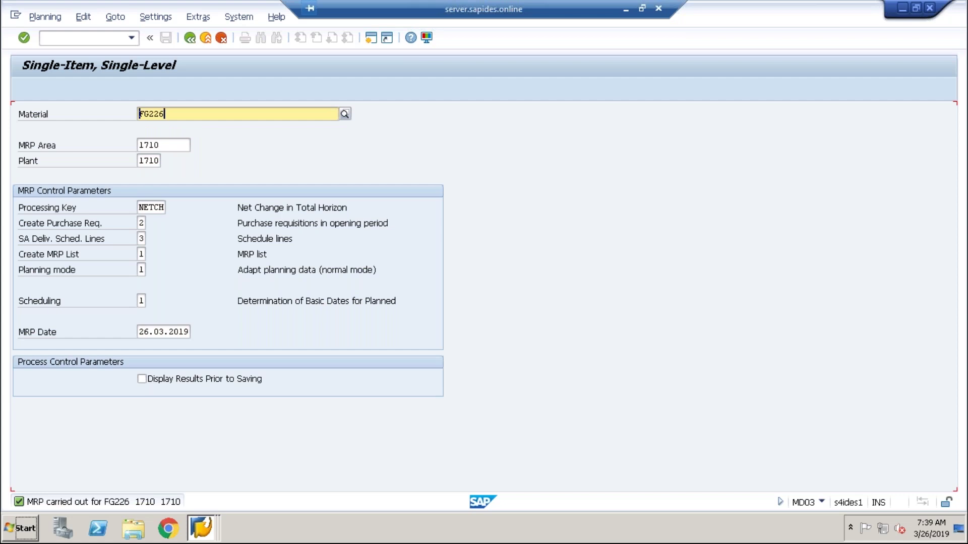
key(Return)
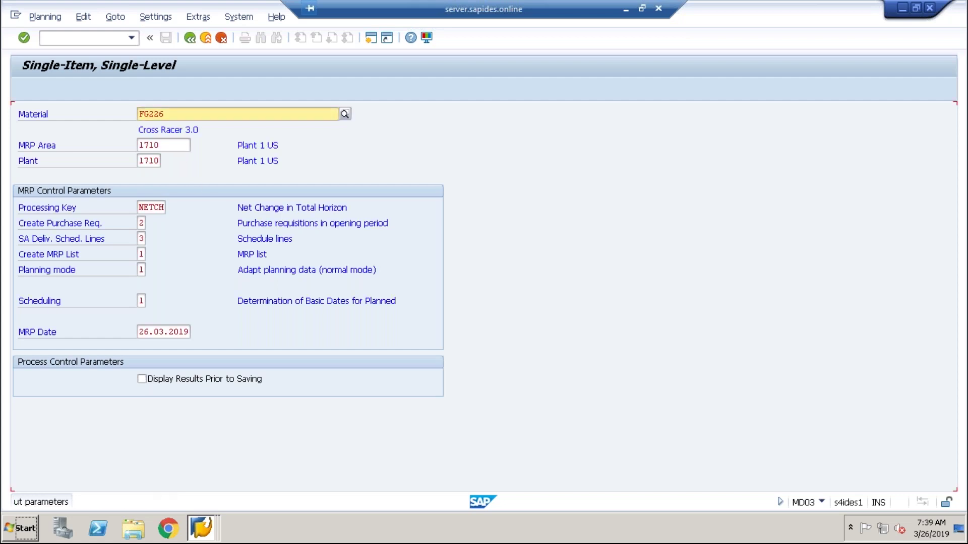
key(Return)
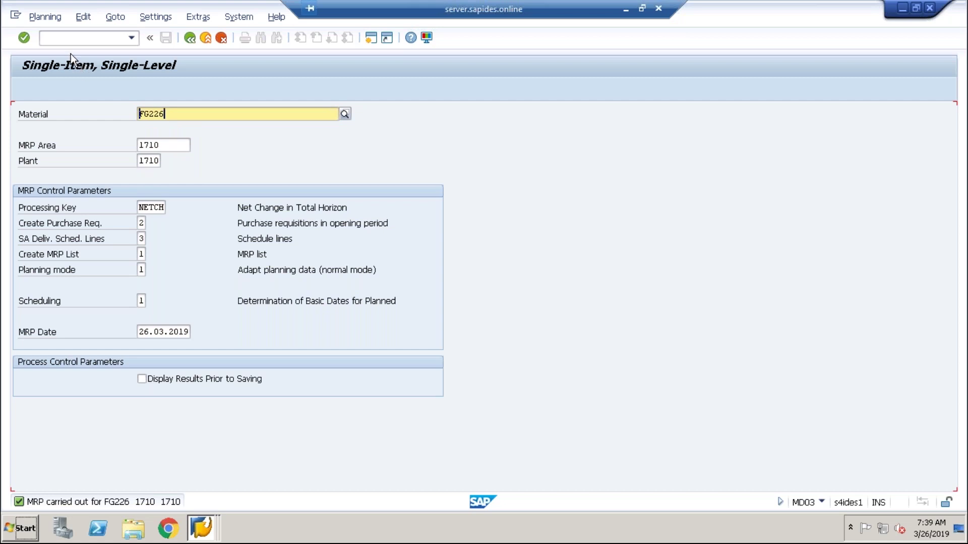
Display the stock/requirements list for FG226 again and bring the May to August 2019 entries into view
click(57, 39)
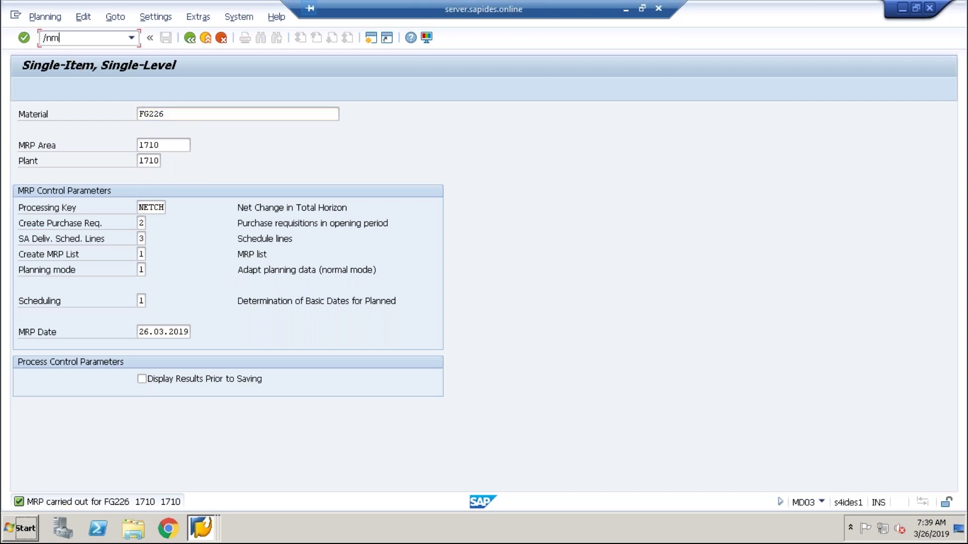
key(Return)
key(Return)
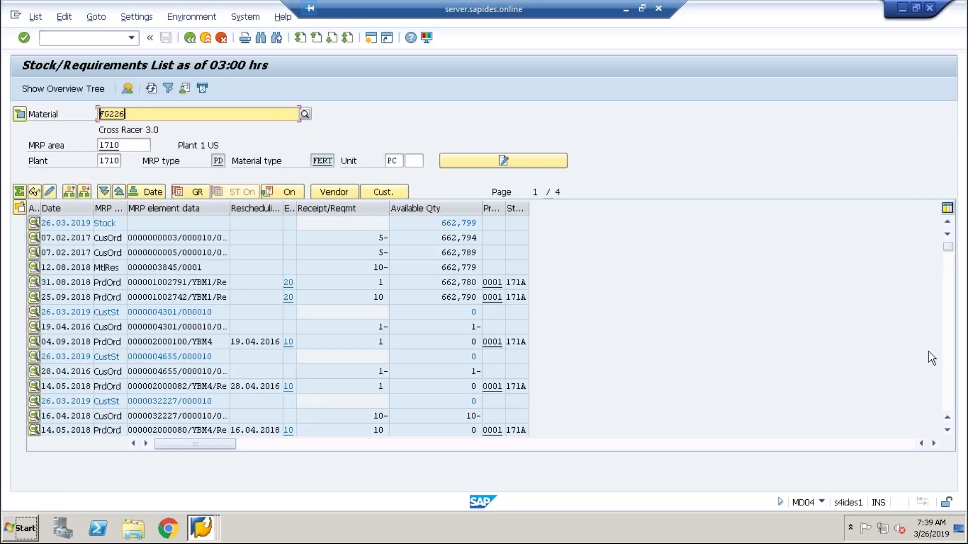
click(949, 370)
click(950, 372)
click(949, 372)
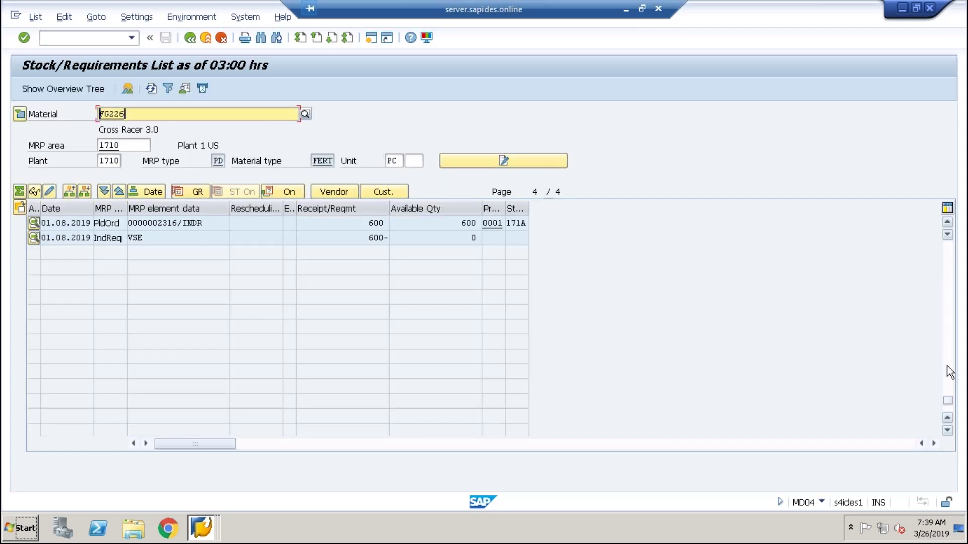
click(948, 222)
click(949, 222)
click(948, 222)
click(948, 223)
click(949, 222)
click(948, 222)
click(948, 222)
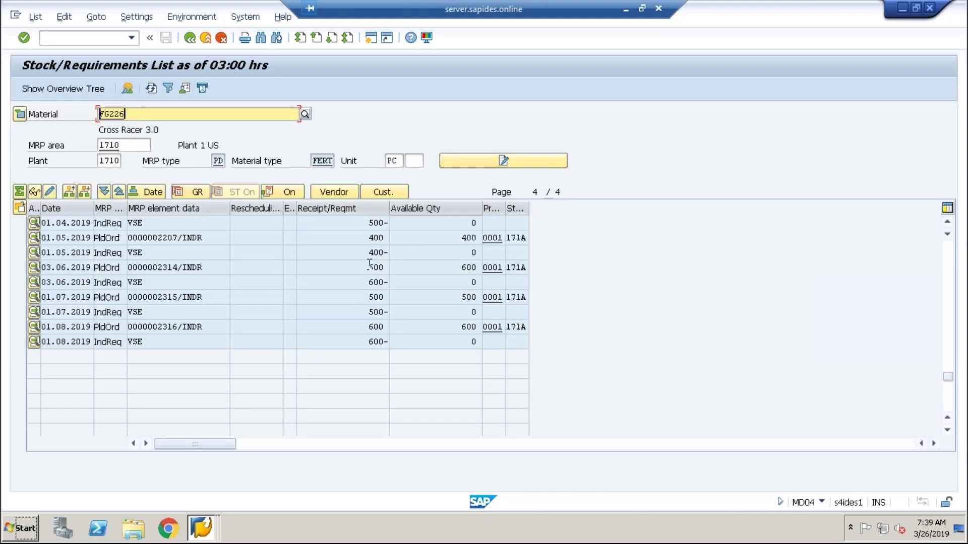
Highlight the June planned order's quantity, the June and July dates, and the planned order numbers for July, June and May
drag(365, 266, 410, 267)
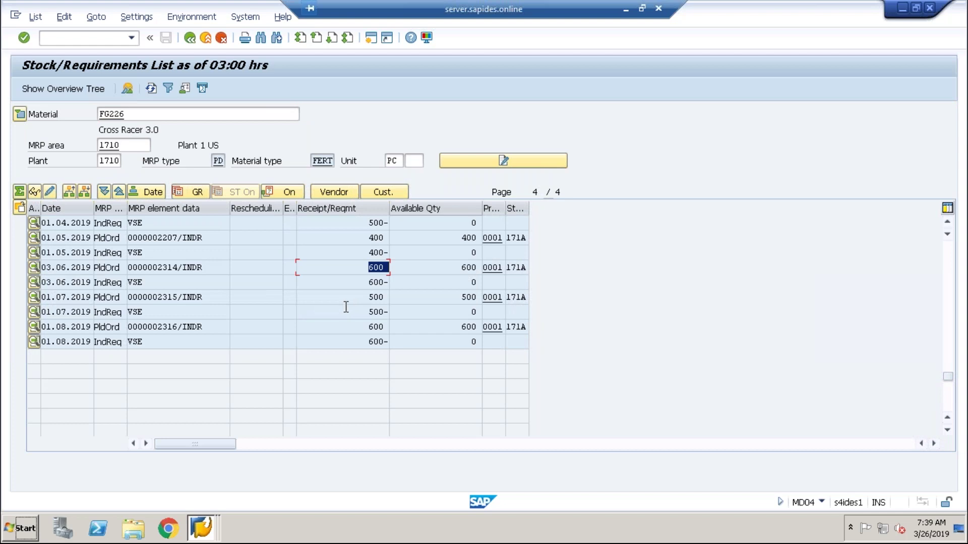
drag(54, 267, 100, 262)
drag(44, 298, 99, 298)
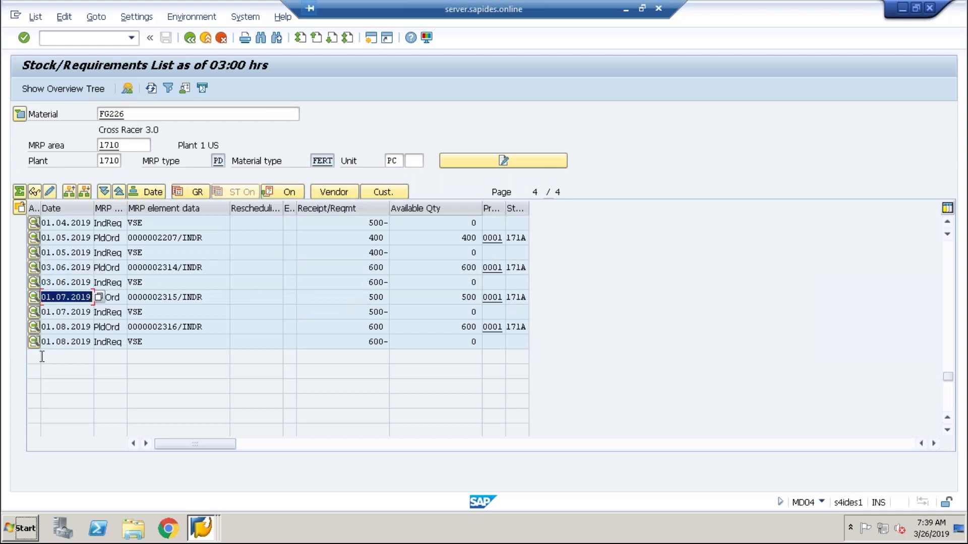
mouse_move(40, 343)
mouse_down()
mouse_move(85, 338)
mouse_move(41, 341)
mouse_up()
click(146, 314)
drag(182, 297, 127, 297)
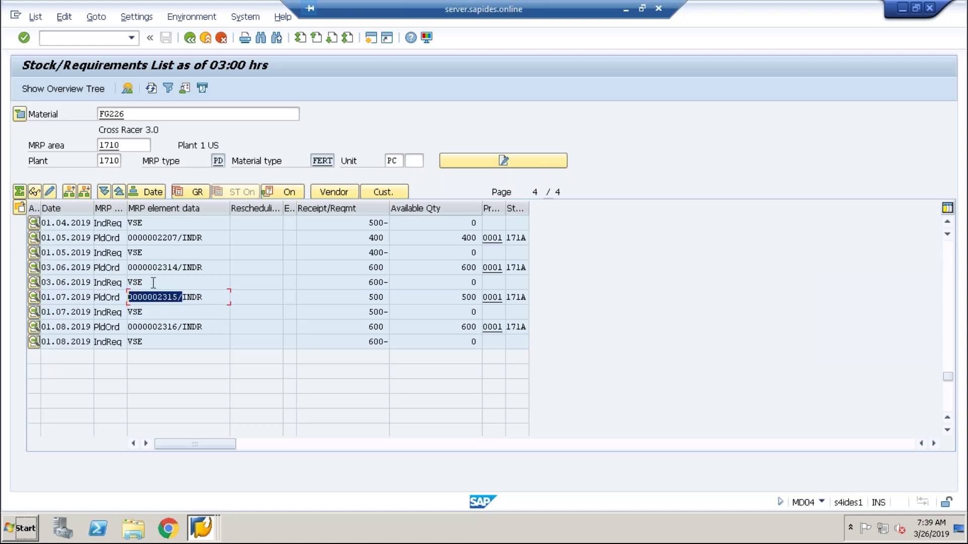
drag(184, 267, 127, 268)
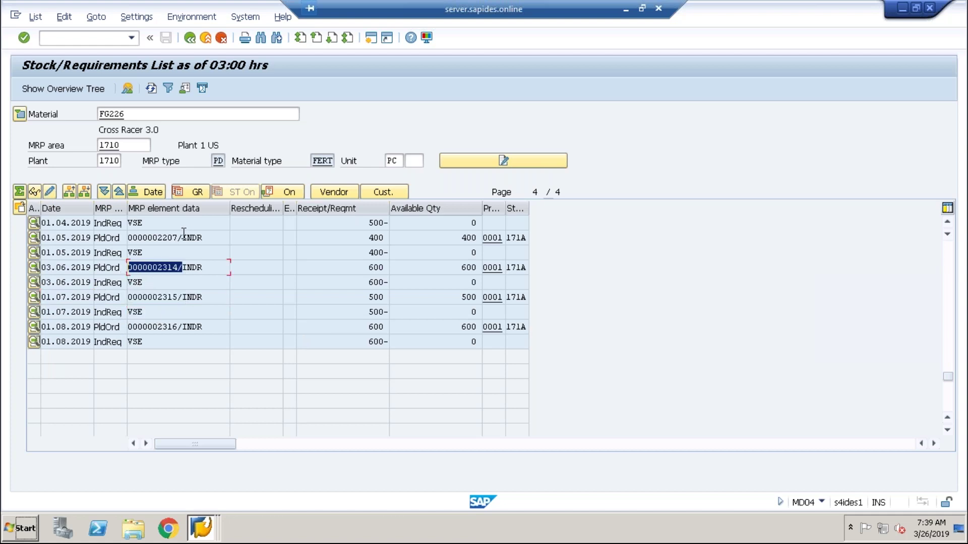
drag(183, 233, 118, 235)
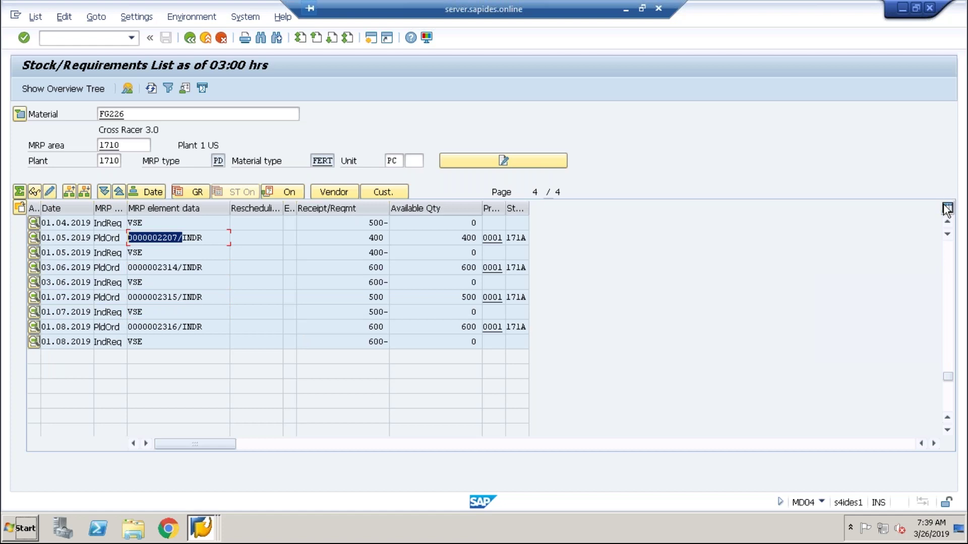
Bring the March to August 2019 entries into view and highlight the April planned order's number
click(947, 224)
click(948, 224)
click(948, 225)
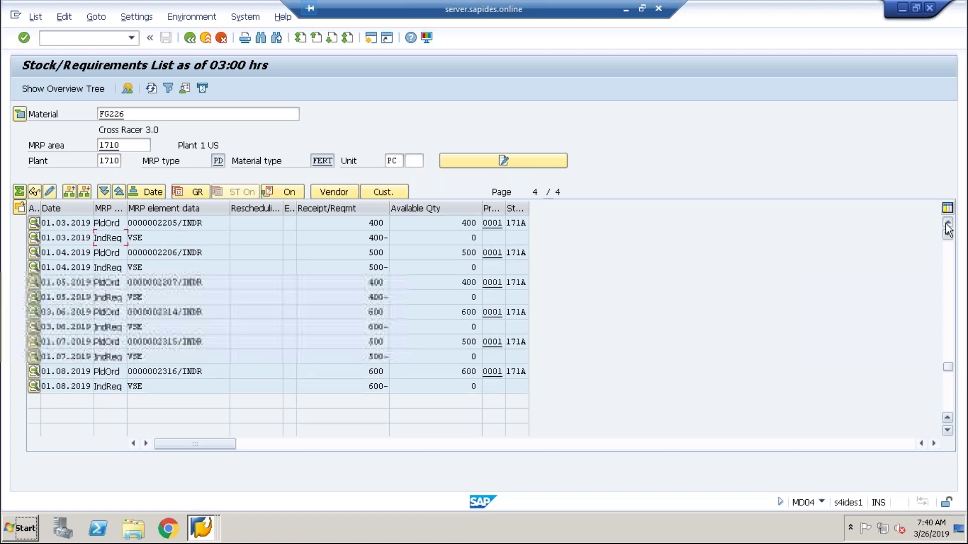
click(948, 224)
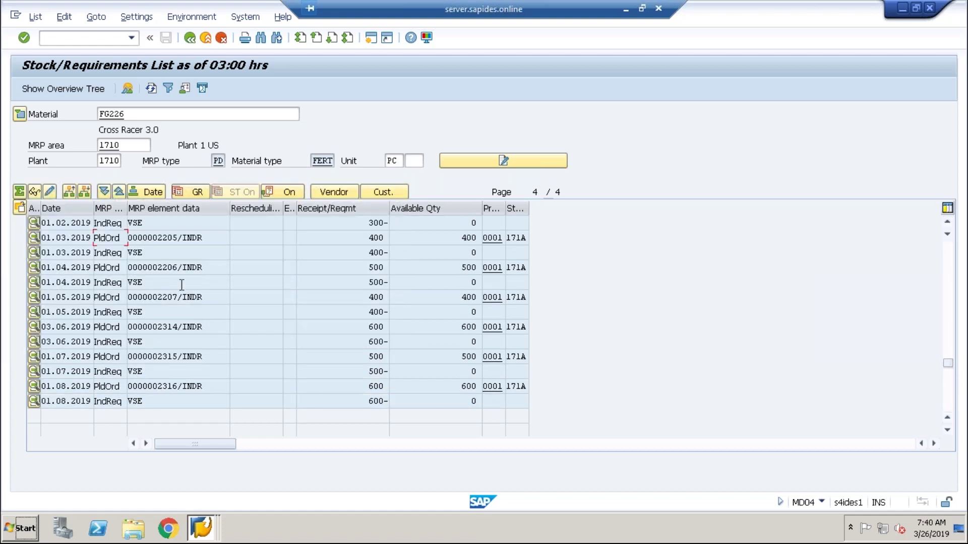
drag(176, 268, 102, 264)
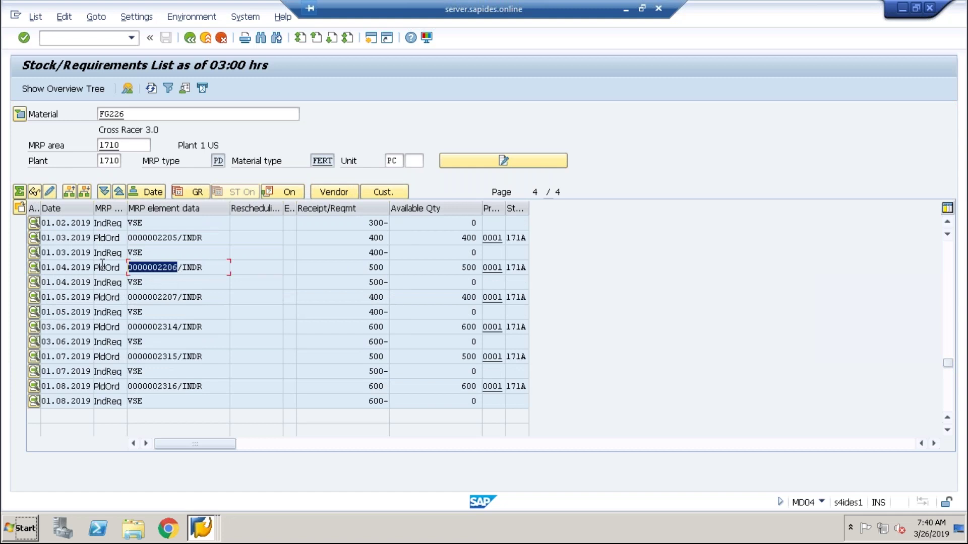
Open the additional data of the 01.05.2019 planned order and display the full planned order to look through its header data
click(34, 298)
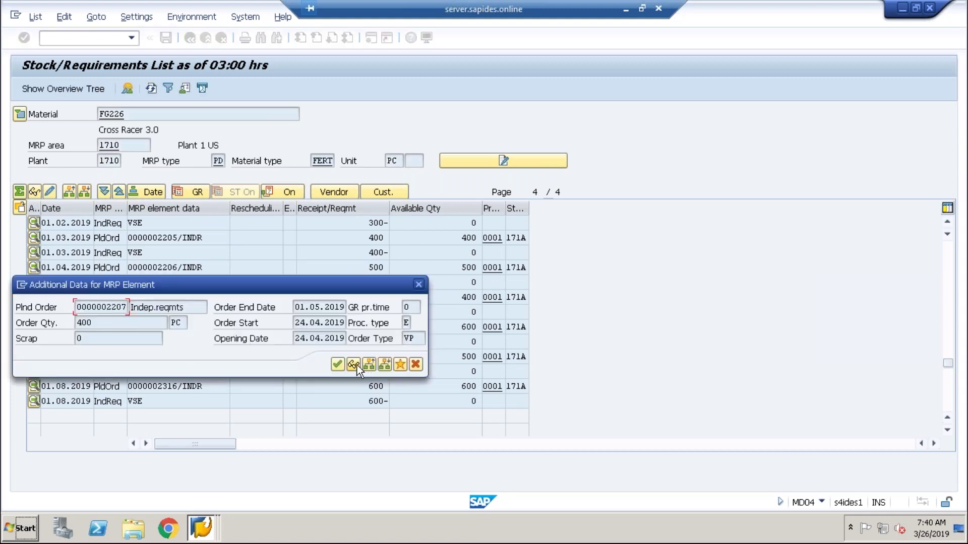
click(354, 365)
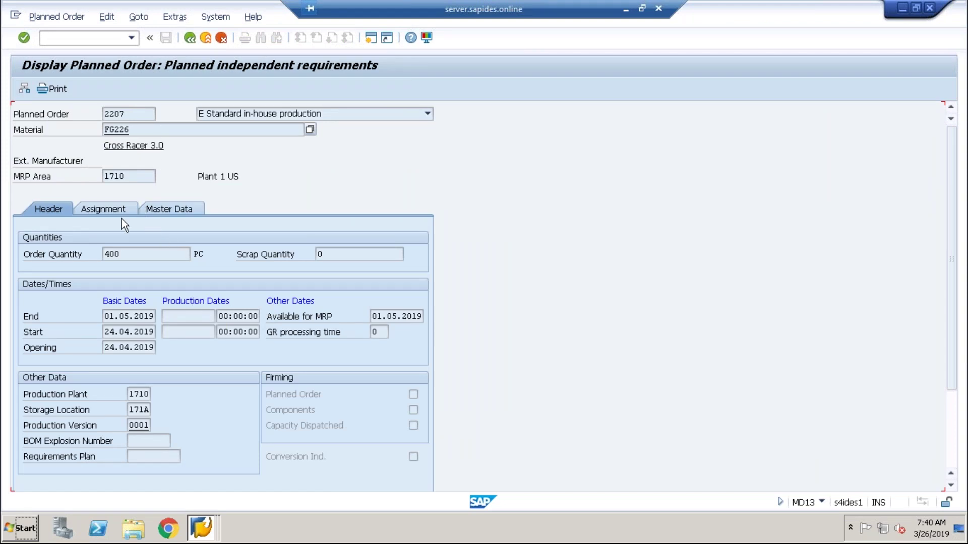
drag(949, 294, 949, 386)
drag(950, 340, 951, 268)
Display the May planned order's component overview, highlight component SG21 and its requirement quantity, show its details, and return to the stock/requirements list
click(24, 88)
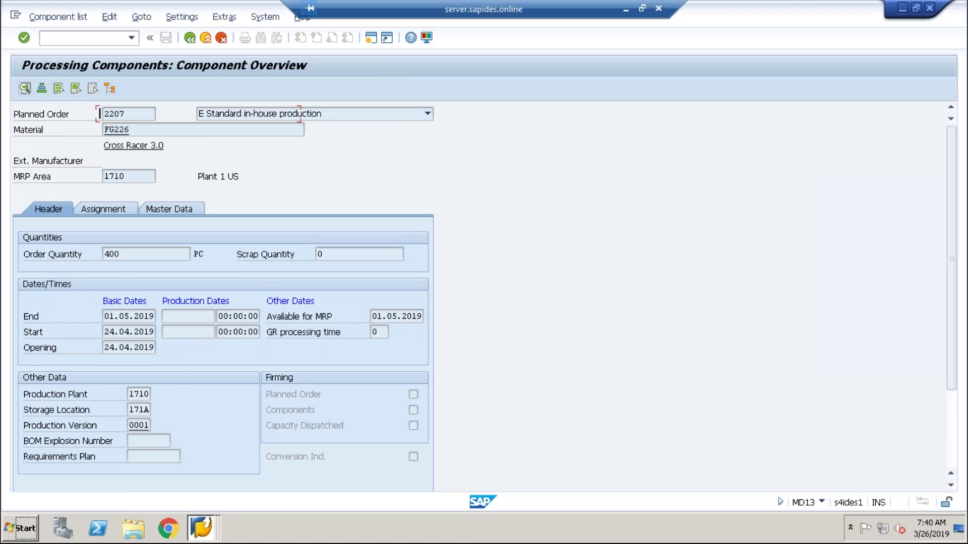
drag(62, 207, 16, 205)
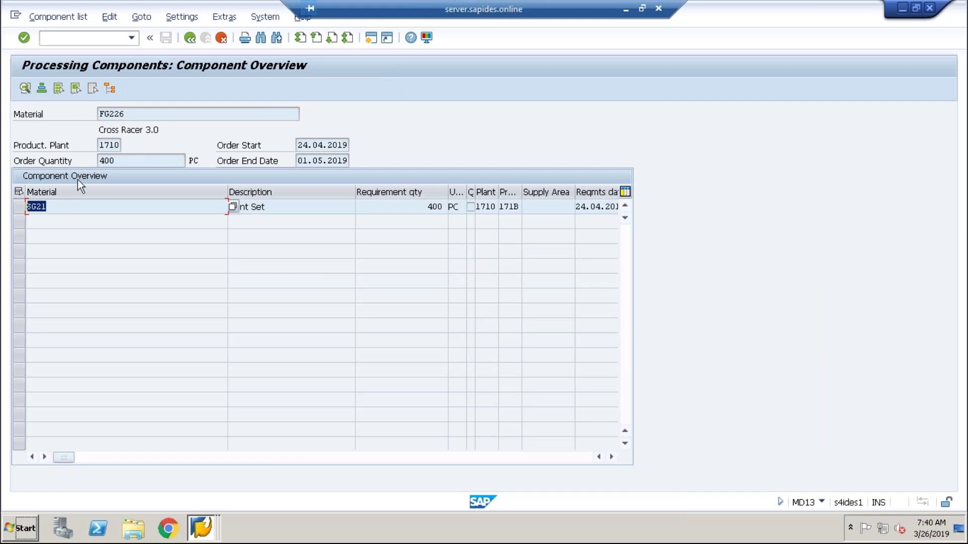
click(421, 207)
drag(421, 207, 453, 204)
drag(170, 114, 69, 112)
click(29, 93)
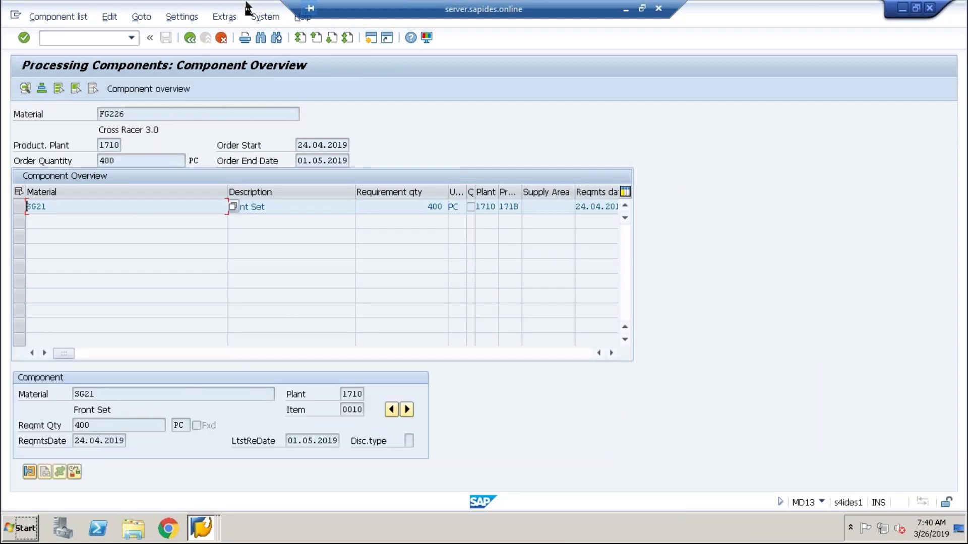
click(190, 38)
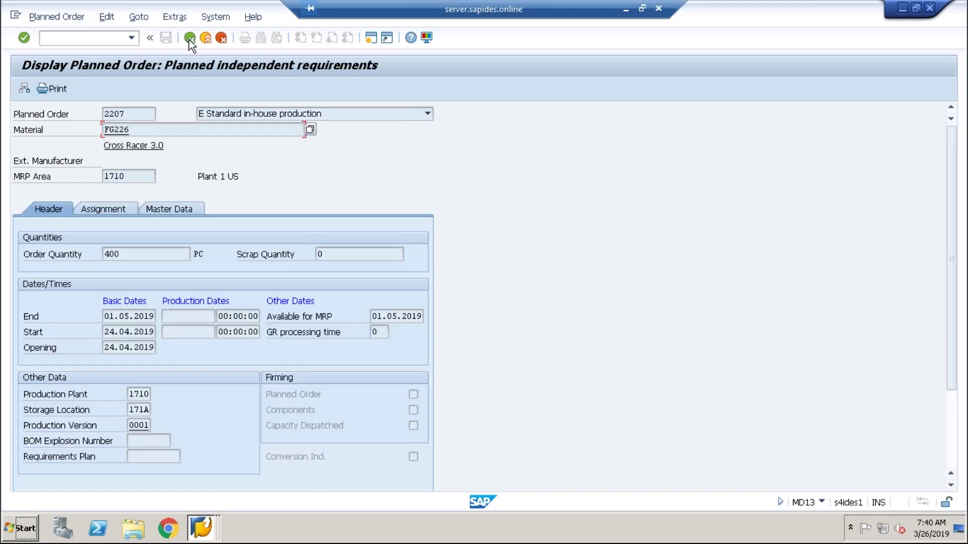
click(190, 38)
Run single-item, multi-level MRP (MD02) for FG226 in plant 1710 with processing key NETCH
click(77, 39)
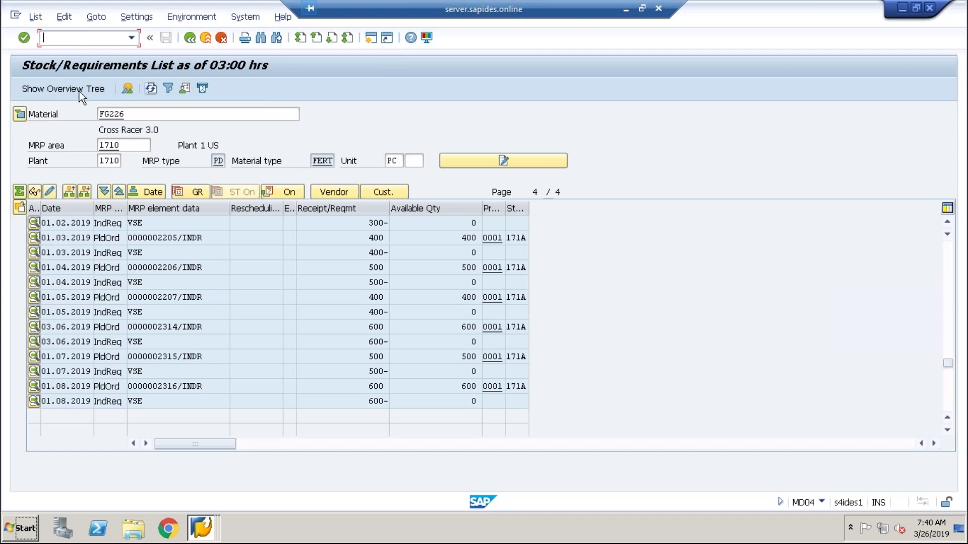
text(/nmd02)
key(Return)
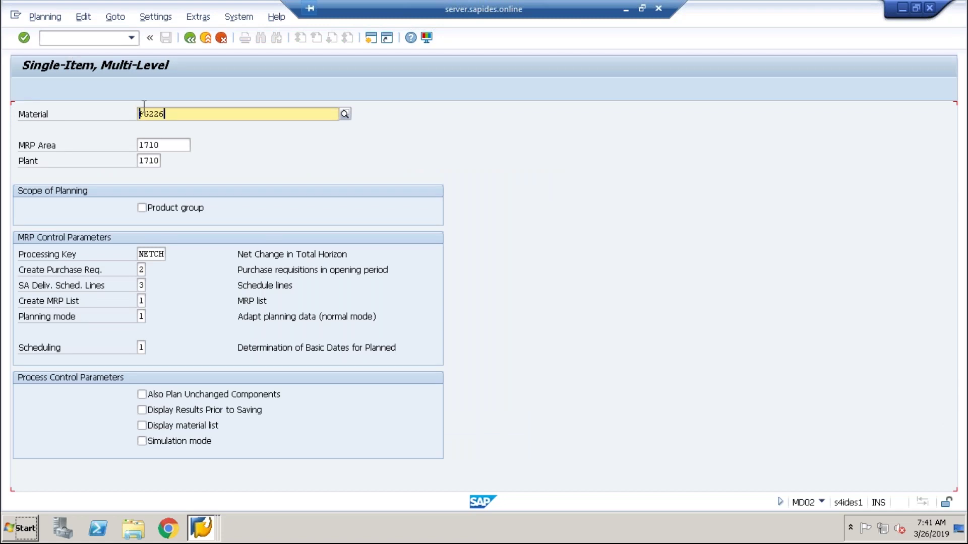
key(Return)
key(Return)
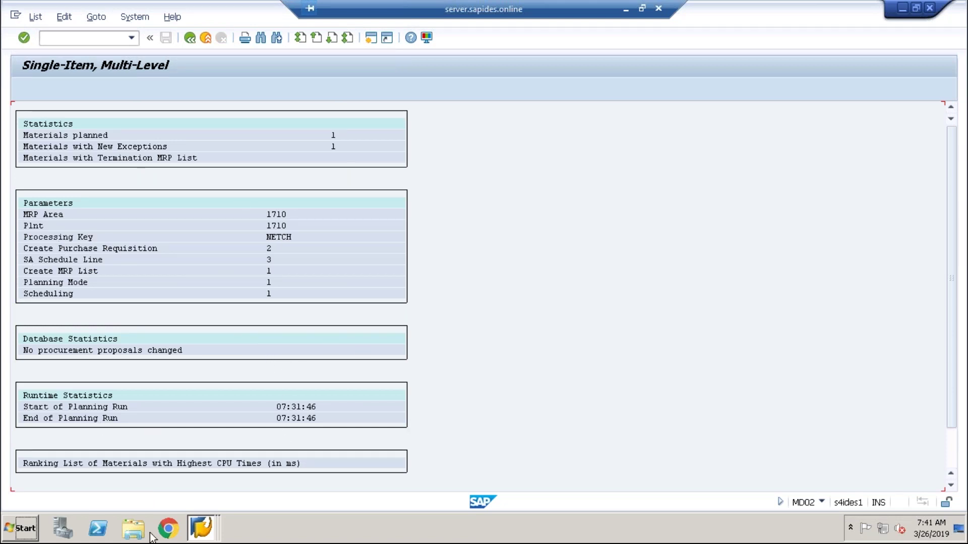
Display the stock/requirements list (MD04) for FG226 in plant 1710 and bring the June to August 2019 entries into view
click(63, 38)
text(/nmd04)
key(Return)
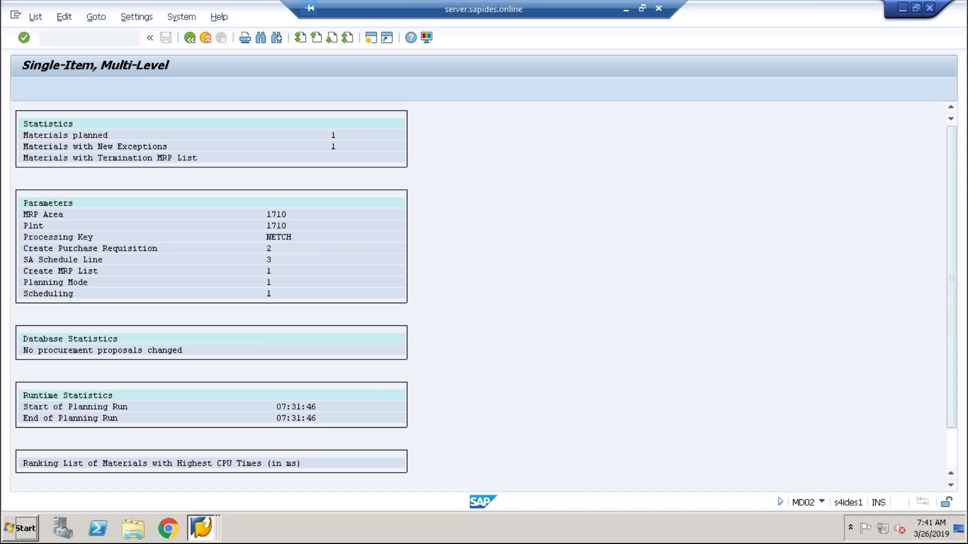
key(Return)
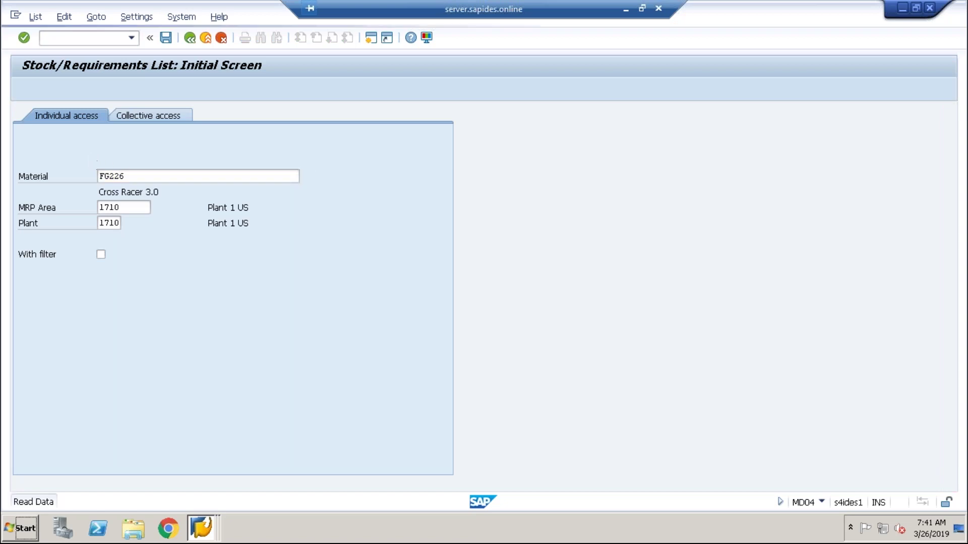
drag(948, 247, 957, 396)
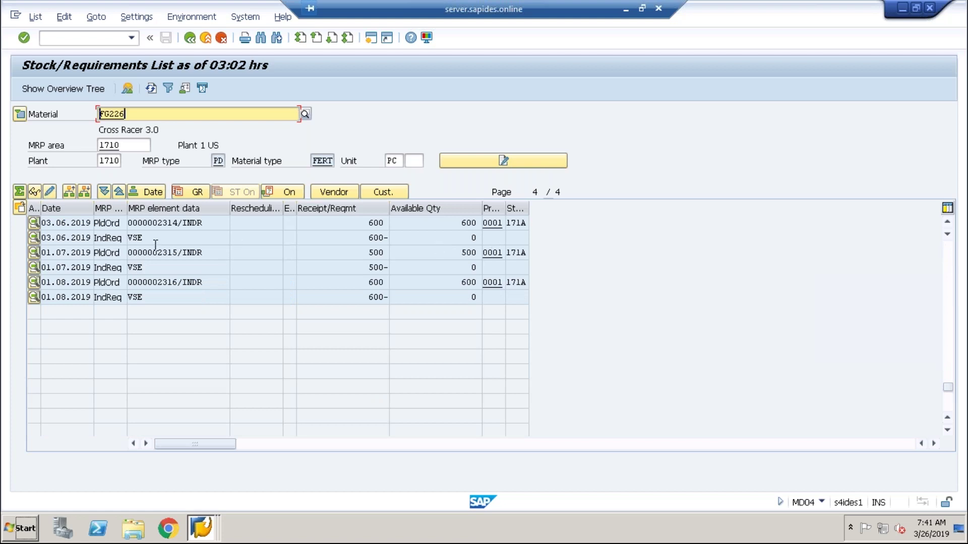
Highlight the July planned order's number, and view and close the additional data of the 03.06.2019 planned order
click(101, 250)
double_click(101, 250)
drag(222, 252, 106, 261)
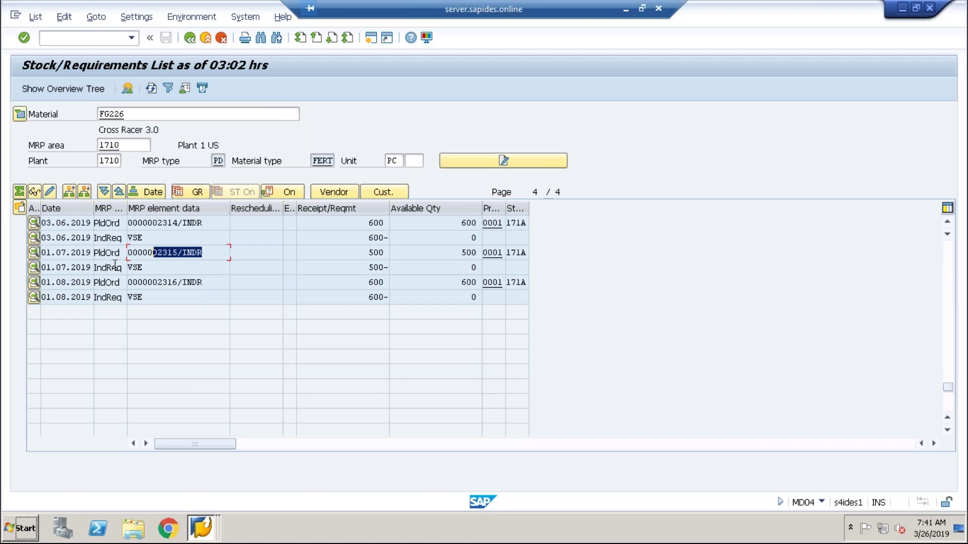
click(33, 223)
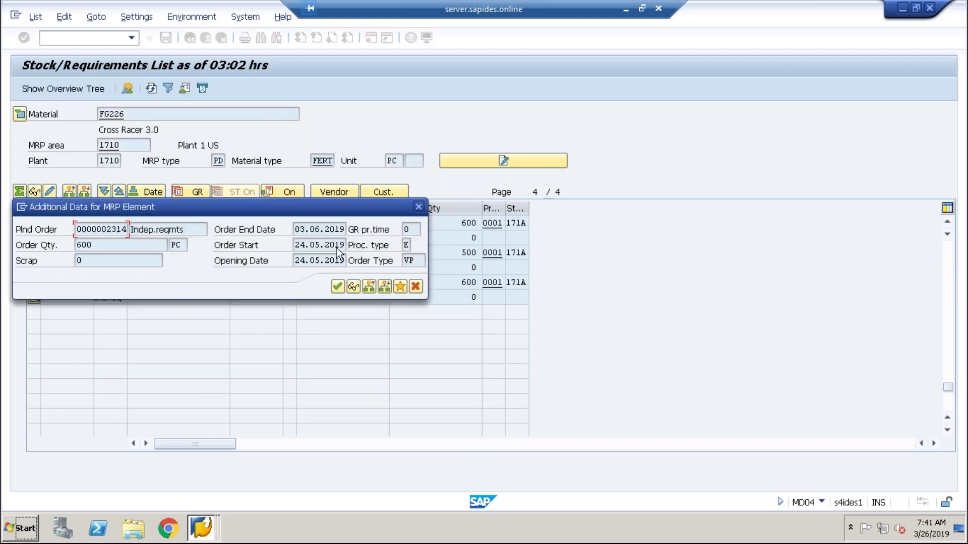
click(337, 287)
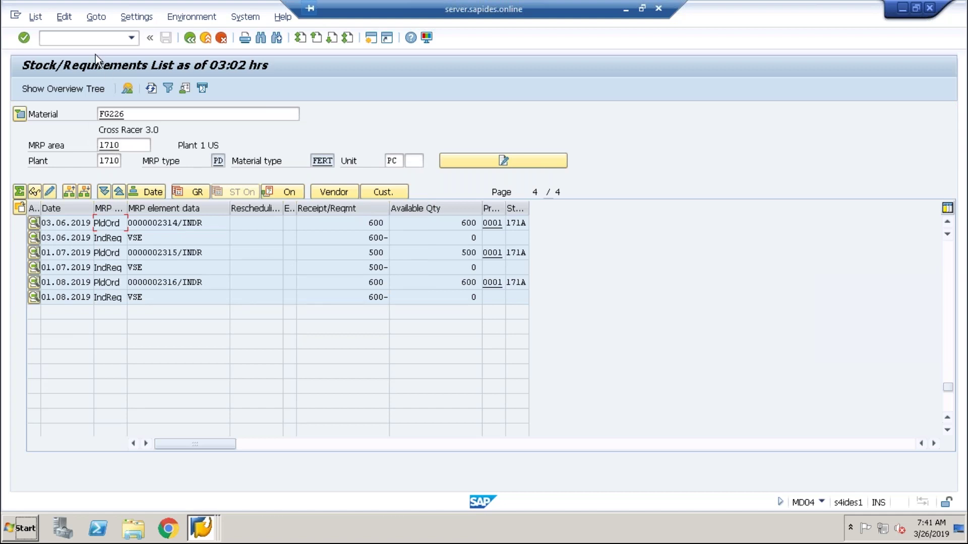
Try to open material TG11 for changing with transaction MM02
click(92, 40)
text(/nmm02)
key(Return)
key(BackSpace)
key(BackSpace)
key(BackSpace)
key(BackSpace)
key(BackSpace)
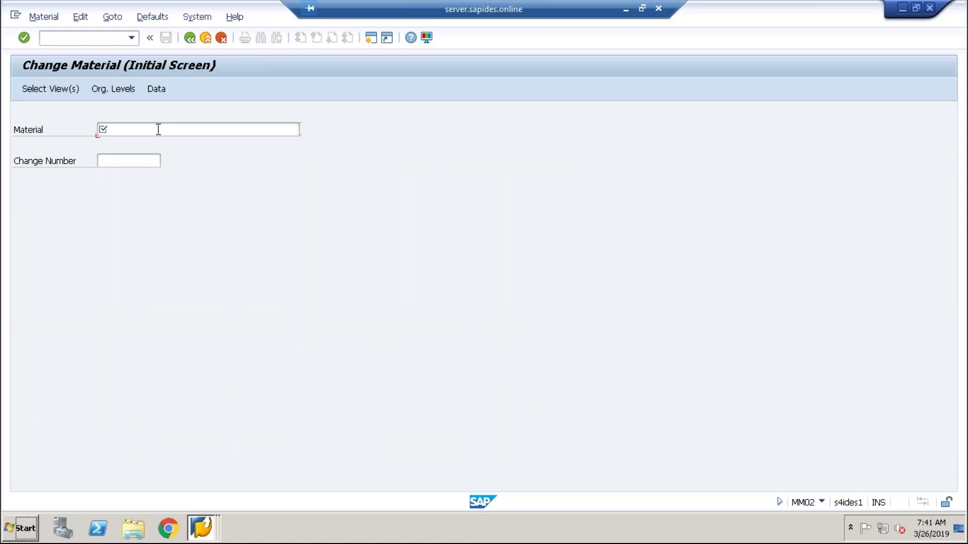
text(TG11)
key(Return)
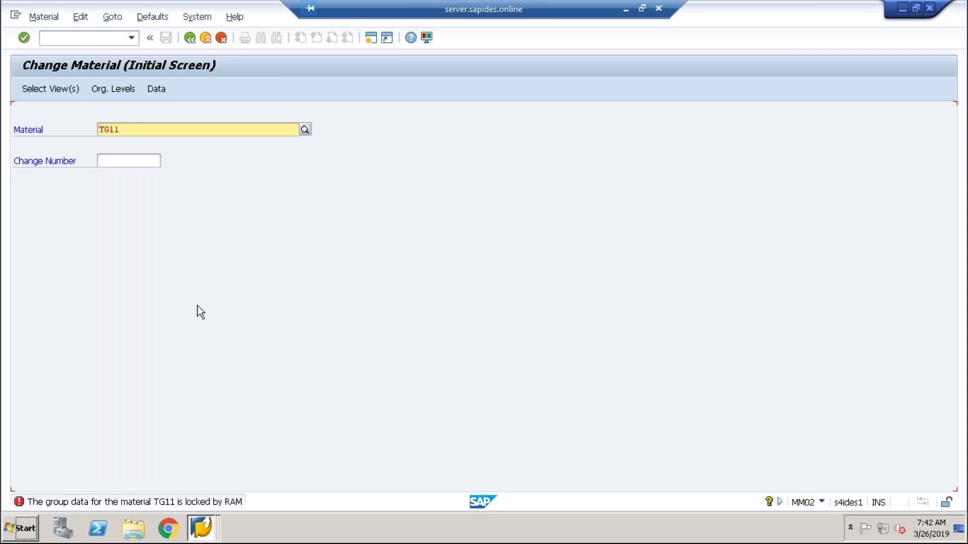
Switch to the session creating material TG11 and exit it without saving the data
click(201, 528)
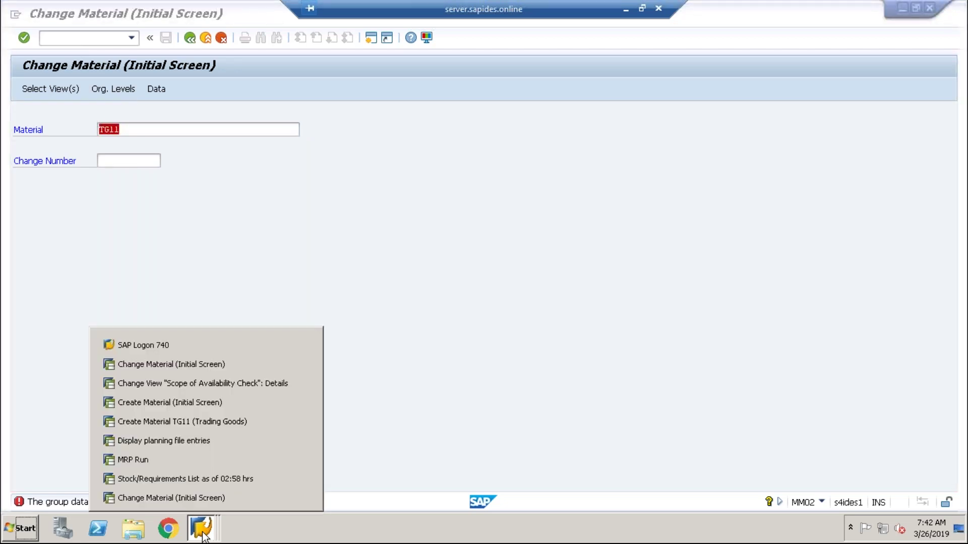
click(186, 422)
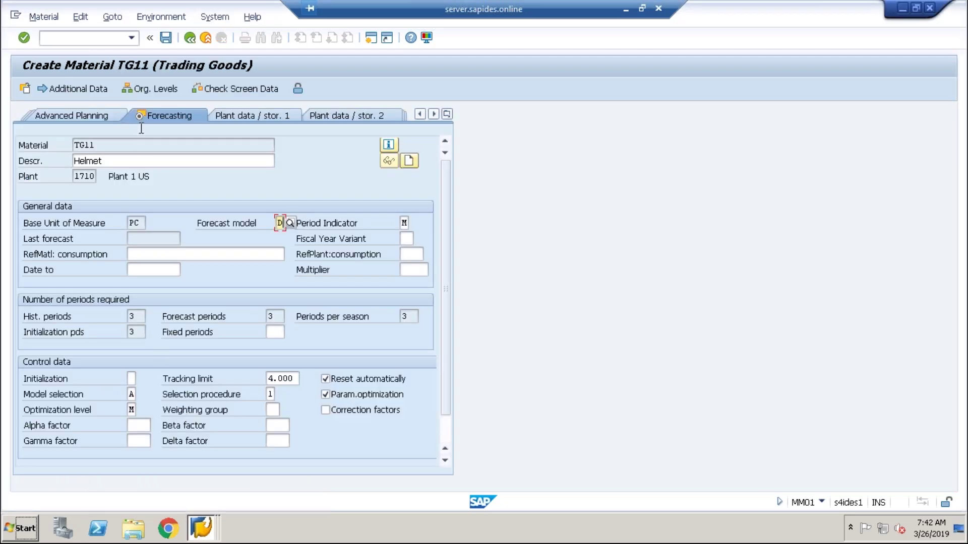
click(186, 38)
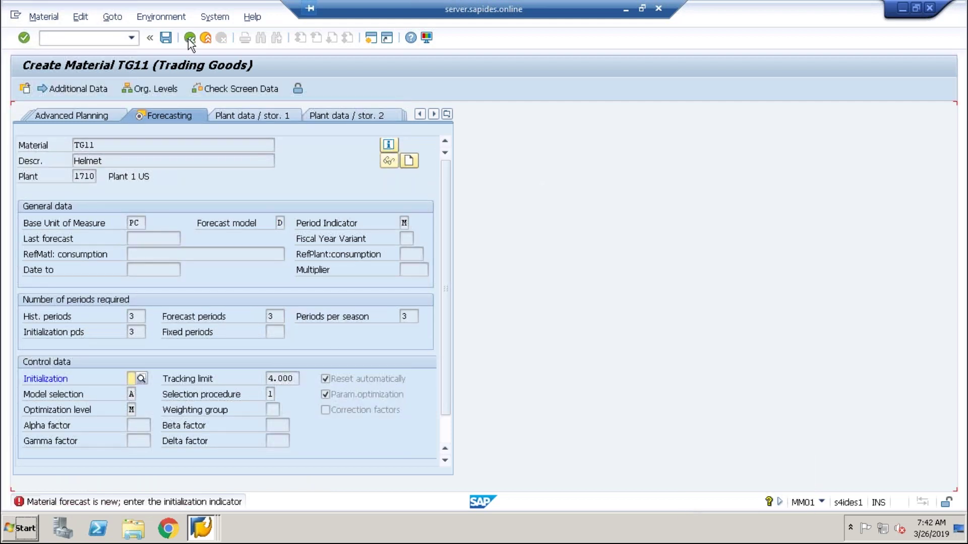
click(205, 38)
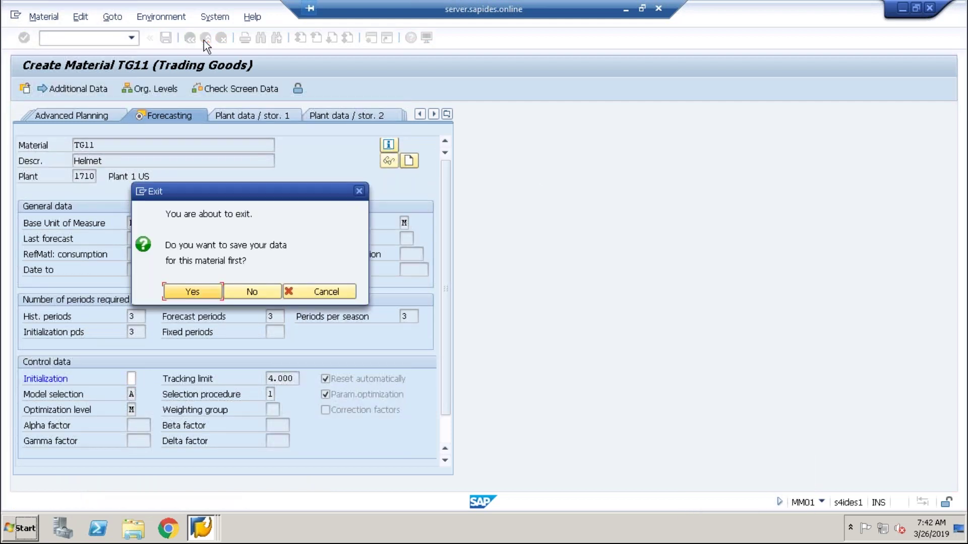
click(234, 293)
Open material TG11 in MM02 and select the MRP 1, MRP 2, MRP 3 and MRP 4 views
text(/nmm02)
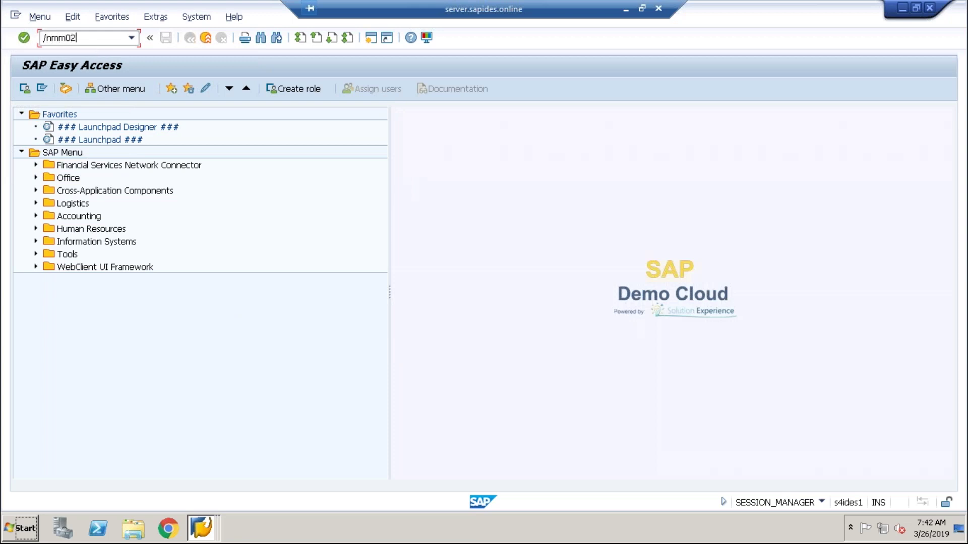
key(Return)
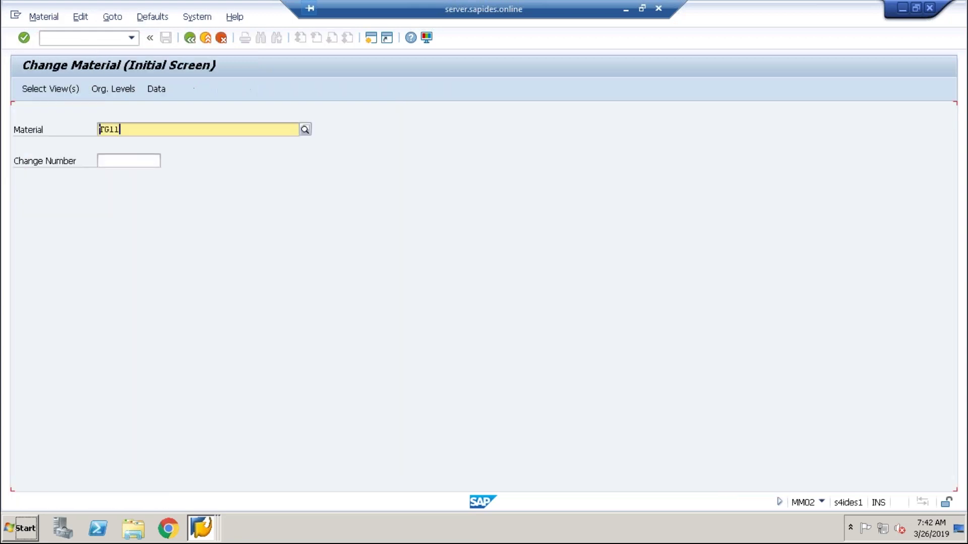
key(Return)
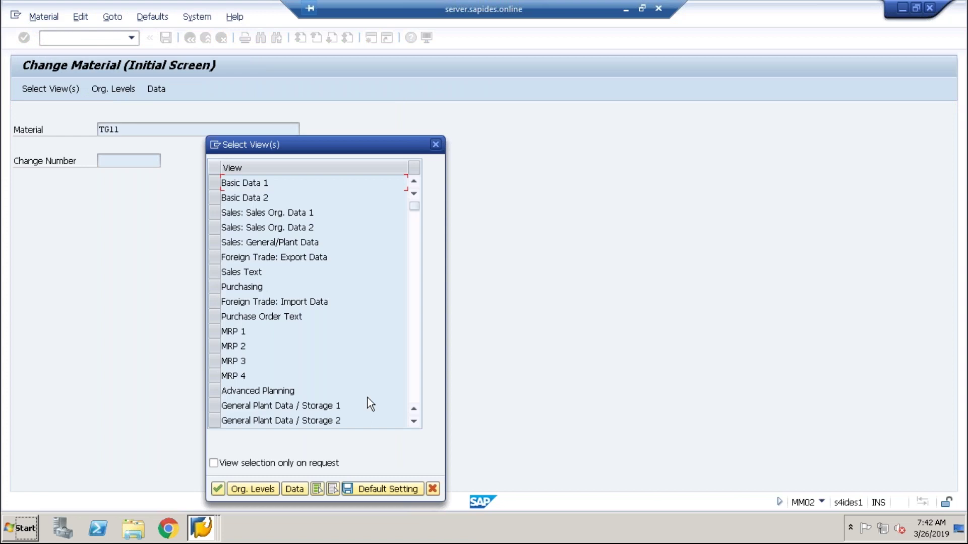
click(210, 335)
click(213, 347)
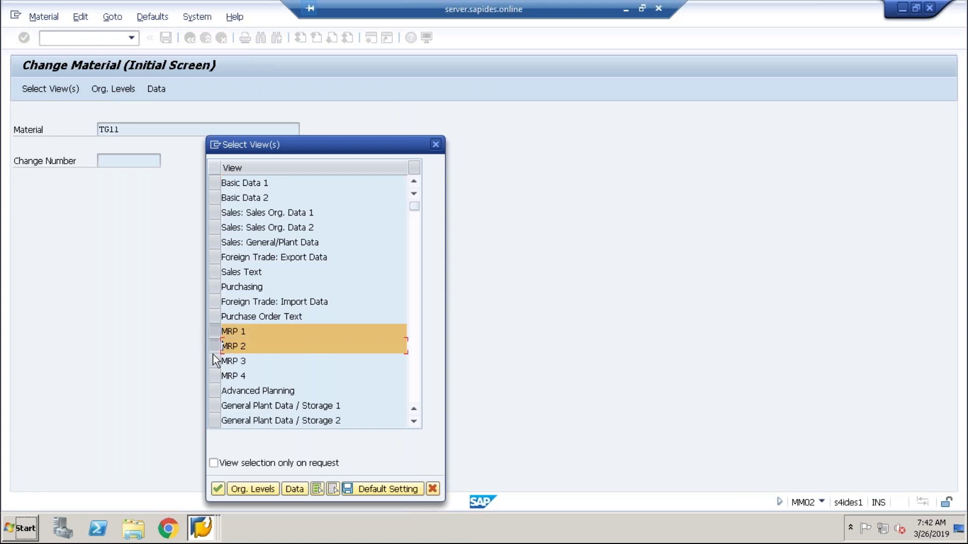
click(214, 361)
click(214, 376)
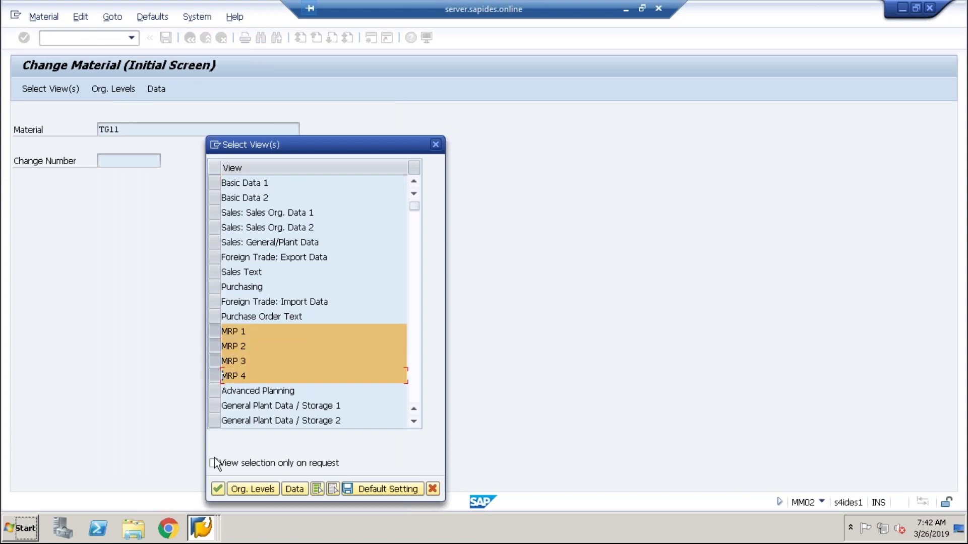
click(217, 489)
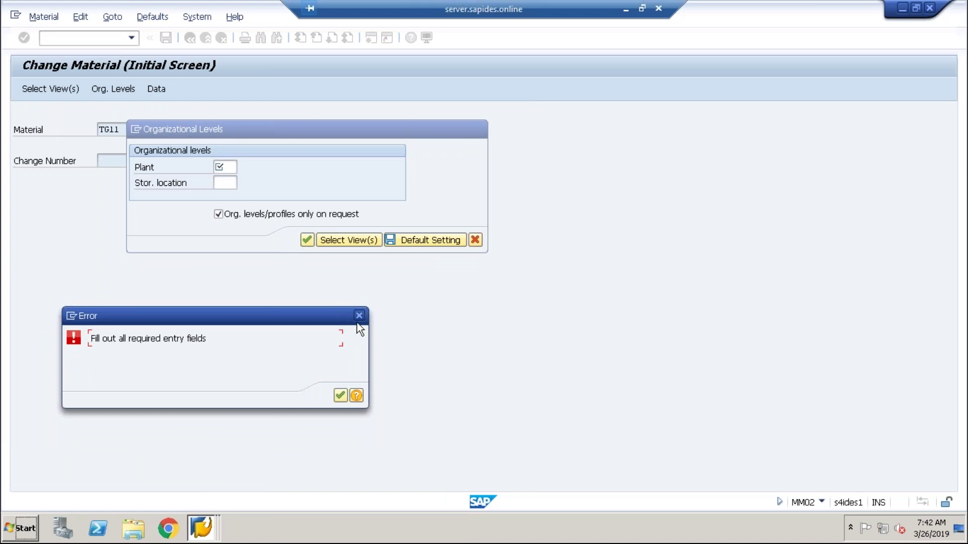
Enter plant 1710 as the organizational level for TG11 and go to the MRP type and MRP controller in the MRP 1 view
click(359, 315)
text(171-)
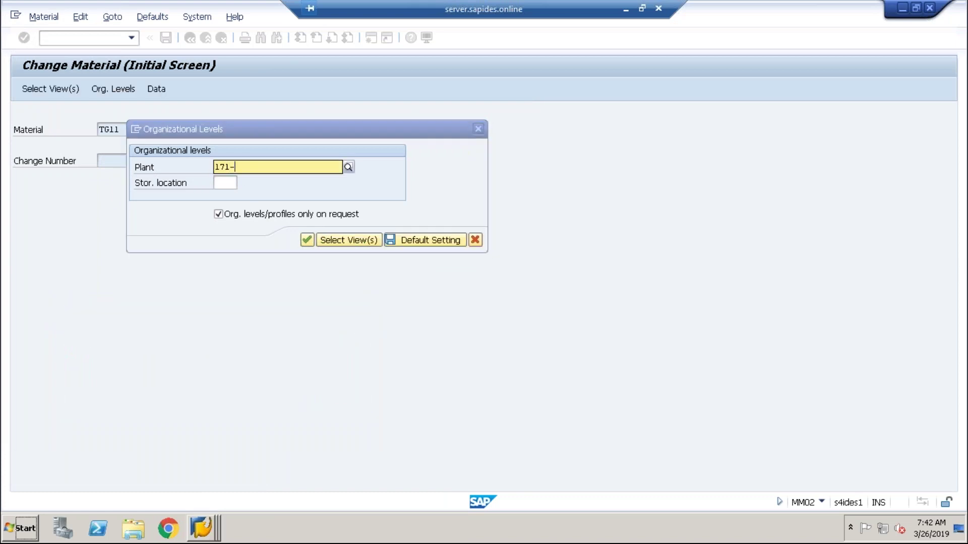
key(BackSpace)
text(0)
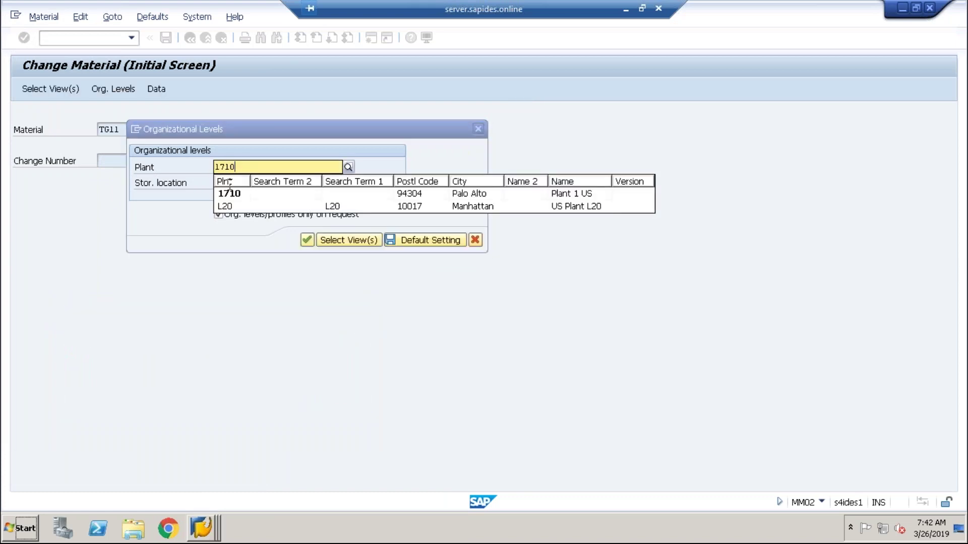
click(225, 199)
key(Tab)
text(1710)
key(Return)
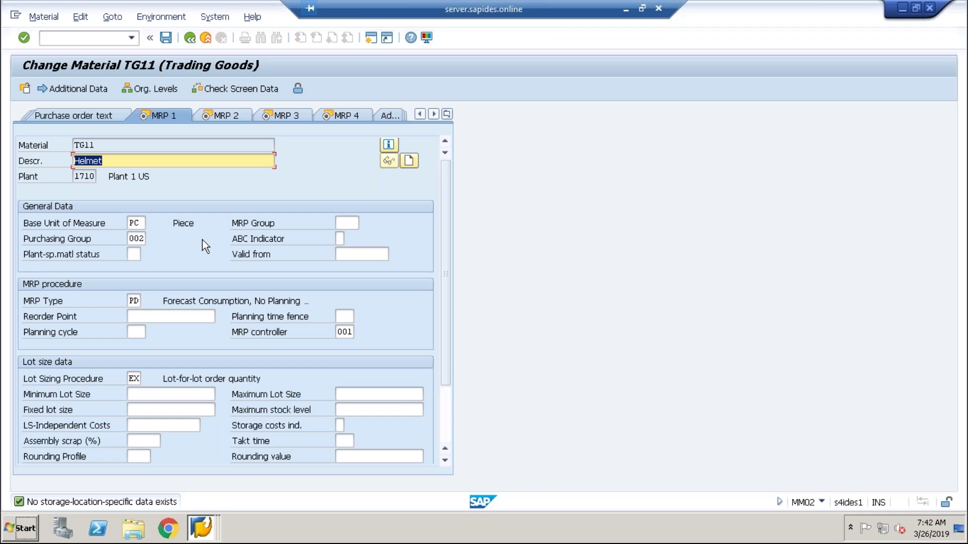
click(138, 301)
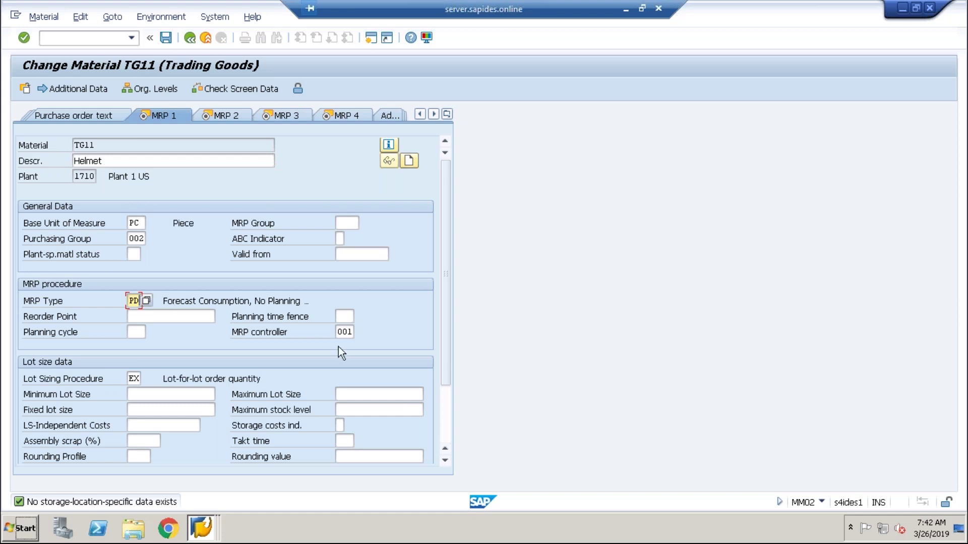
click(346, 332)
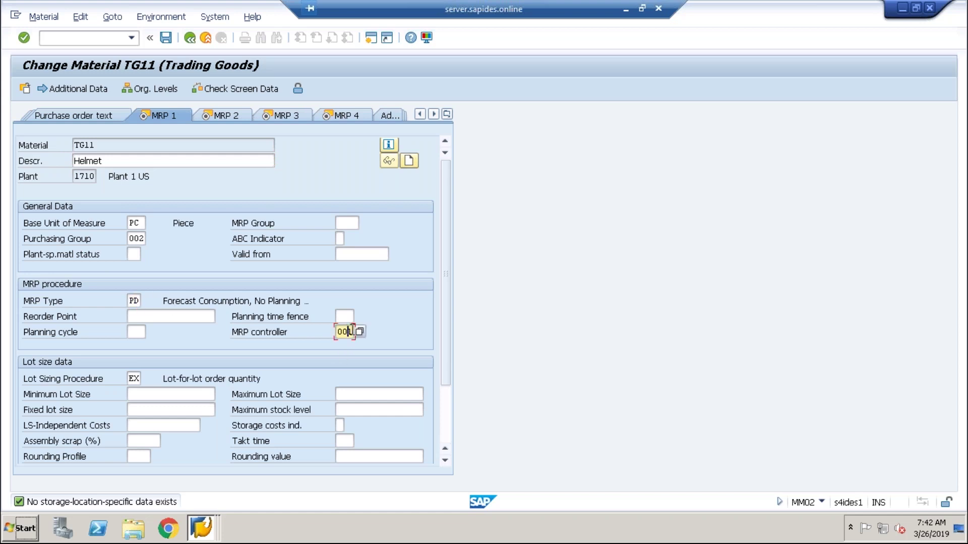
Review the MRP controllers and lot sizing procedures available for material TG11 in the MRP 1 view
click(359, 332)
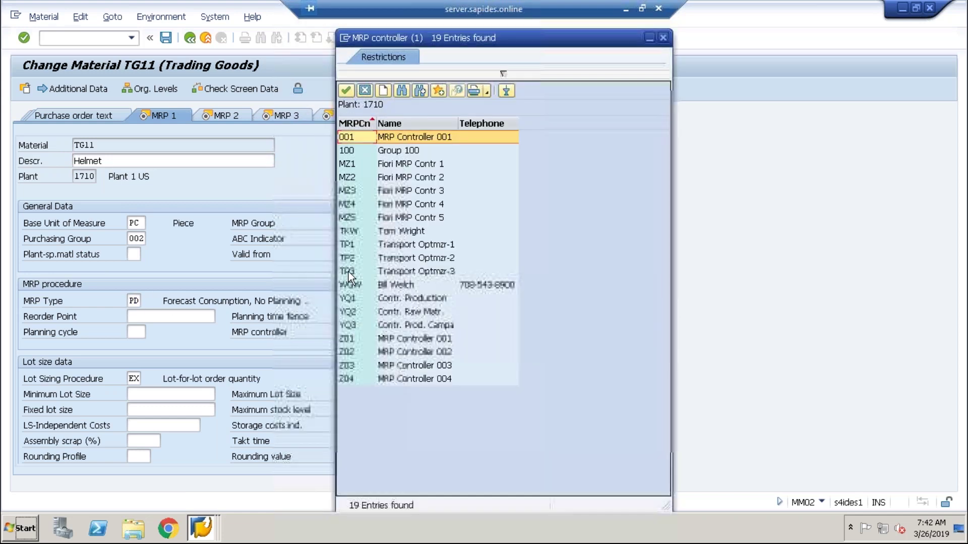
click(663, 38)
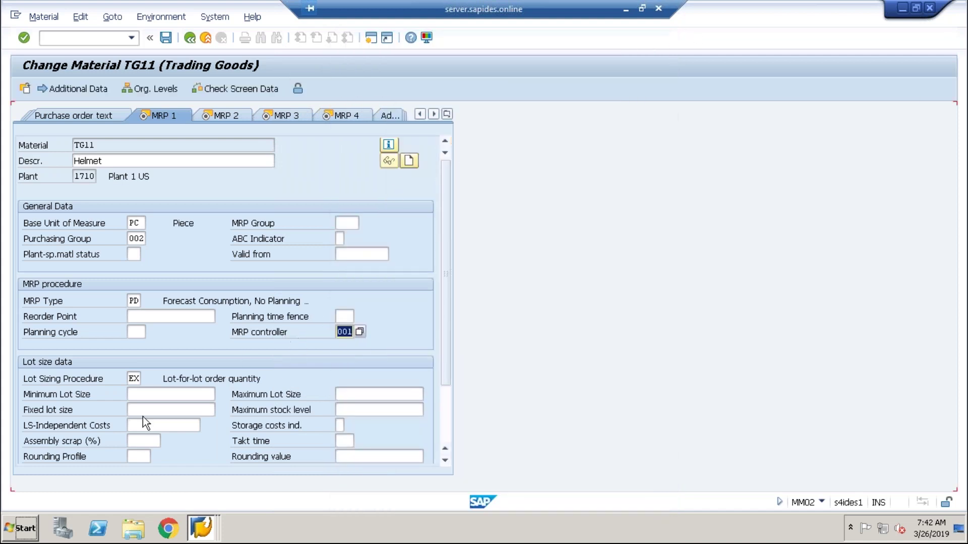
click(74, 379)
click(136, 380)
click(147, 379)
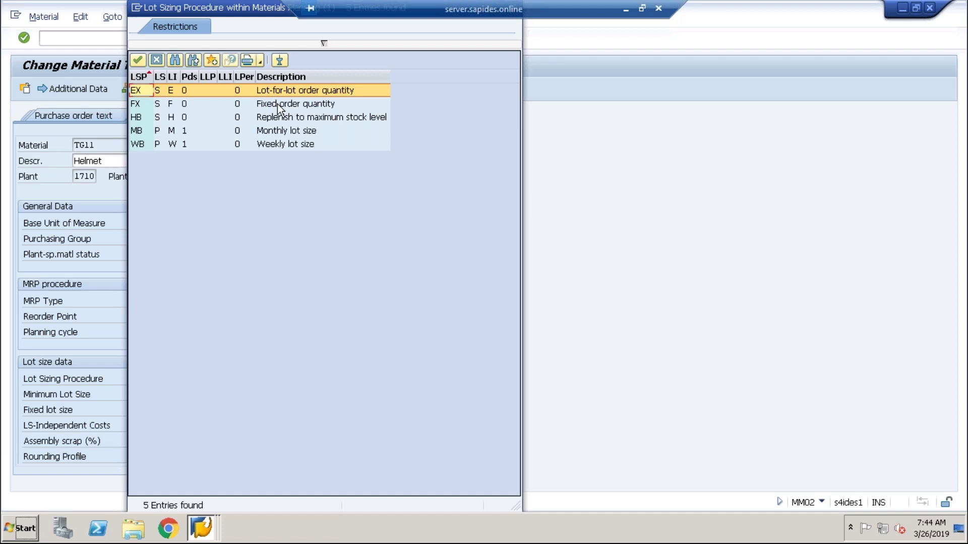
drag(248, 8, 241, 98)
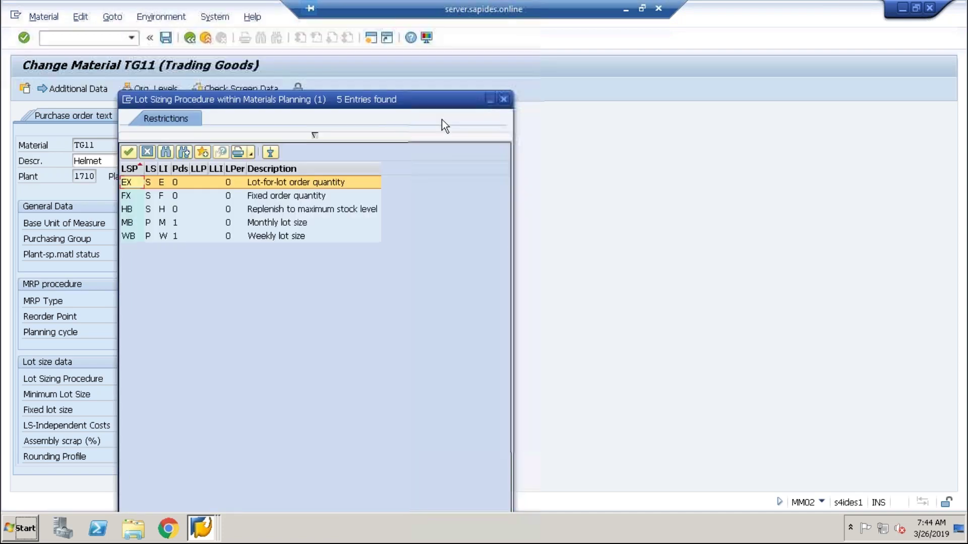
click(501, 104)
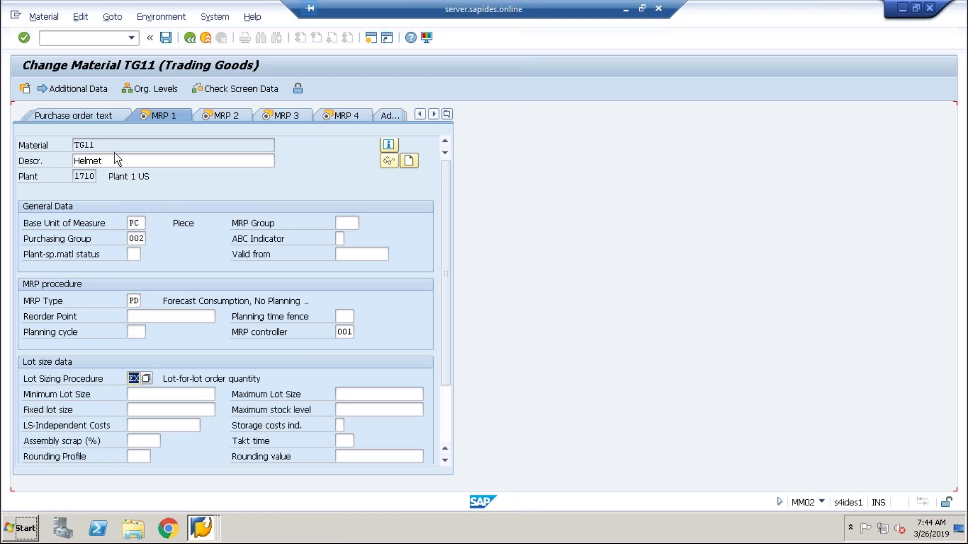
Go through TG11's MRP 2 view, examining the procurement type, safety stock, minimum safety stock and service level
click(204, 117)
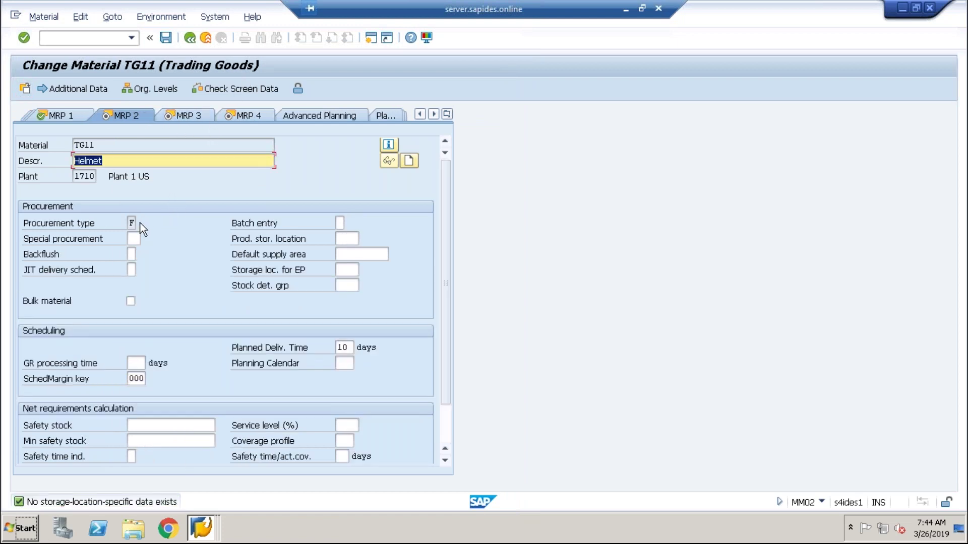
click(135, 223)
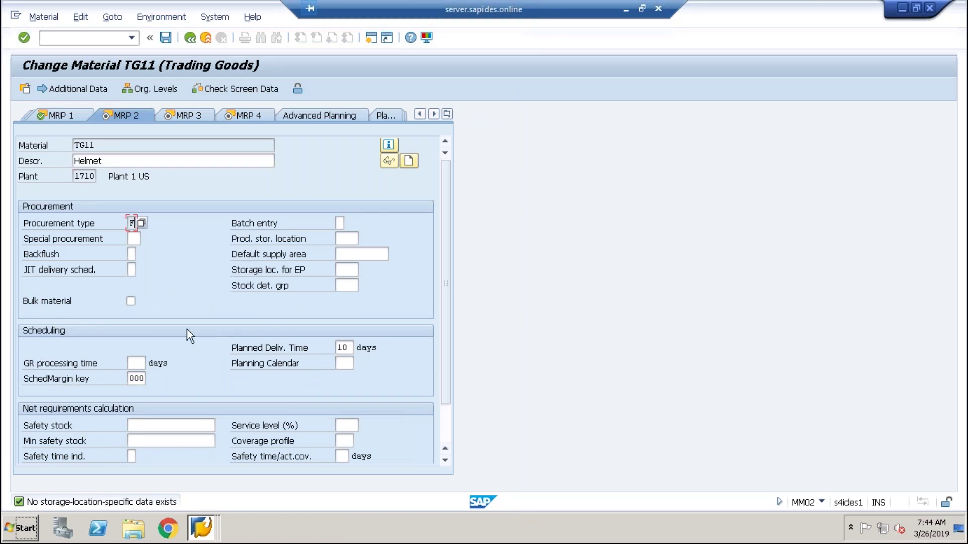
click(173, 426)
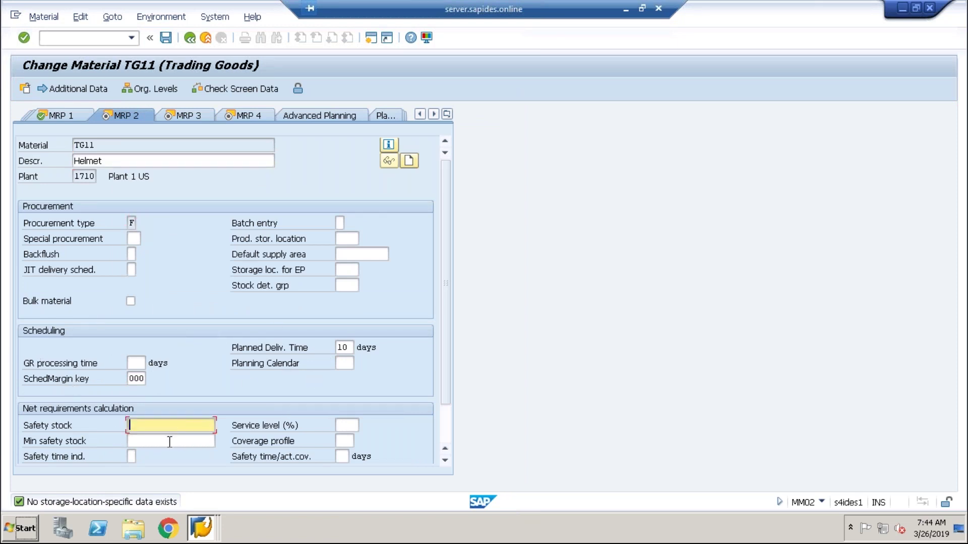
click(169, 441)
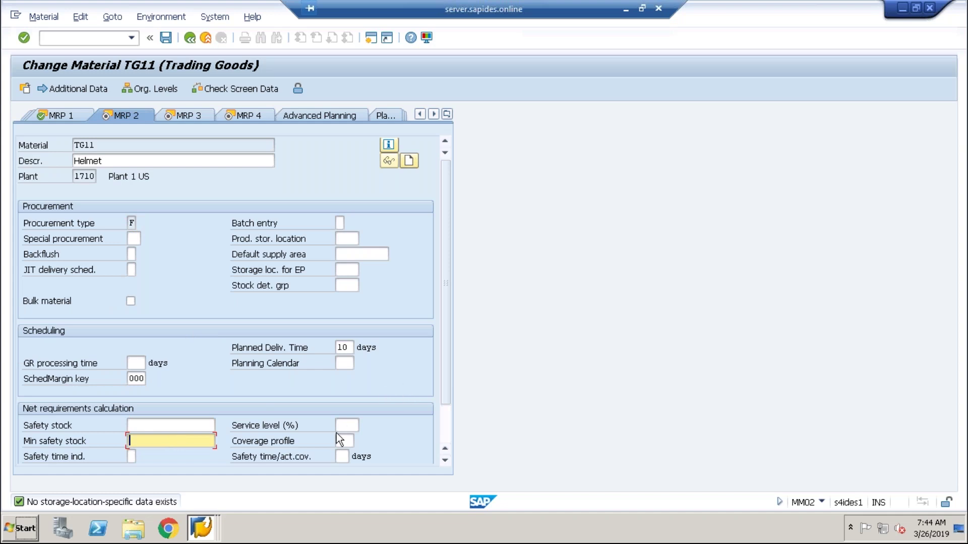
click(338, 425)
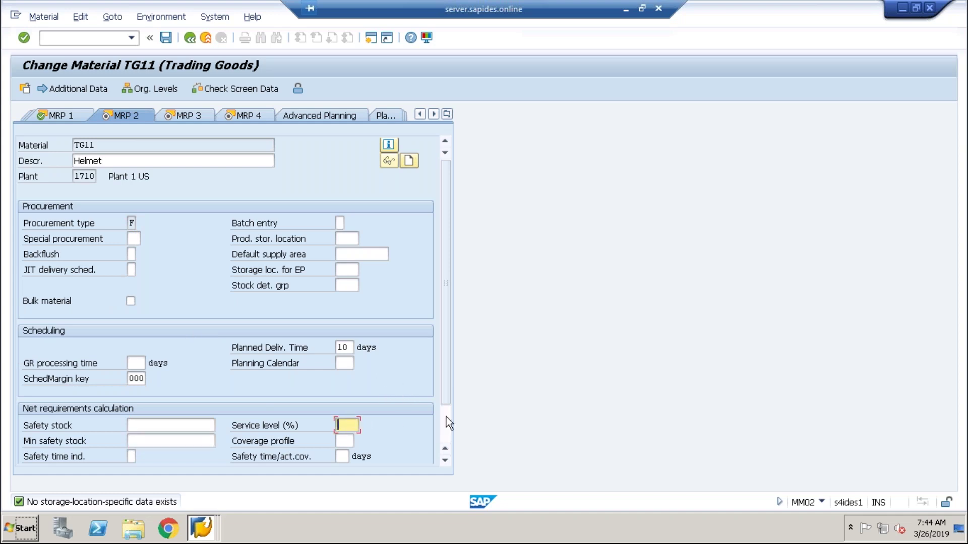
click(446, 461)
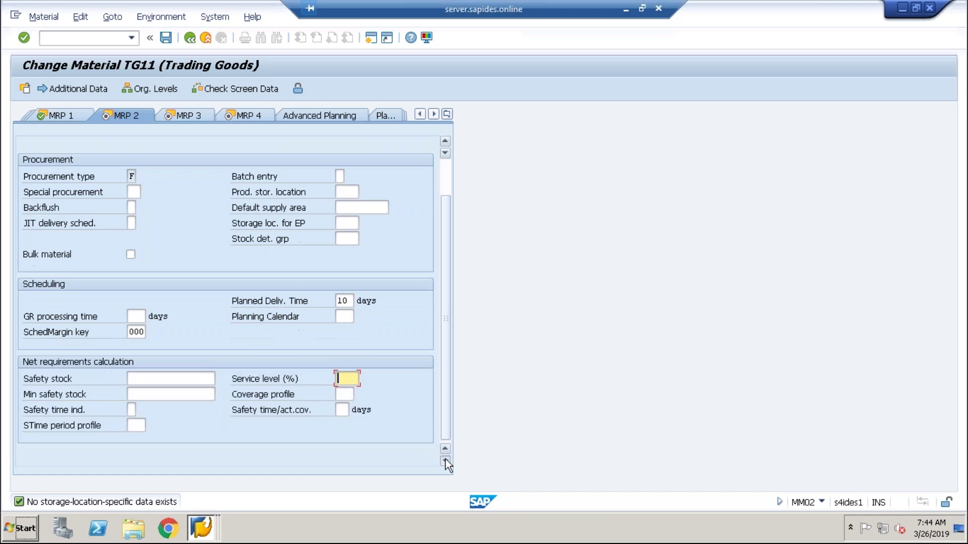
Examine the strategy group in TG11's MRP 3 view and its additional strategy selection, without changing it
click(174, 113)
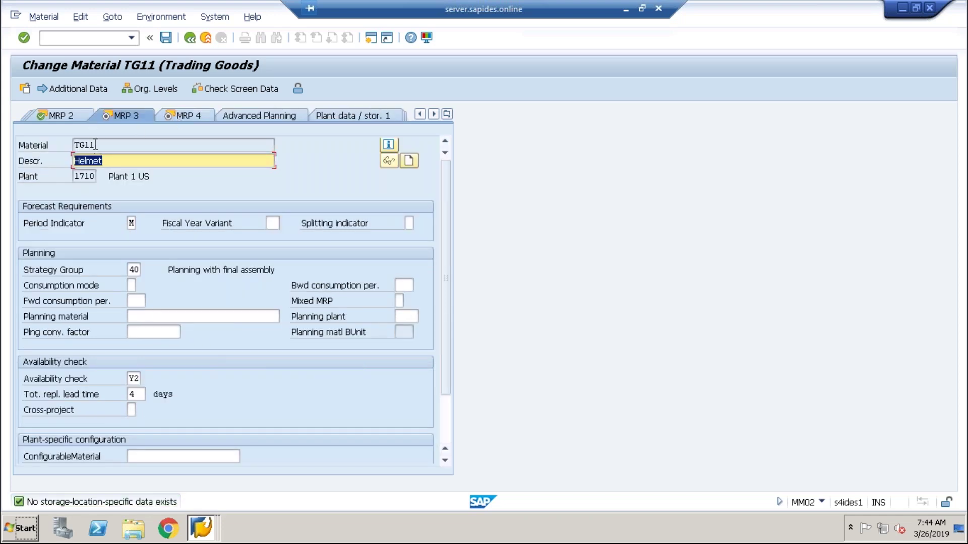
click(135, 270)
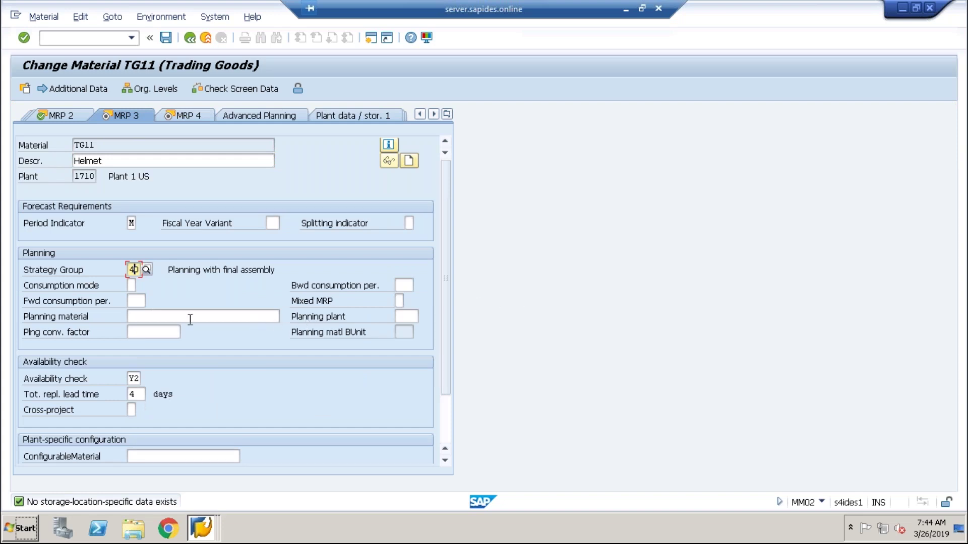
click(146, 271)
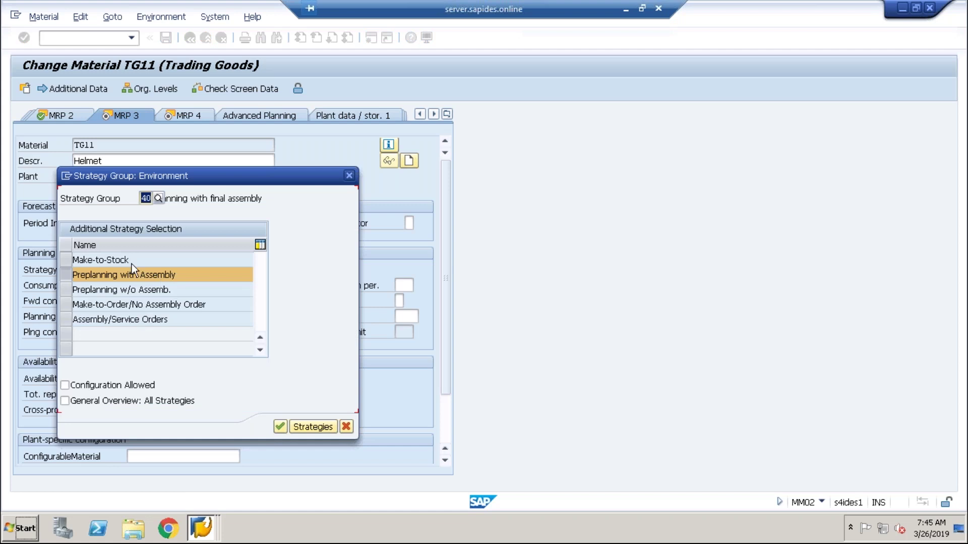
click(348, 176)
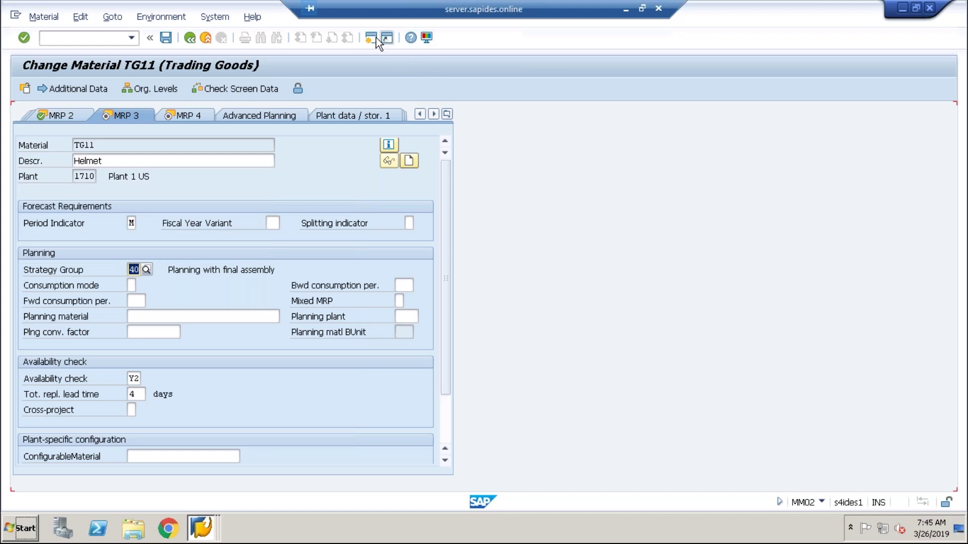
Start transaction SPRO in a new session and display the SAP Reference IMG
click(373, 38)
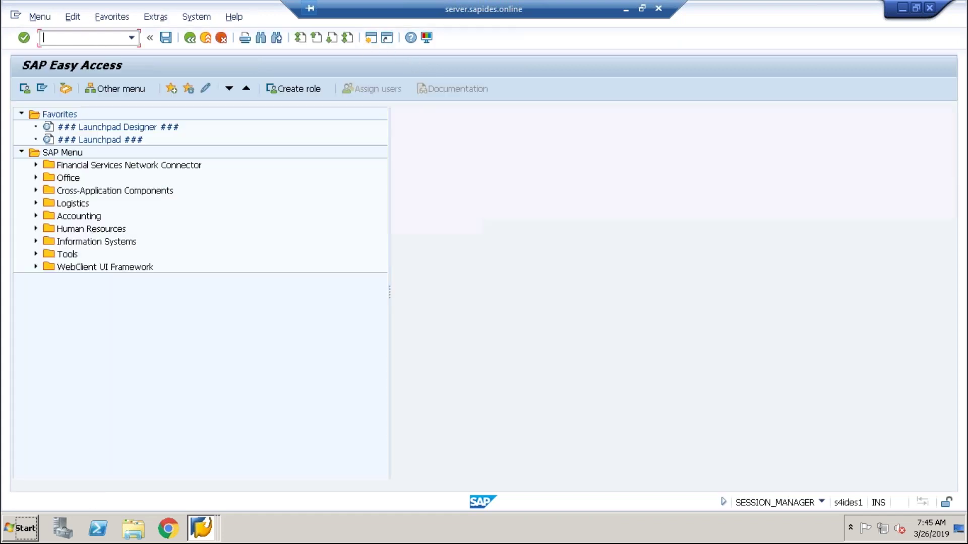
text(spro)
key(Return)
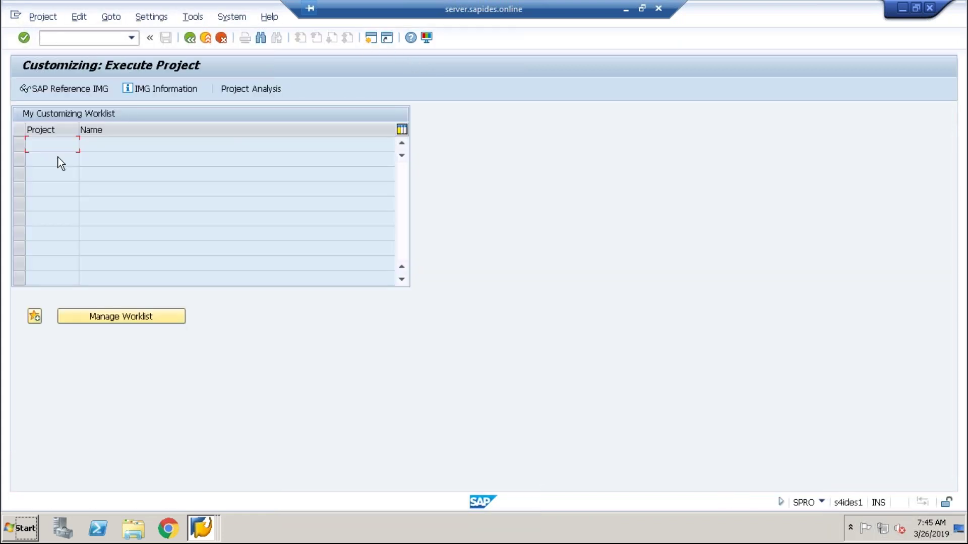
click(31, 87)
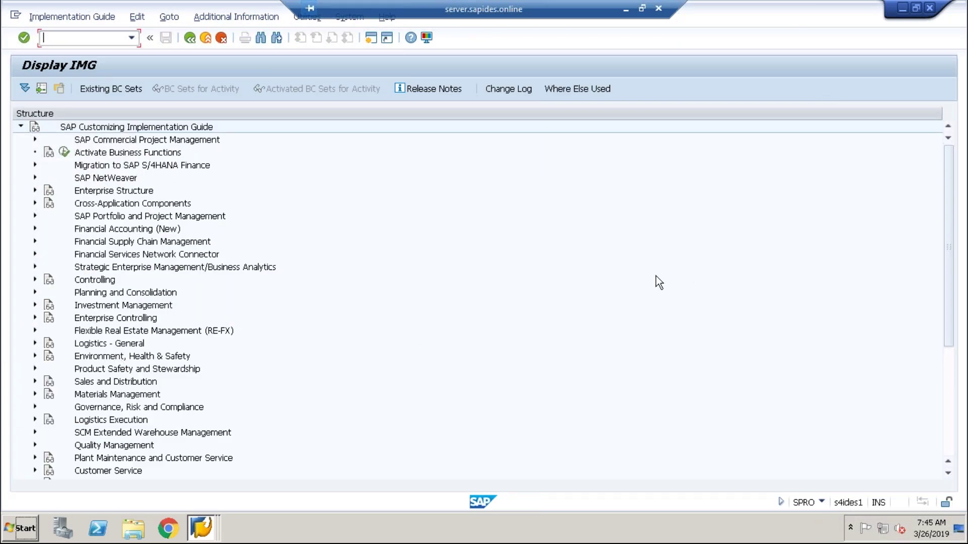
Expand Production and its Material Requirements Planning node in the implementation guide
drag(950, 277, 953, 314)
click(35, 407)
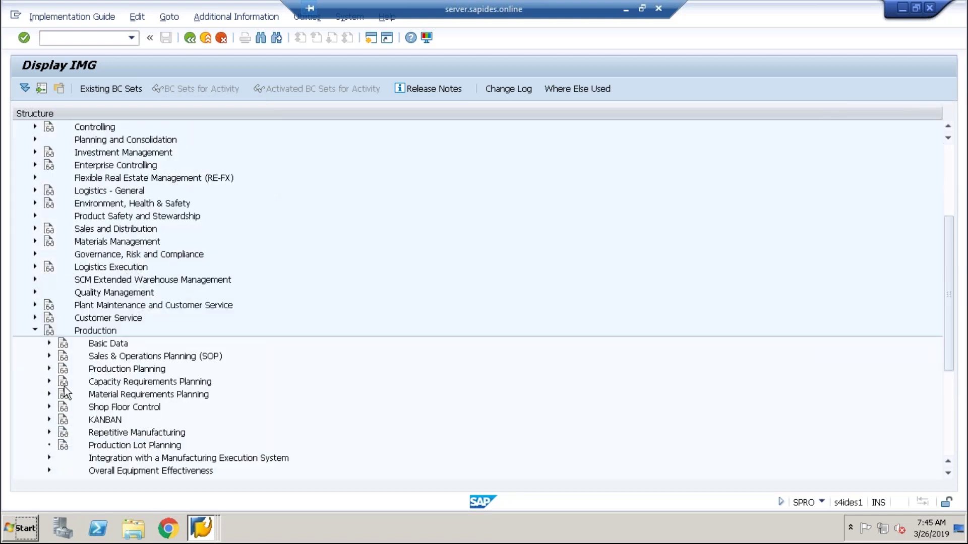
click(49, 394)
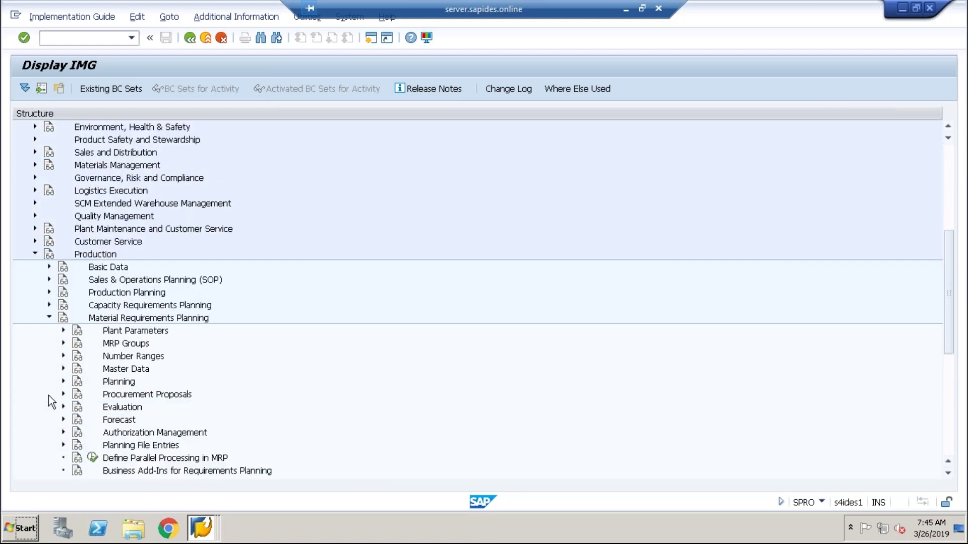
Look through the Plant Parameters and Planning nodes, including the activities under Lot-Size Calculation and MRP Calculation
click(64, 331)
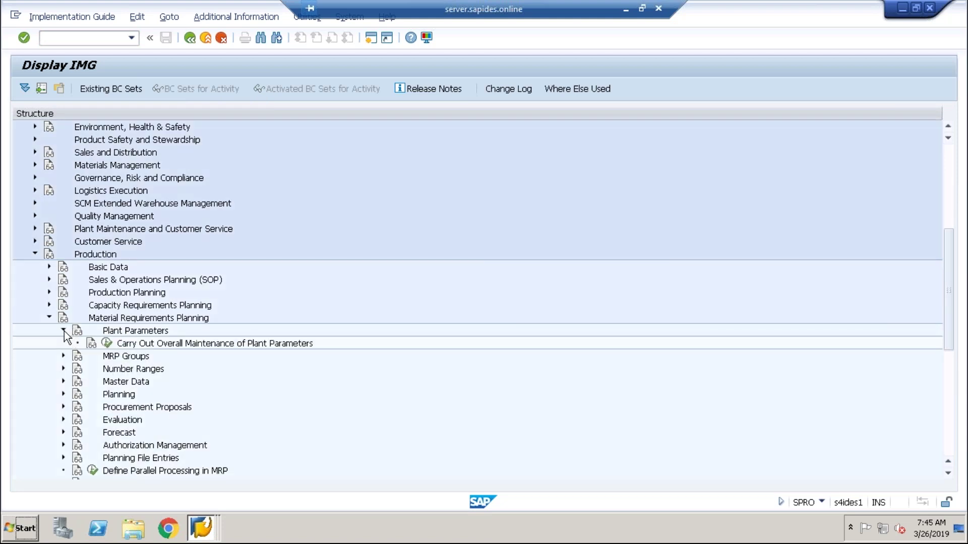
click(64, 332)
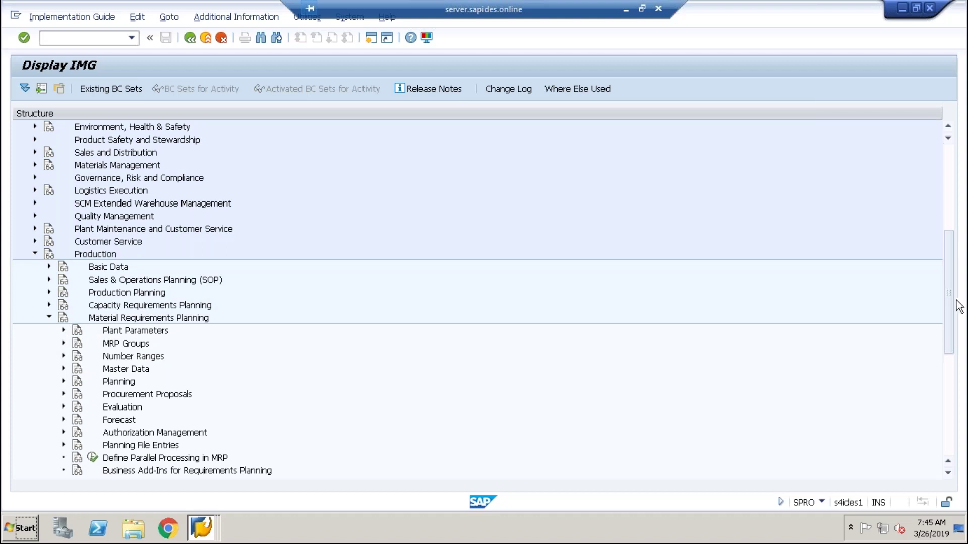
drag(951, 300, 946, 342)
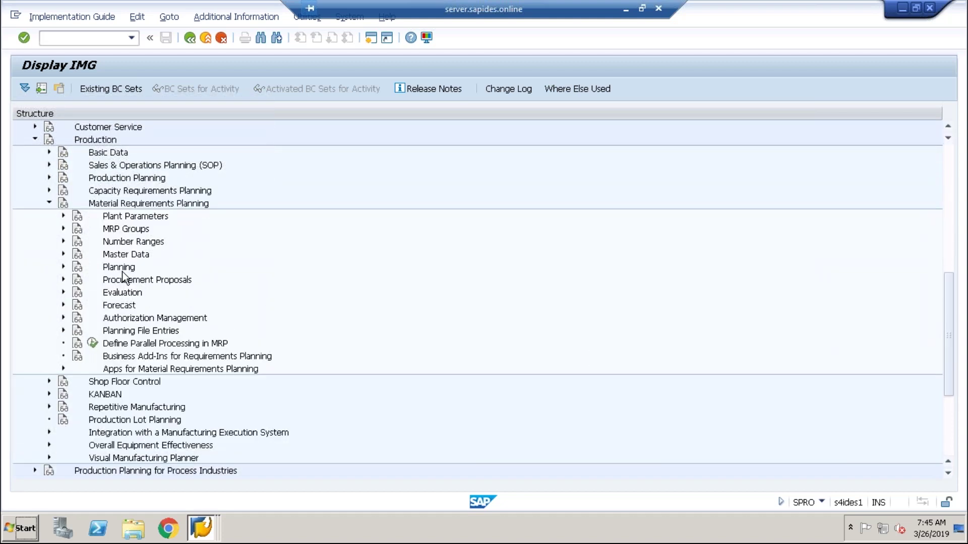
click(63, 266)
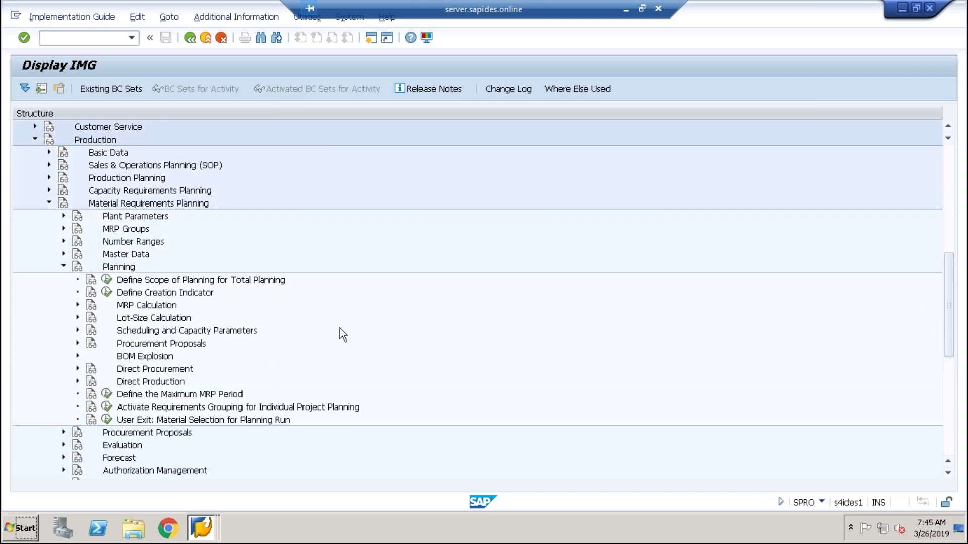
click(77, 318)
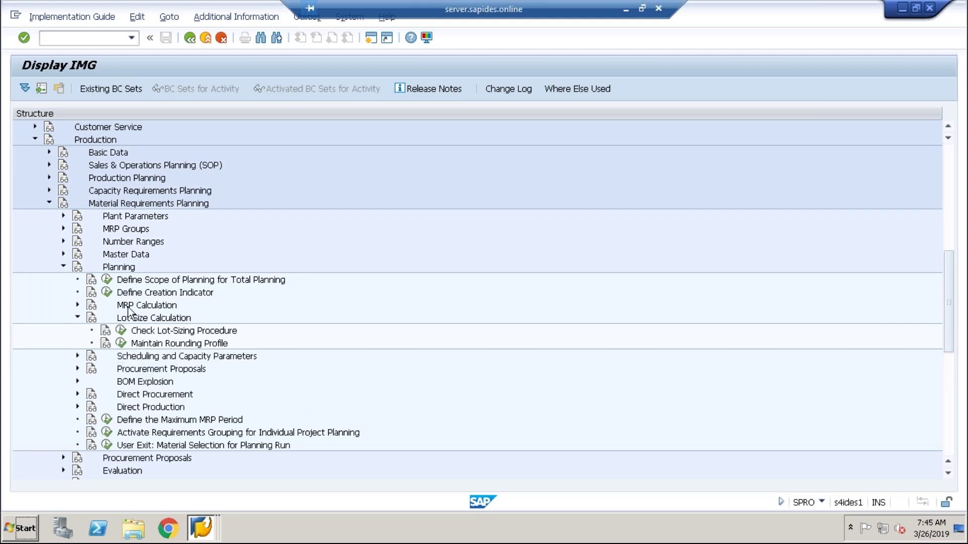
click(77, 305)
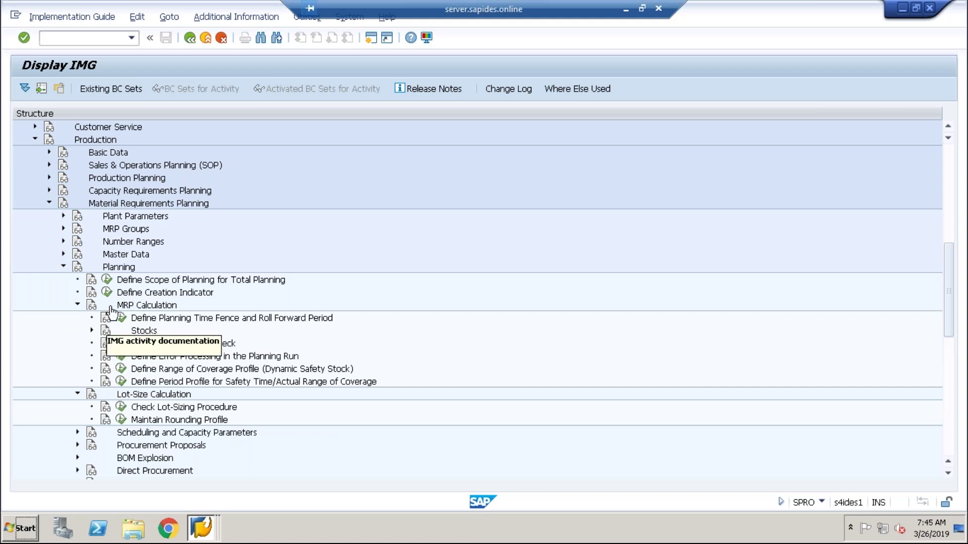
View the MRP controllers defined under Master Data with Define MRP Controllers, and return to the implementation guide
click(64, 255)
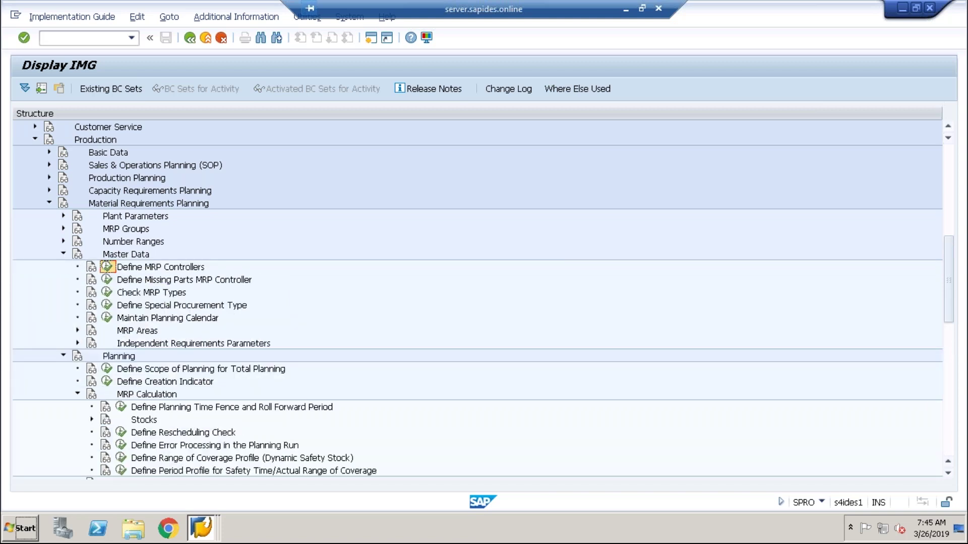
click(106, 267)
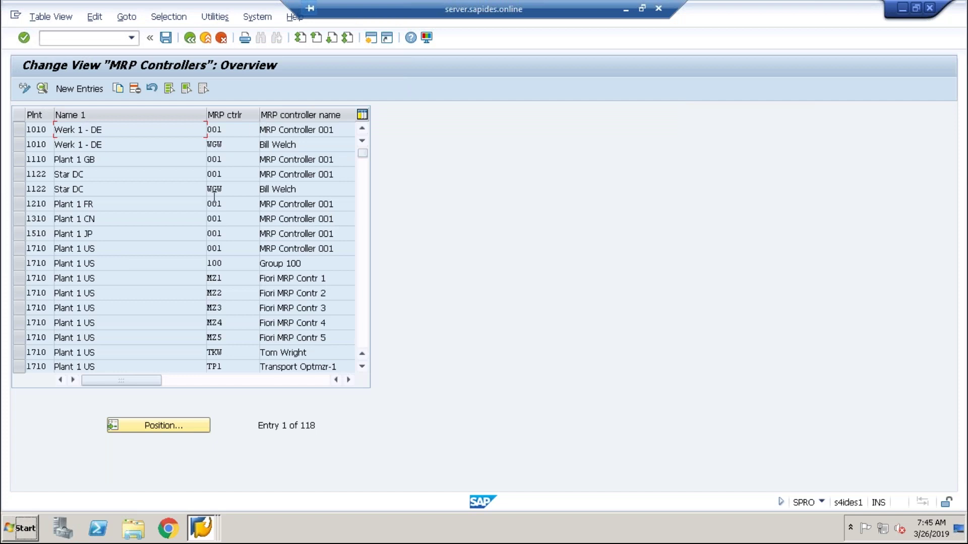
click(189, 39)
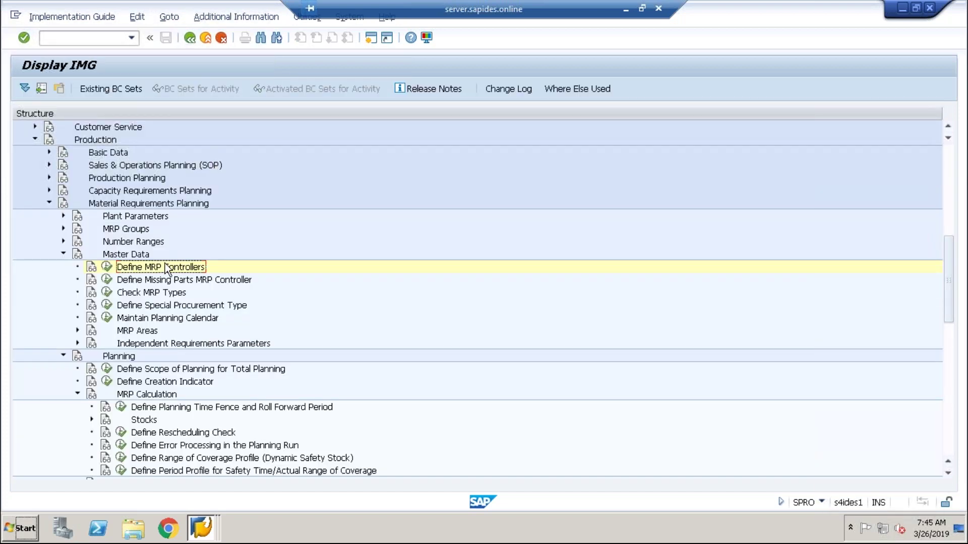
Open Check MRP Types and view the MRP element categories considered for type P1
click(106, 292)
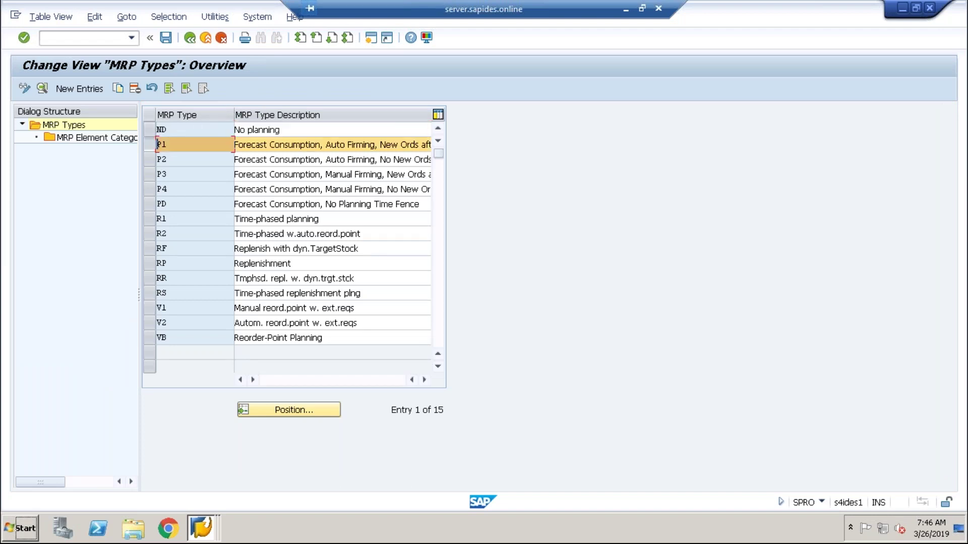
double_click(97, 139)
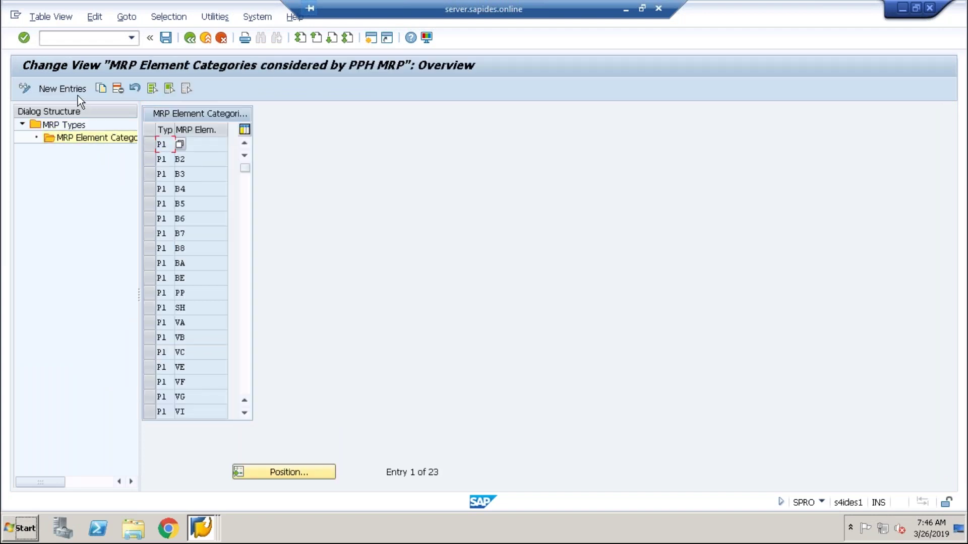
click(188, 39)
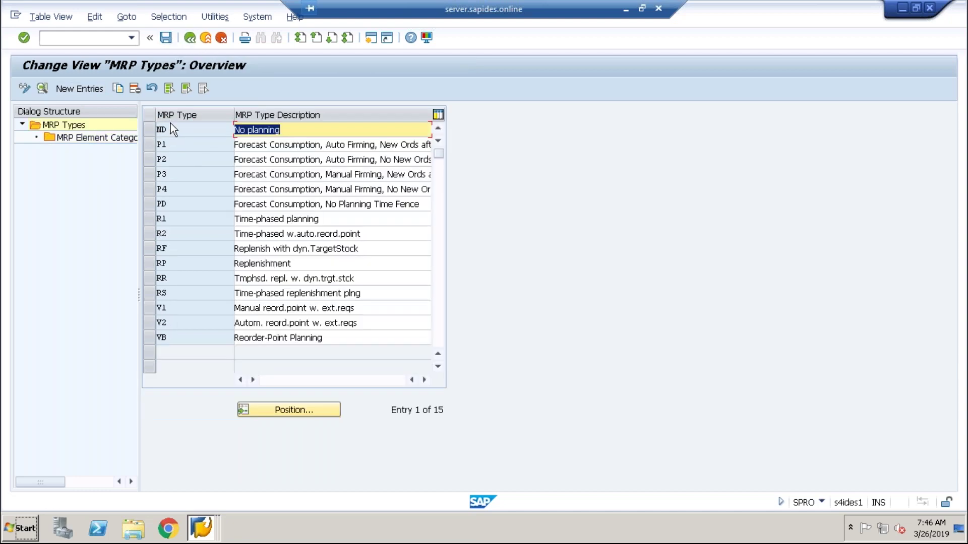
View the details of MRP type R1 (Time-phased planning) and return to the implementation guide
key(Down)
click(147, 218)
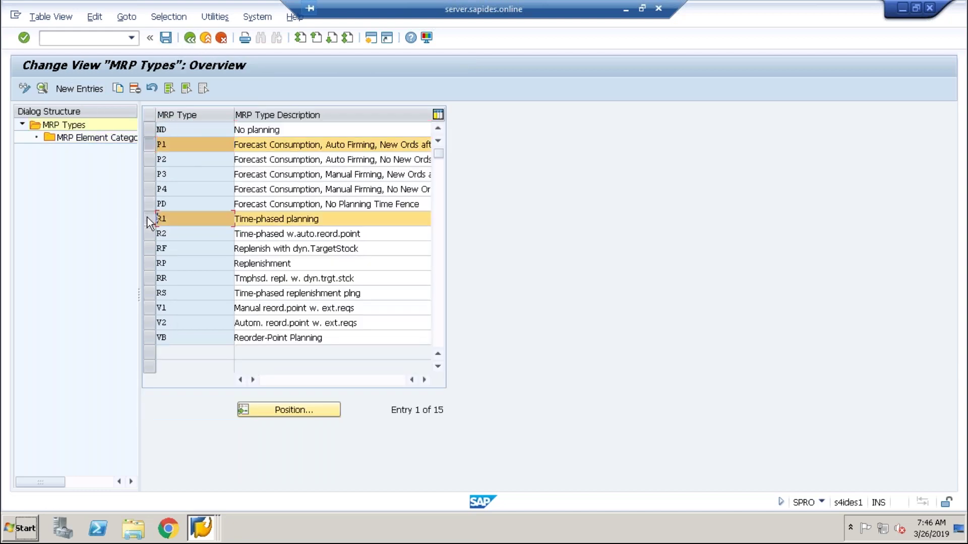
click(43, 91)
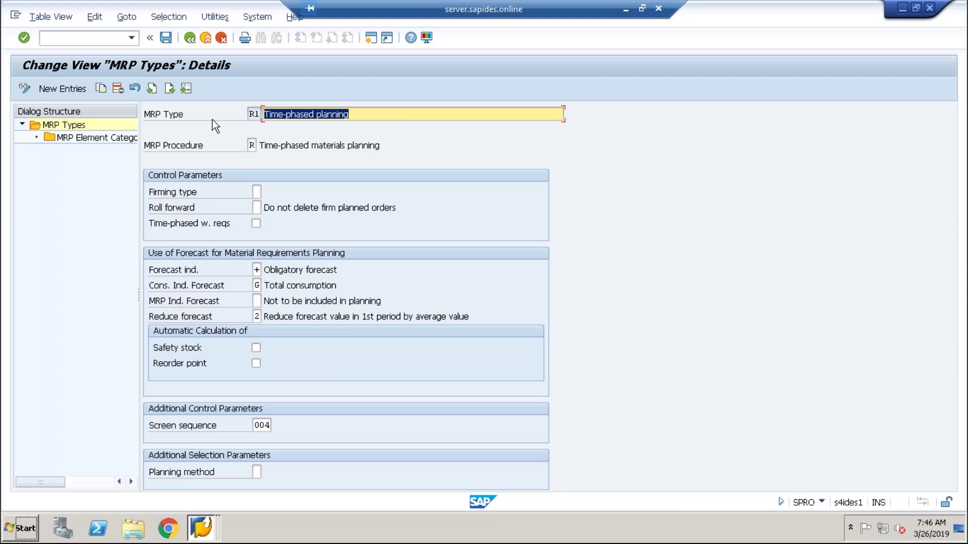
click(195, 32)
click(195, 33)
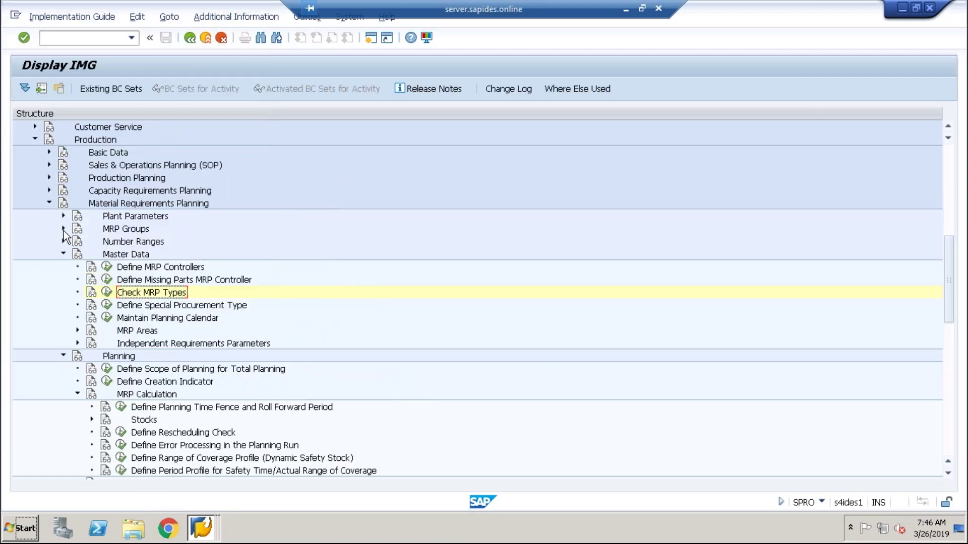
Expand the MRP Groups, Number Ranges and Plant Parameters nodes under Material Requirements Planning to see their activities
click(63, 230)
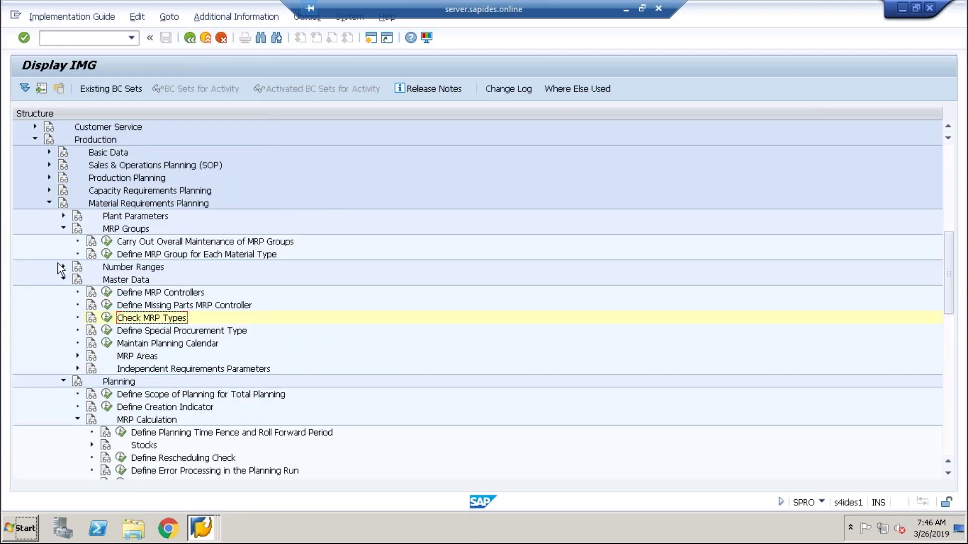
click(64, 267)
click(64, 215)
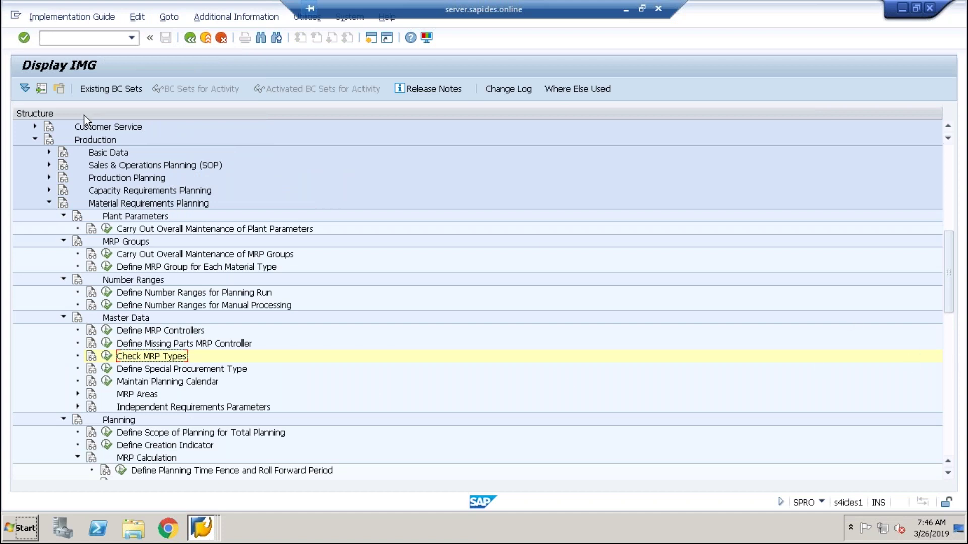
View the planning strategies in Define Strategy under Demand Management's Planned Independent Requirements, and return to the implementation guide
click(49, 178)
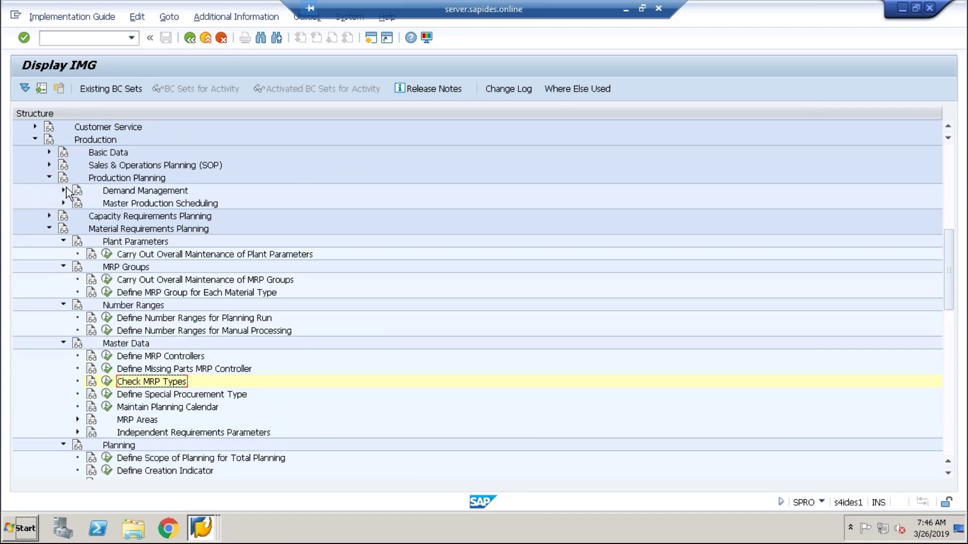
click(62, 191)
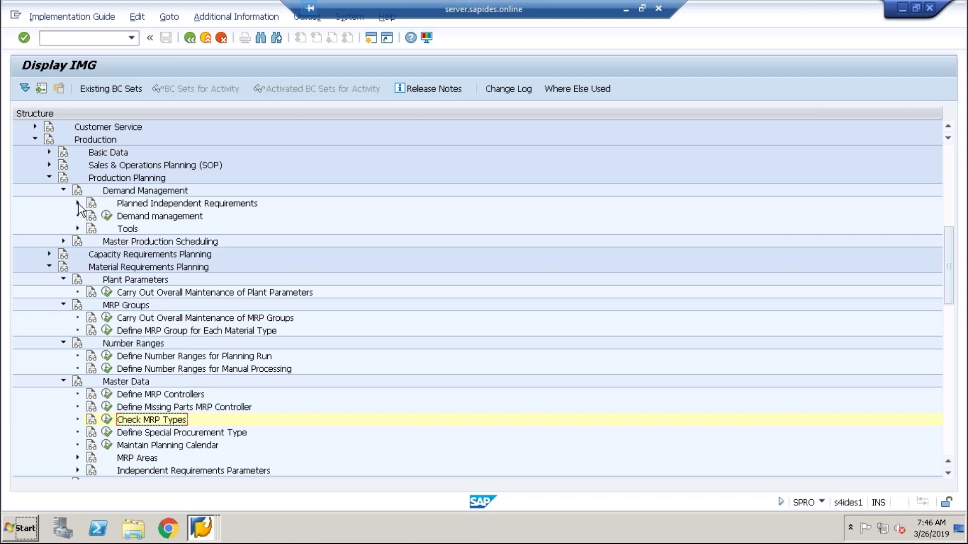
click(78, 204)
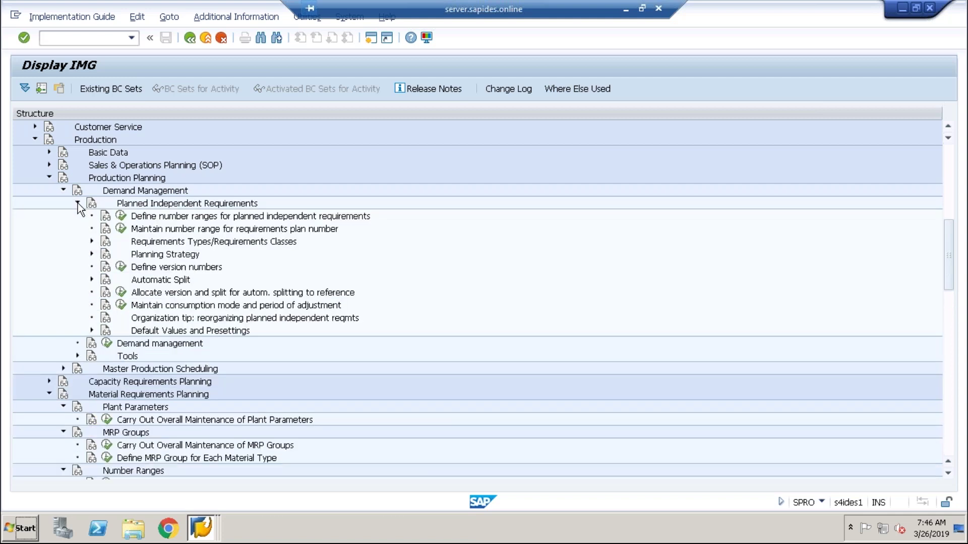
click(92, 255)
click(135, 267)
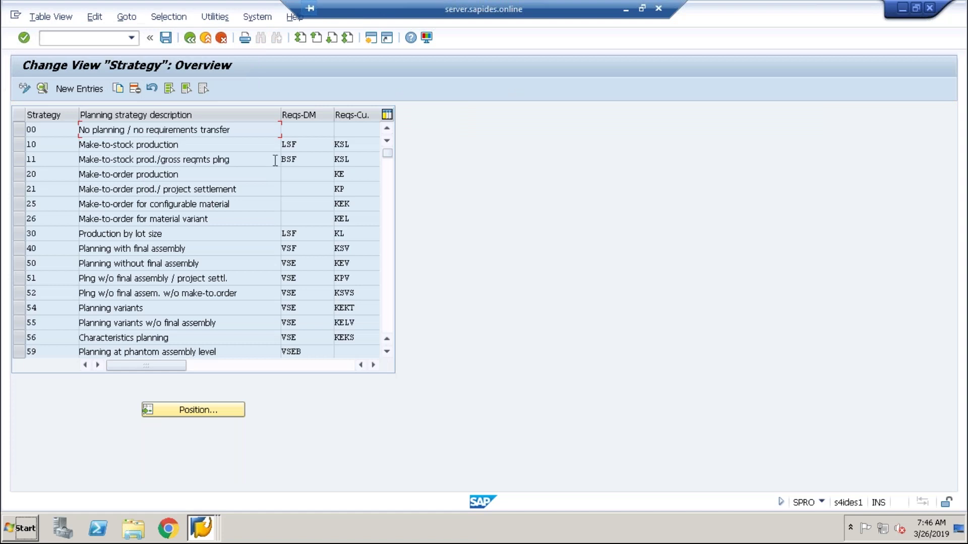
click(190, 37)
Open Define Strategy Group, view the details of strategy groups 10 and 11, and return to the implementation guide
click(135, 279)
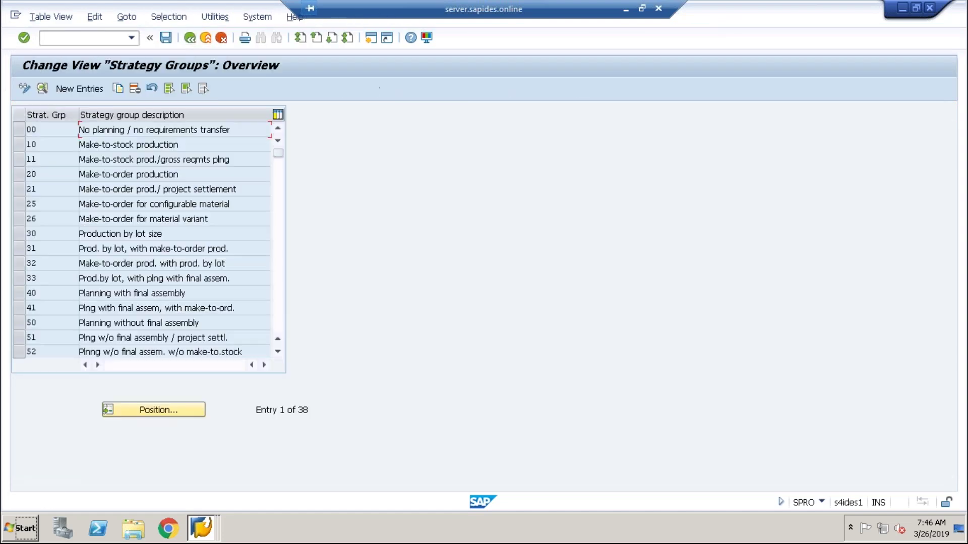
click(17, 144)
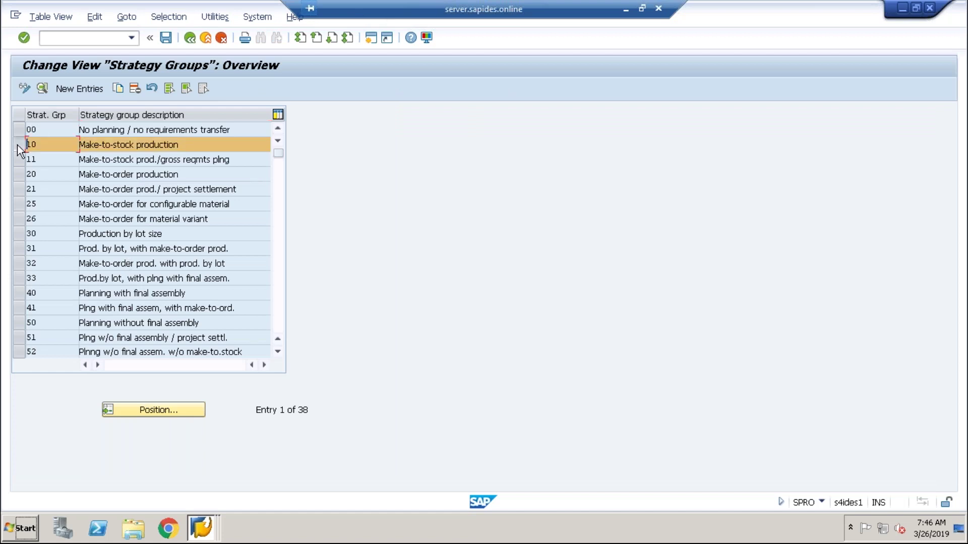
click(40, 90)
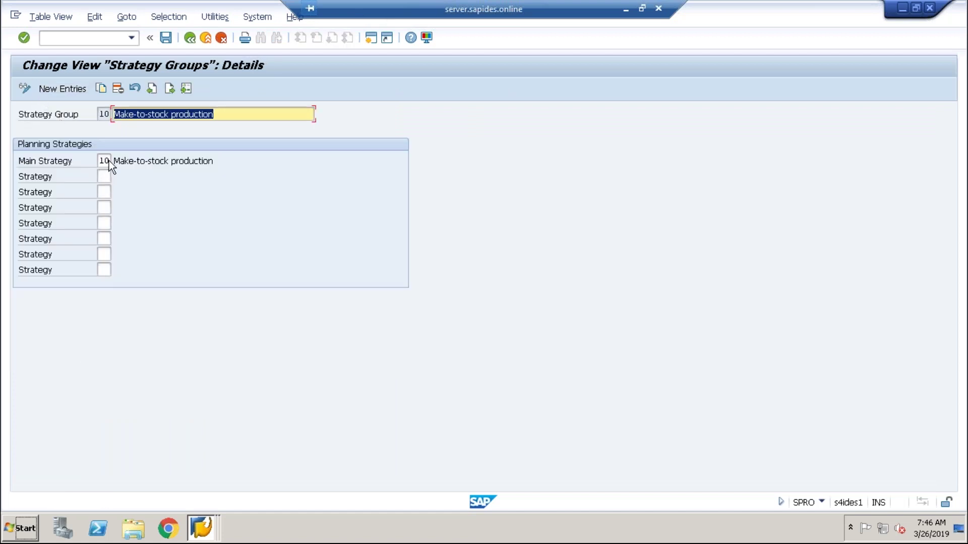
click(190, 38)
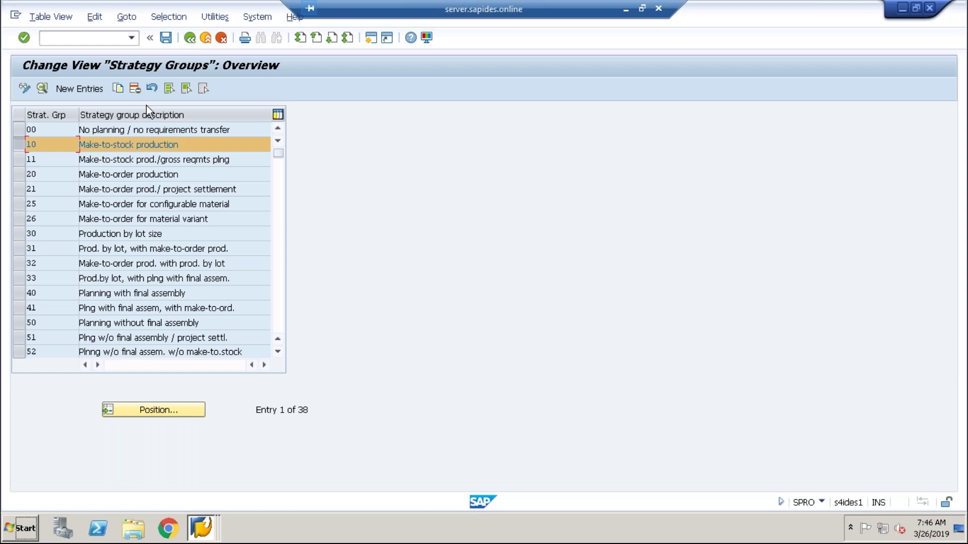
click(23, 160)
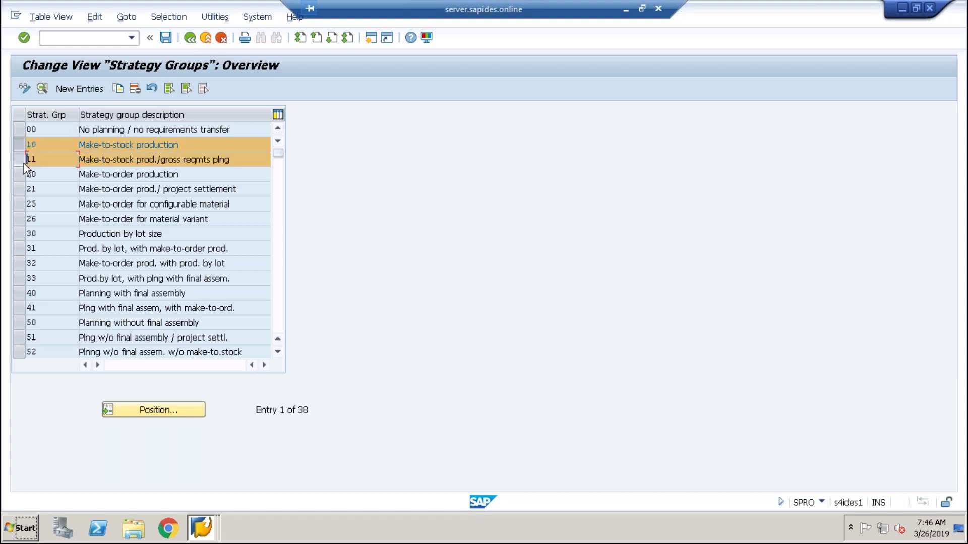
click(23, 146)
click(43, 88)
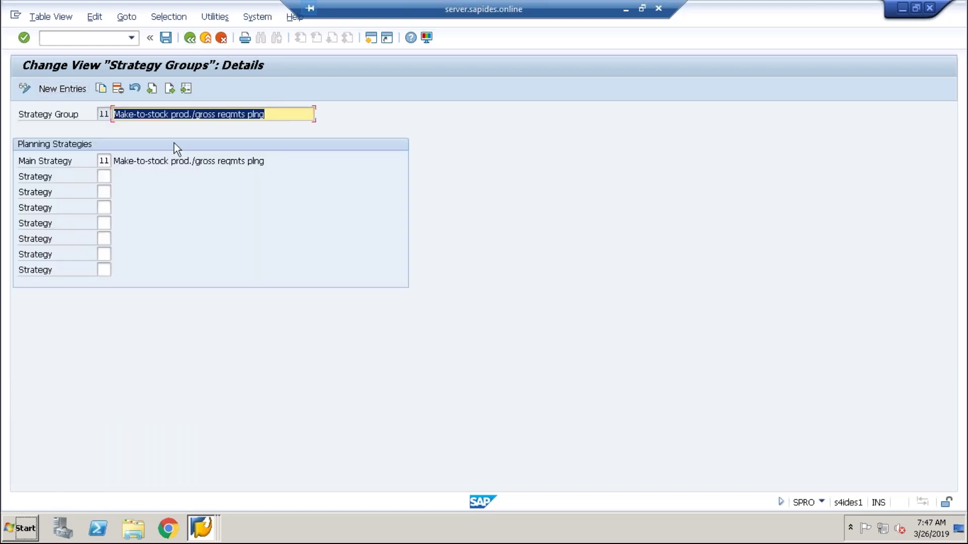
click(190, 37)
click(189, 38)
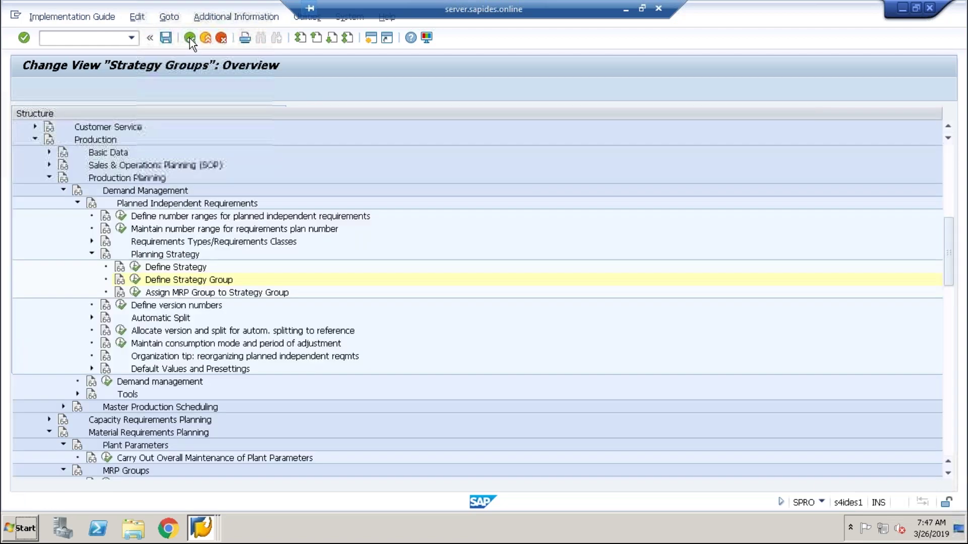
Open Assign MRP Group to Strategy Group and position the list at the entries of plant 1710
click(134, 294)
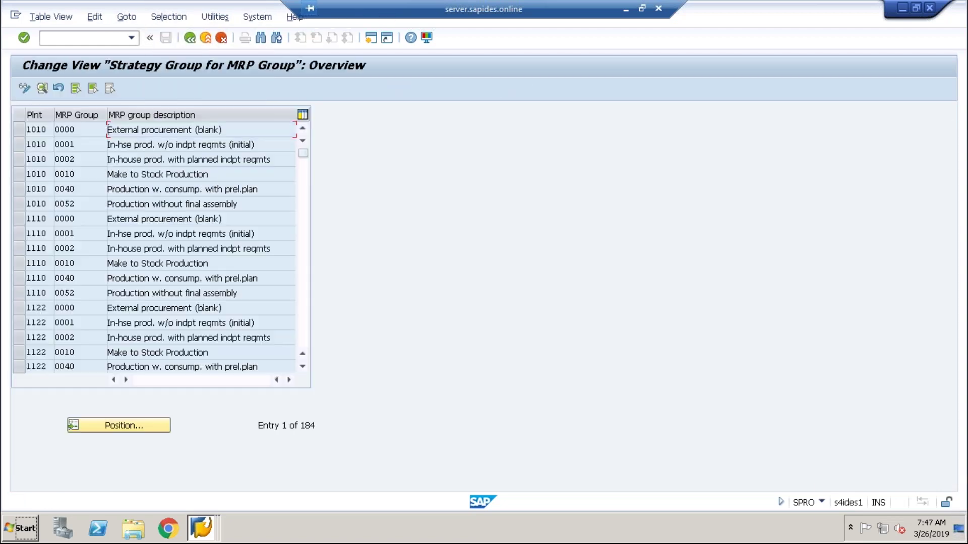
double_click(41, 130)
double_click(64, 130)
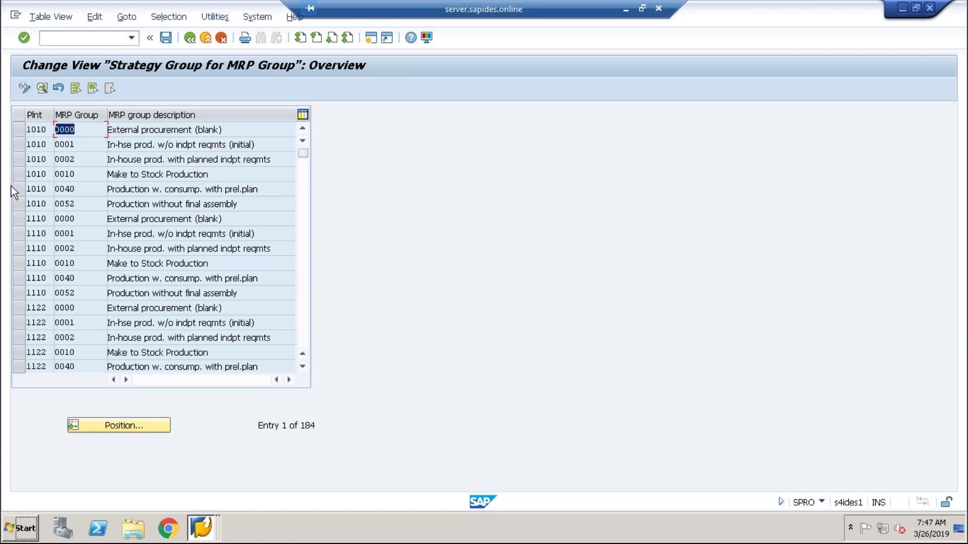
click(134, 420)
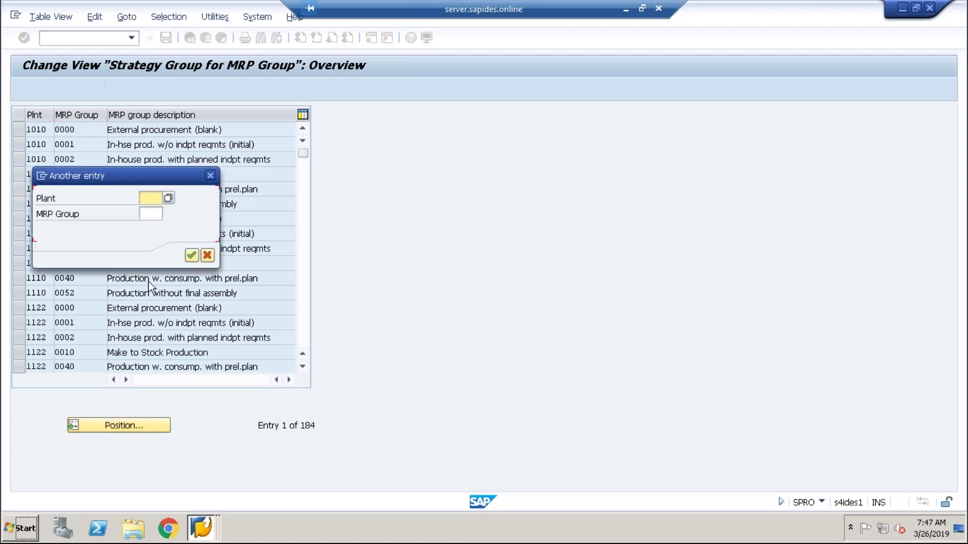
text(1710)
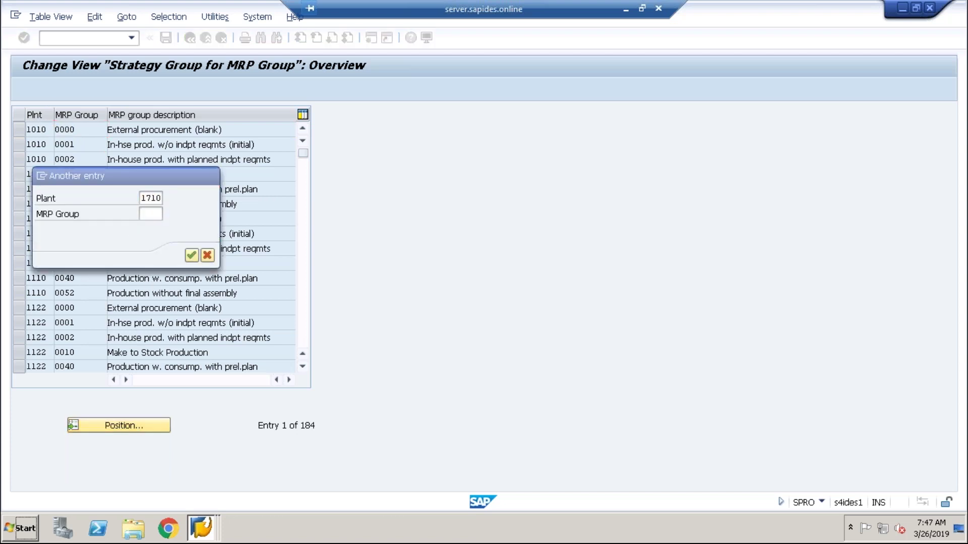
key(Return)
View the details of plant 1710's MRP group 0000 and the available planning strategy groups, and return to the implementation guide
click(18, 130)
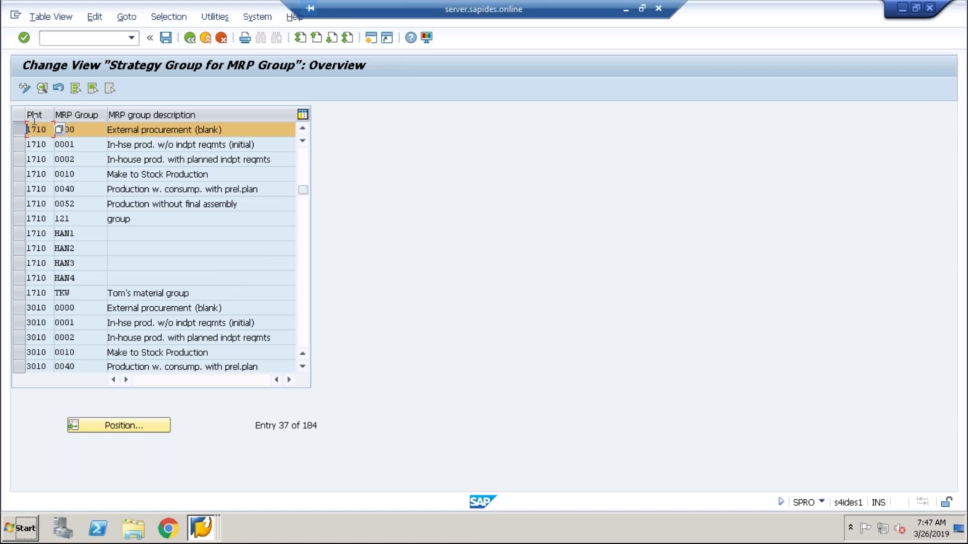
click(43, 89)
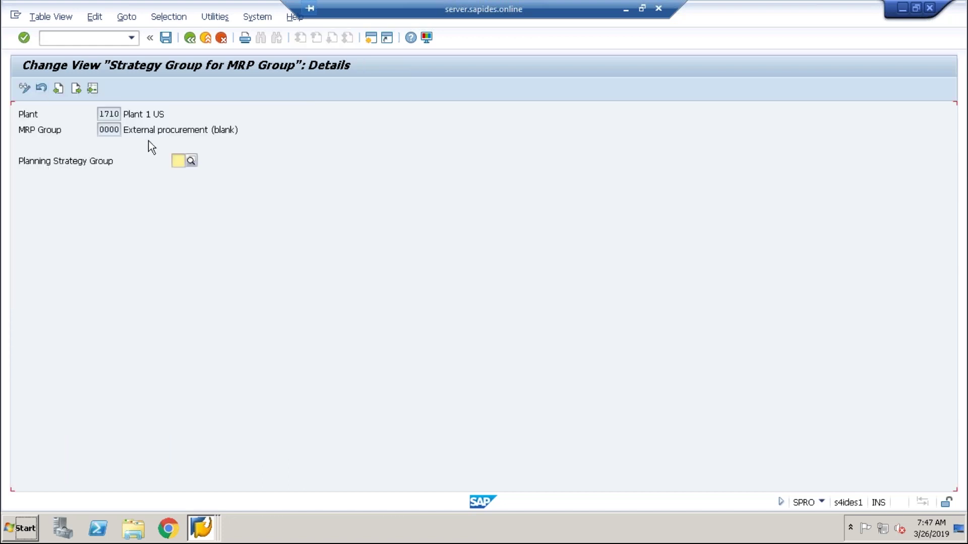
click(192, 162)
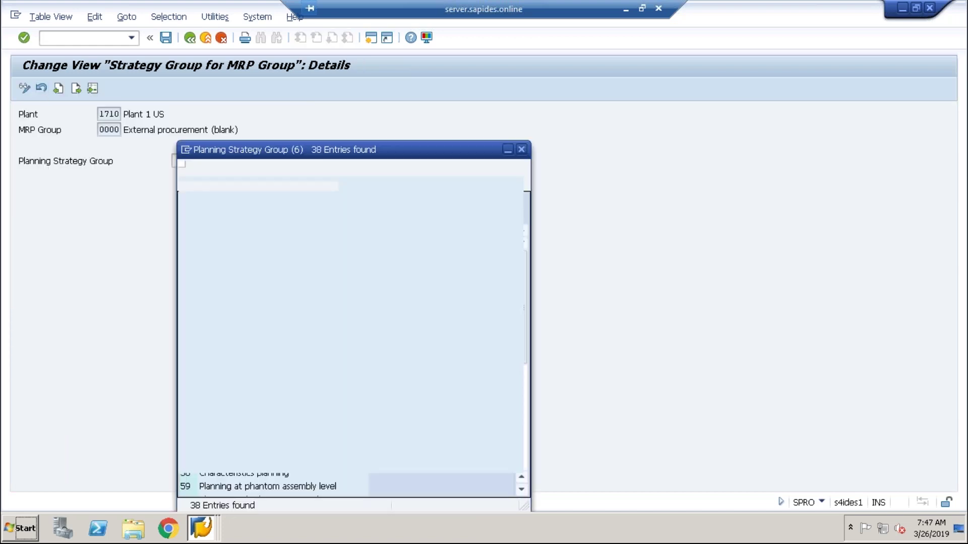
click(521, 150)
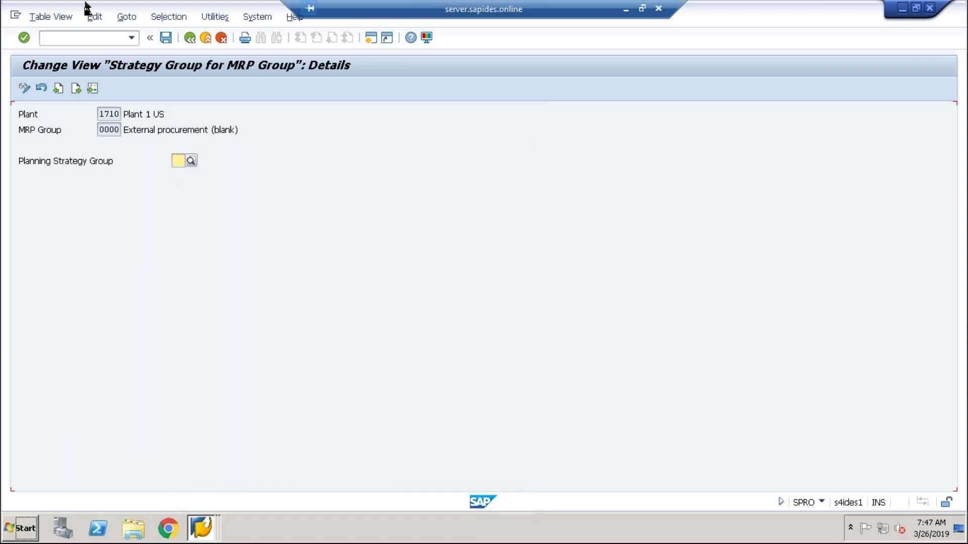
click(189, 44)
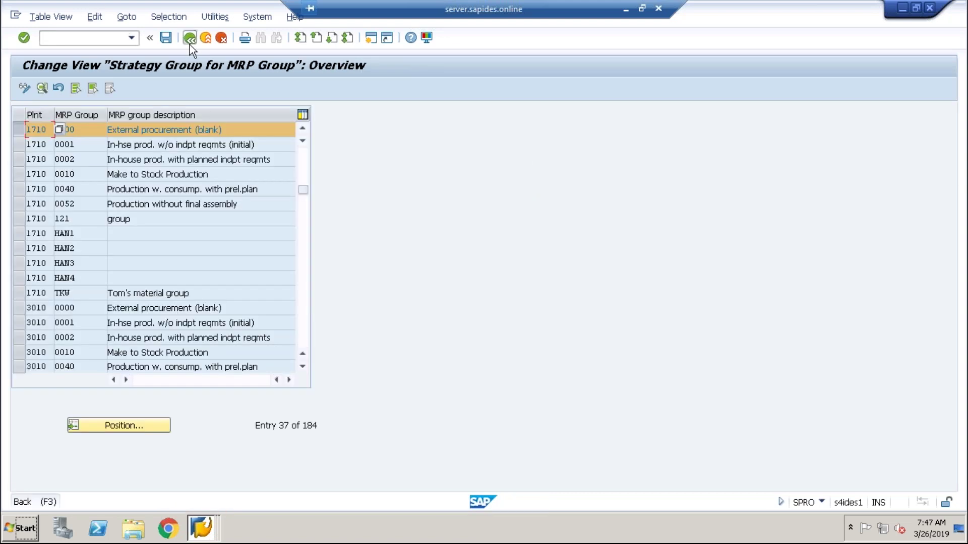
click(190, 43)
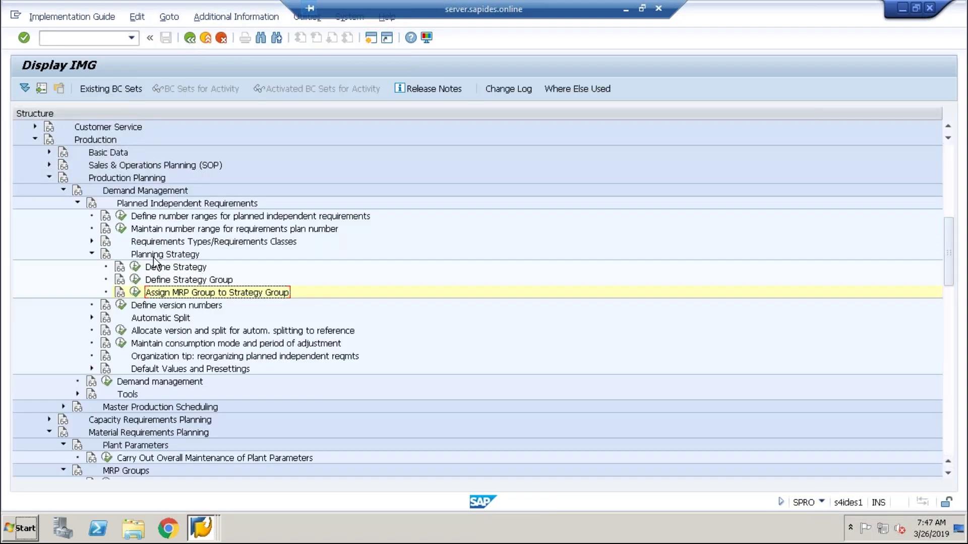
Expand Requirements Types/Requirements Classes, and open the overall maintenance of MRP plant parameters for plant 1710
click(92, 242)
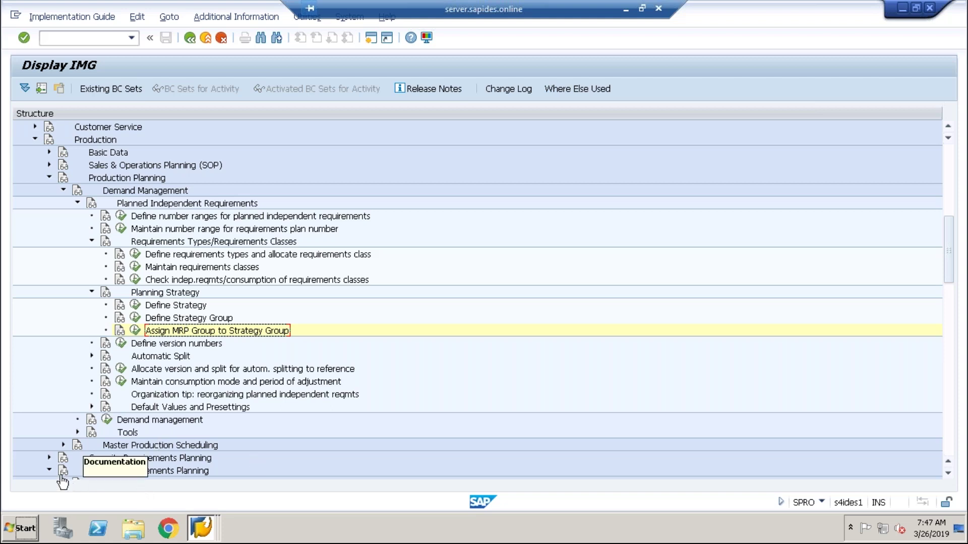
drag(953, 252, 958, 283)
click(106, 356)
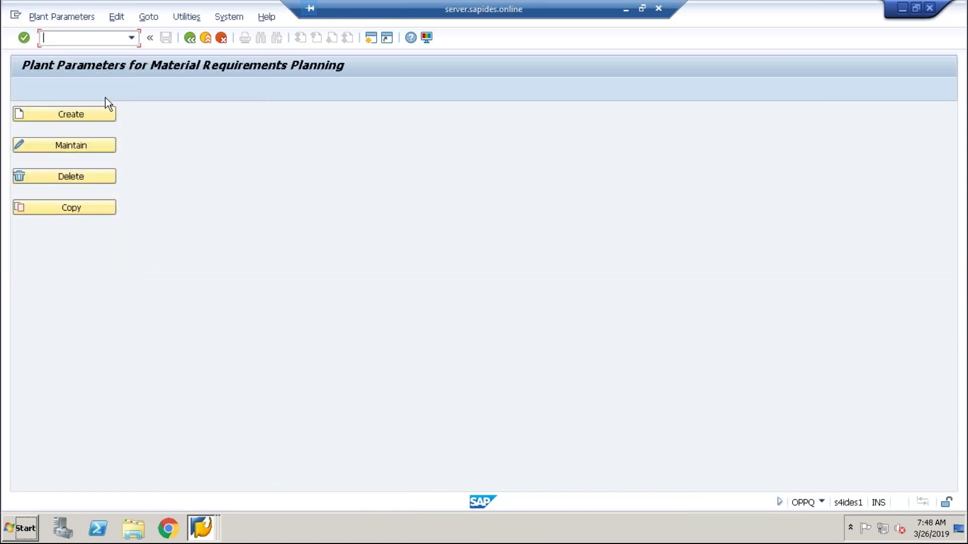
click(82, 147)
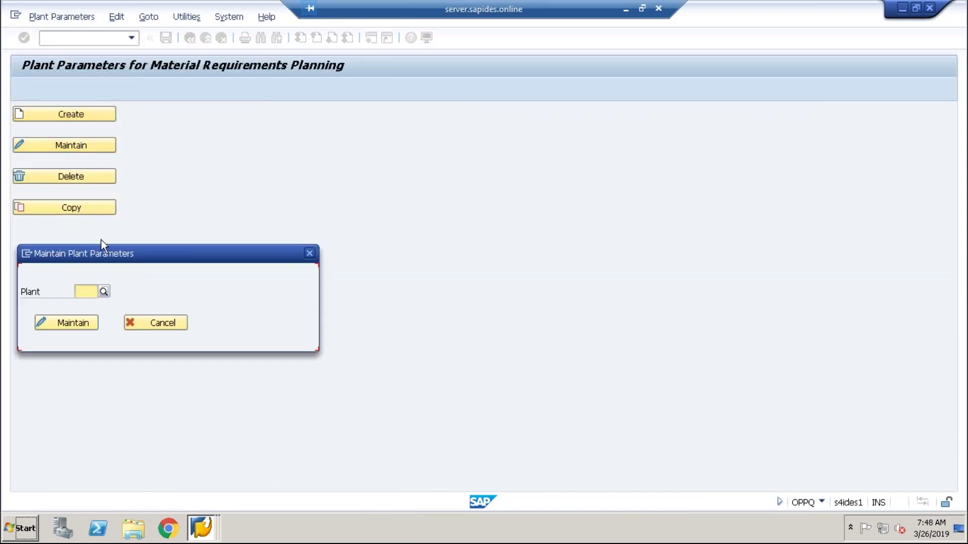
text(1710)
key(Return)
click(80, 323)
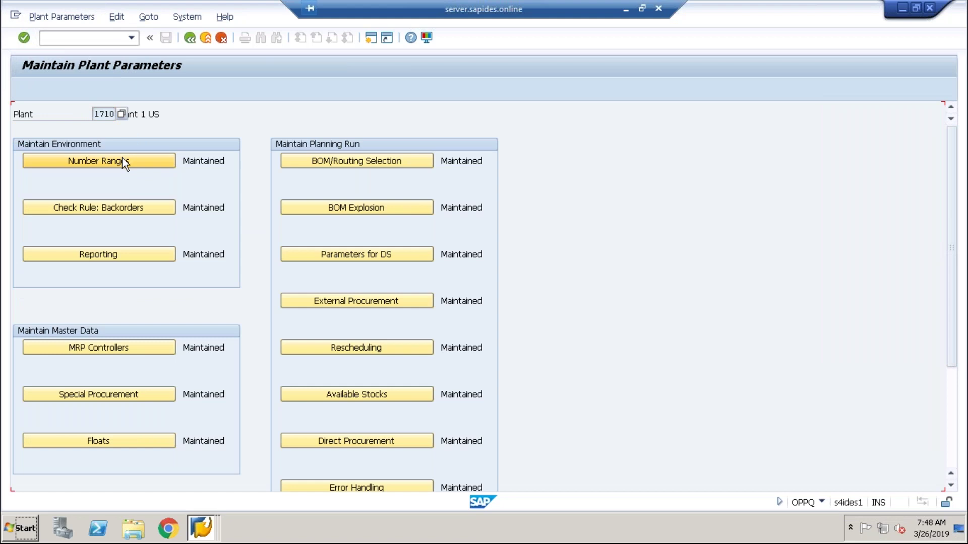
View the checking rule for backorders of plant 1710 and return to the plant parameters
click(119, 204)
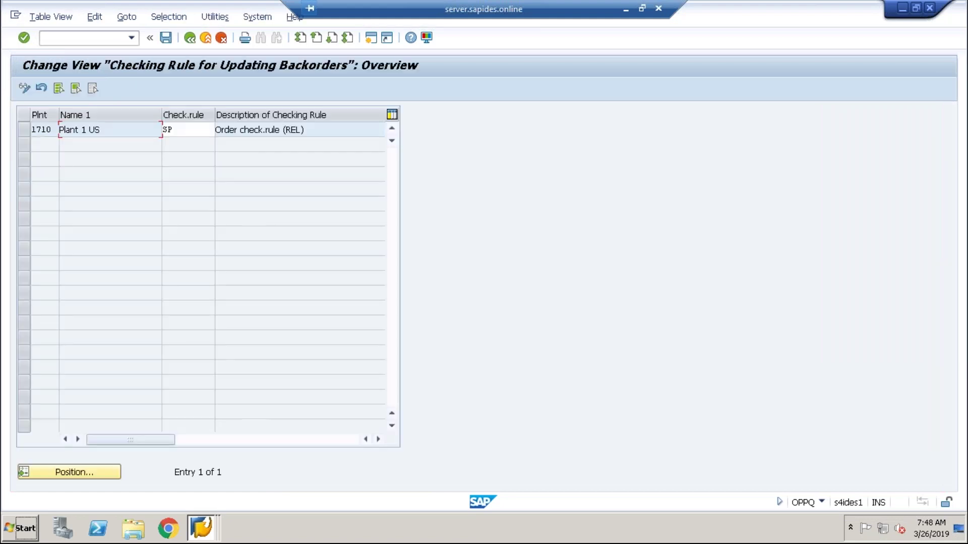
drag(186, 133, 148, 133)
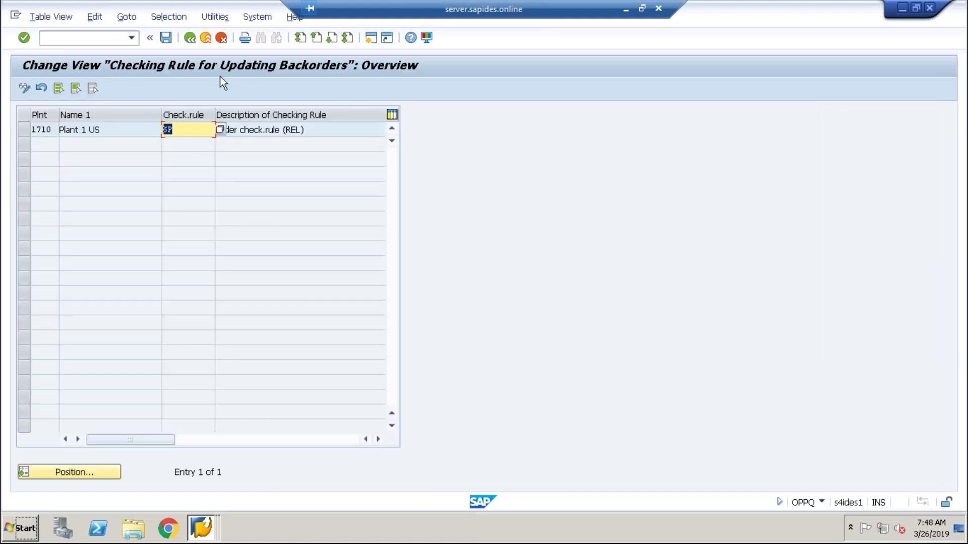
click(189, 38)
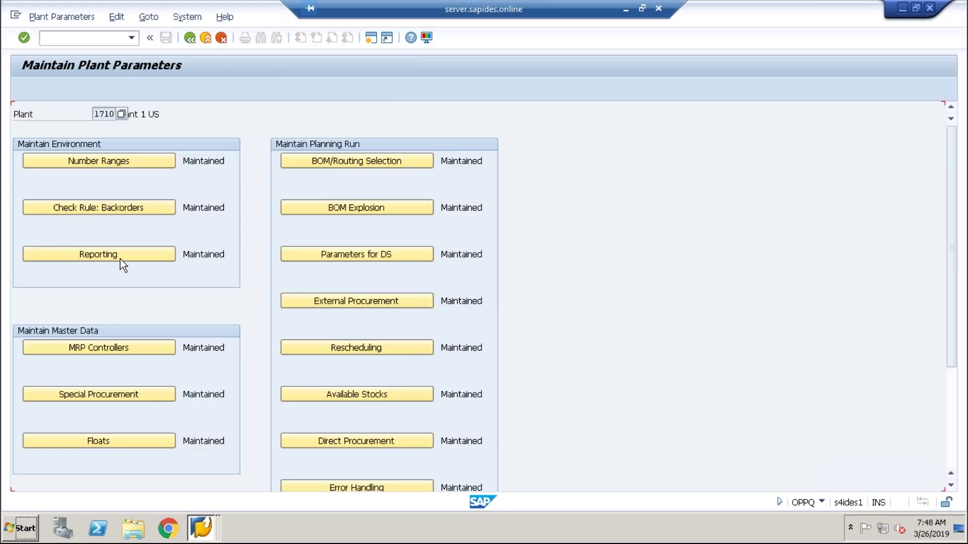
View the grouping period details in plant 1710's reporting parameters and return to the plant parameters overview
click(117, 253)
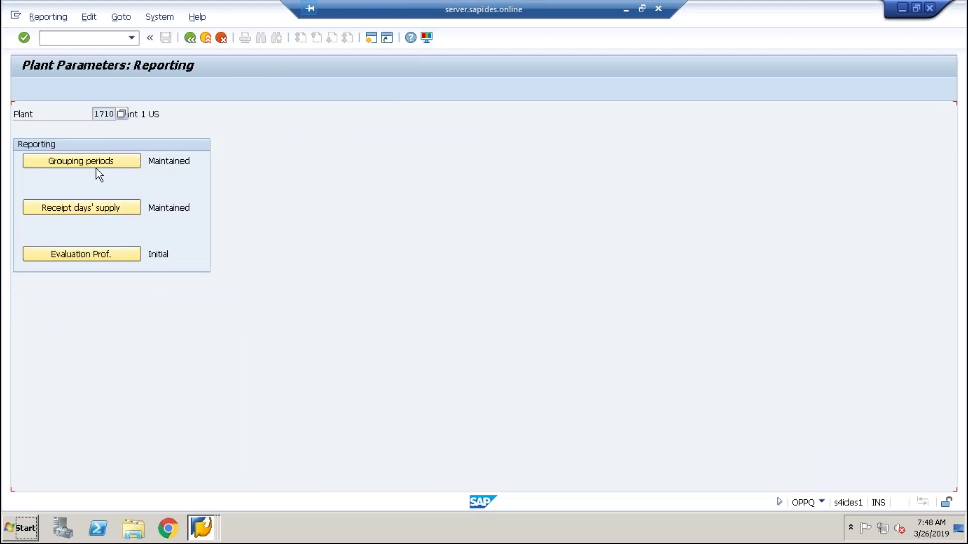
click(97, 165)
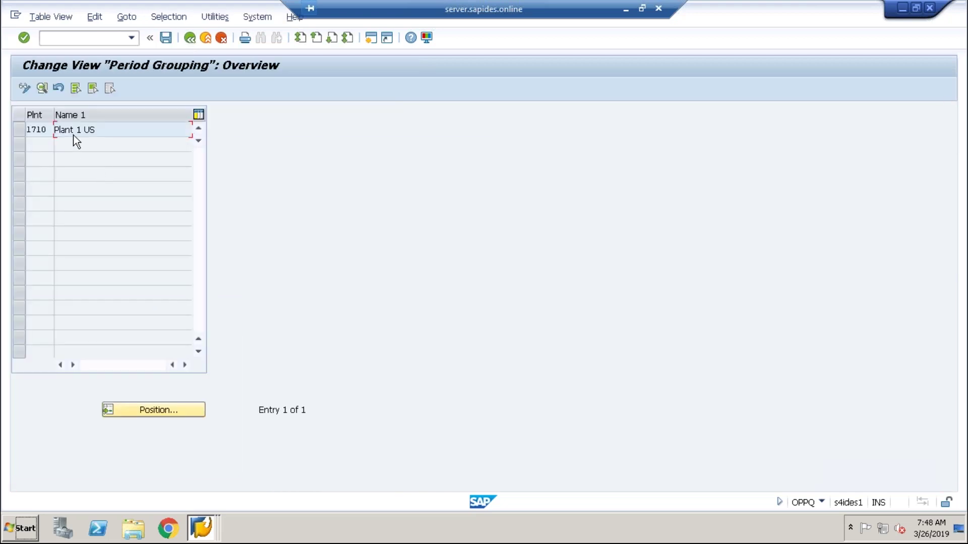
click(43, 91)
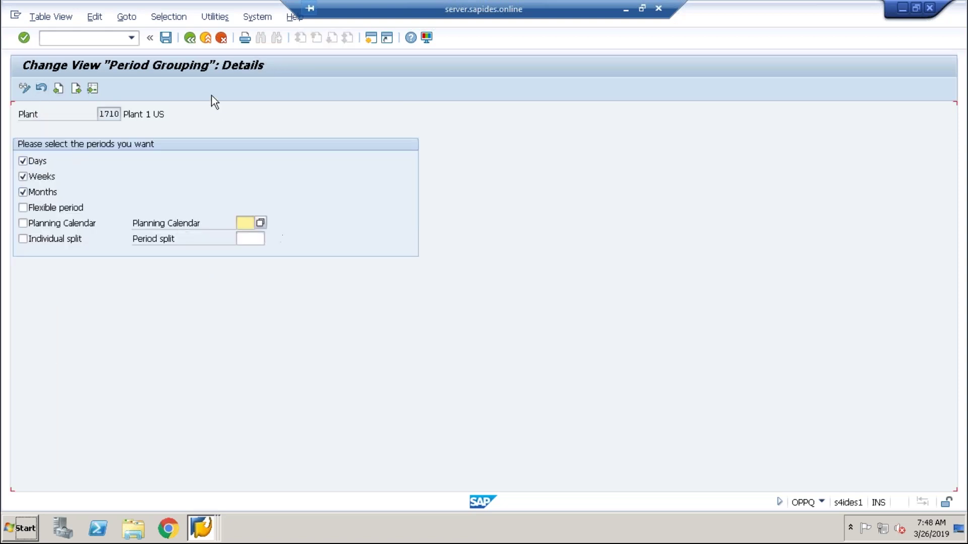
click(190, 38)
click(190, 38)
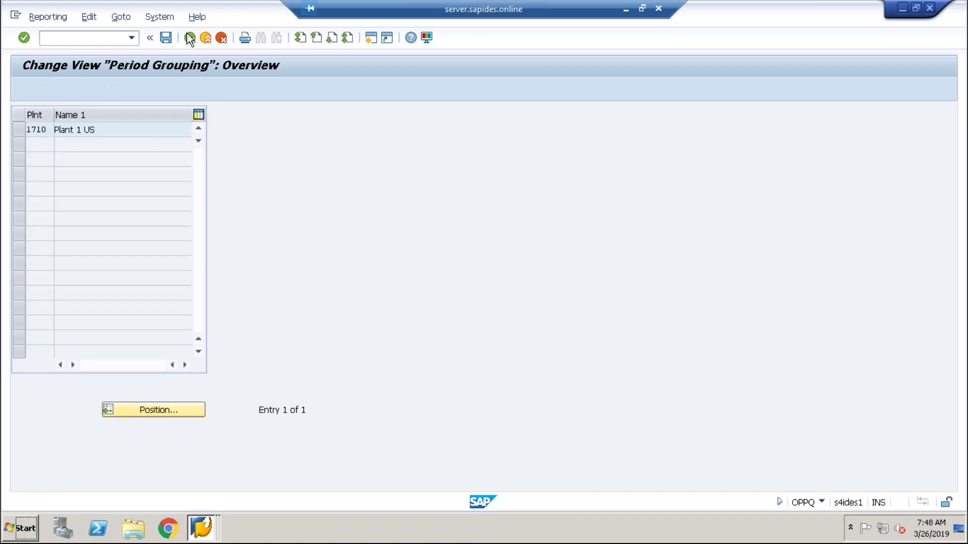
click(190, 38)
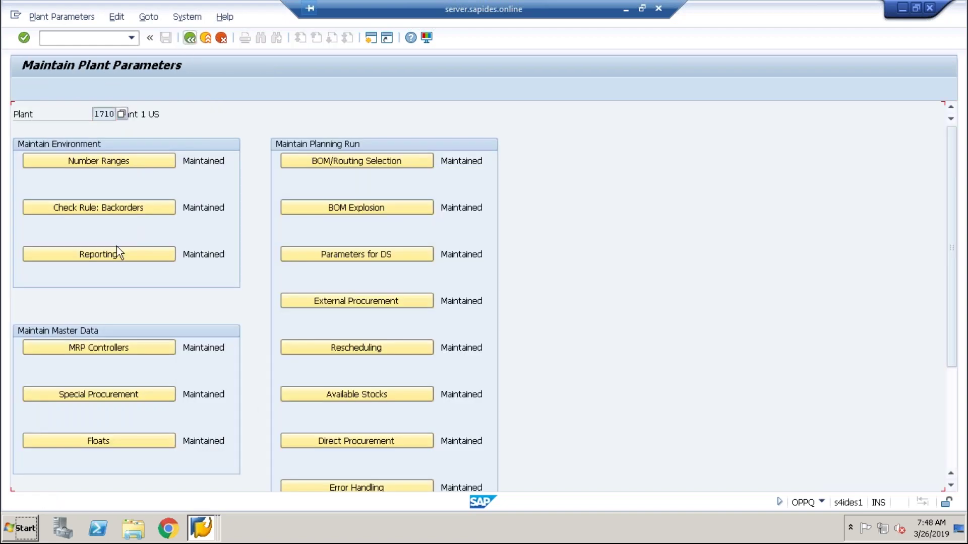
View the details of MRP controller 001 for plant 1710 and return to the MRP controller maintenance screen
click(110, 347)
click(119, 166)
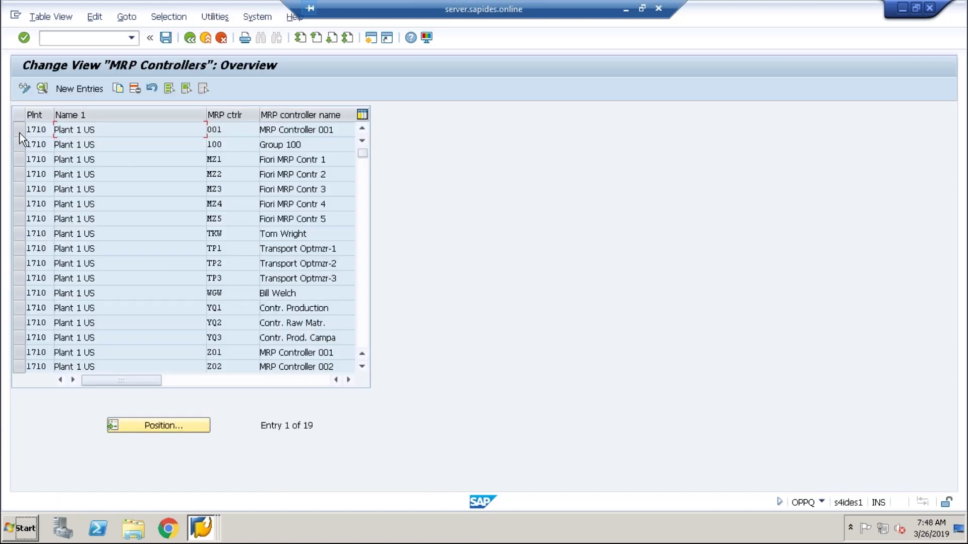
click(18, 129)
click(44, 93)
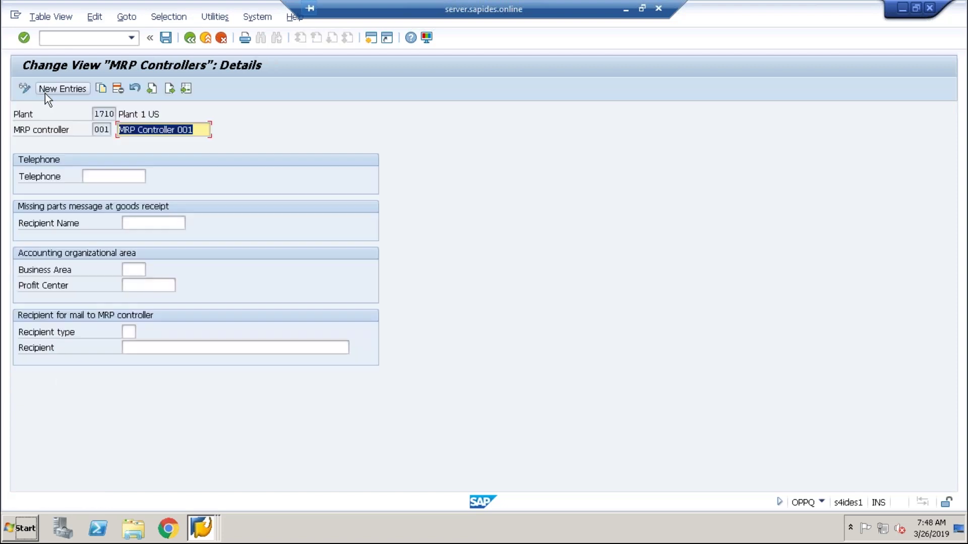
click(90, 179)
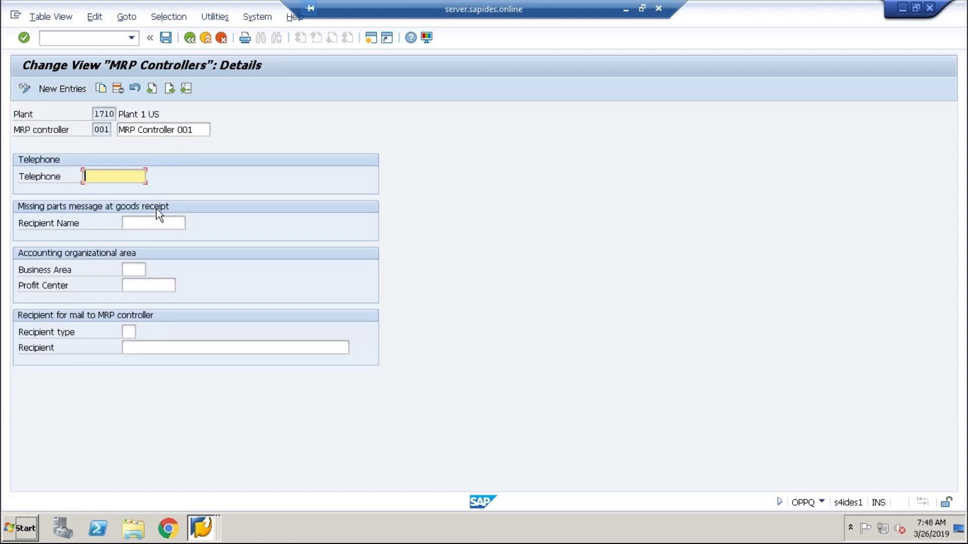
click(142, 271)
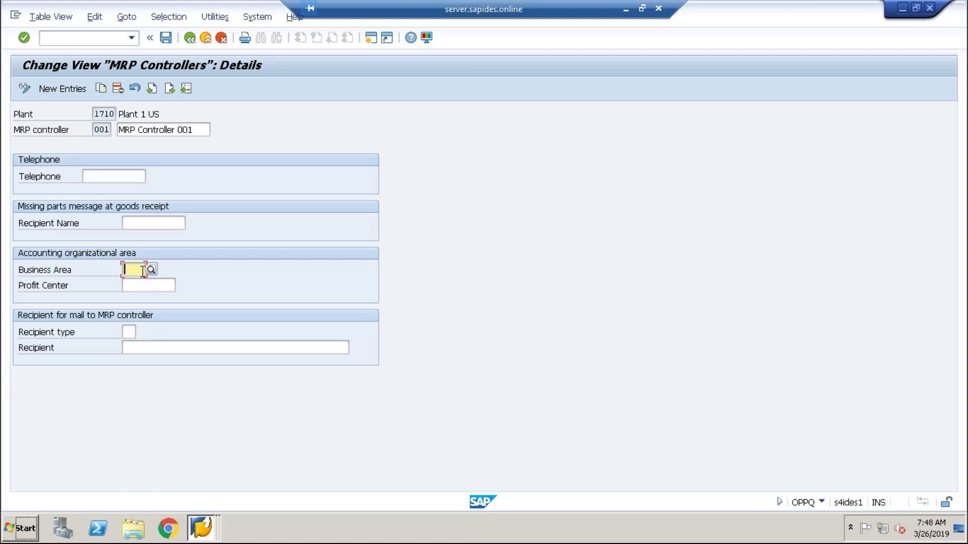
click(140, 287)
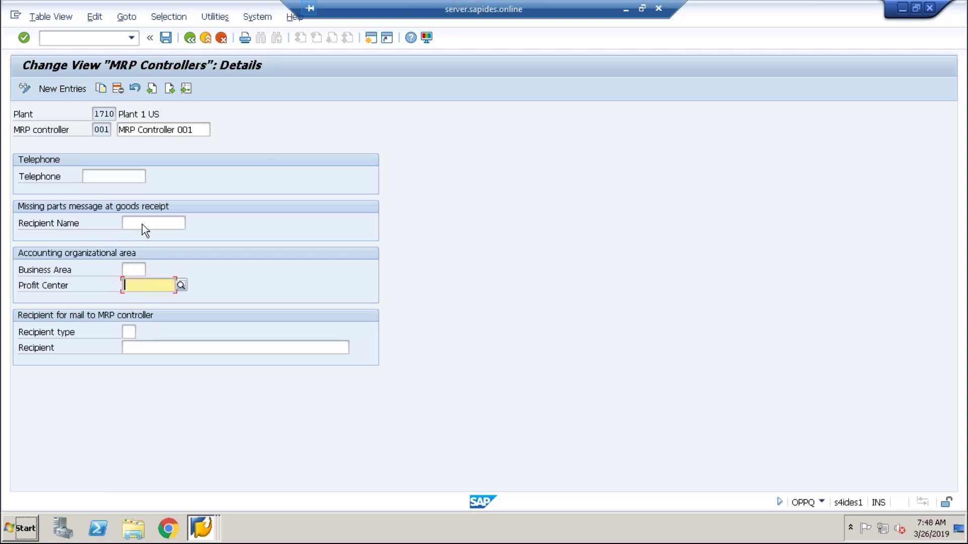
click(188, 39)
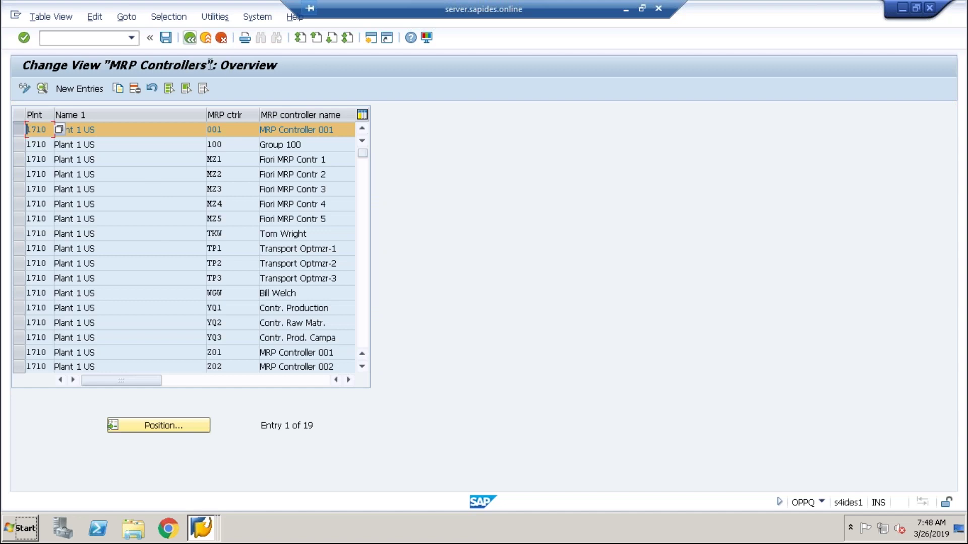
click(190, 38)
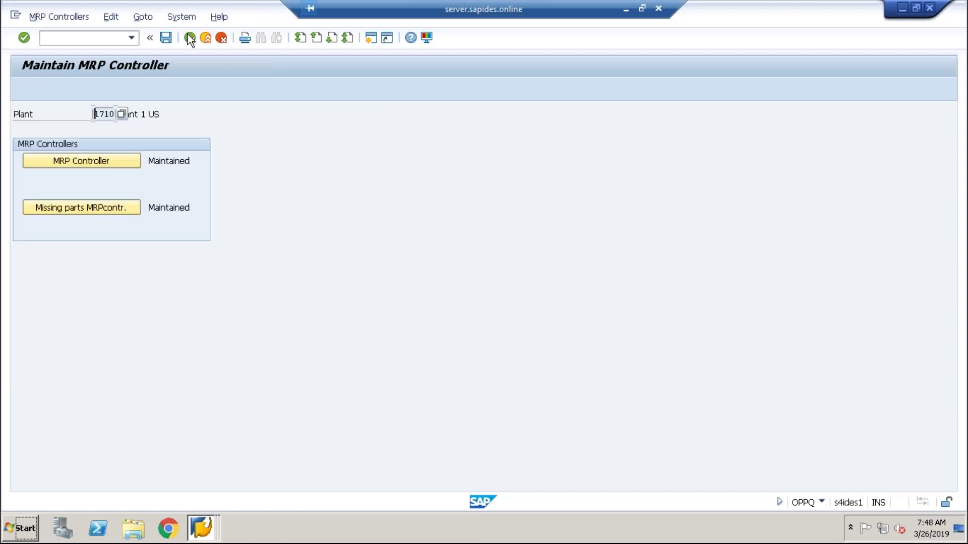
View the missing parts MRP controller of plant 1710 and return to the plant parameters overview
click(111, 212)
double_click(225, 129)
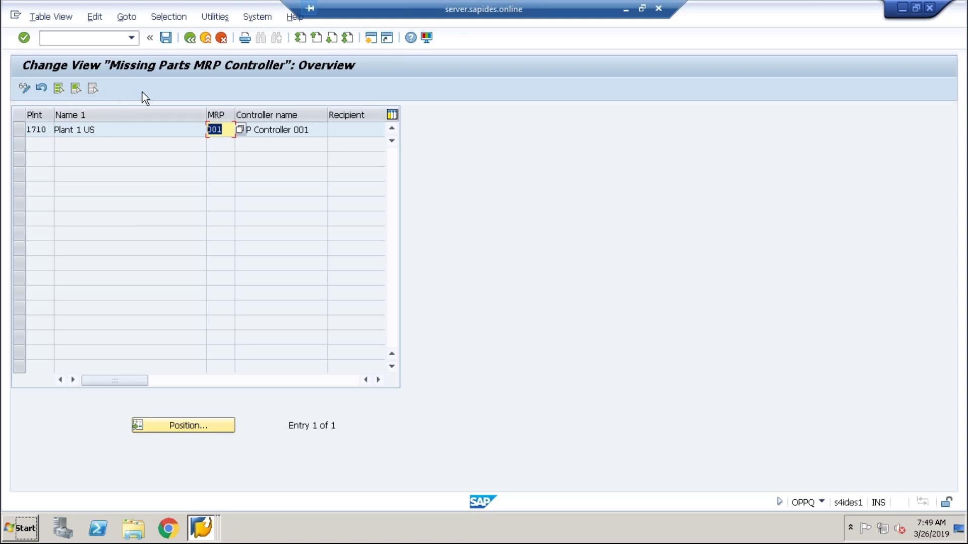
click(190, 38)
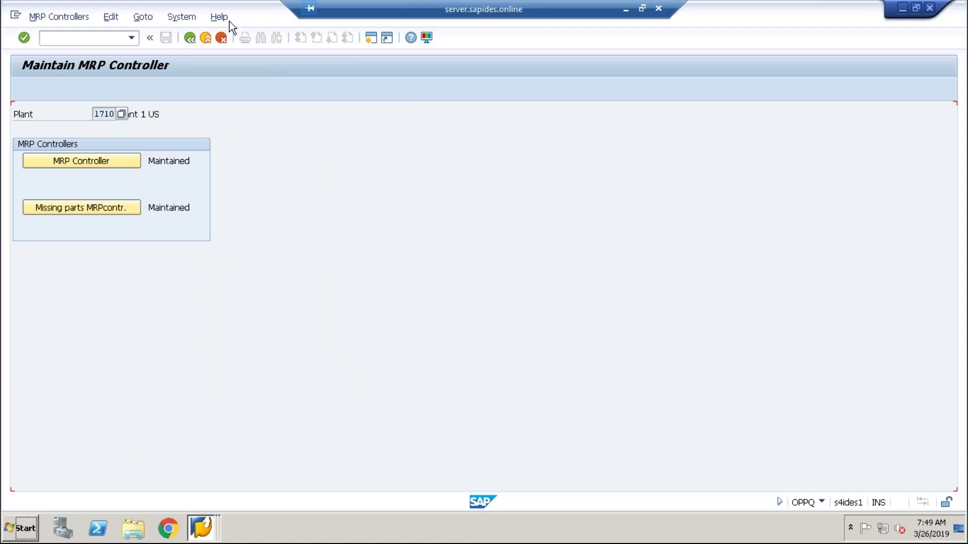
click(190, 38)
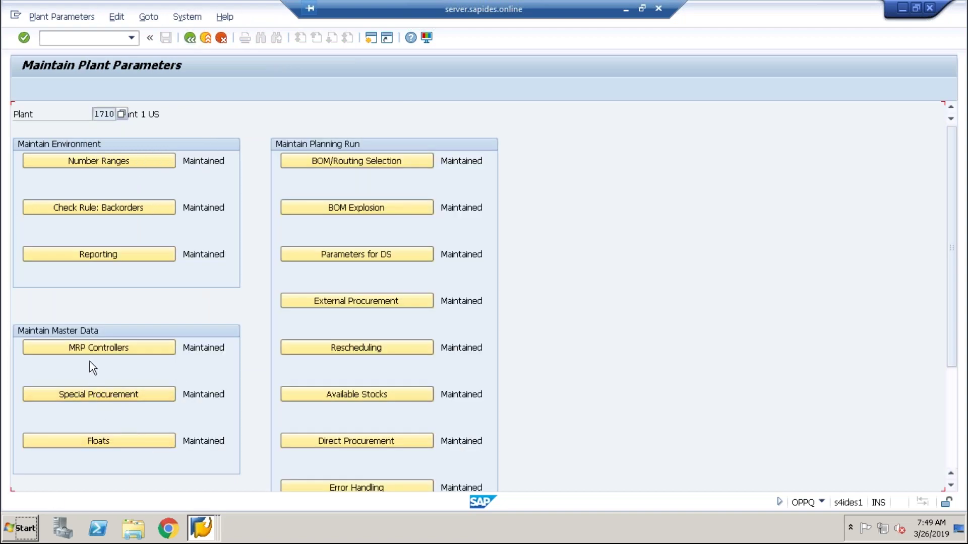
Examine plant 1710's special procurement types and the details of type 10 Consignment, and return to the plant parameters overview
click(102, 396)
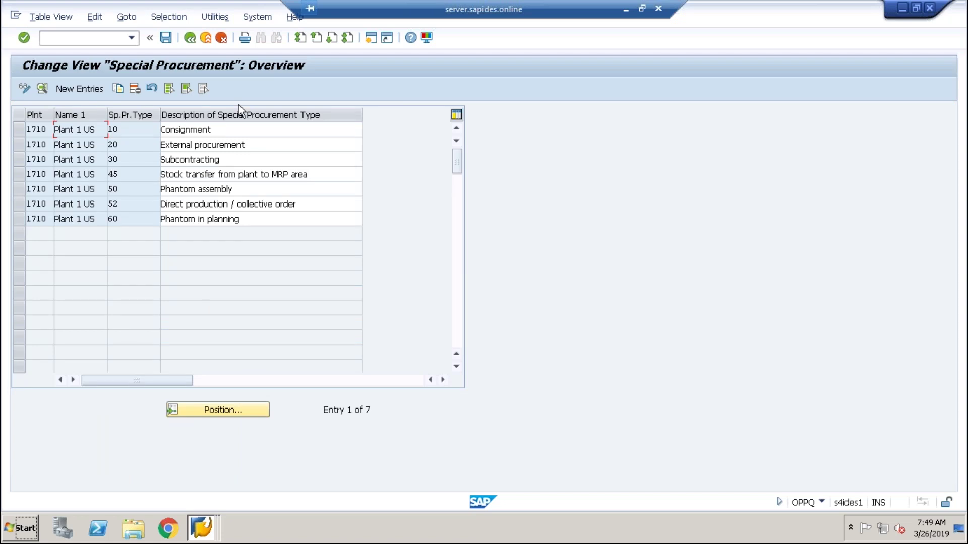
click(211, 131)
click(212, 146)
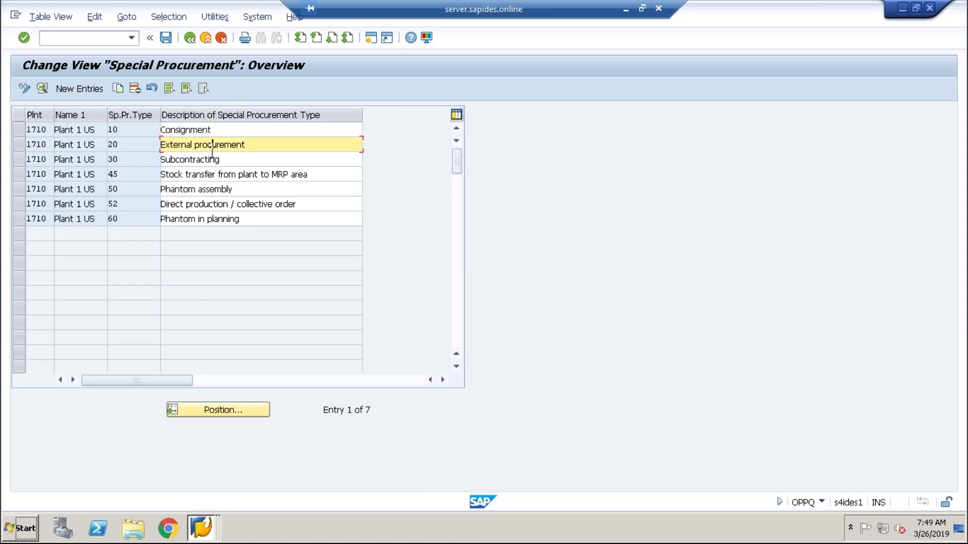
click(143, 130)
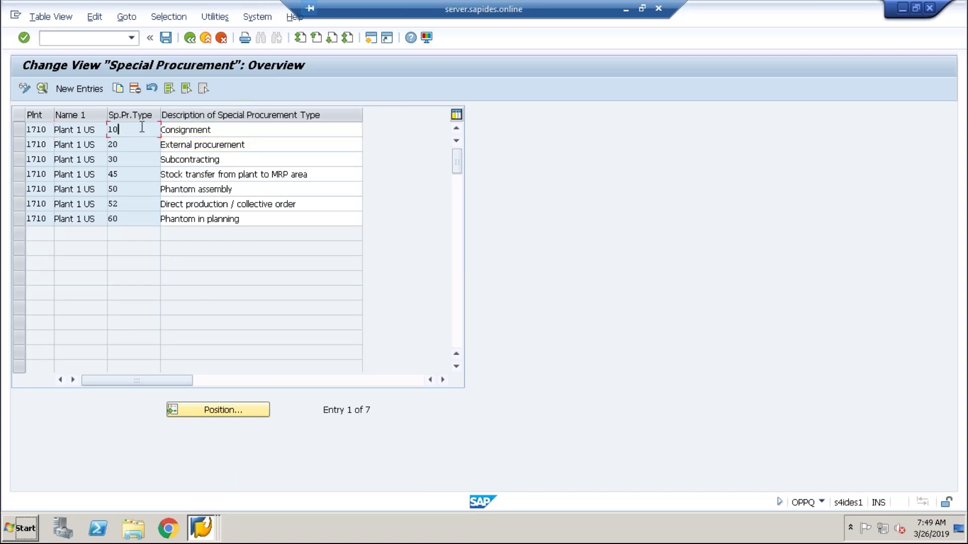
click(22, 130)
click(44, 90)
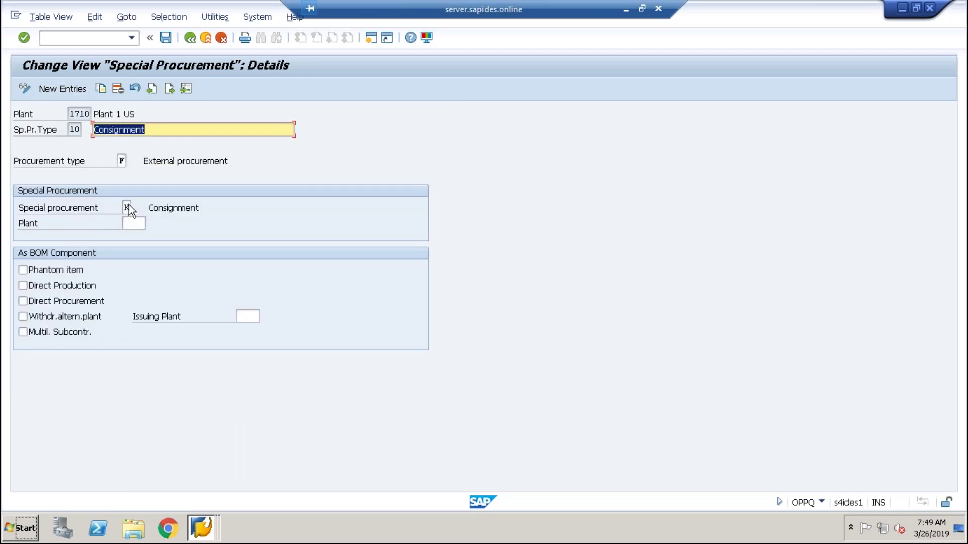
click(122, 162)
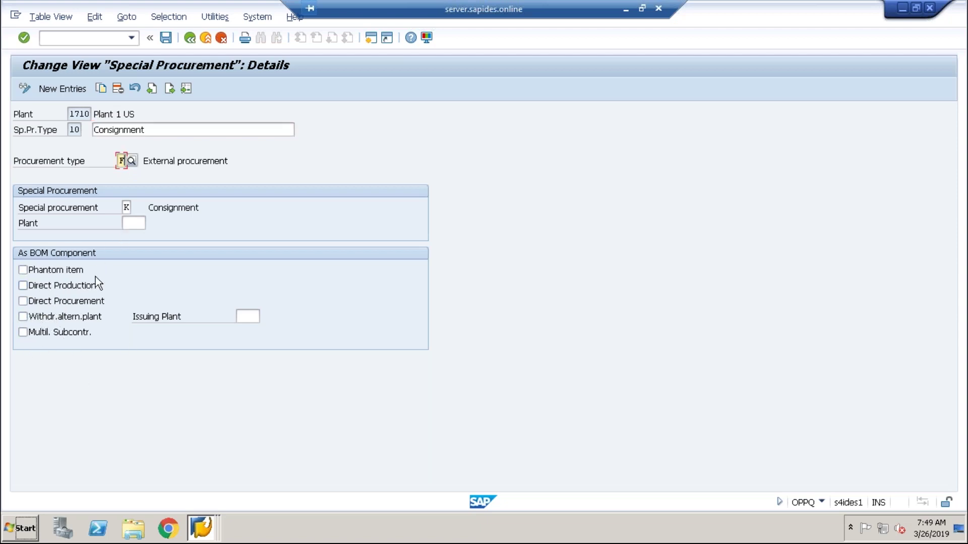
click(138, 225)
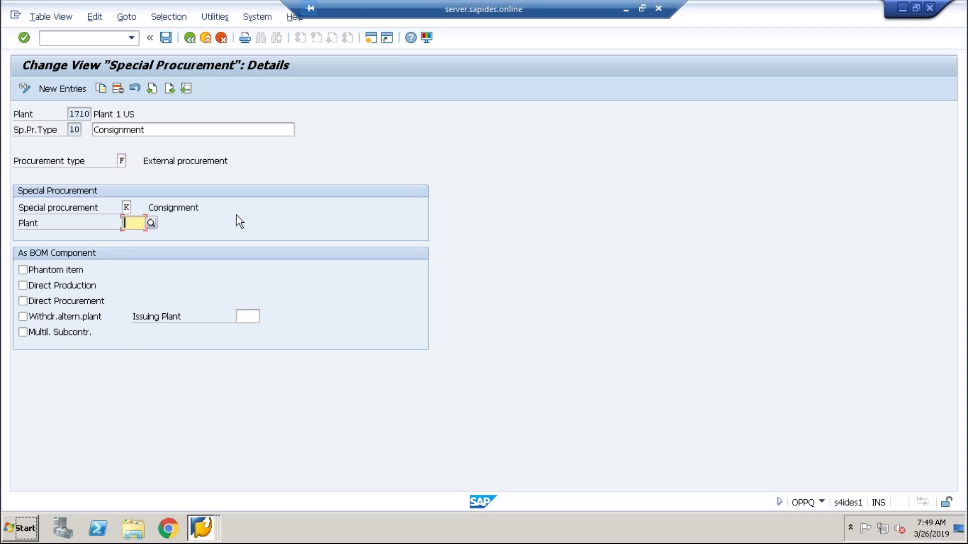
click(188, 38)
click(190, 38)
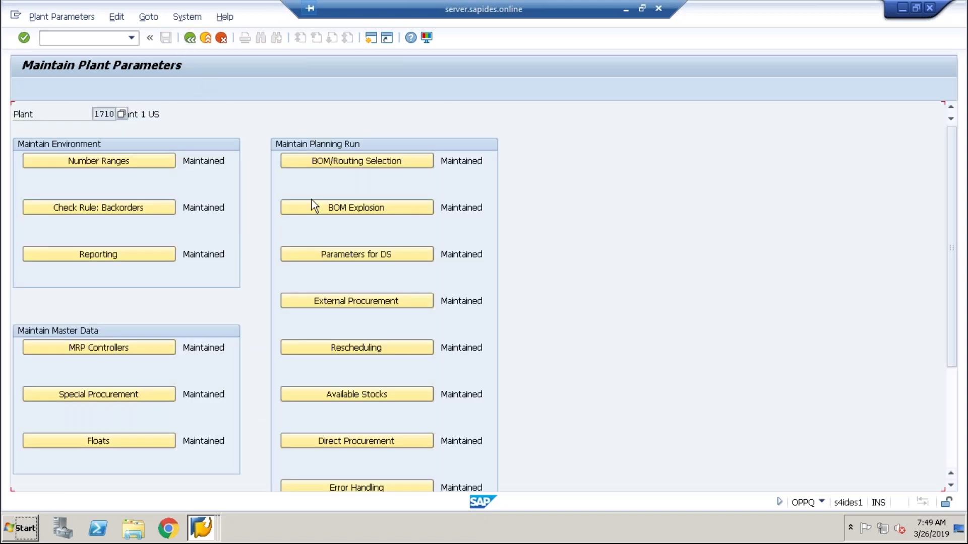
View plant 1710's floats for scheduling and return to the implementation guide
click(109, 443)
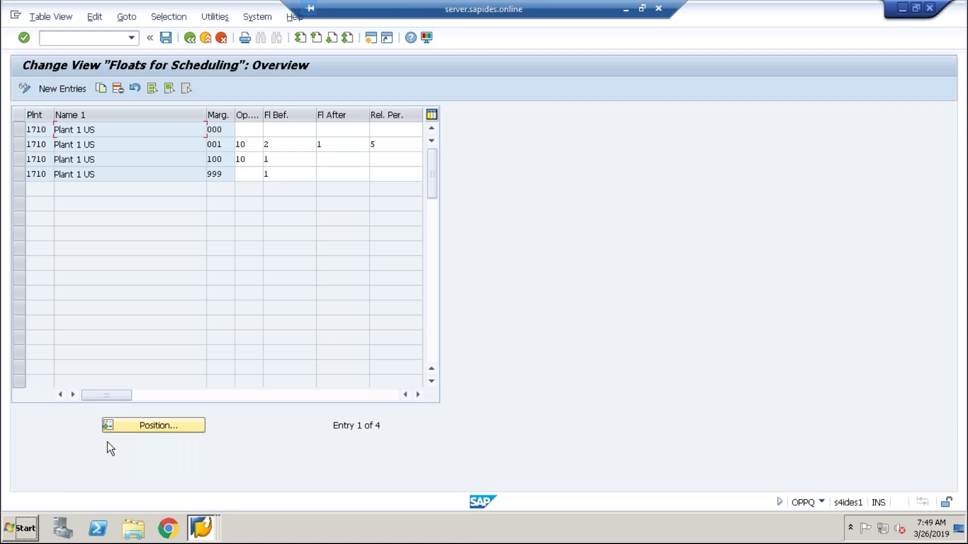
click(187, 43)
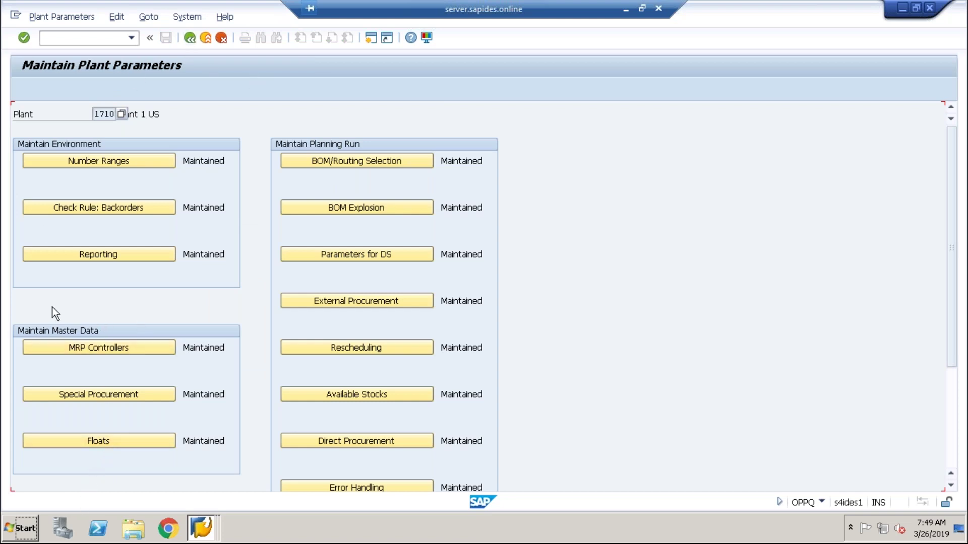
click(954, 185)
mouse_move(954, 185)
mouse_down()
mouse_move(964, 285)
mouse_move(964, 186)
mouse_up()
click(190, 38)
click(190, 38)
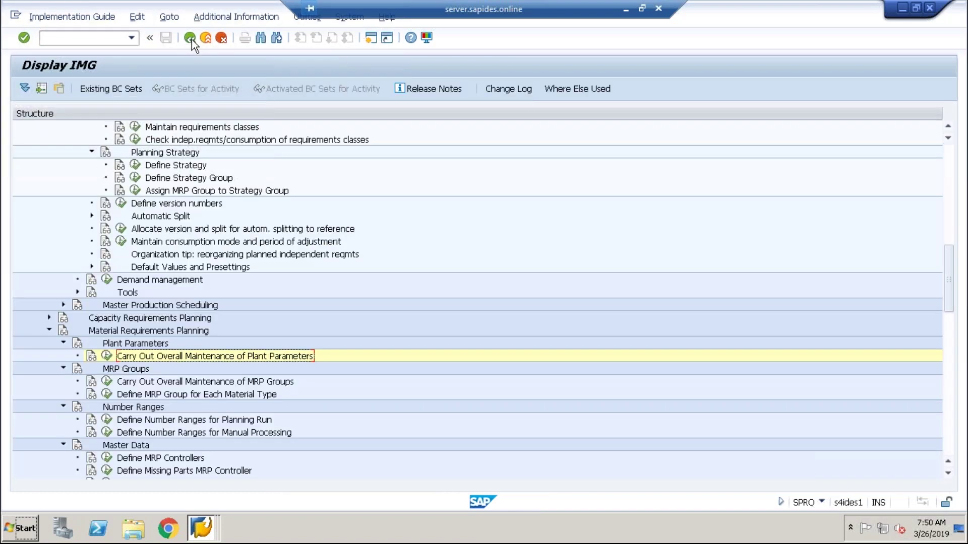
Open the overall maintenance of MRP groups and select plant 1710
click(106, 382)
click(140, 194)
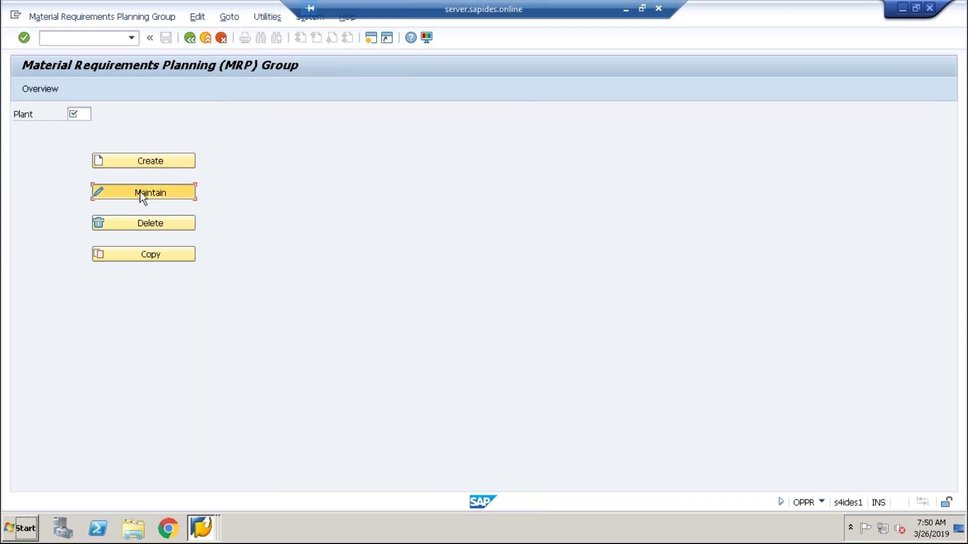
click(146, 164)
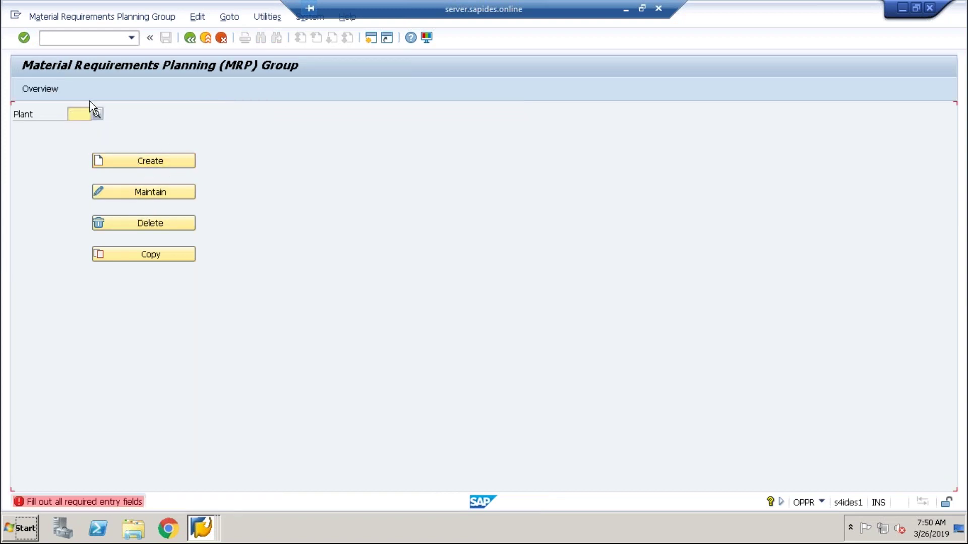
click(97, 114)
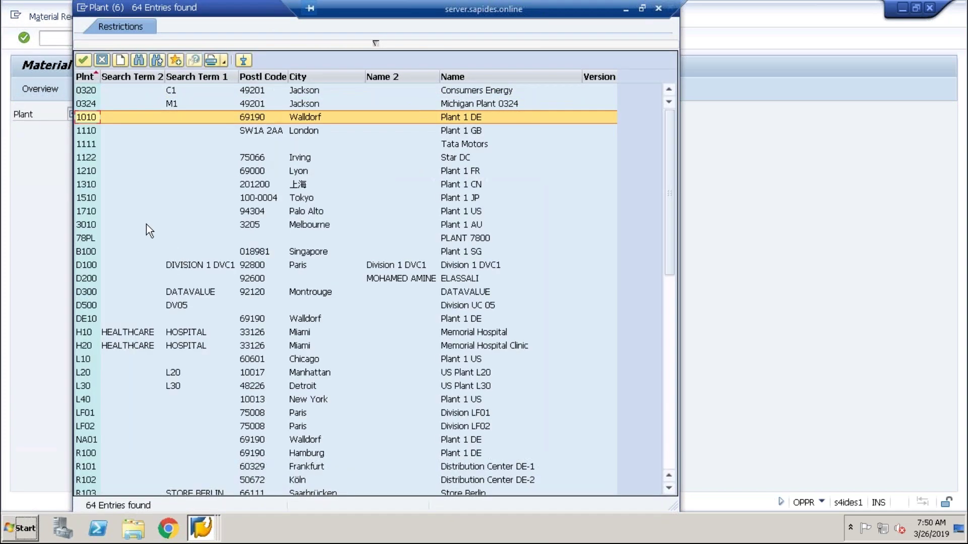
double_click(159, 211)
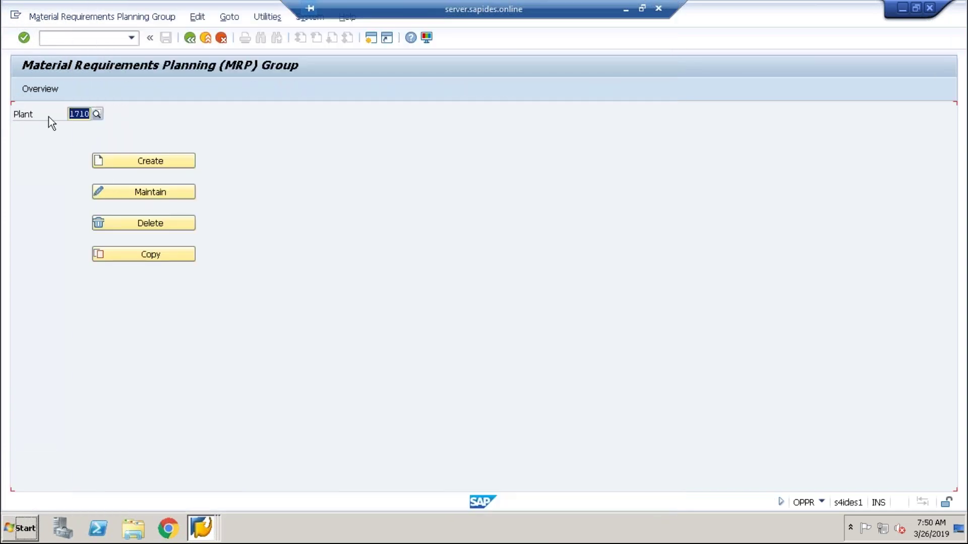
key(Return)
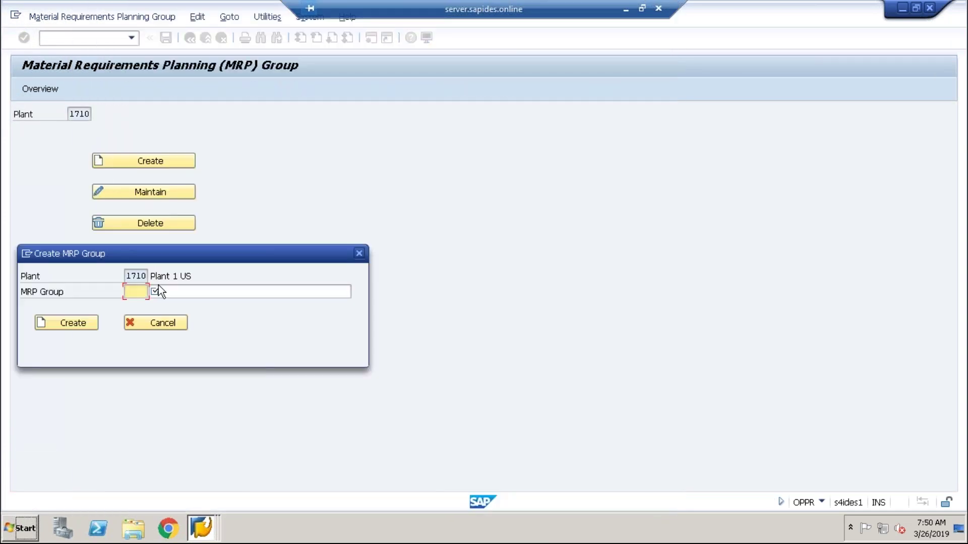
click(131, 296)
click(359, 253)
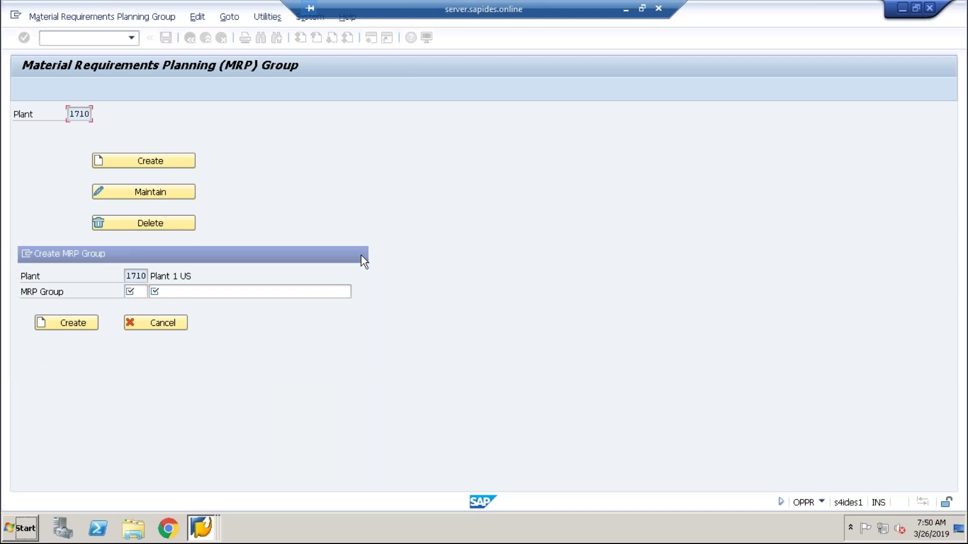
Open MRP group 0000 of plant 1710 for maintenance, view its parameters and return to the MRP group initial screen
click(159, 198)
click(82, 325)
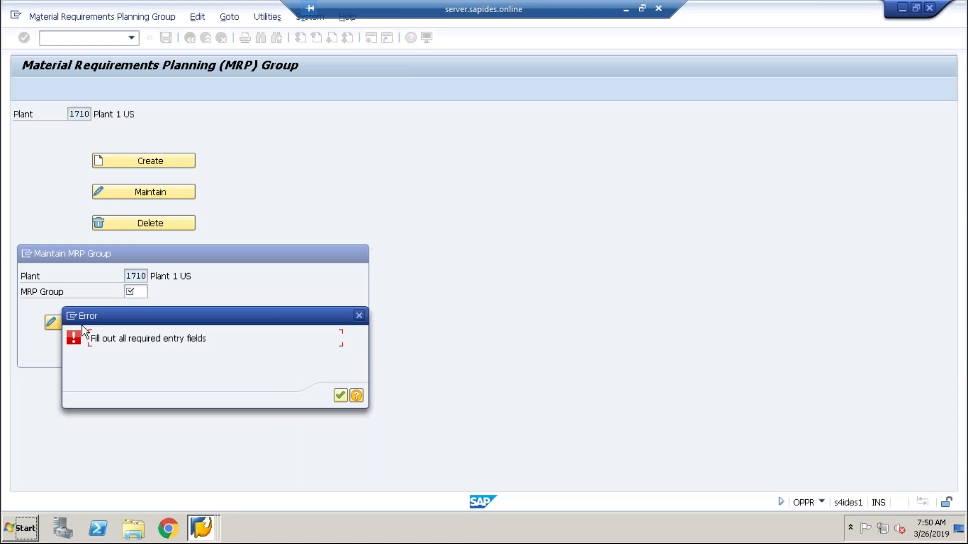
click(359, 315)
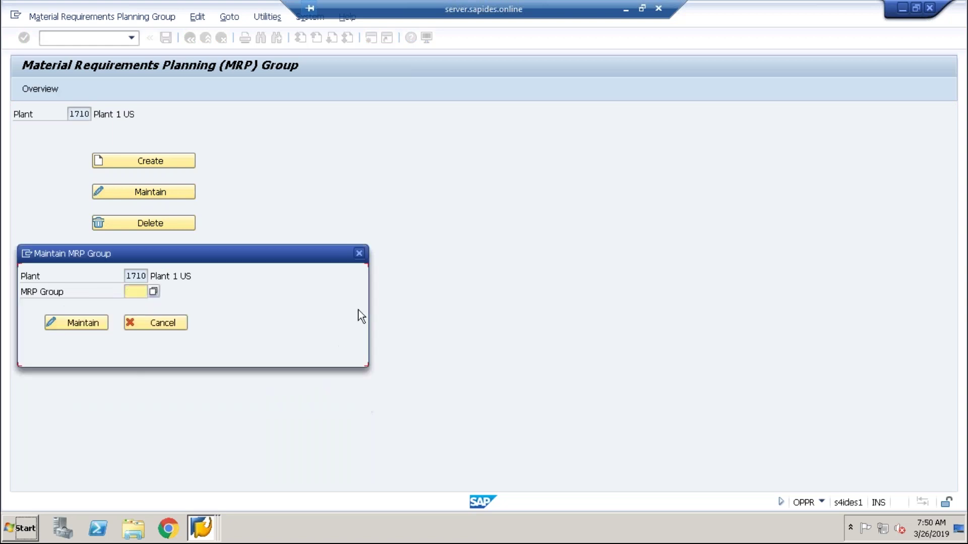
click(132, 293)
click(152, 292)
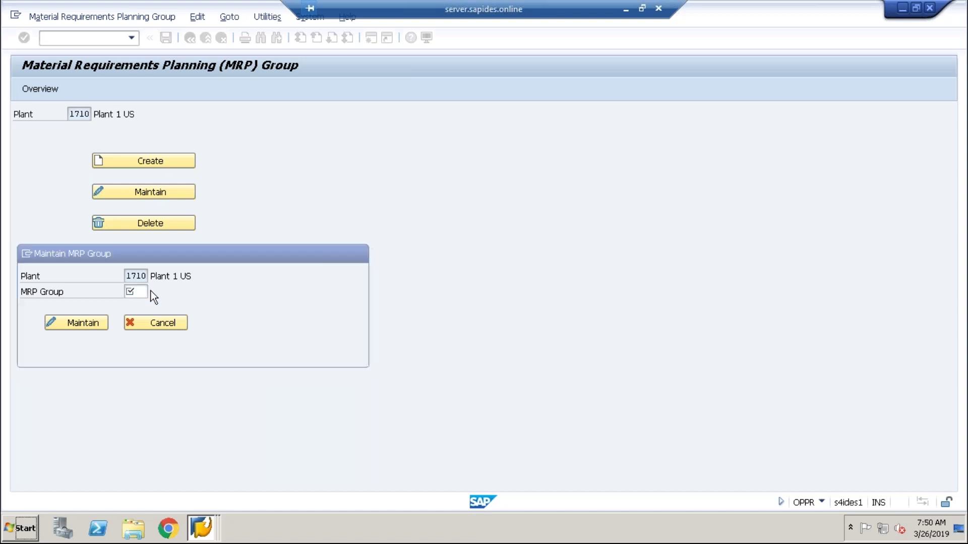
double_click(60, 178)
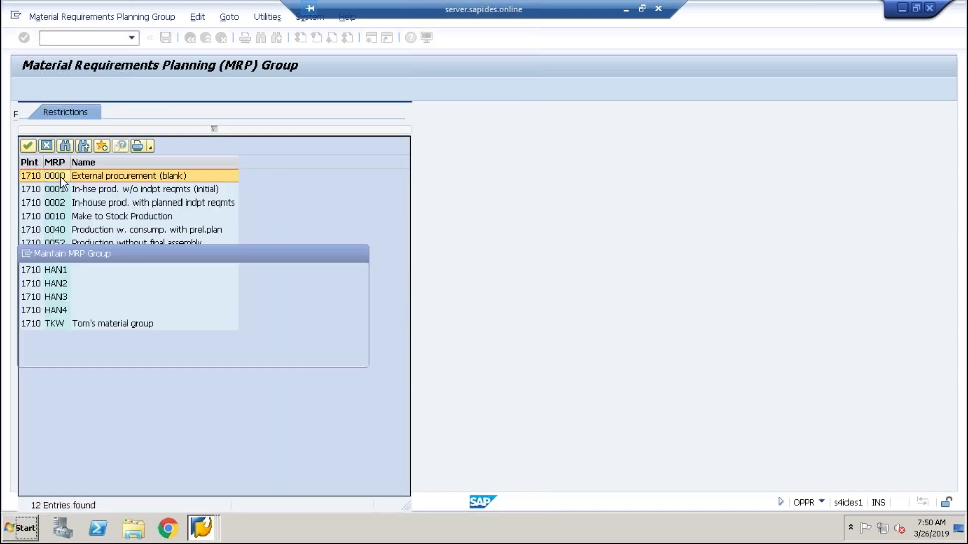
click(78, 326)
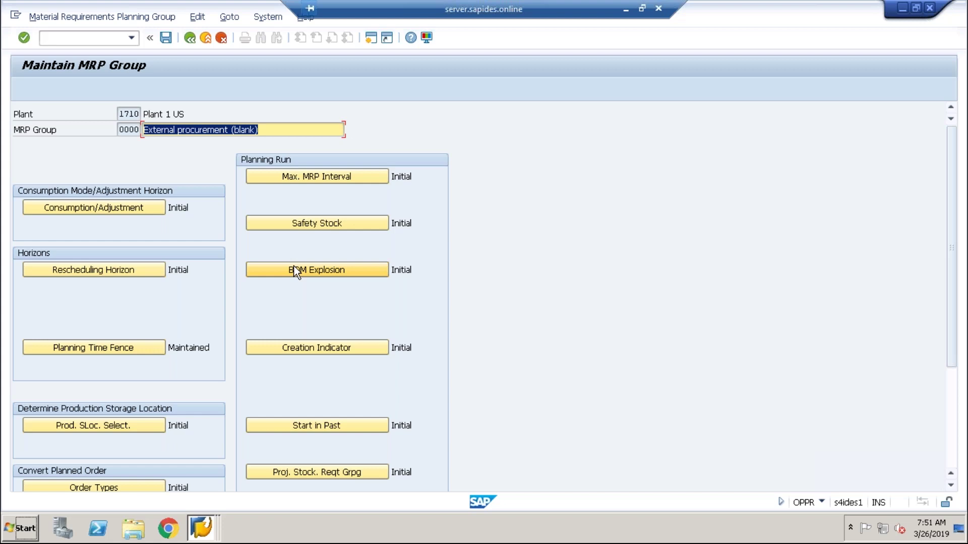
click(190, 38)
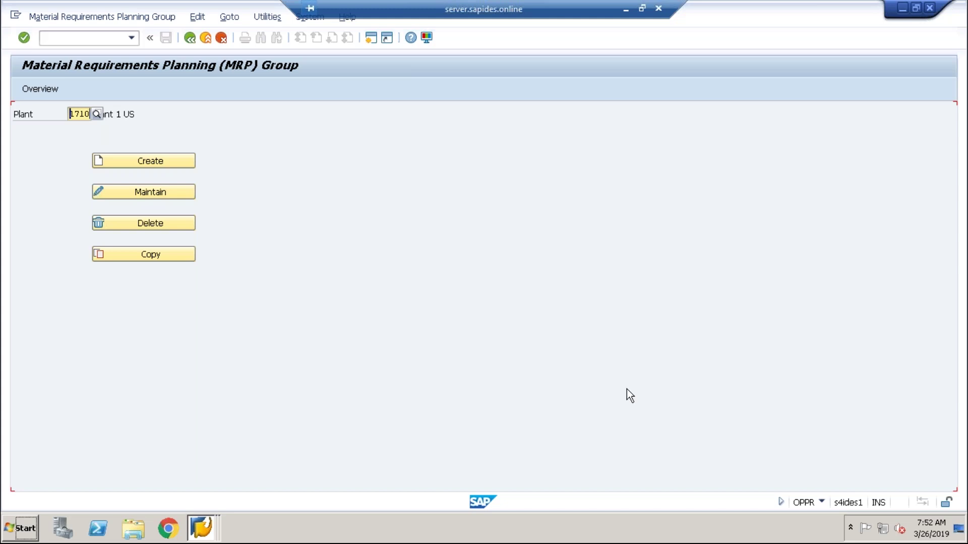
Shrink the remote desktop session to a window and open the work center change transaction CR02
click(642, 9)
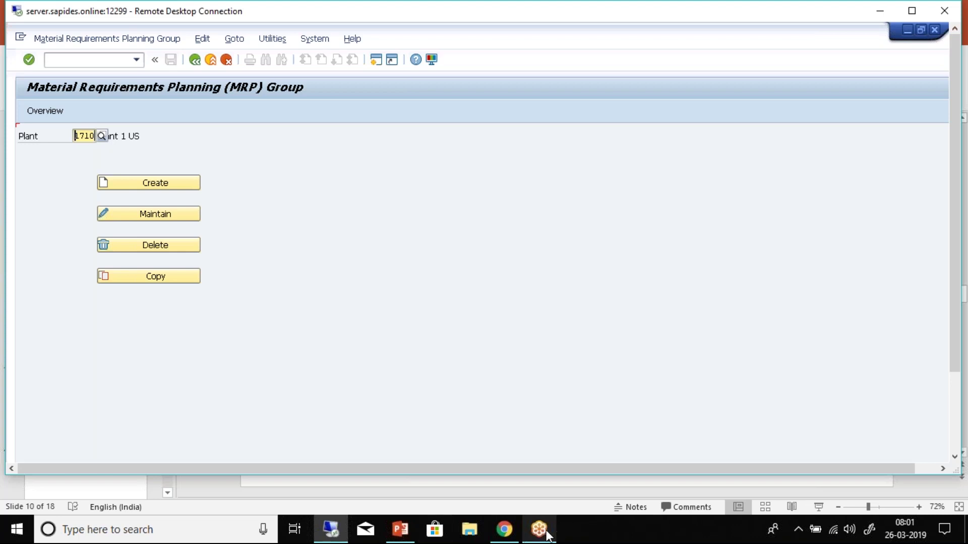
mouse_move(547, 532)
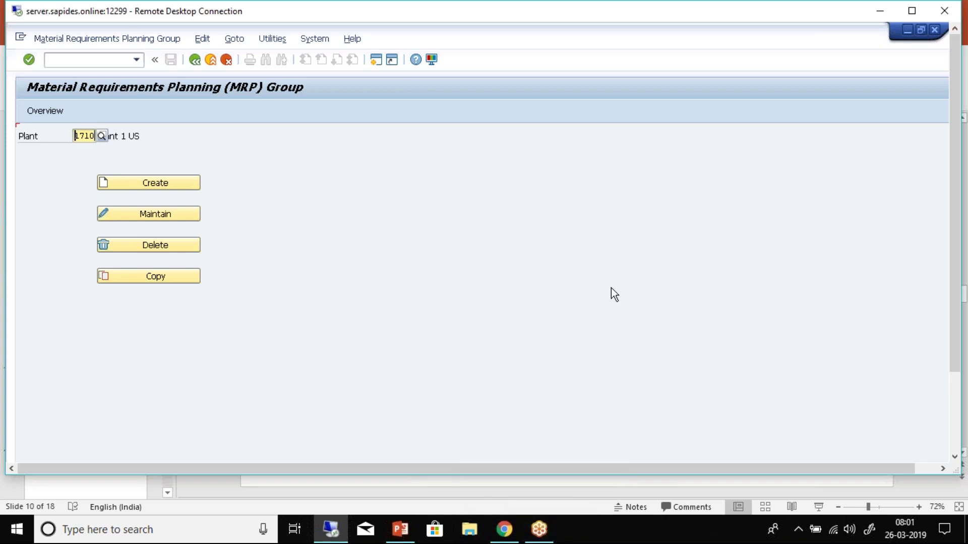
click(96, 60)
text(/ncr02)
key(Return)
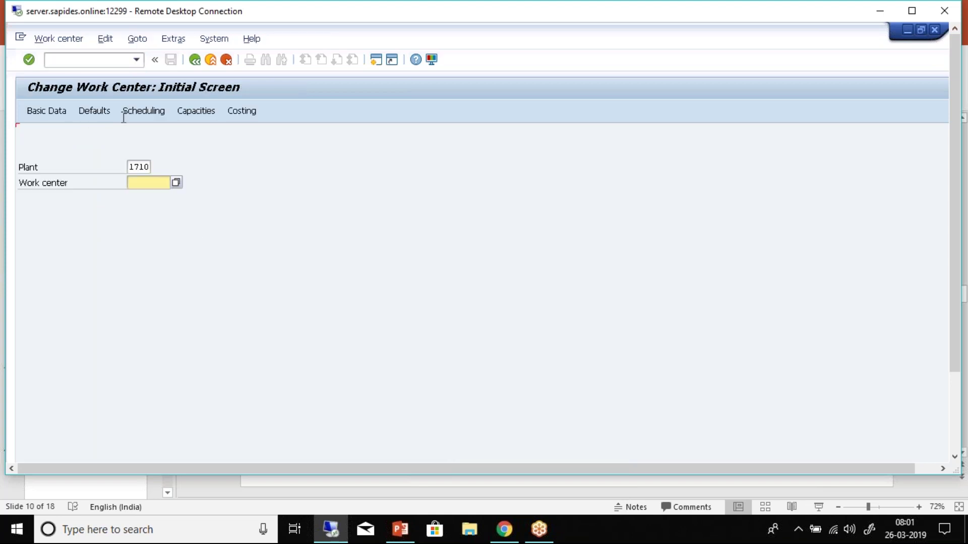
Try to open work center MACHINE in plant 1710 for changing
click(175, 182)
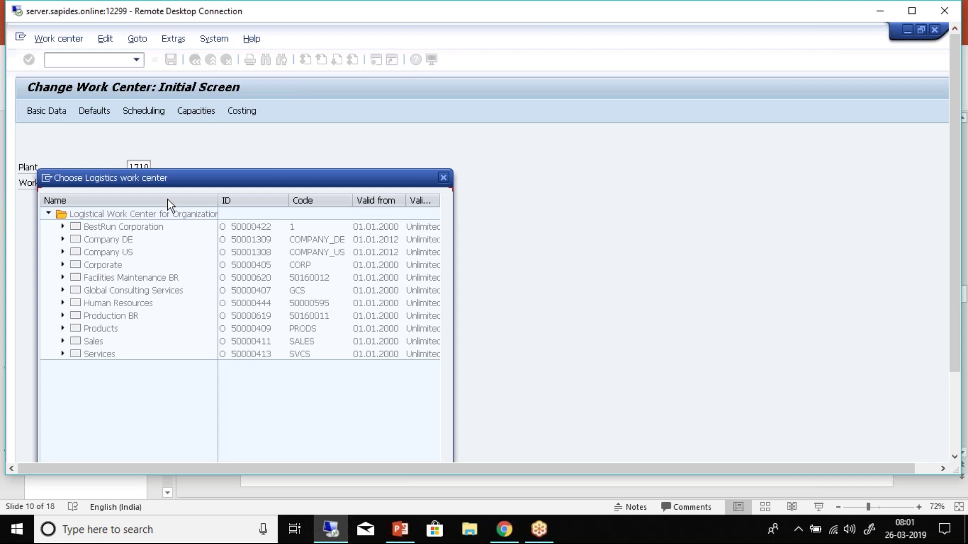
click(442, 178)
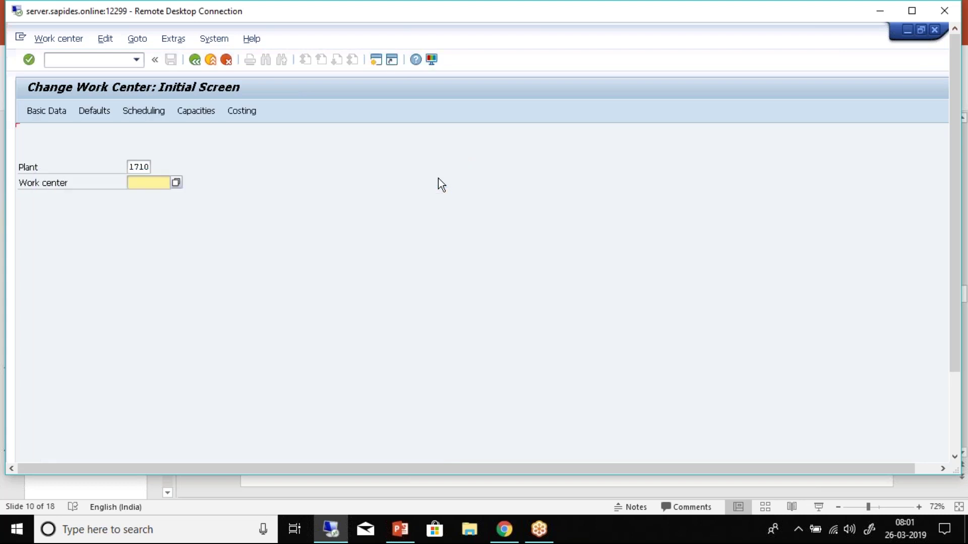
click(59, 118)
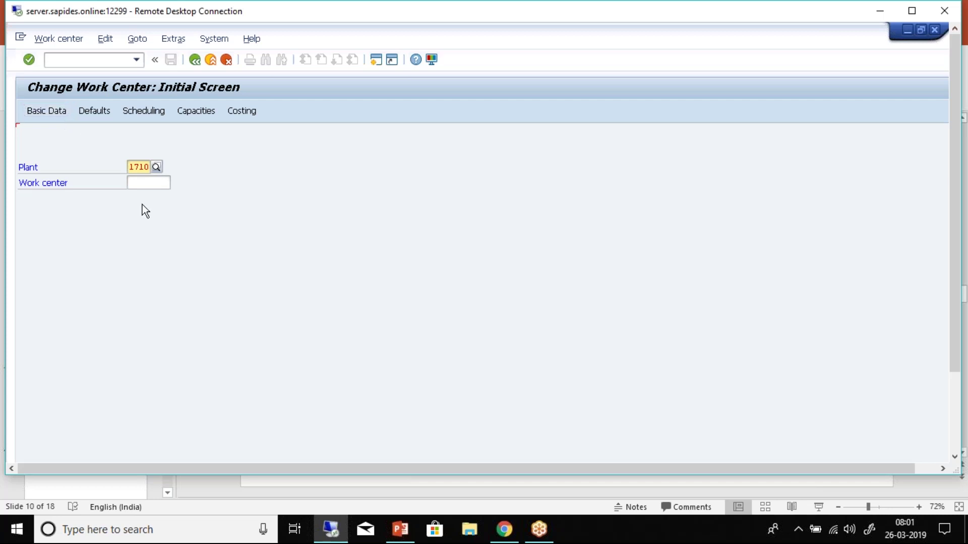
click(129, 184)
text(MACHINE)
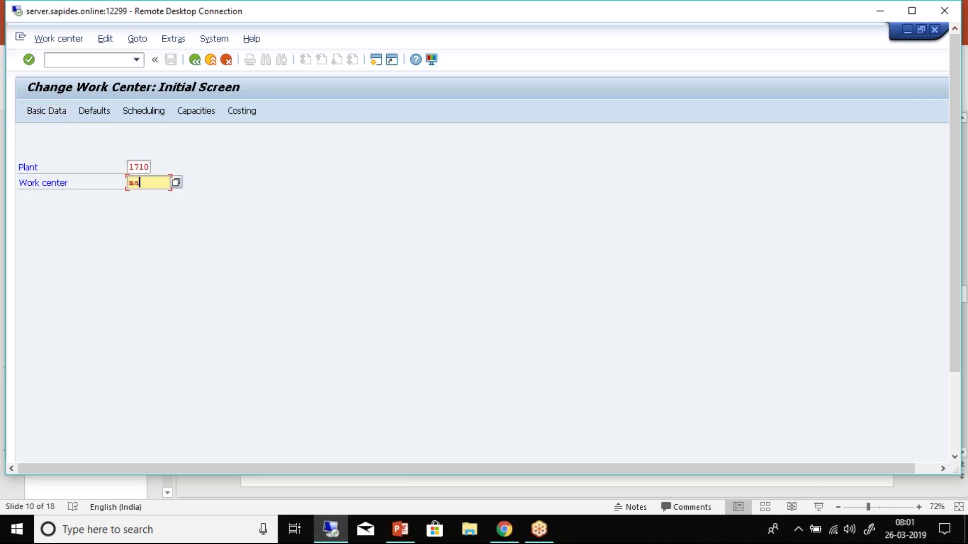
key(Return)
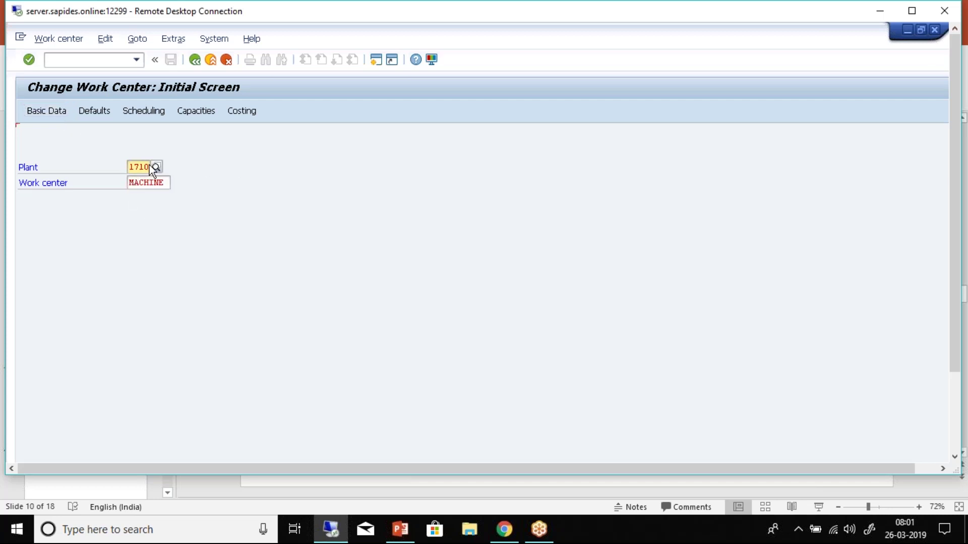
click(167, 185)
key(BackSpace)
key(BackSpace)
key(BackSpace)
key(BackSpace)
key(BackSpace)
key(BackSpace)
key(BackSpace)
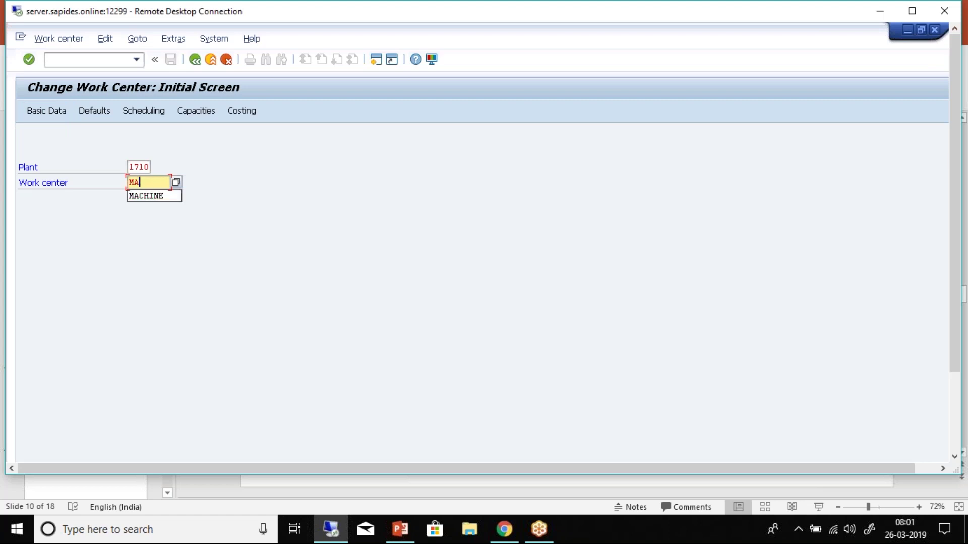
Start creating a production order with transaction CO01 for material FG226 in plant 1710
click(84, 64)
text(/nco01)
key(Return)
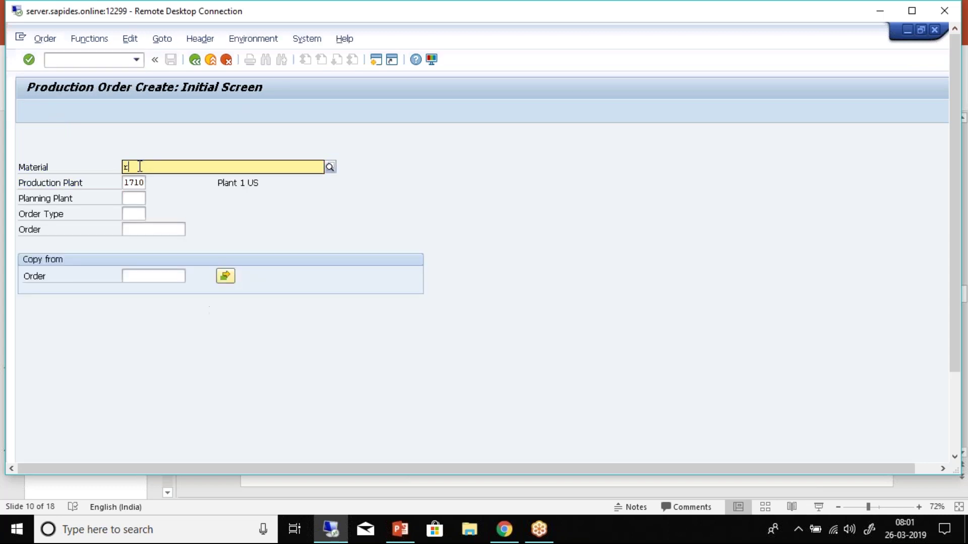
text(fg22)
key(BackSpace)
key(BackSpace)
text(226)
key(Return)
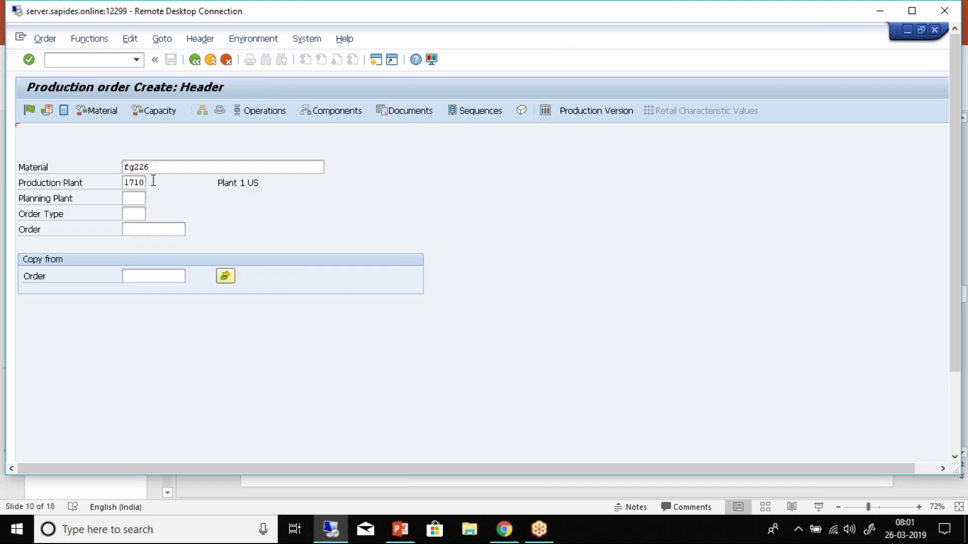
Set the production order's total quantity to 10 and its basic end date to 29.03.2019
text(10)
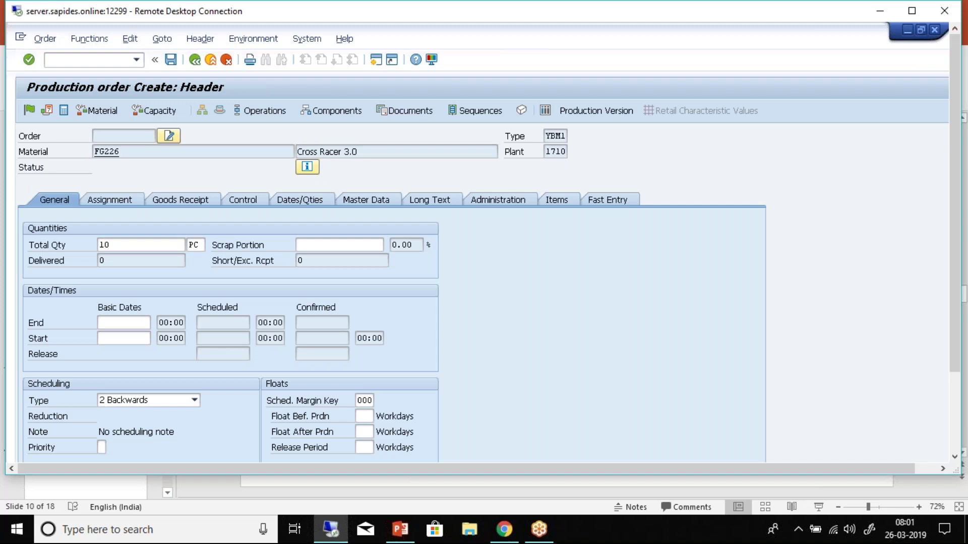
key(Return)
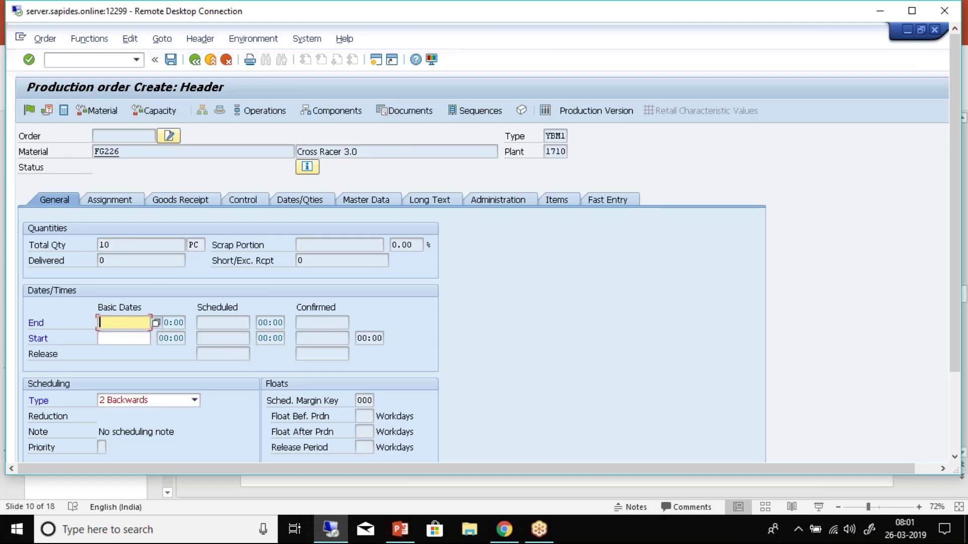
click(155, 323)
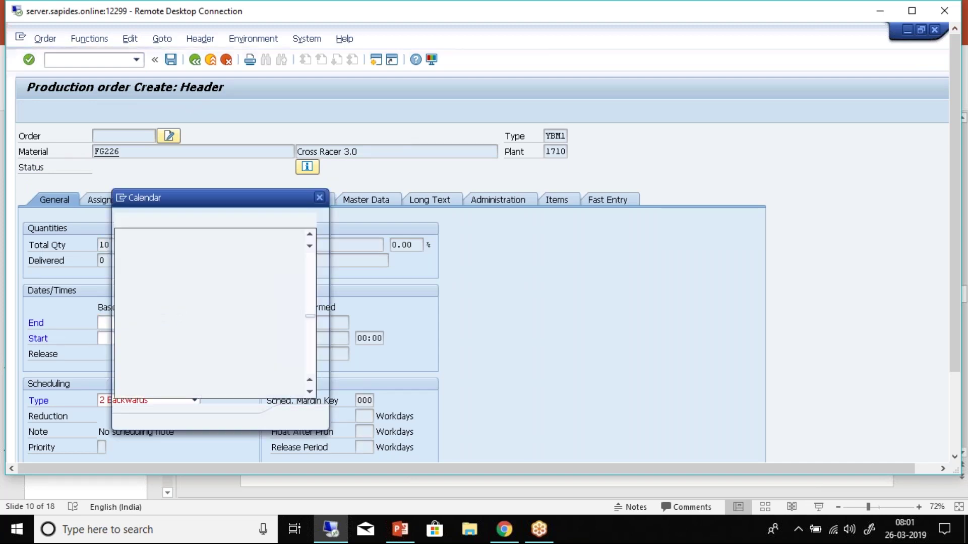
double_click(166, 259)
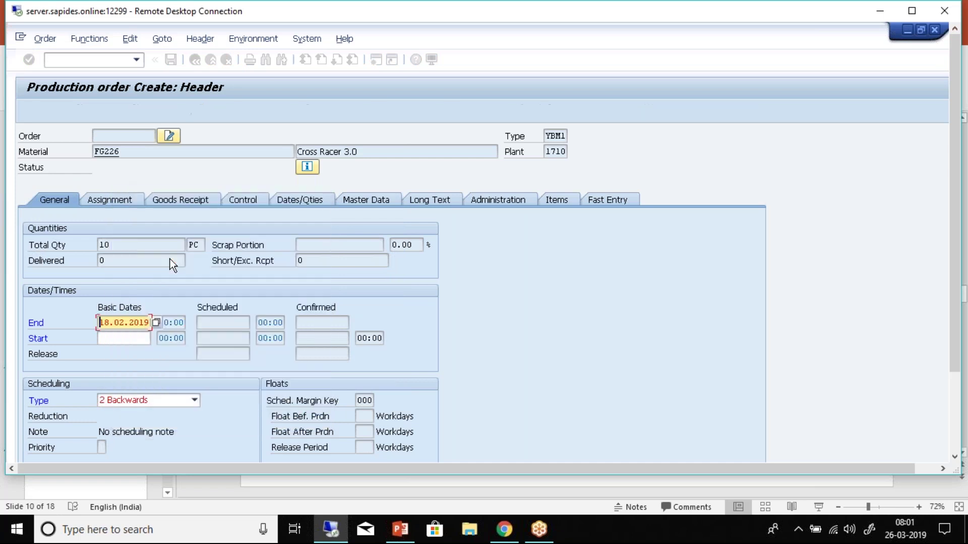
click(158, 321)
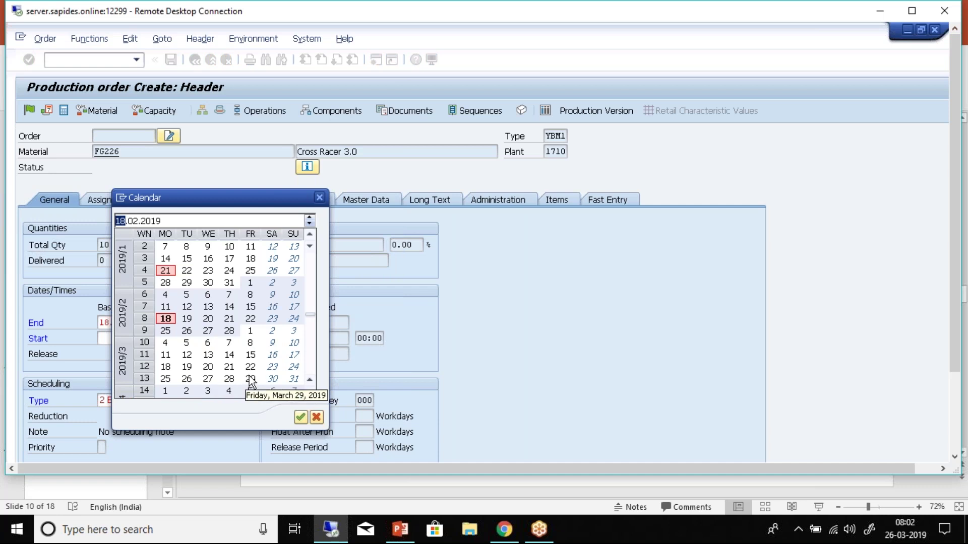
double_click(256, 380)
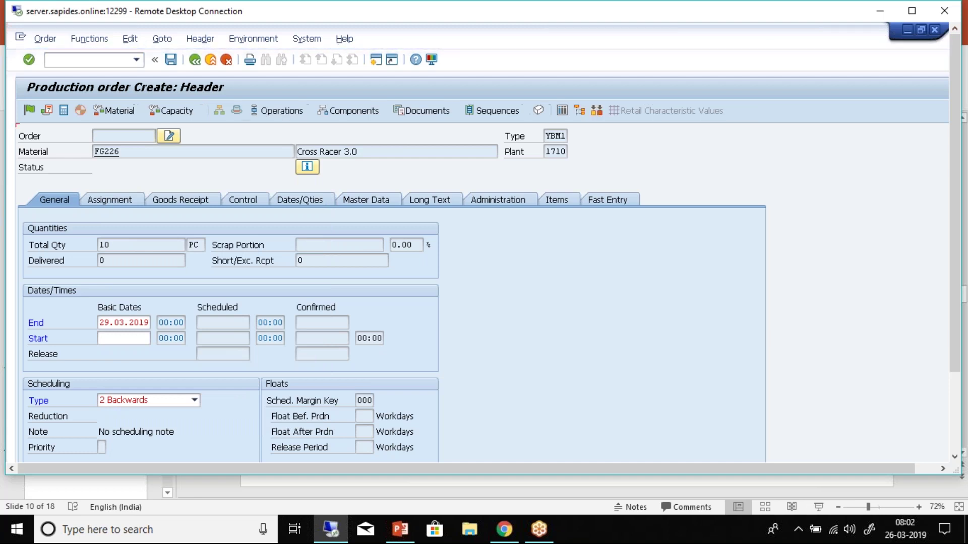
Open the order's operation overview and view the basic data of the work center assigned to operation 0010
click(268, 114)
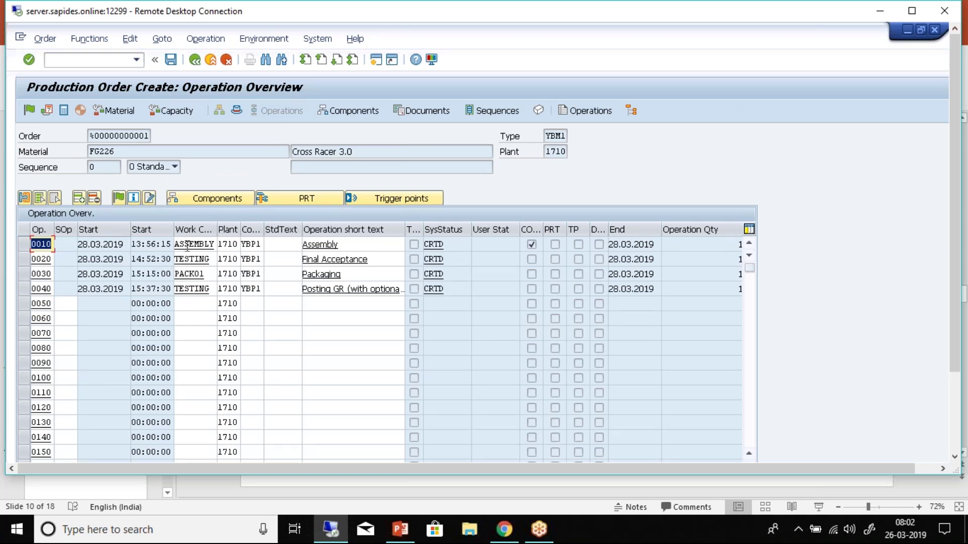
double_click(187, 245)
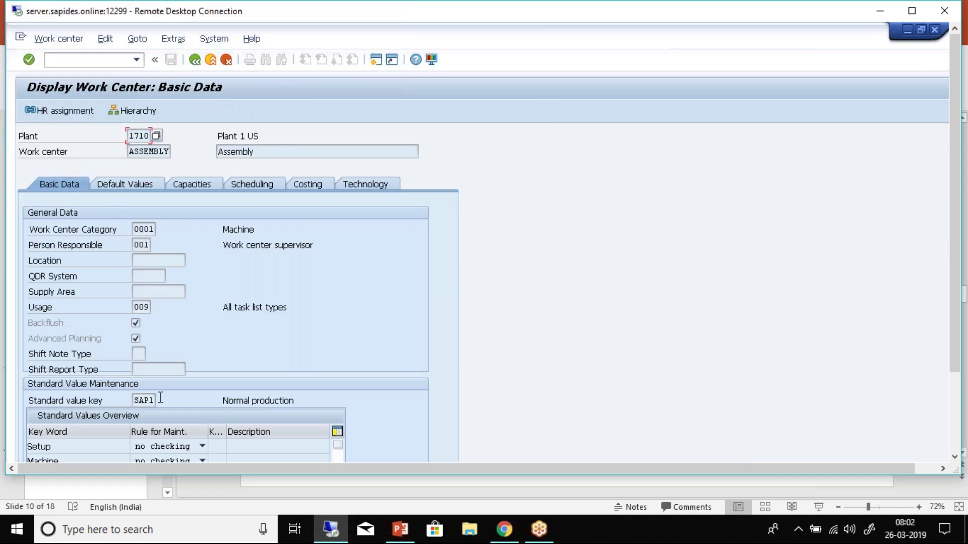
drag(956, 173, 959, 239)
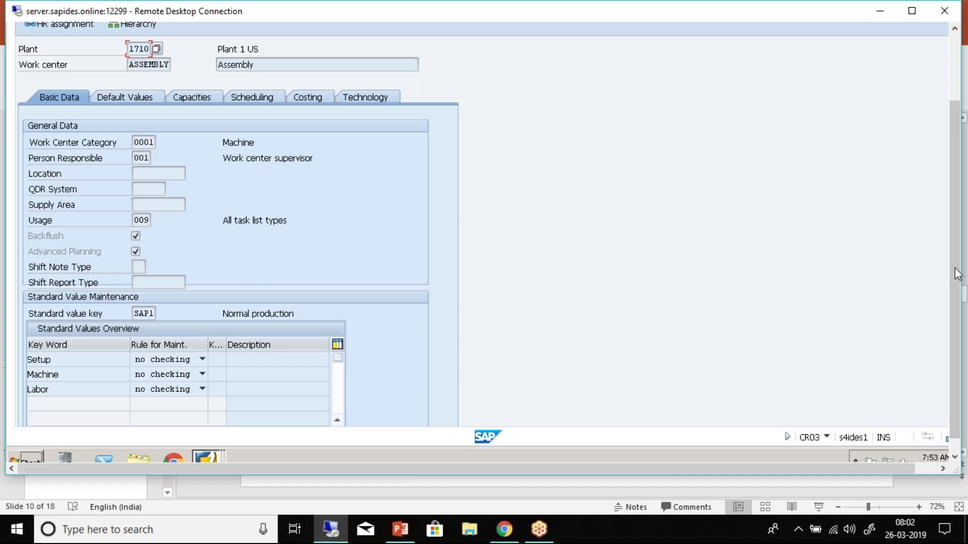
drag(953, 263, 961, 168)
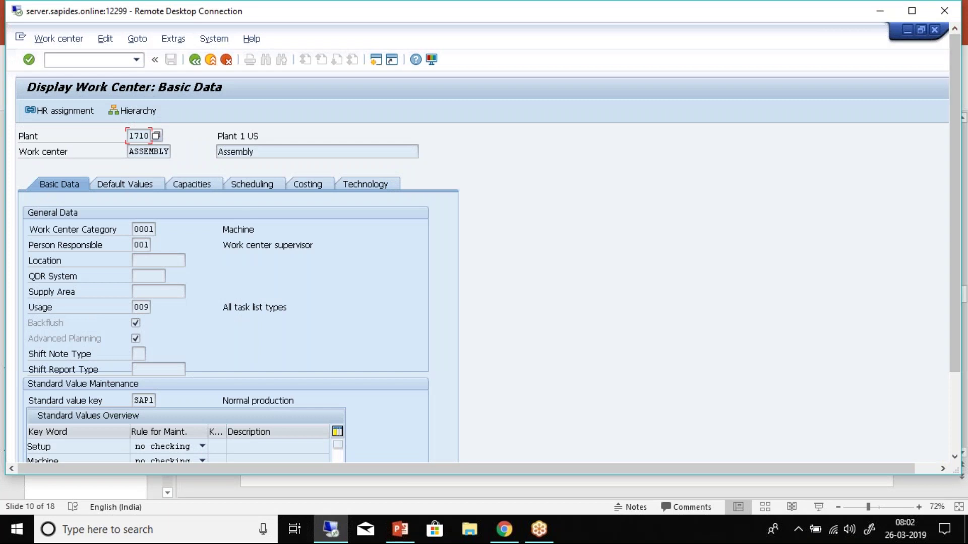
View the ASSEMBLY work center's capacities, scheduling and costing data, including its controlling area and cost center
click(183, 182)
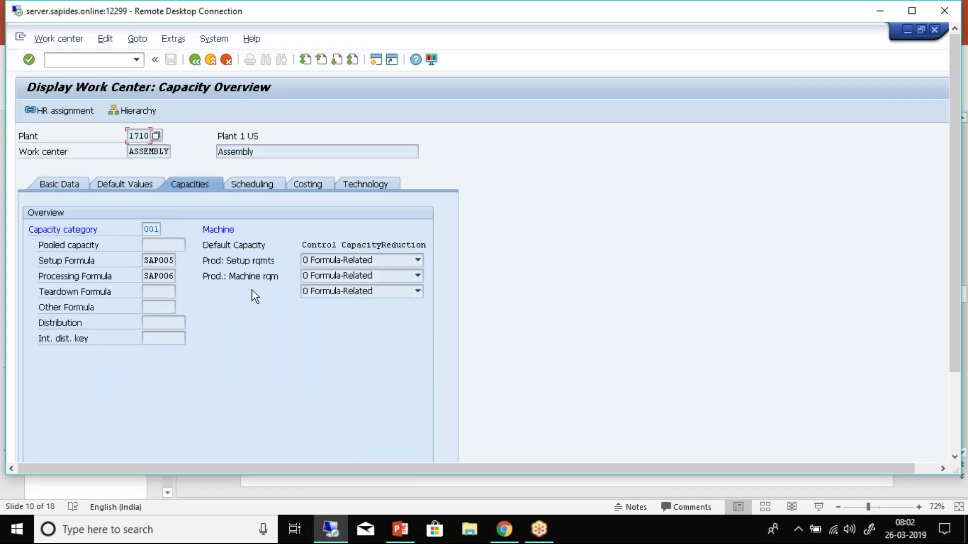
click(255, 179)
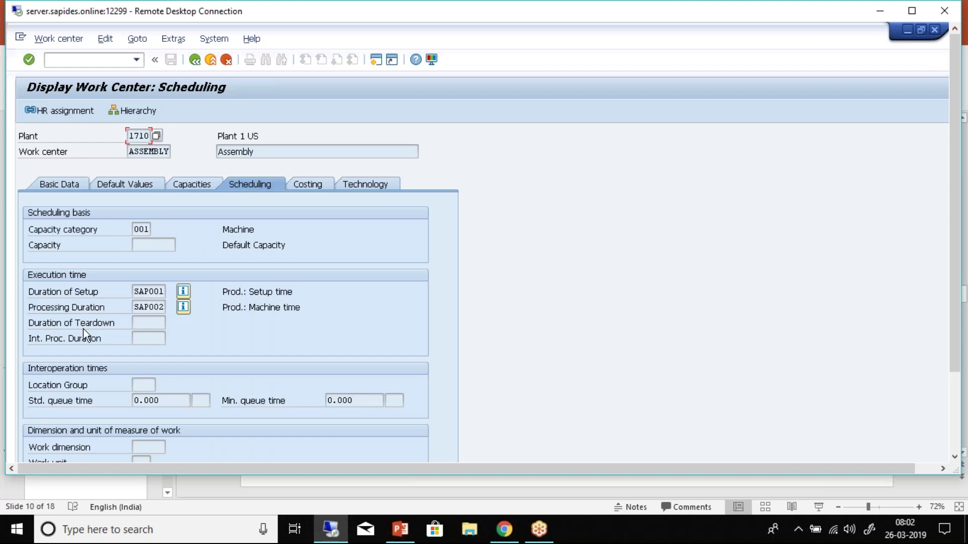
click(303, 182)
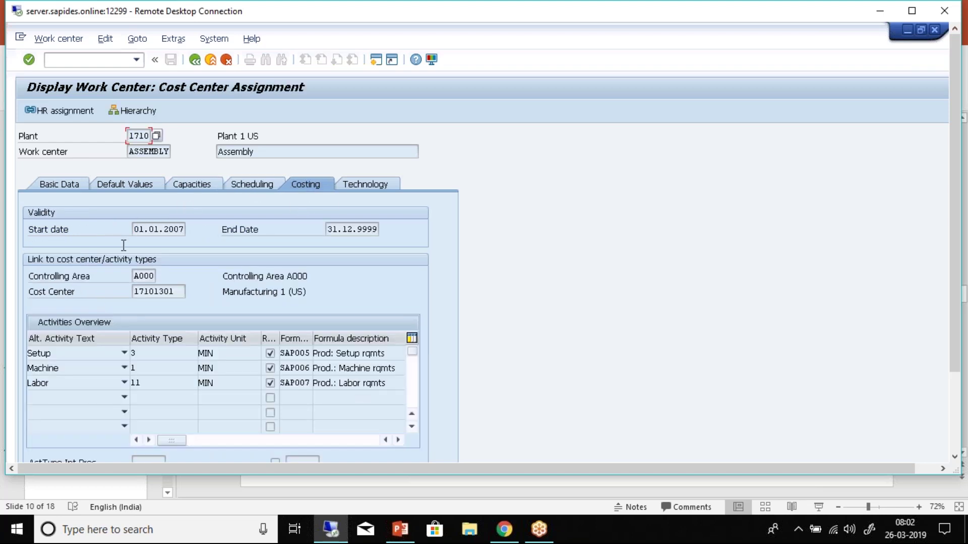
double_click(137, 292)
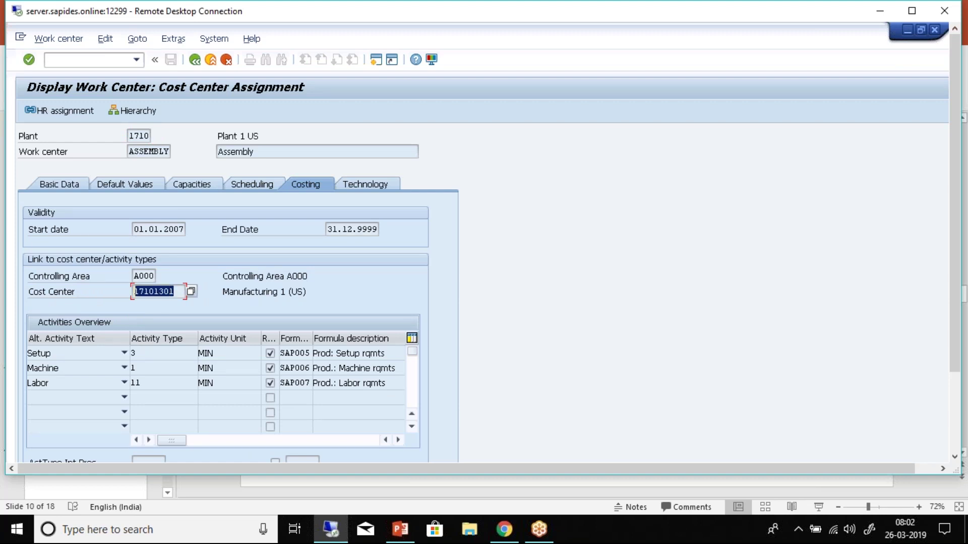
double_click(144, 277)
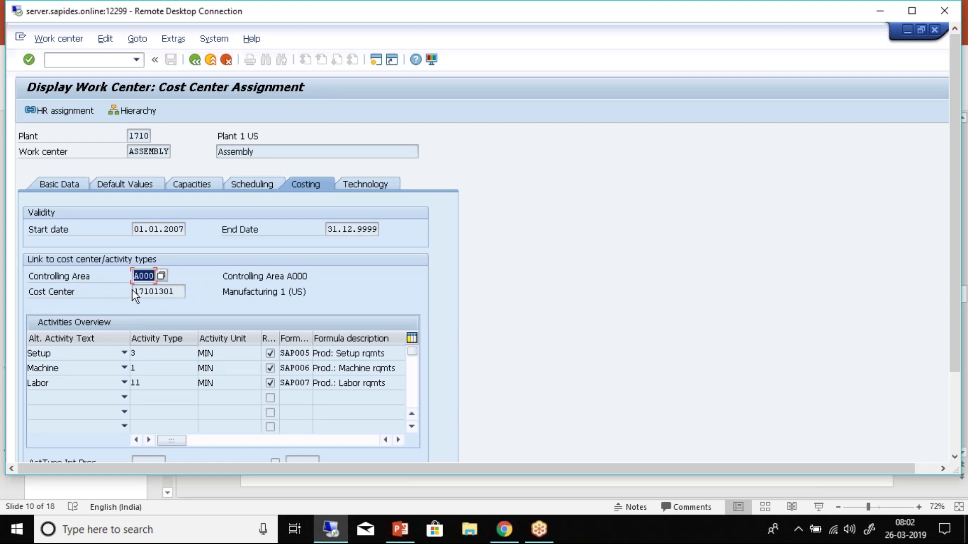
double_click(134, 292)
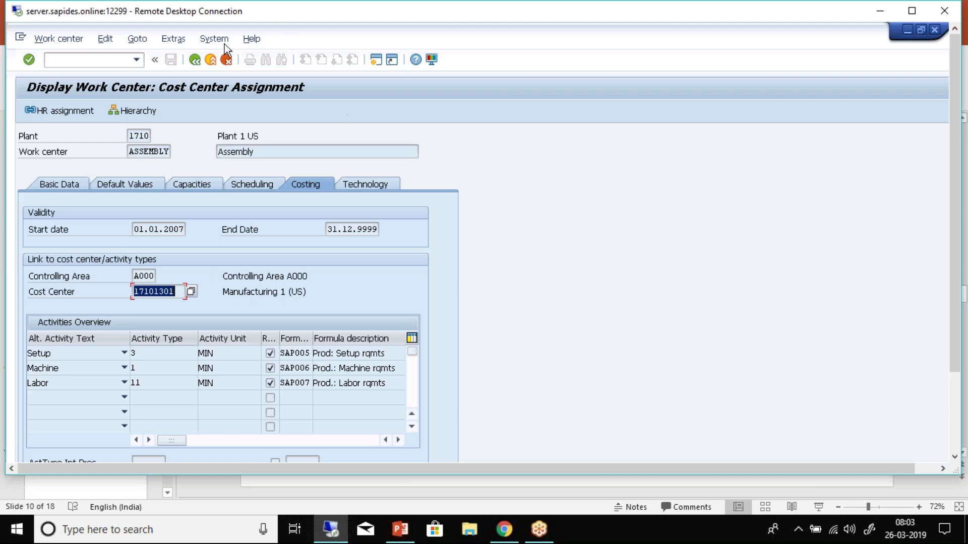
Return to the order's operation overview and recheck the basic data of the ASSEMBLY work center
click(196, 60)
click(195, 60)
click(282, 110)
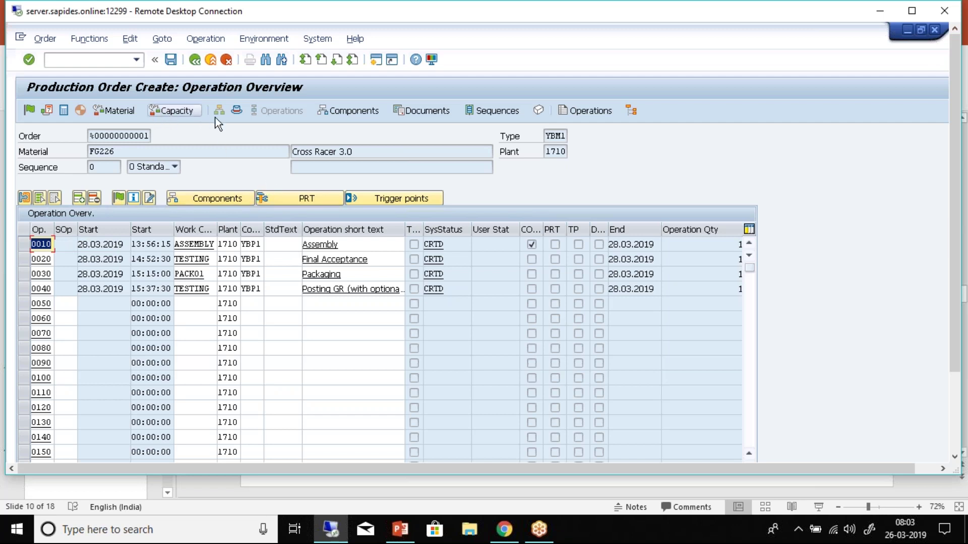
click(200, 243)
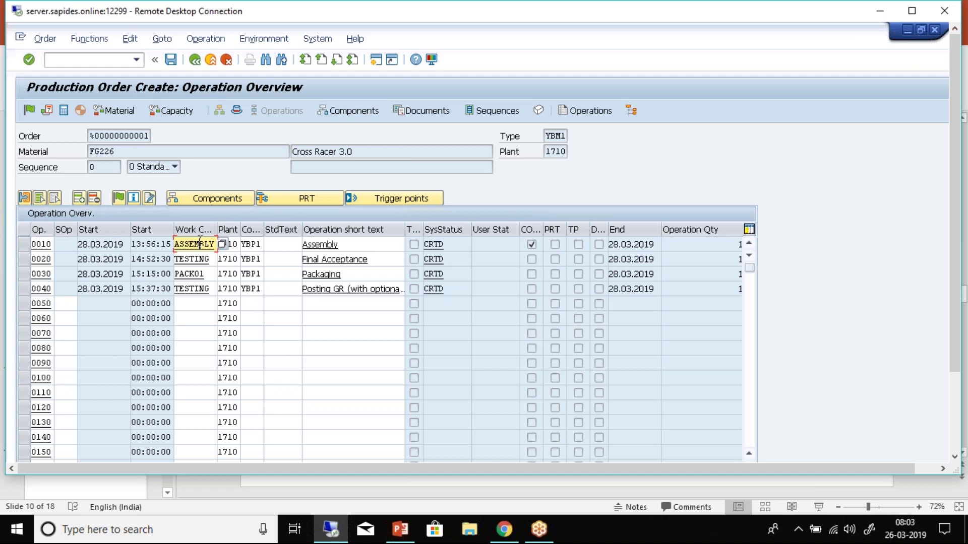
double_click(200, 244)
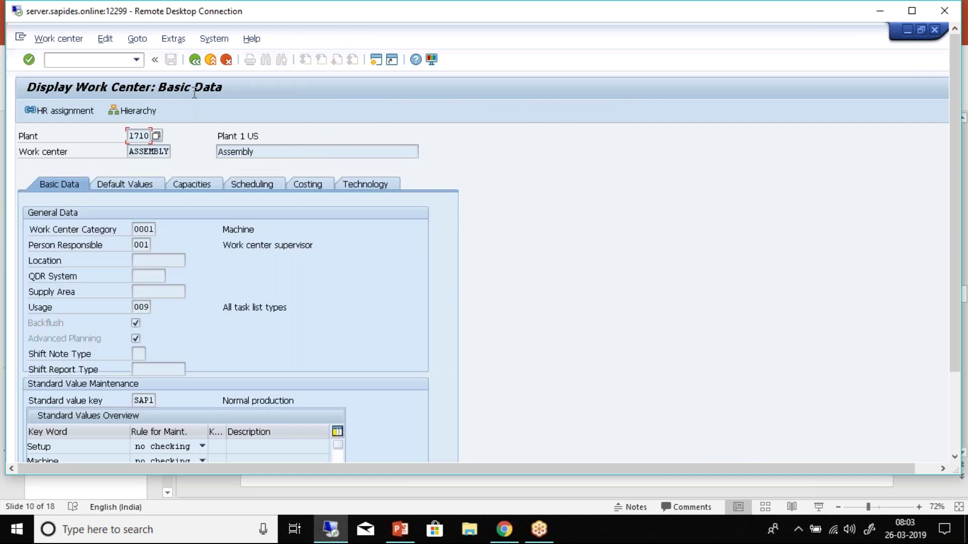
click(196, 60)
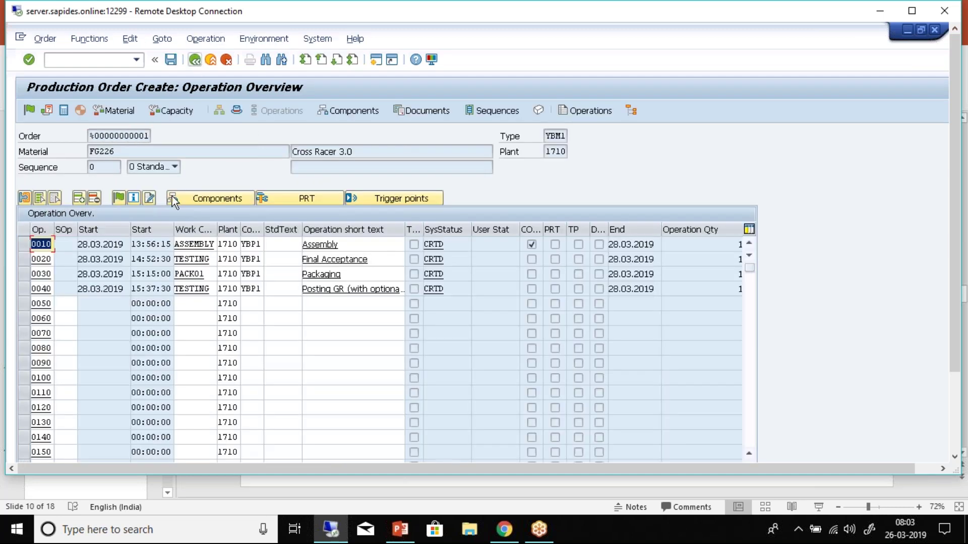
View the details of operation 0010 and check the order's capacity, returning to the order header
double_click(43, 245)
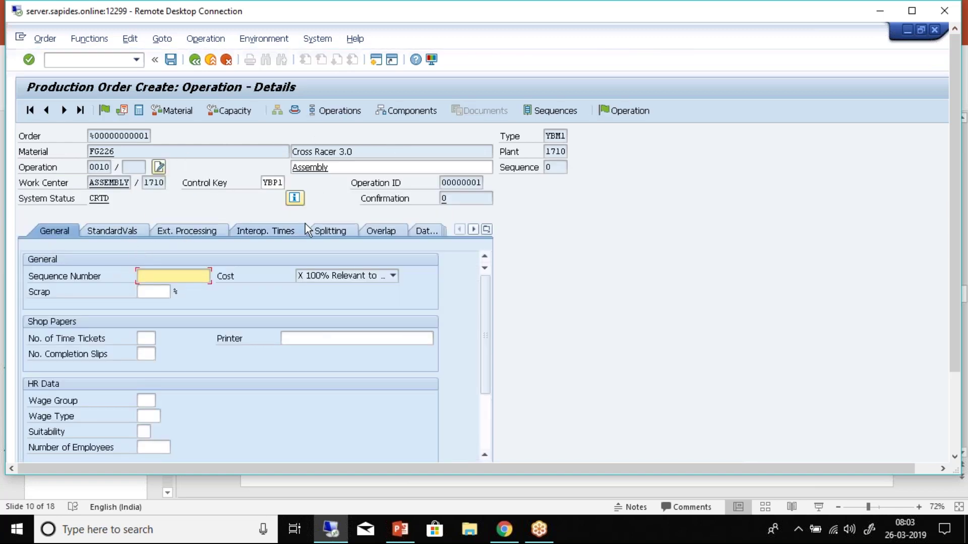
click(326, 116)
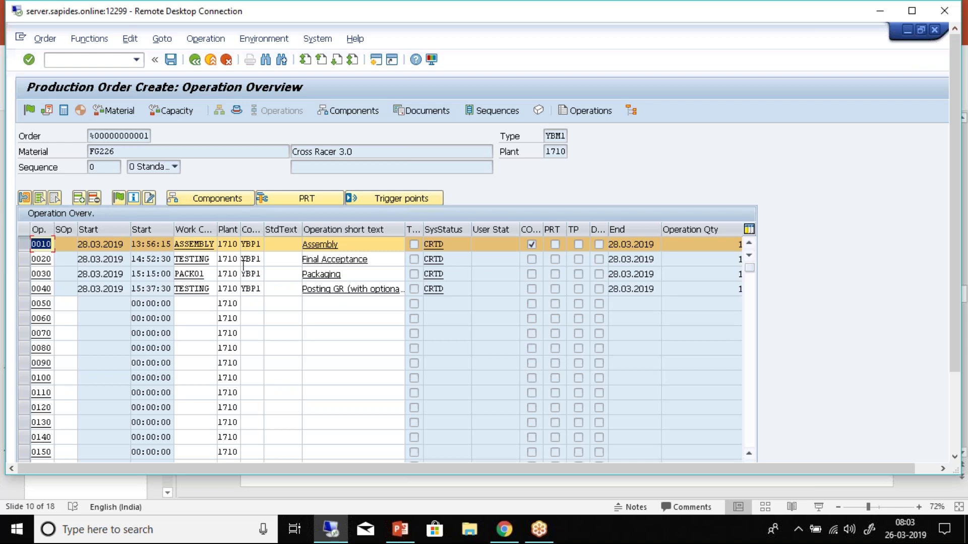
click(177, 111)
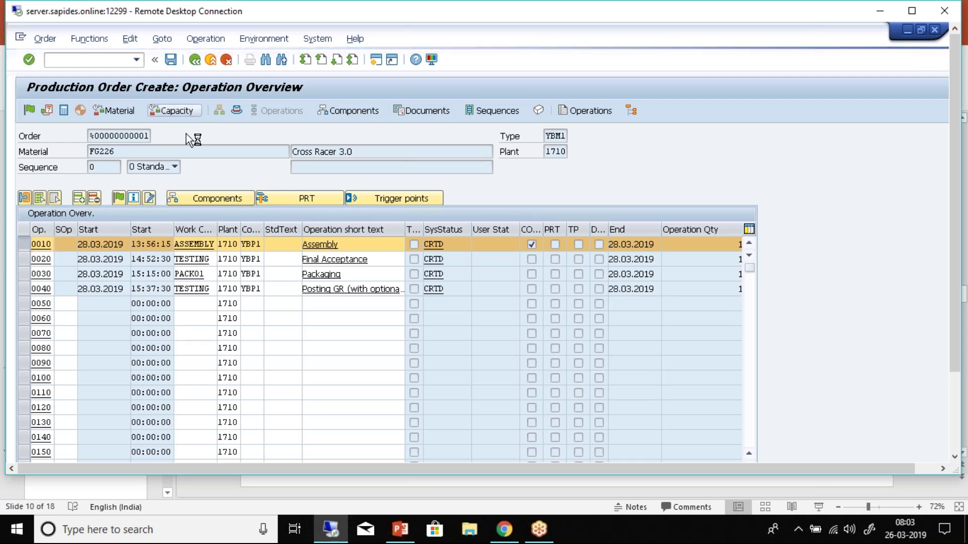
key(Return)
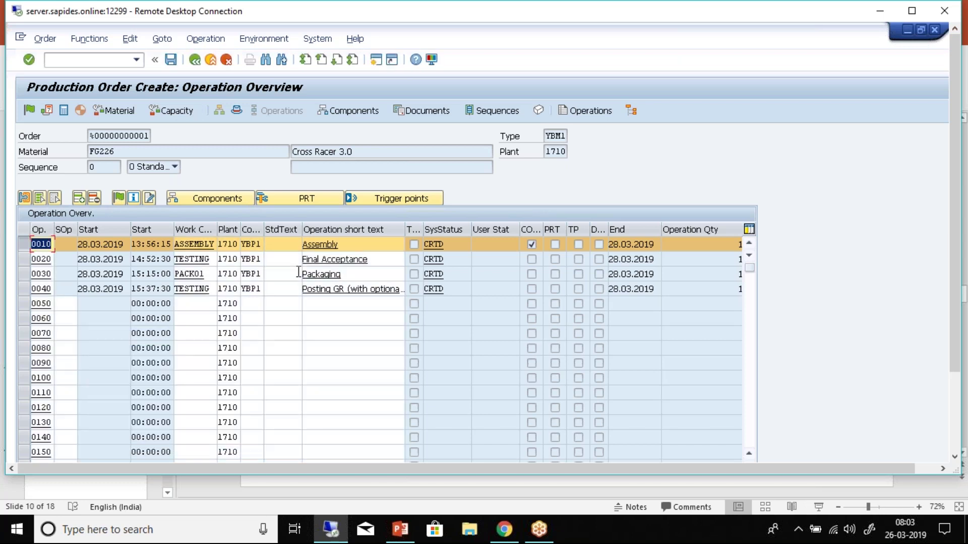
click(201, 60)
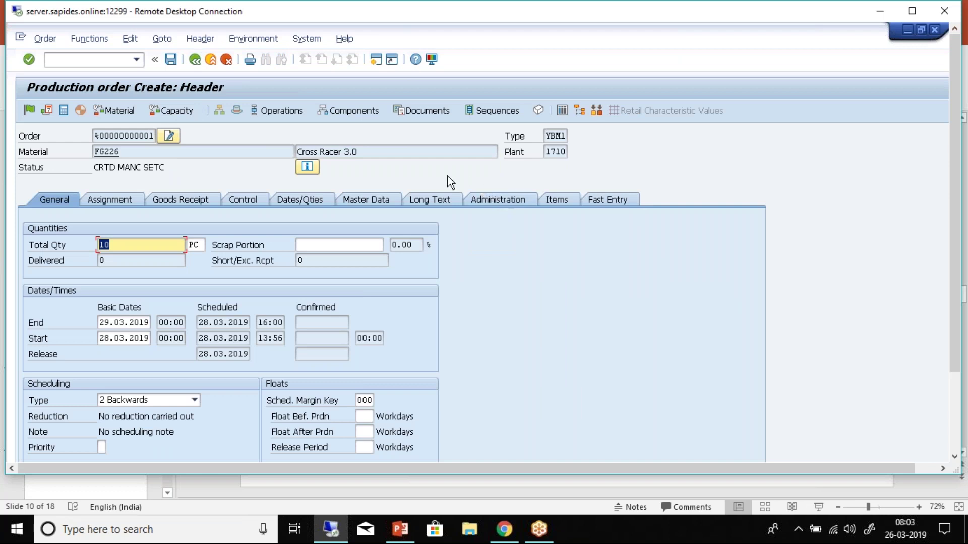
Enlarge the remote session to view the order's components and operations, and switch back to the PowerPoint presentation
mouse_move(400, 530)
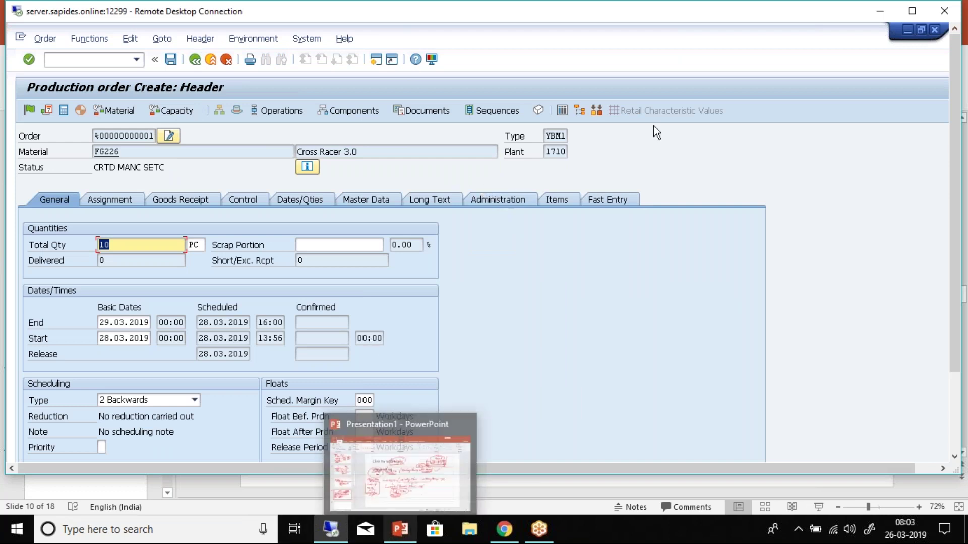
double_click(683, 11)
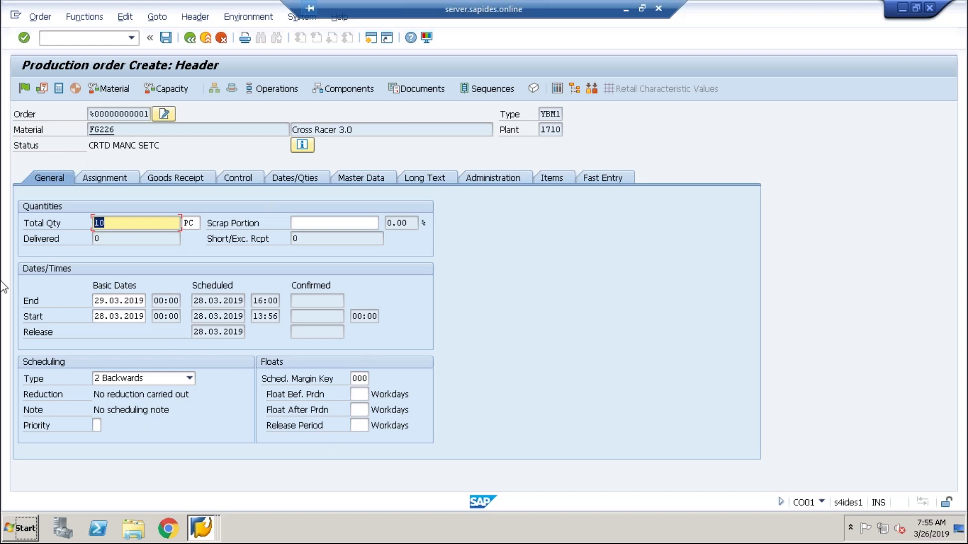
click(333, 89)
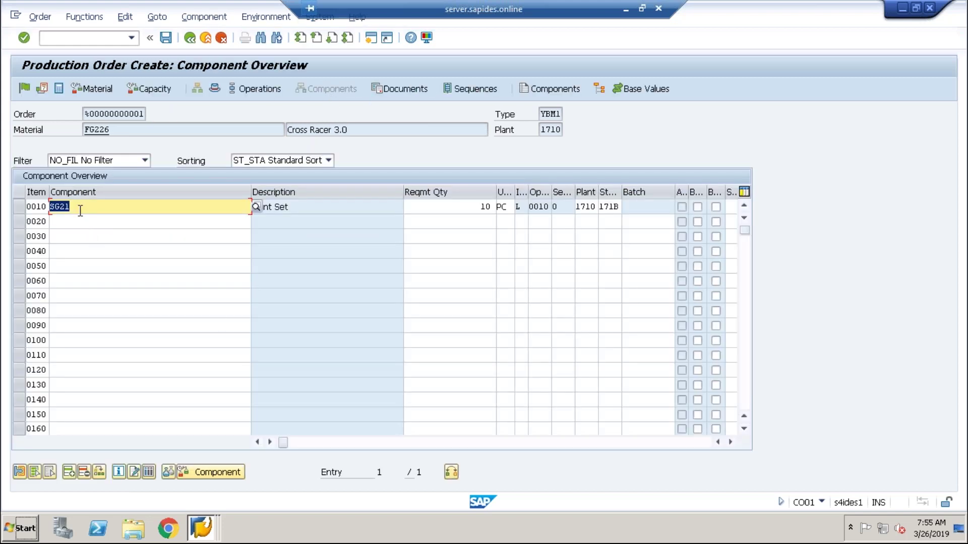
click(255, 89)
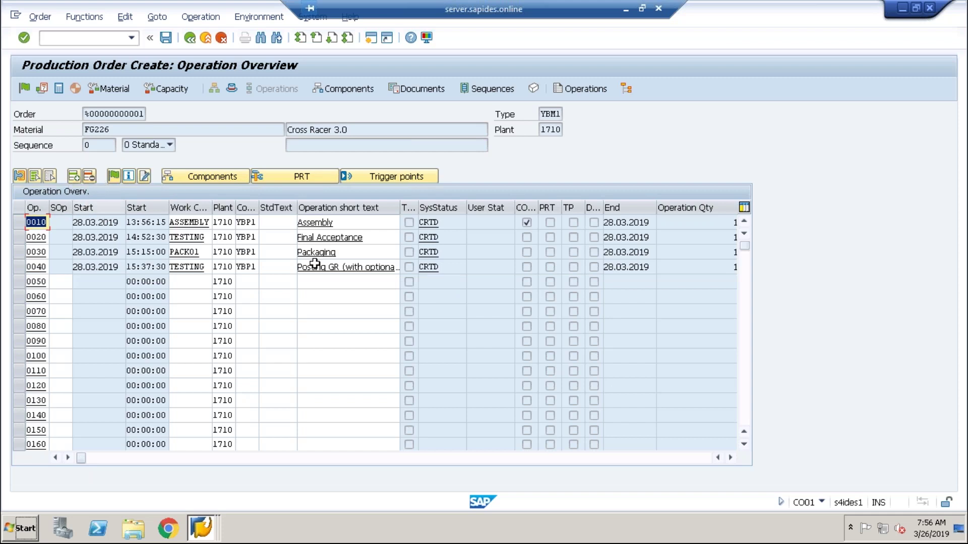
click(626, 17)
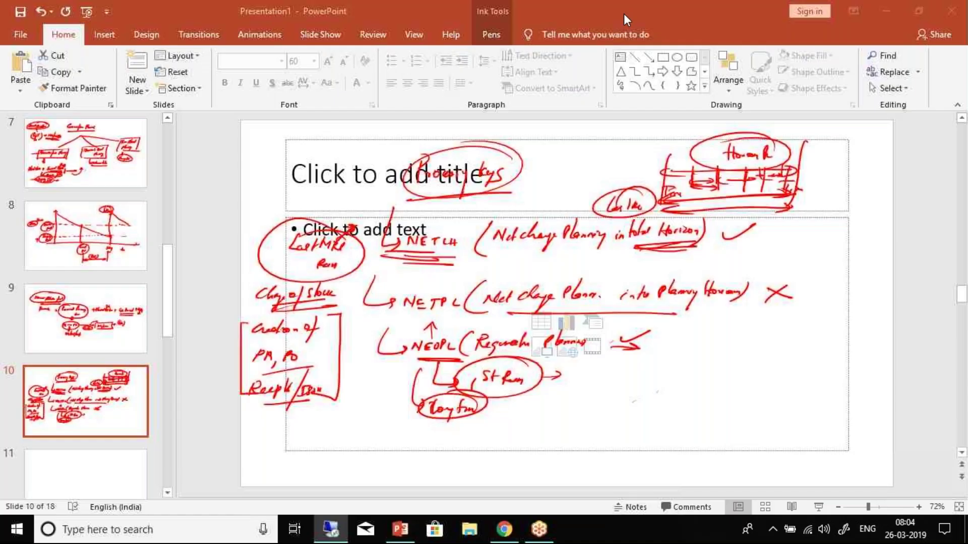
mouse_move(525, 520)
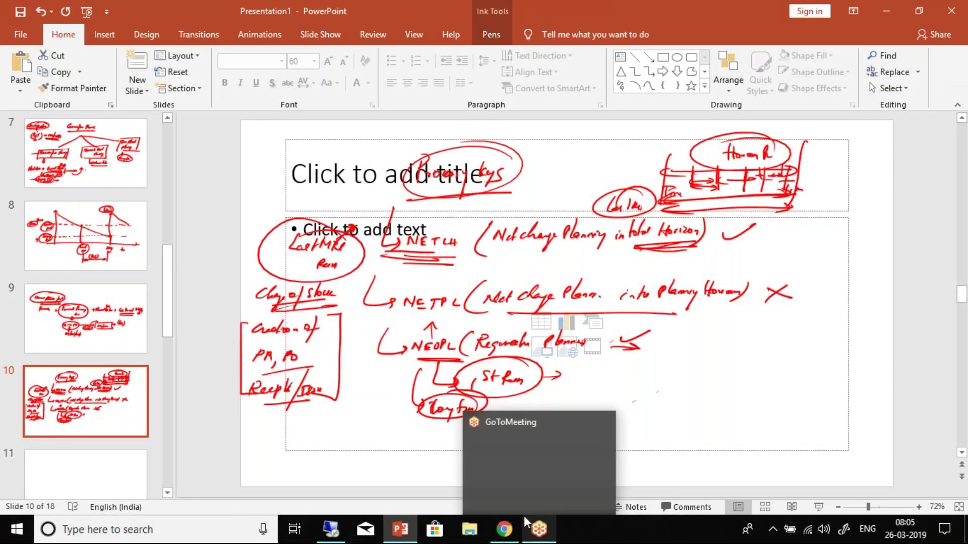